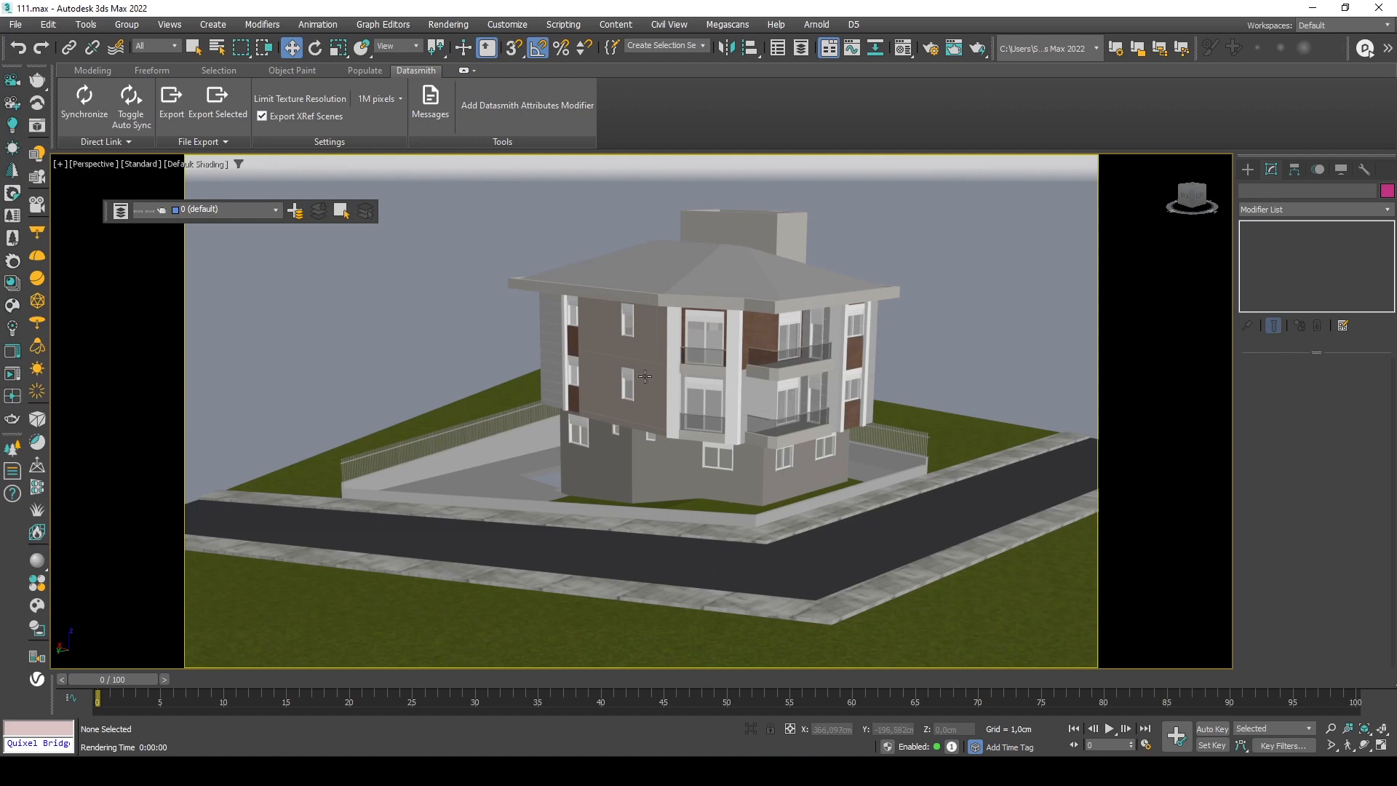
left_click(665, 354)
middle_click_drag(665, 354, 640, 374, "alt")
scroll(642, 374, "up", 4)
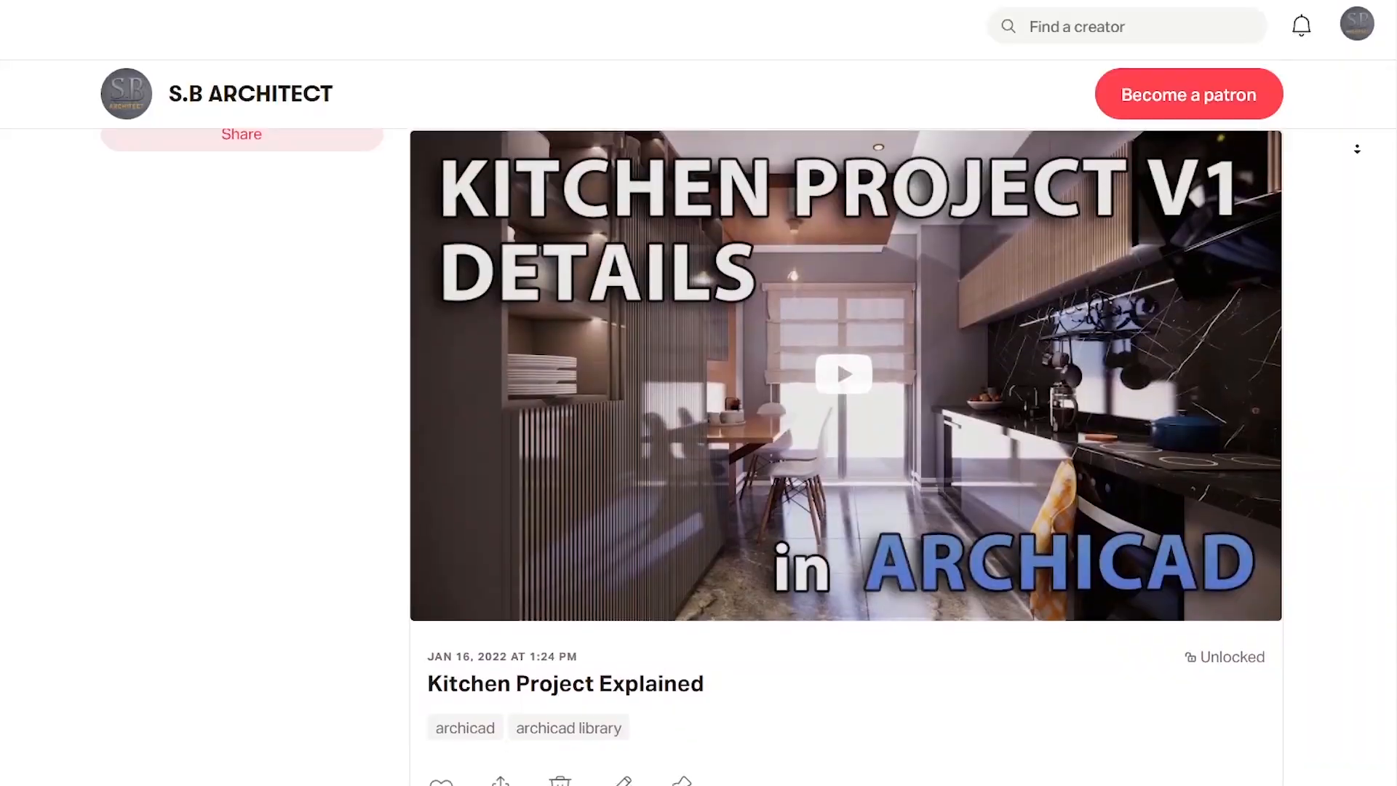
scroll(844, 335, "down", 3)
scroll(1356, 150, "down", 10)
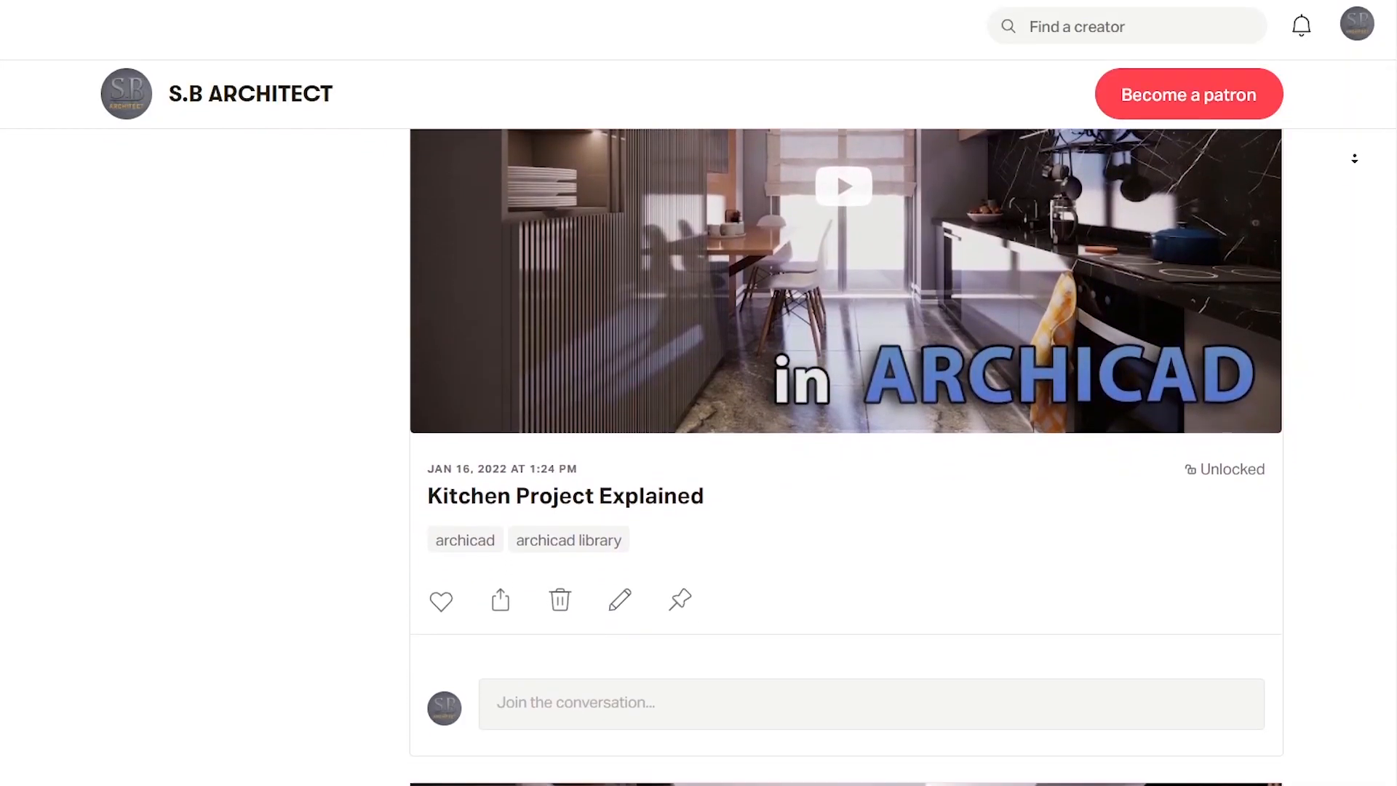
scroll(1352, 171, "down", 14)
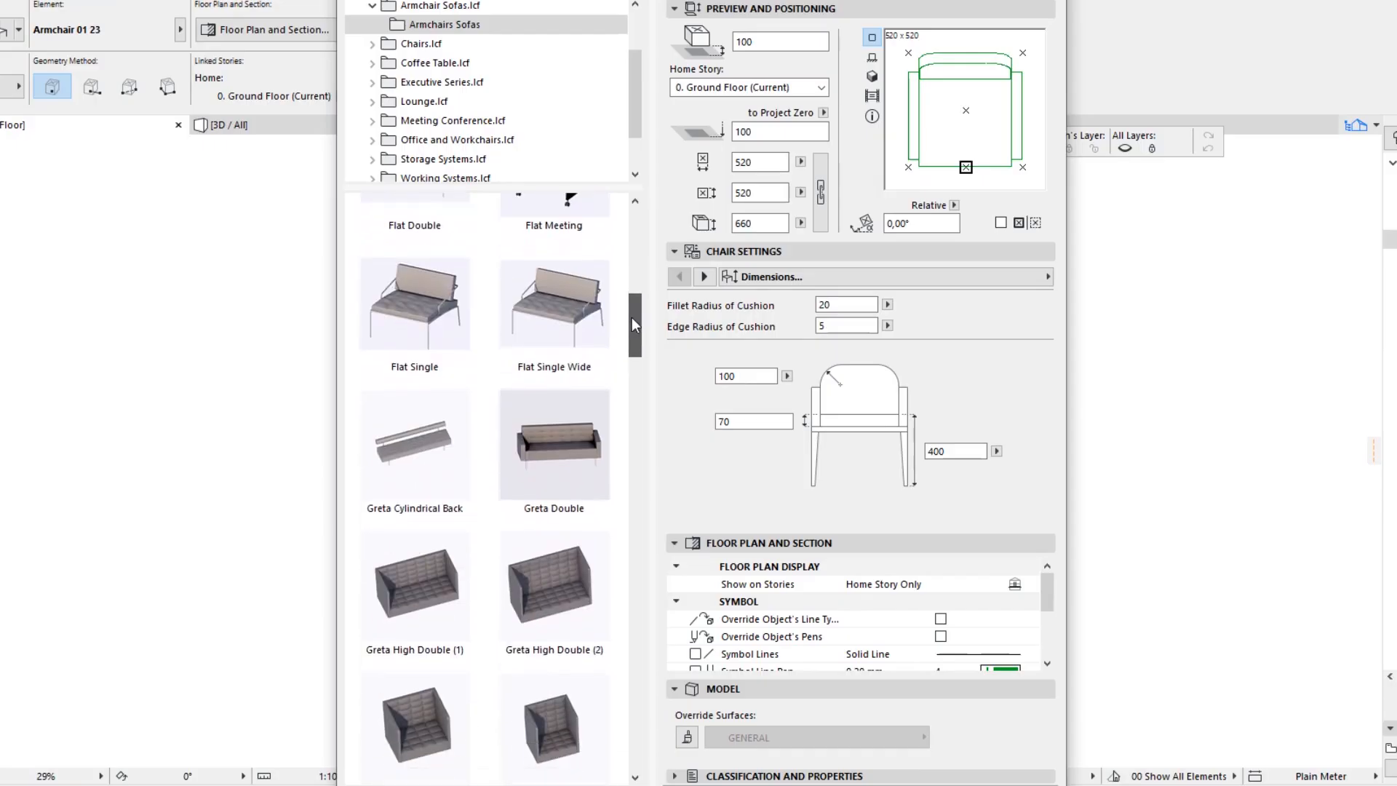
scroll(591, 552, "down", 15)
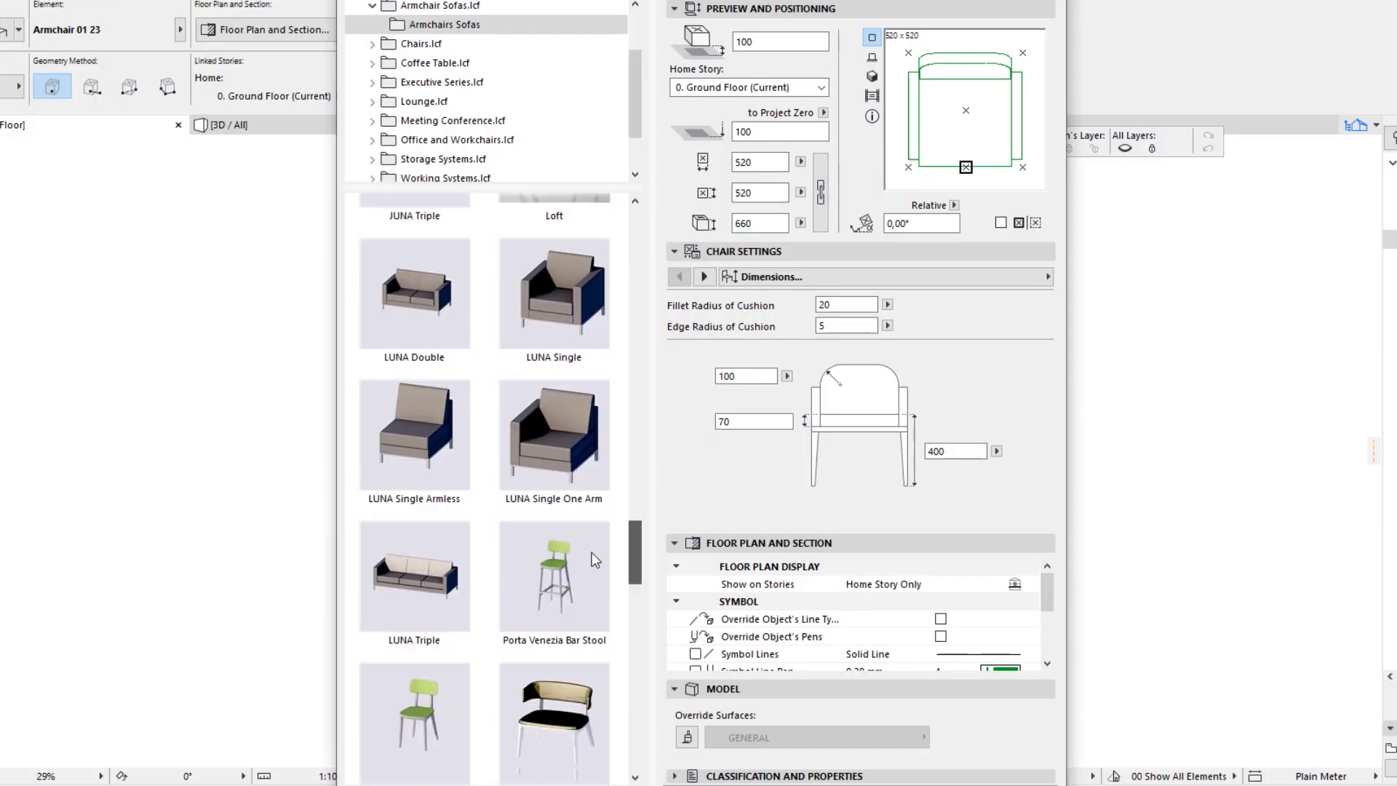
scroll(622, 224, "down", 15)
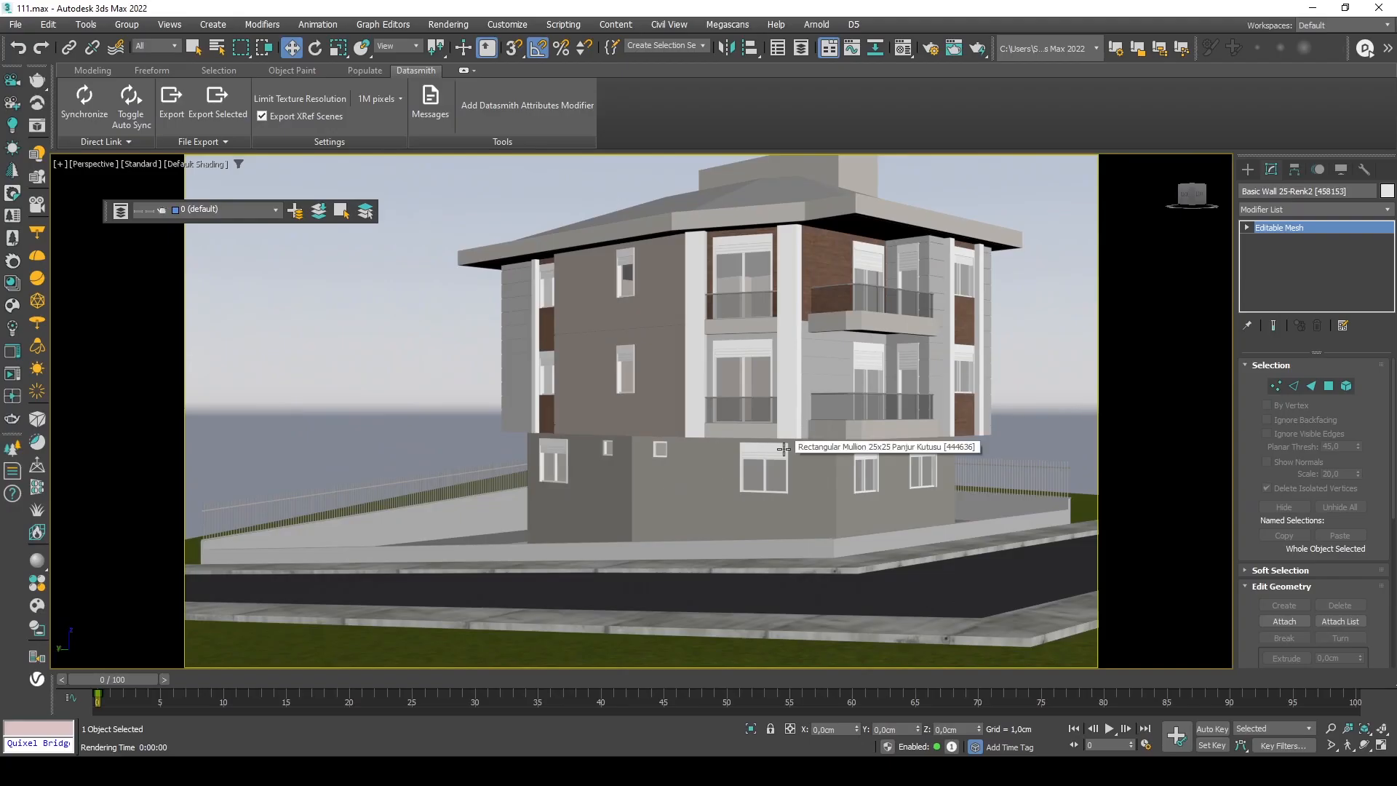
Display edged faces in the perspective view and examine the sidewalk edges along the road around the building.
left_click(728, 476)
middle_click_drag(745, 470, 674, 513, "alt")
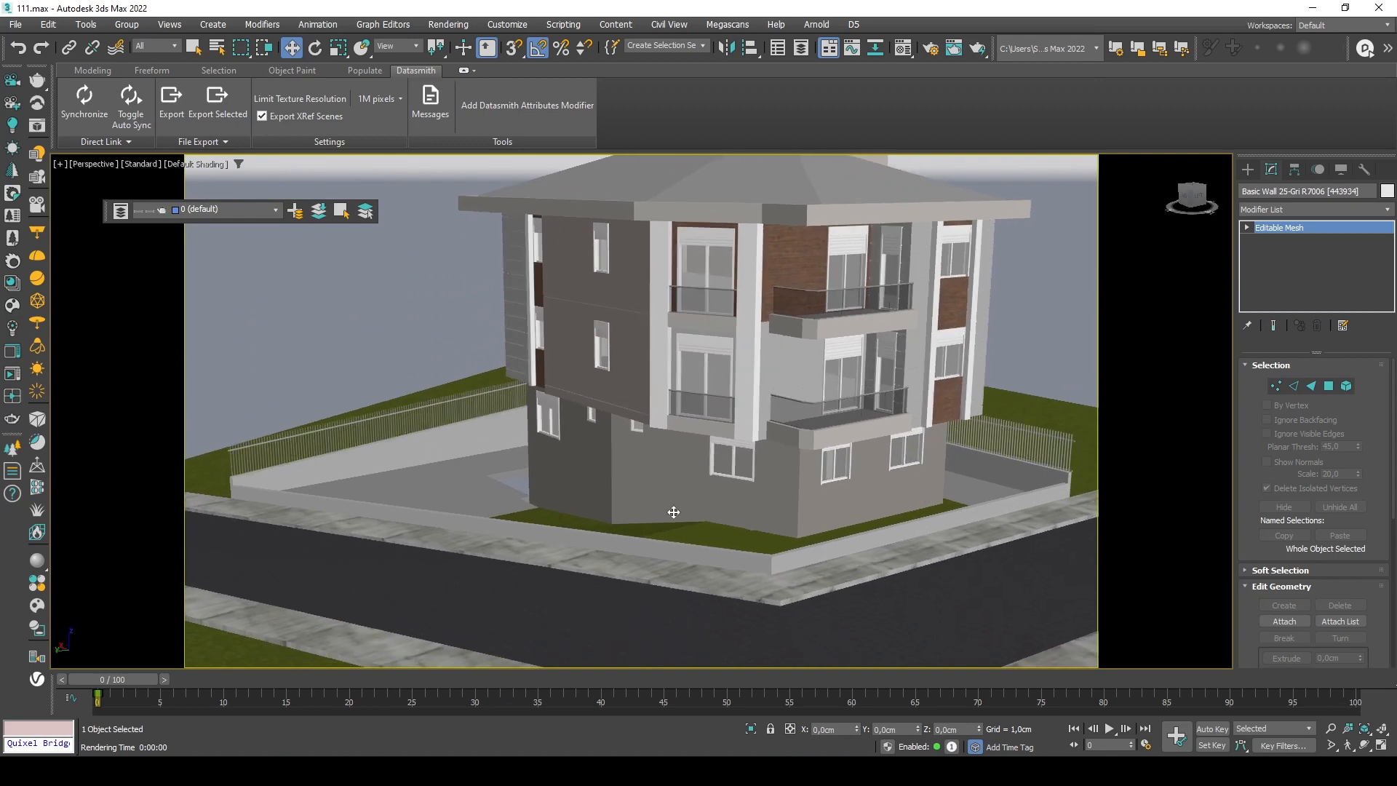
scroll(577, 468, "up", 6)
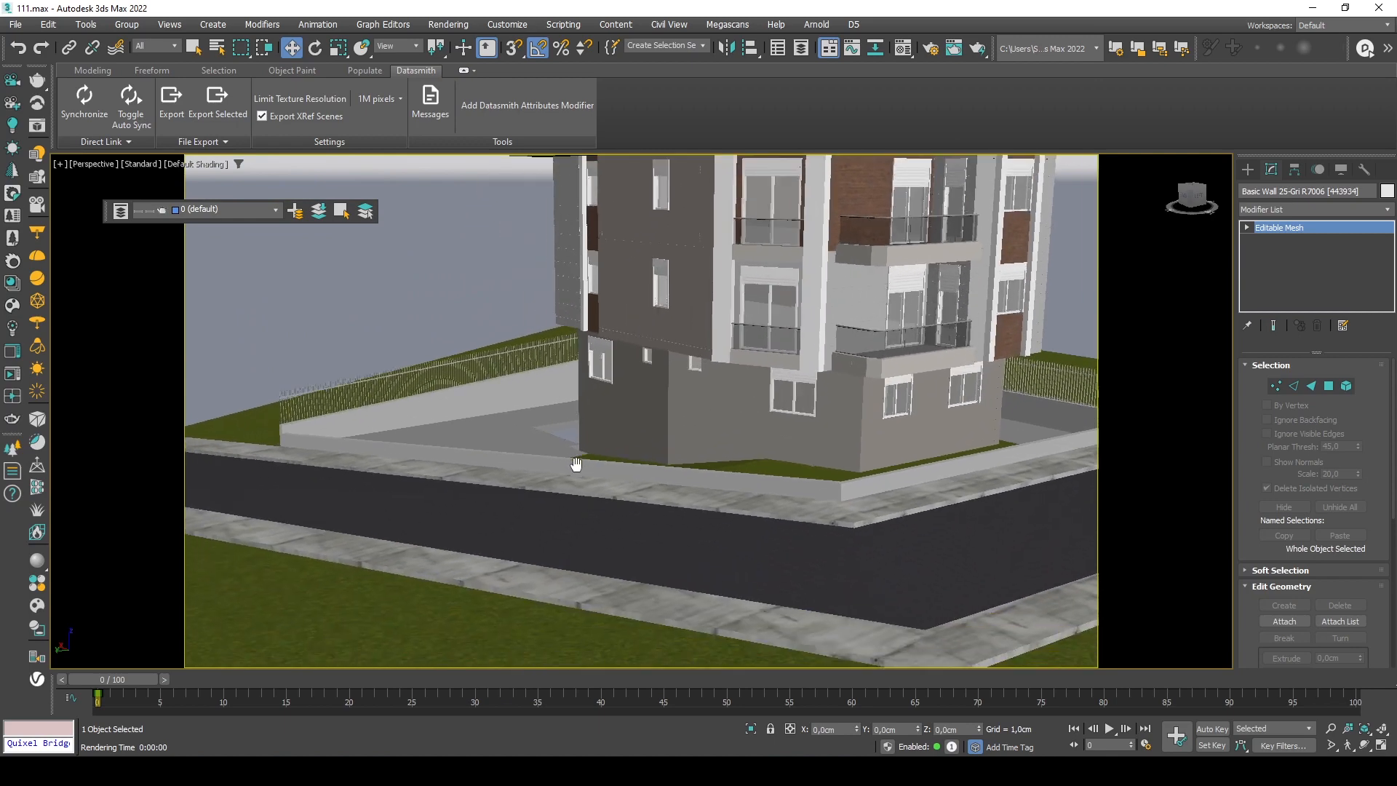
scroll(807, 562, "up", 2)
key("F4")
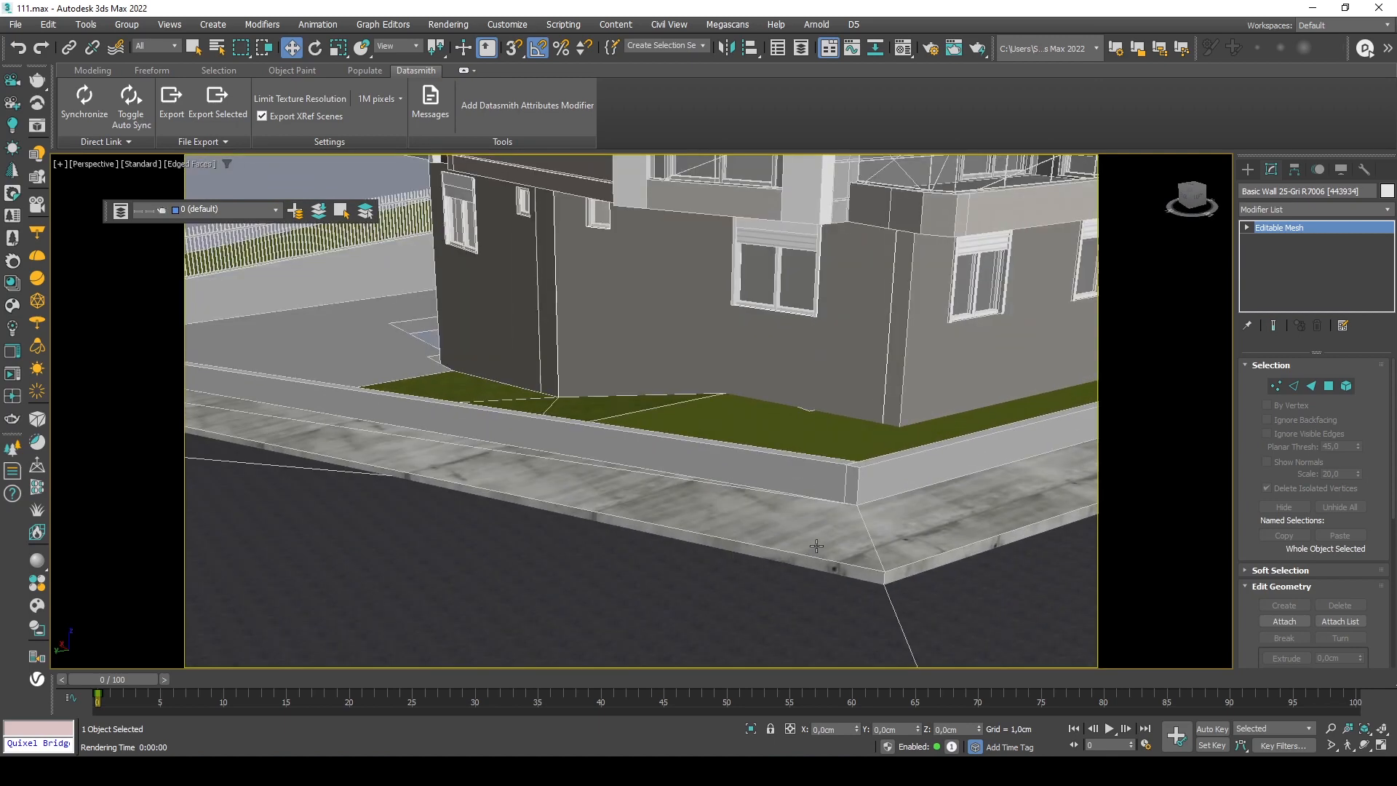
middle_click_drag(1011, 526, 748, 537, "alt")
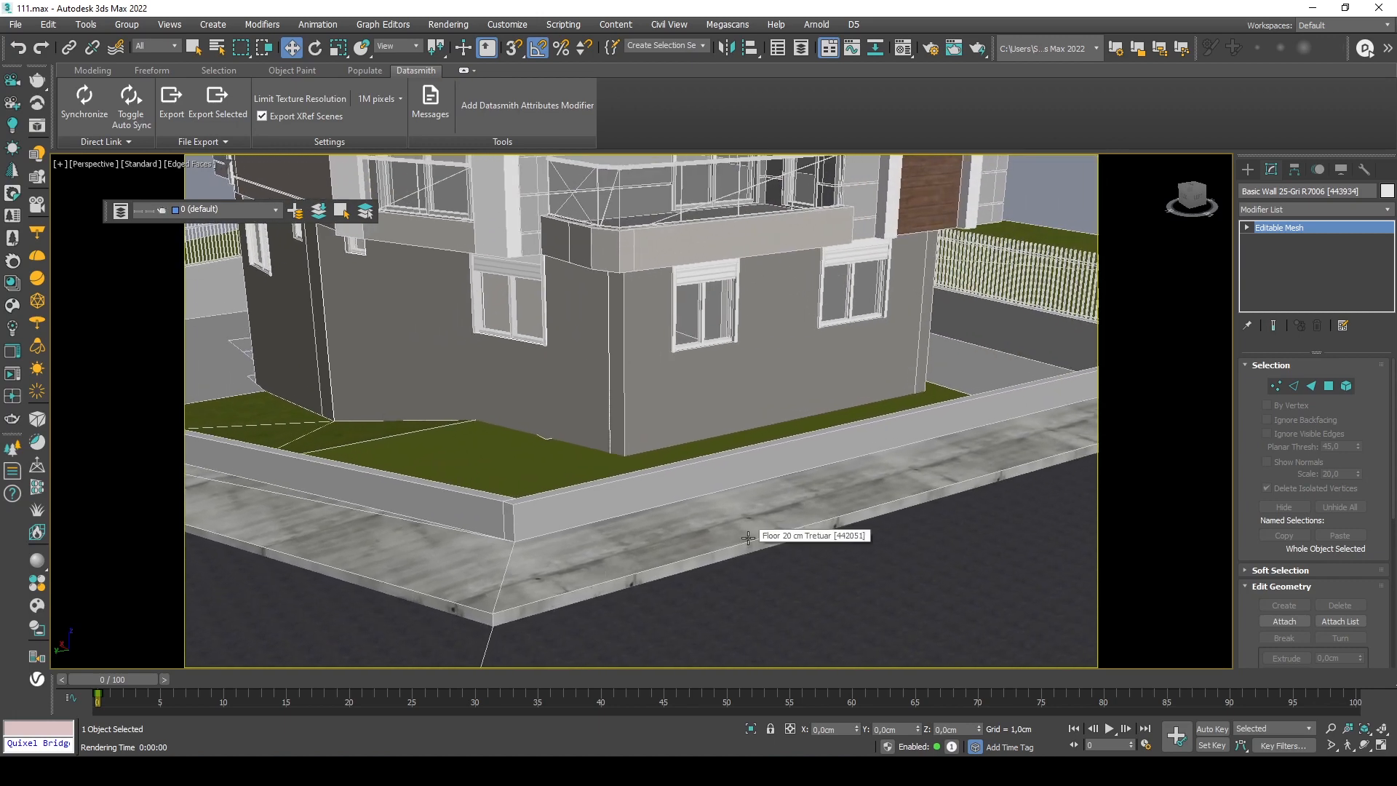
scroll(748, 537, "down", 5)
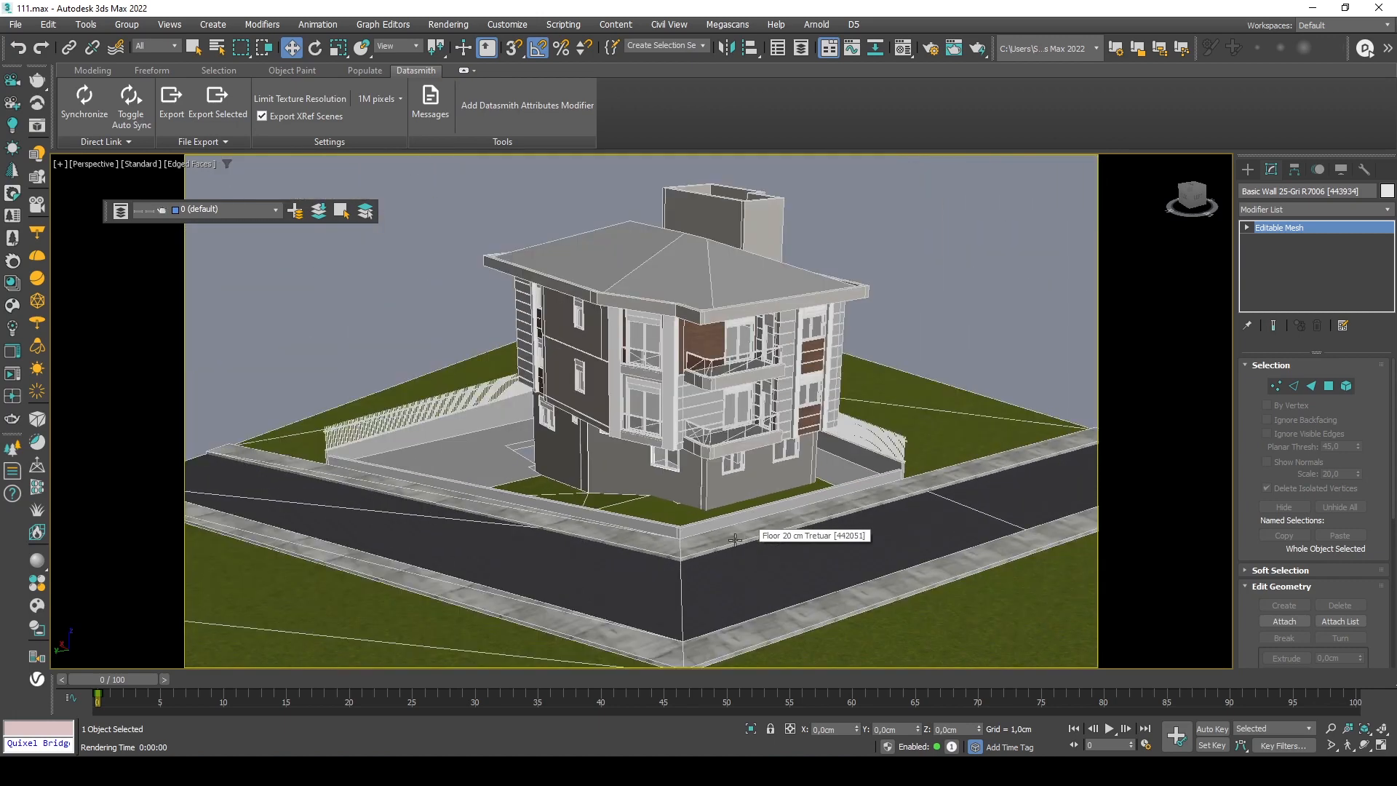
scroll(820, 557, "up", 4)
middle_click_drag(509, 502, 693, 478, "alt")
left_click(873, 241)
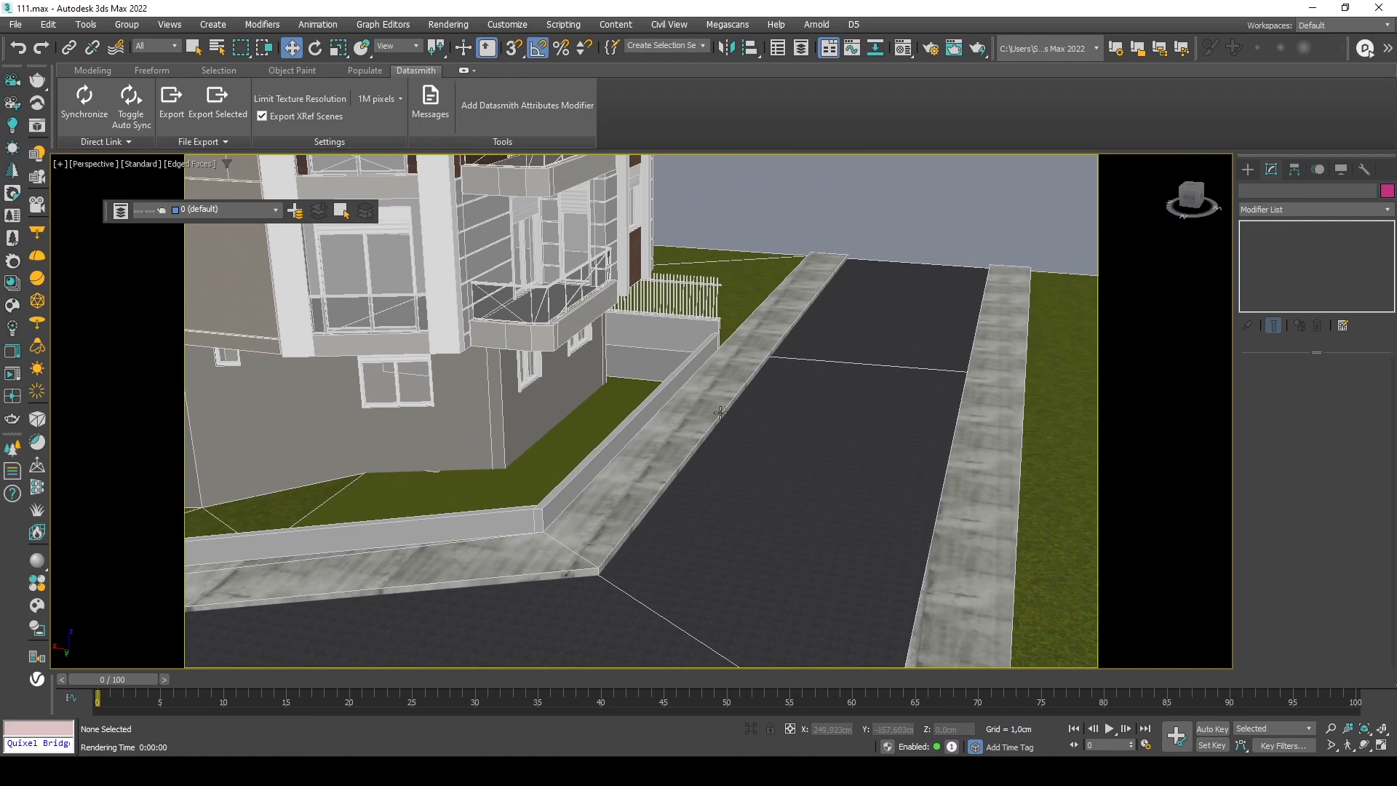
middle_click_drag(434, 573, 1015, 196, "alt")
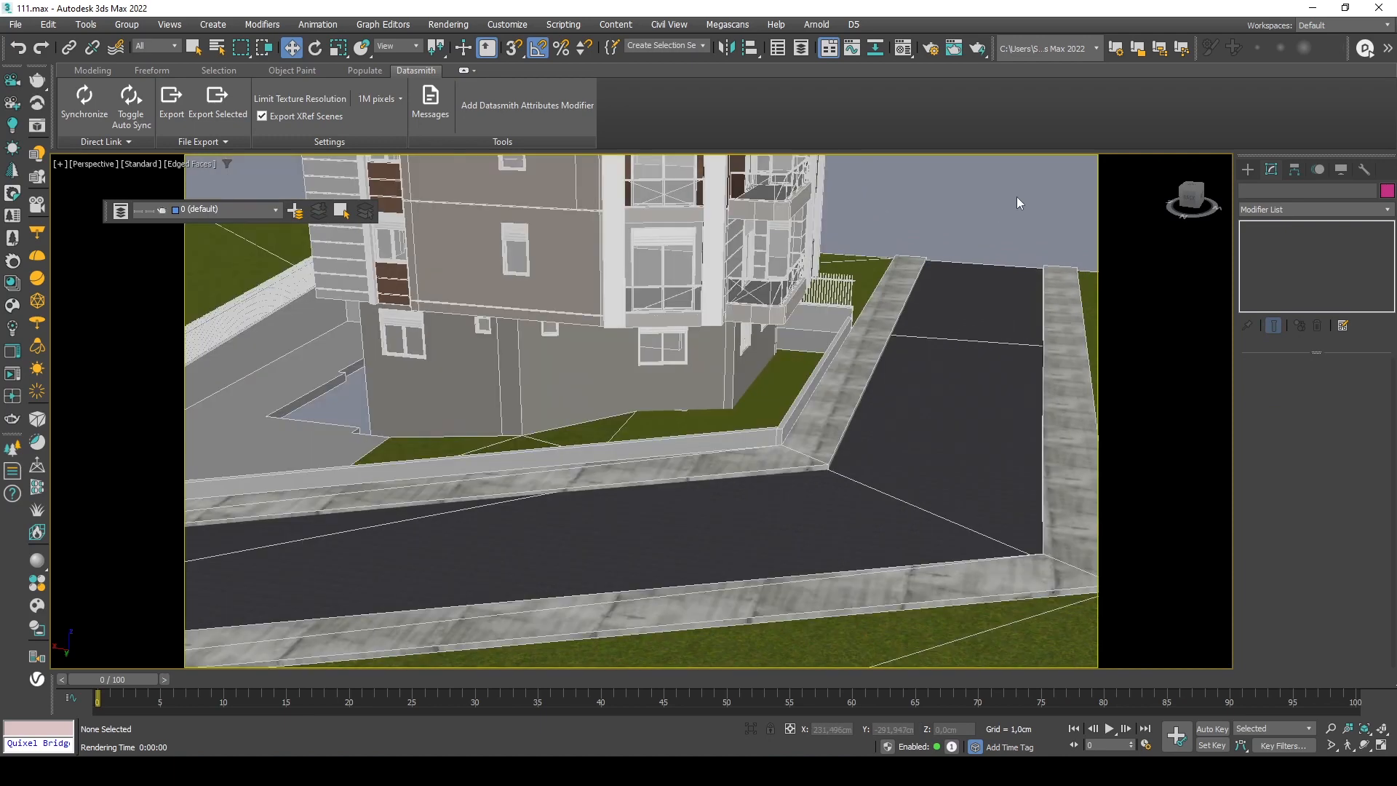
Start the Line spline tool, check the snap settings for Vertex, and turn on 3D snapping.
left_click(1247, 170)
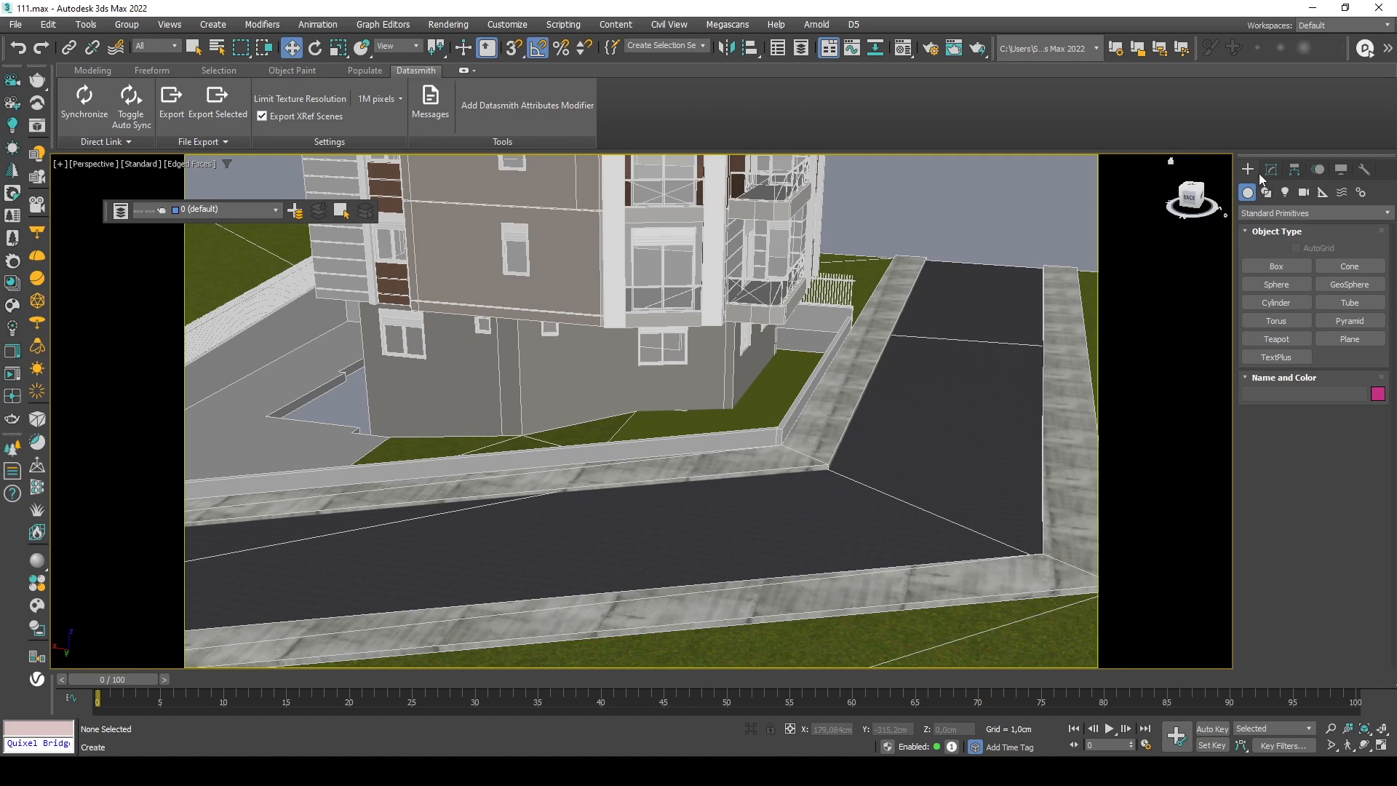
left_click(1265, 193)
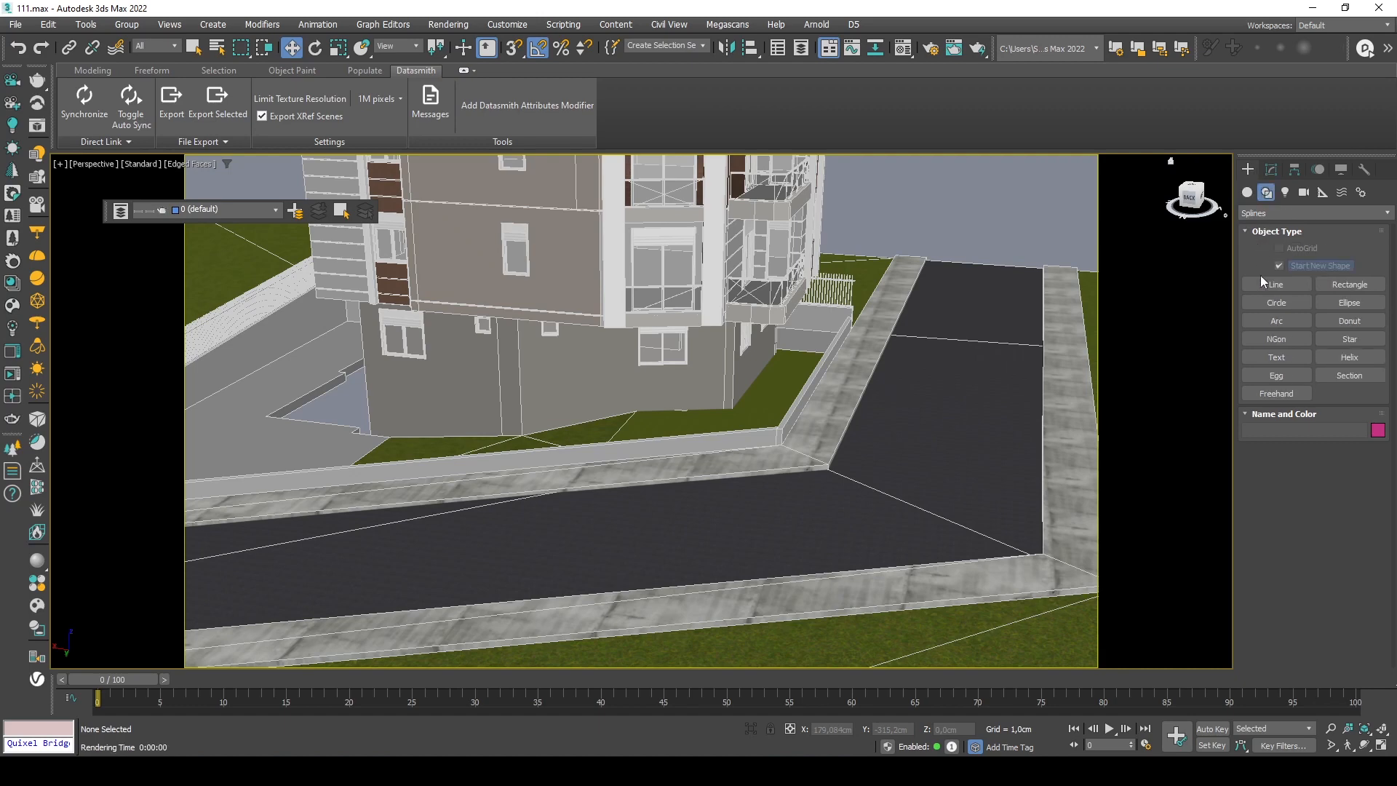
left_click(1273, 286)
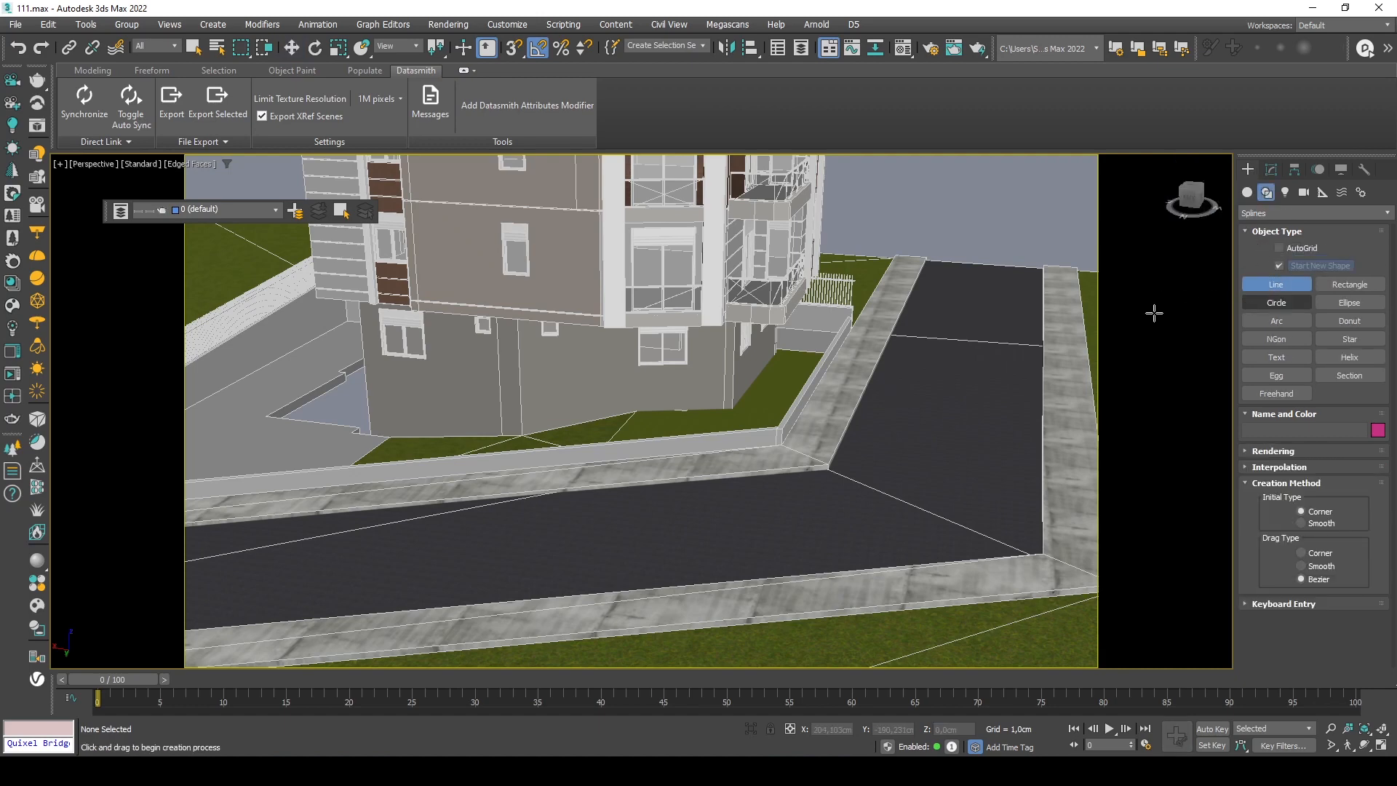
scroll(970, 325, "up", 3)
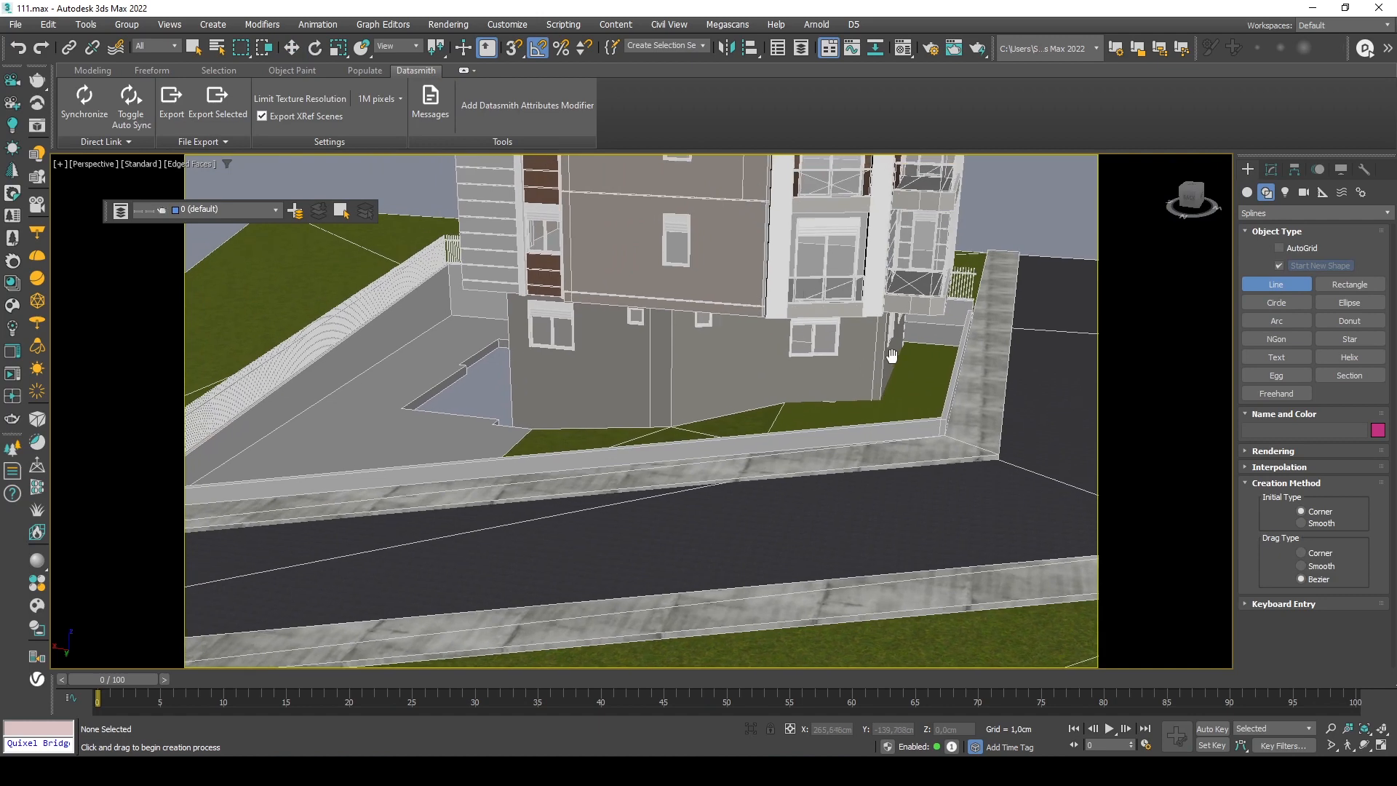
right_click(513, 48)
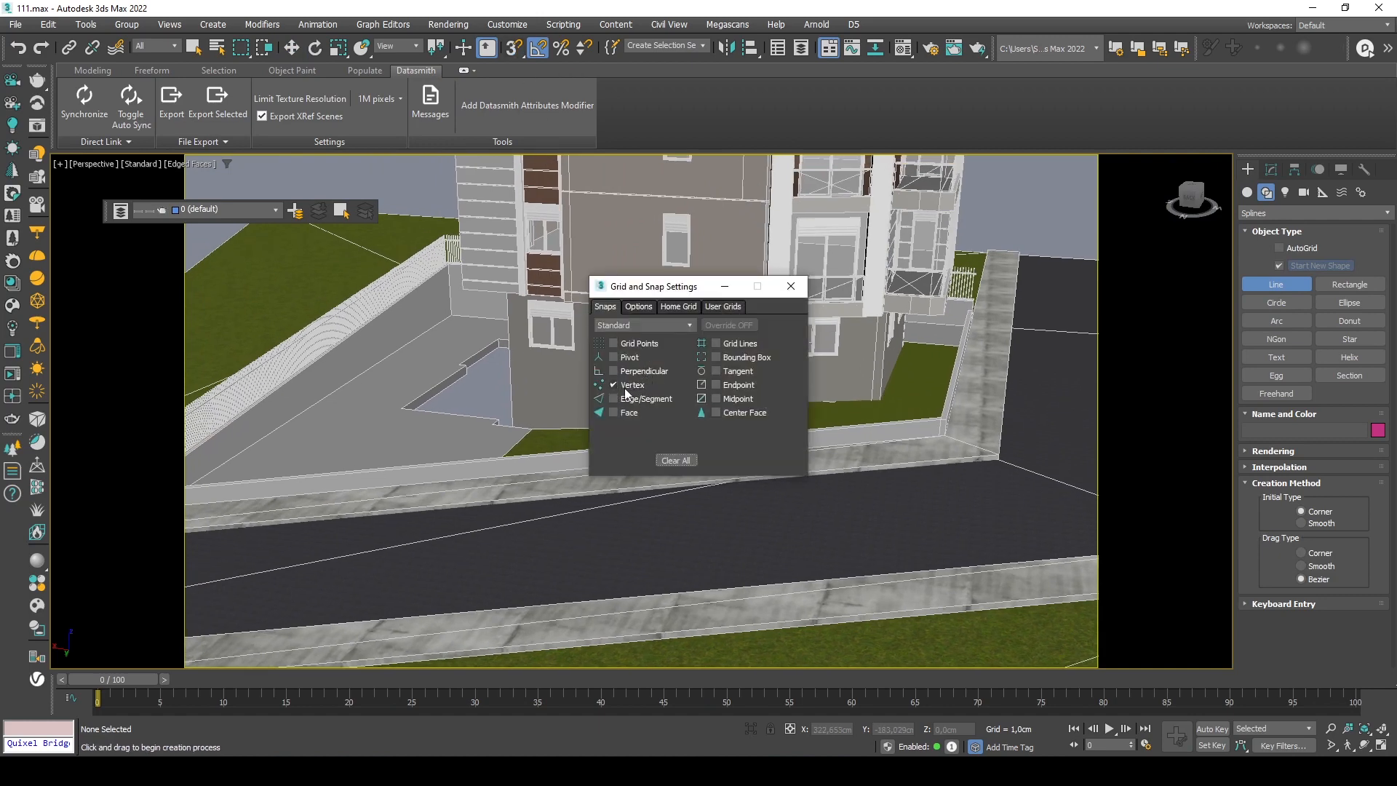
left_click(638, 307)
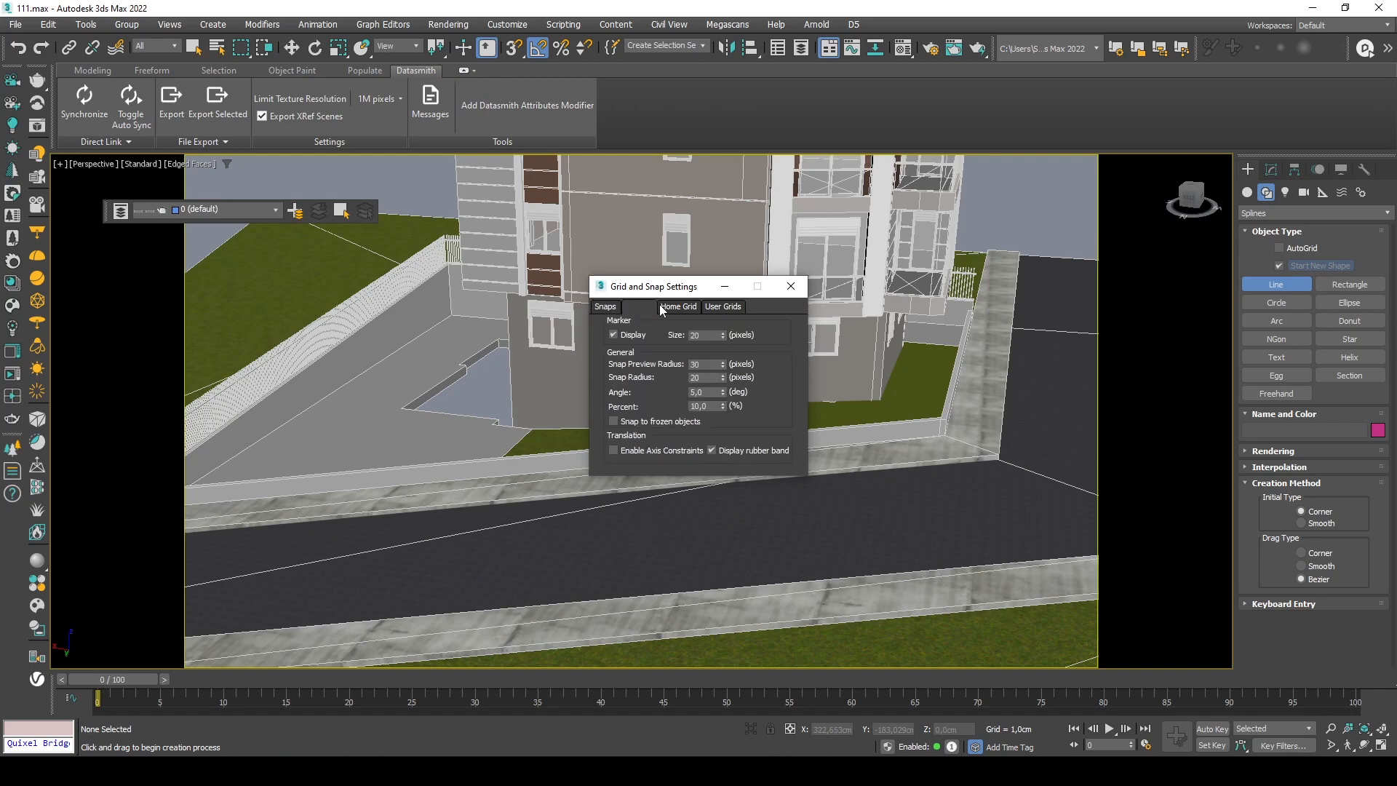
left_click(790, 286)
scroll(749, 332, "down", 3)
middle_click_drag(496, 398, 627, 429)
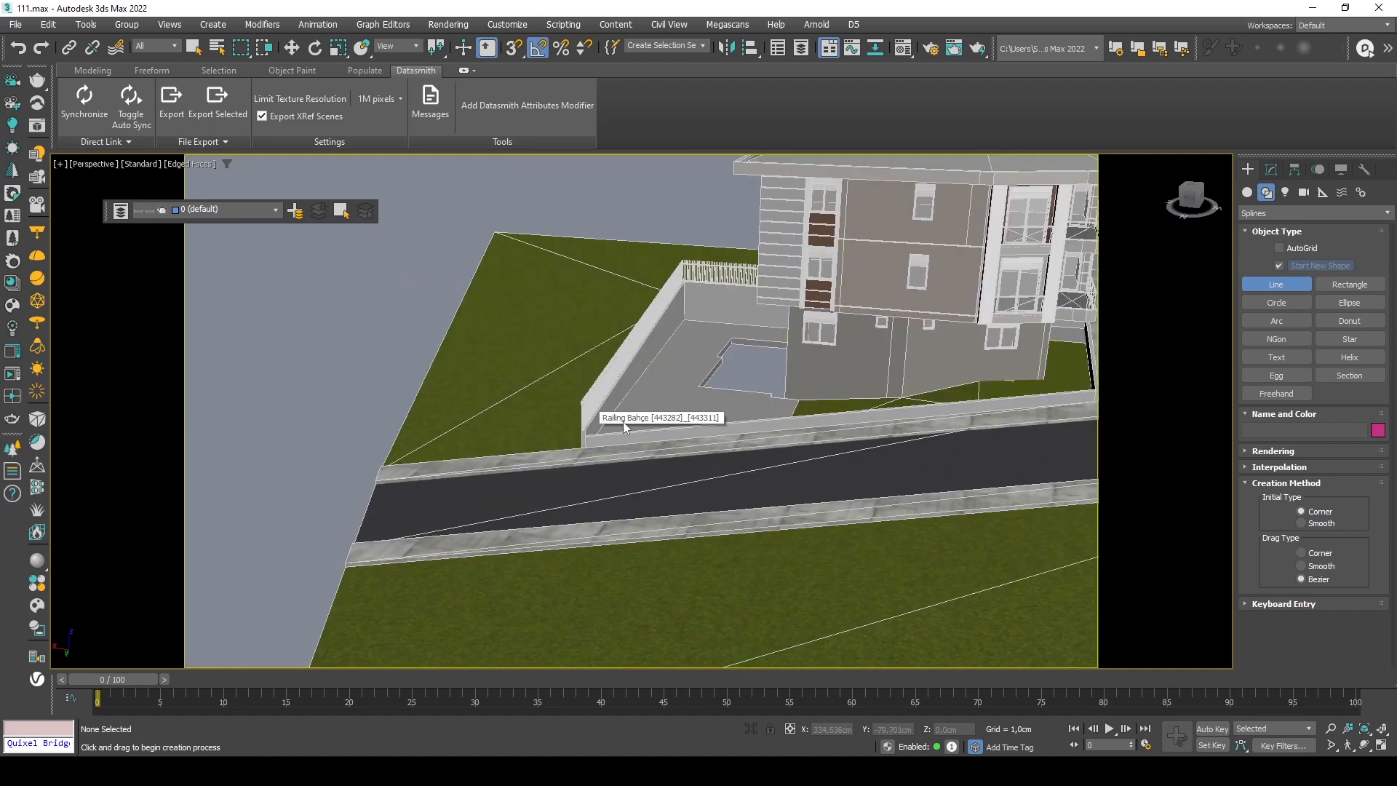
left_click(513, 48)
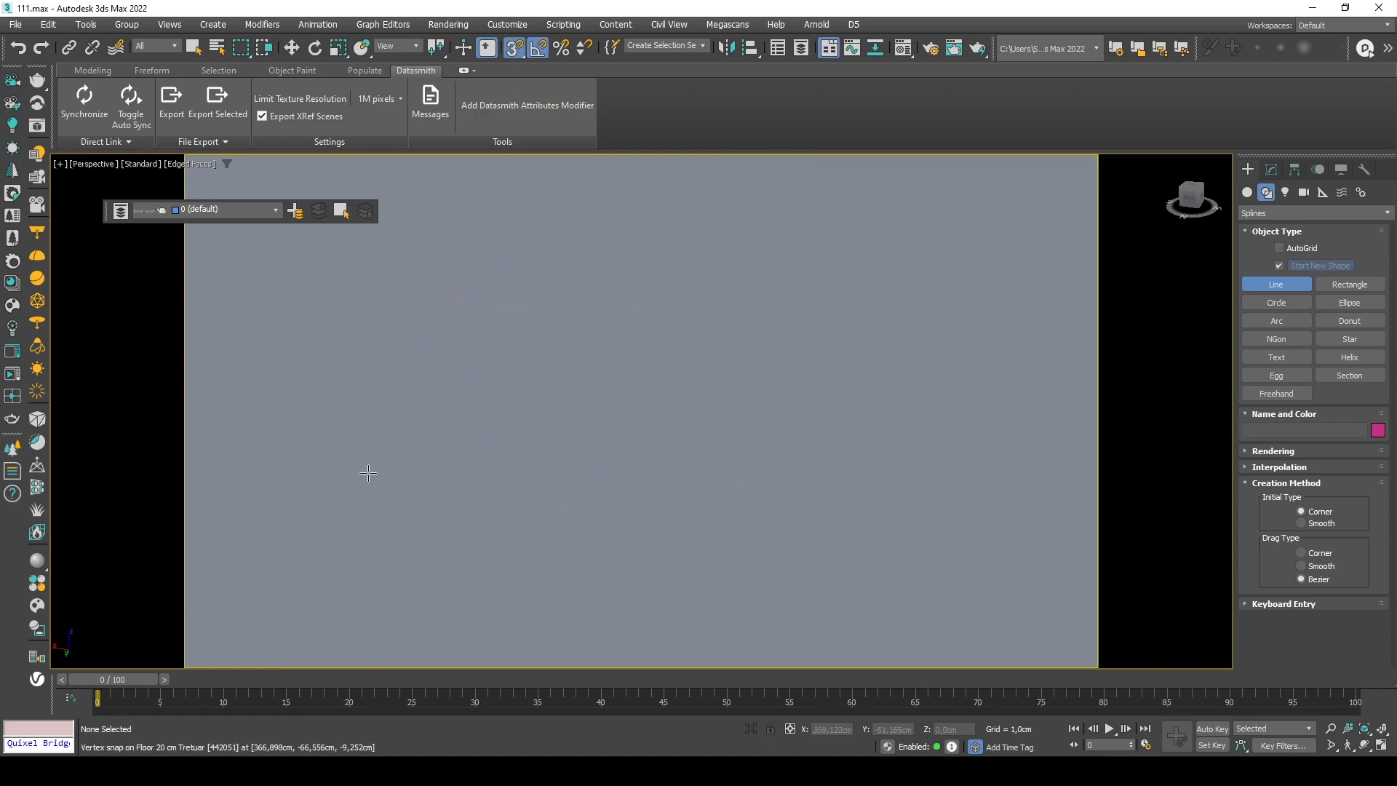
Draw a spline along the road-side top edge of the building's sidewalk, snapping to its two ends and its corner.
scroll(516, 491, "up", 5)
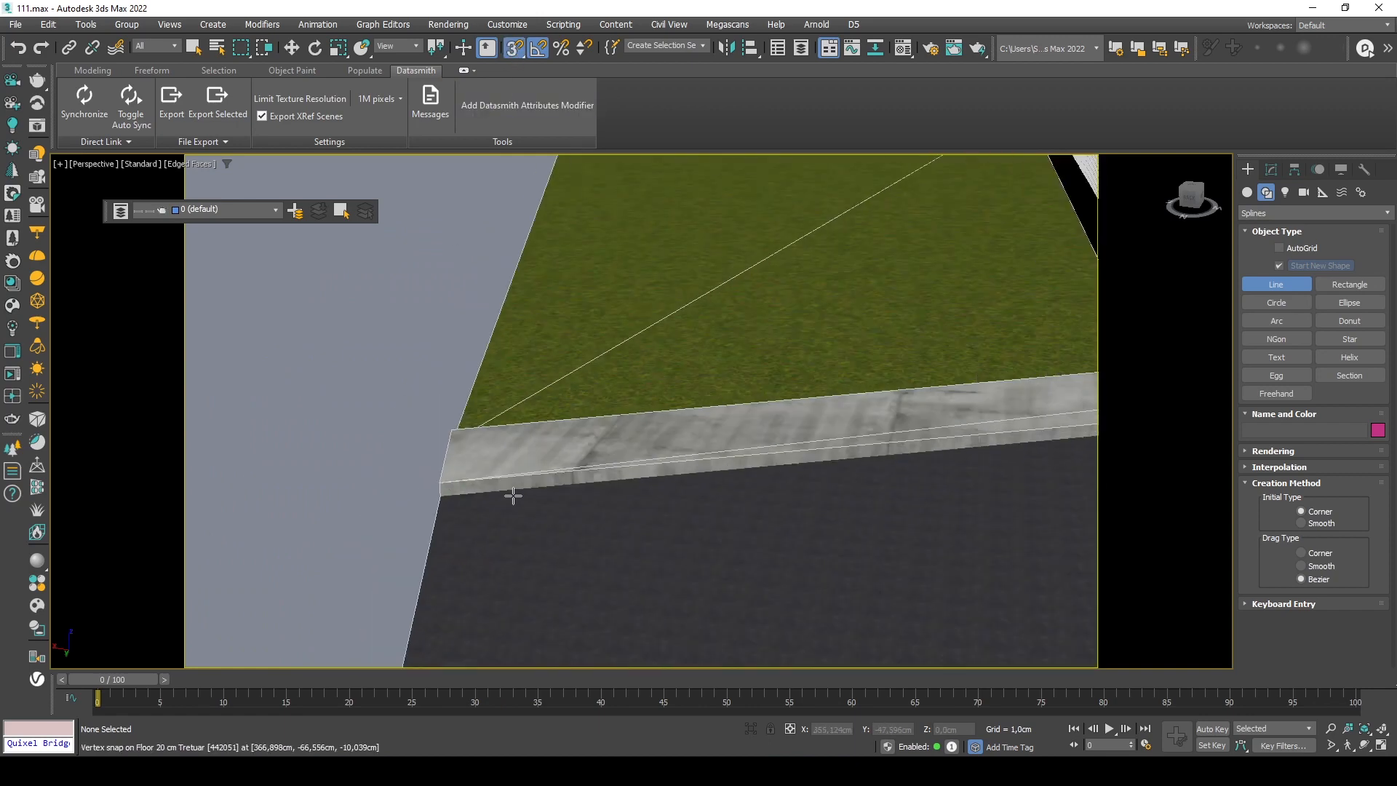
left_click(441, 481)
scroll(614, 440, "down", 6)
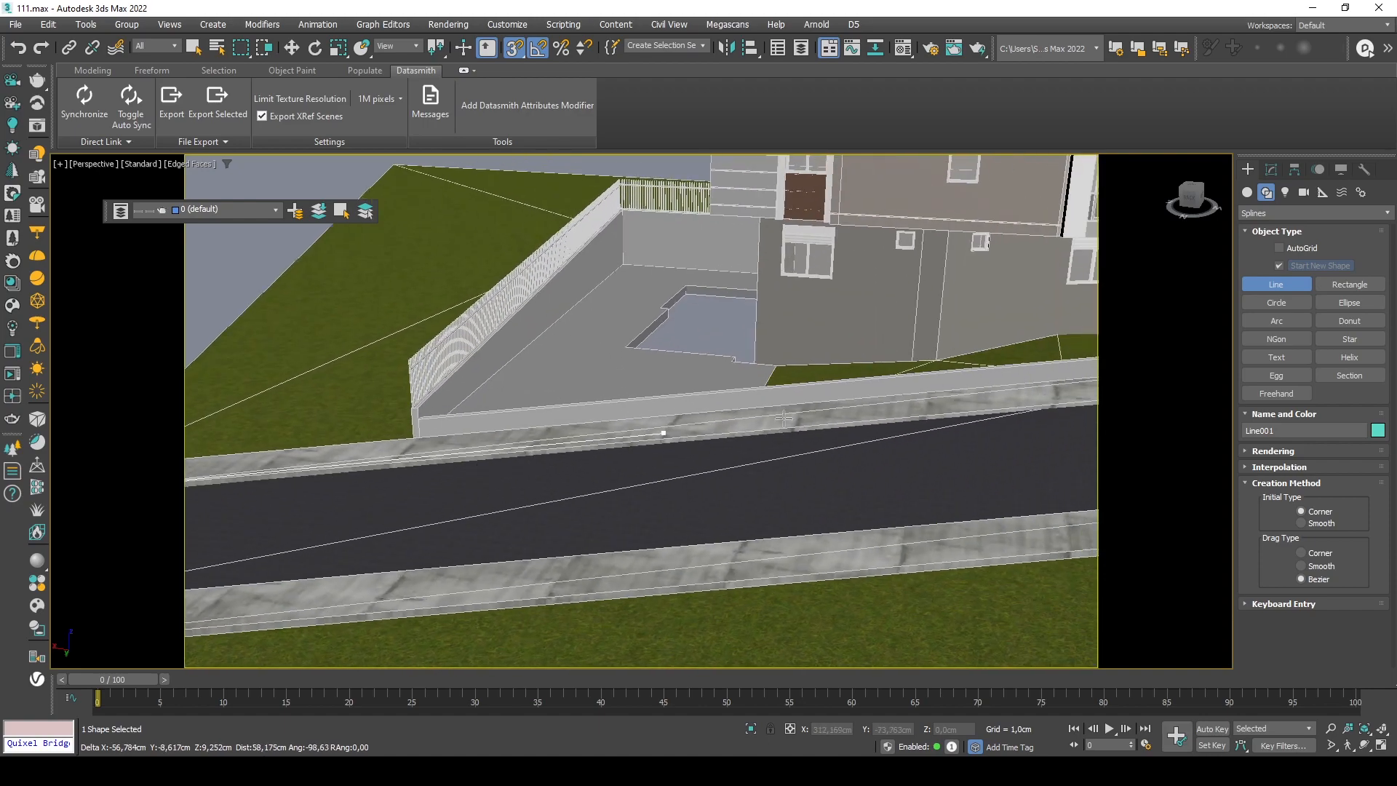
middle_click_drag(542, 462, 507, 467)
scroll(1047, 429, "up", 4)
left_click(1073, 428)
scroll(1077, 415, "down", 3)
middle_click_drag(1081, 325, 749, 466)
scroll(822, 304, "up", 6)
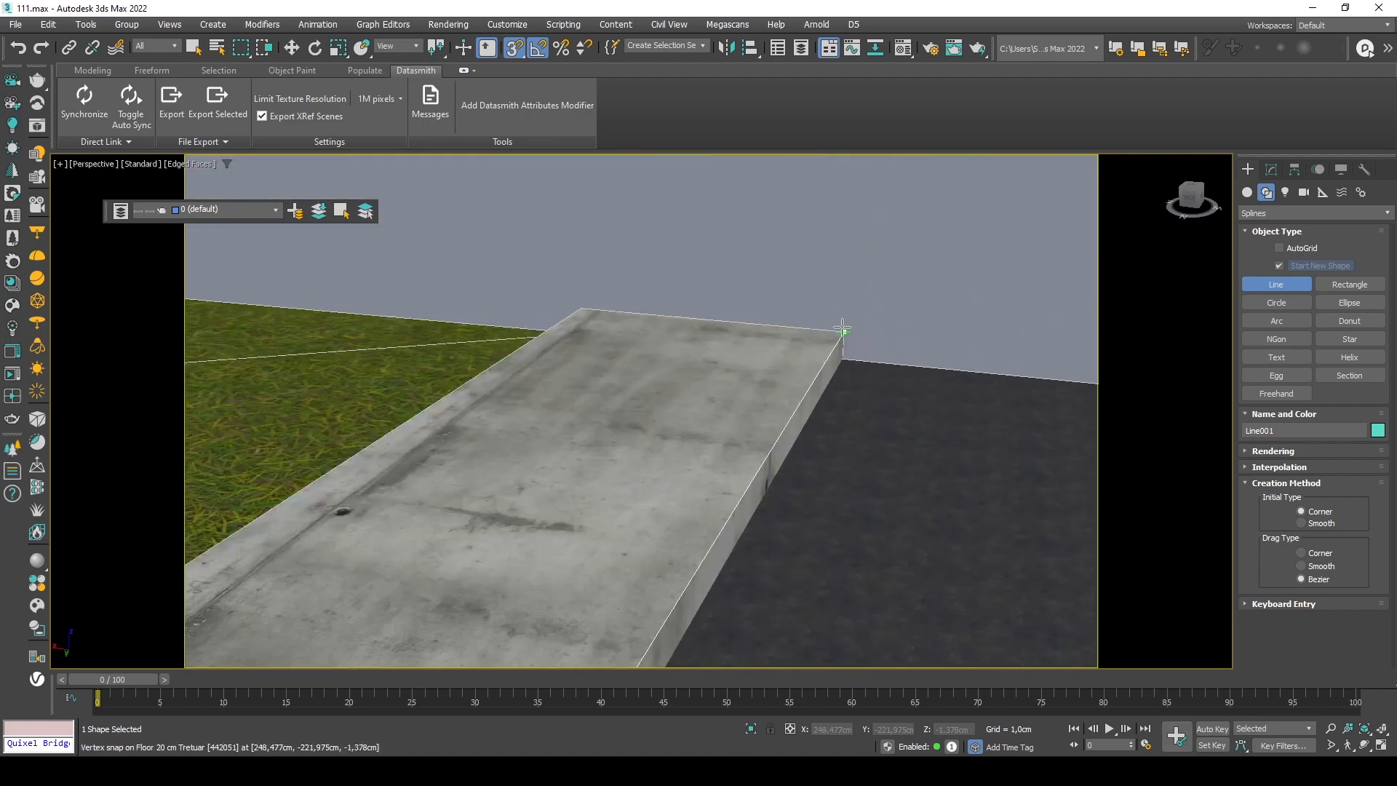
left_click(841, 329)
Draw a second spline along the road-side edge of the opposite sidewalk, snapping to its two ends and its corner.
scroll(851, 313, "down", 8)
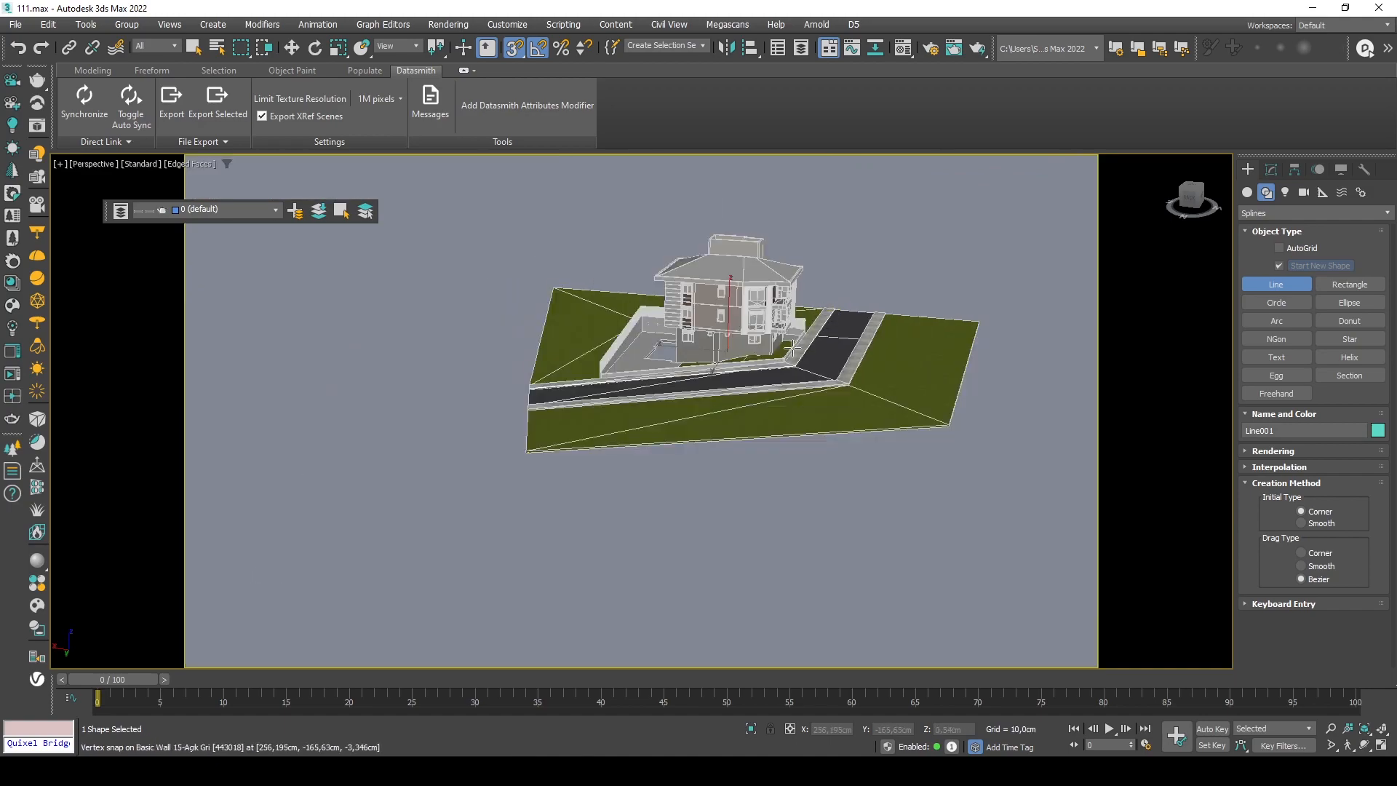
scroll(938, 306, "down", 1)
middle_click_drag(939, 306, 830, 374)
scroll(866, 322, "up", 8)
left_click(875, 331)
scroll(875, 331, "down", 8)
scroll(817, 414, "up", 6)
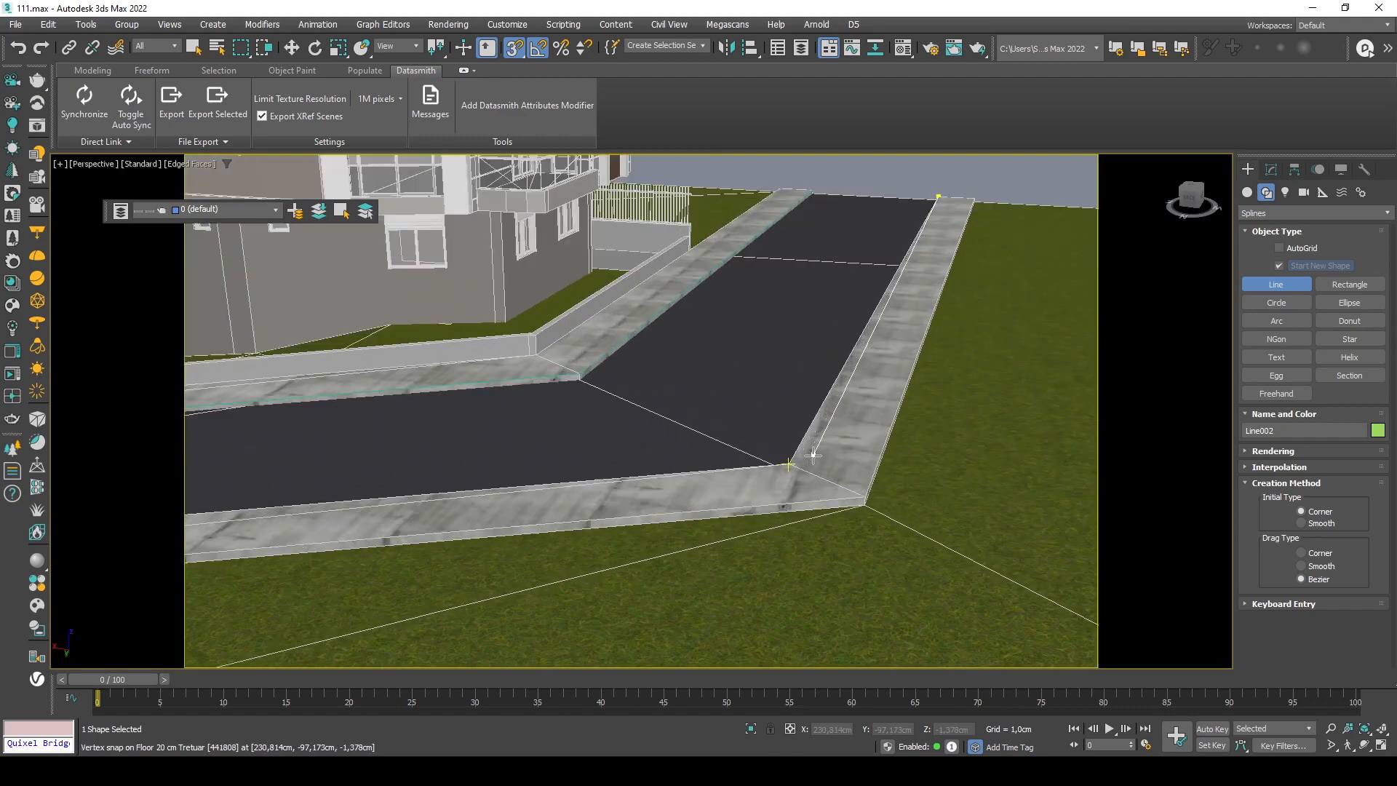
left_click(791, 464)
scroll(791, 464, "down", 8)
scroll(531, 436, "up", 8)
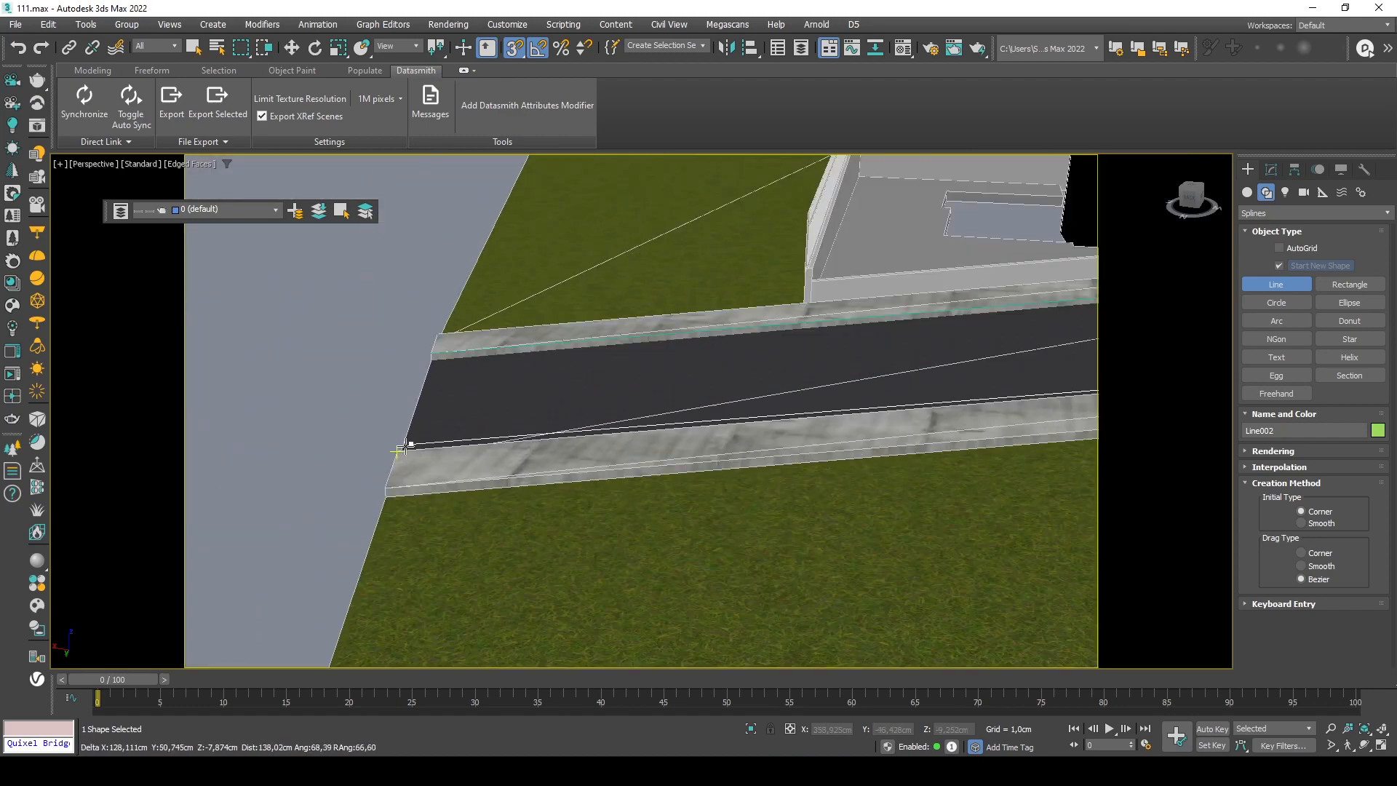
left_click(398, 450)
right_click(352, 396)
Switch to the Move tool, show the second spline's modifier settings and turn off snapping.
scroll(352, 396, "down", 8)
key("w")
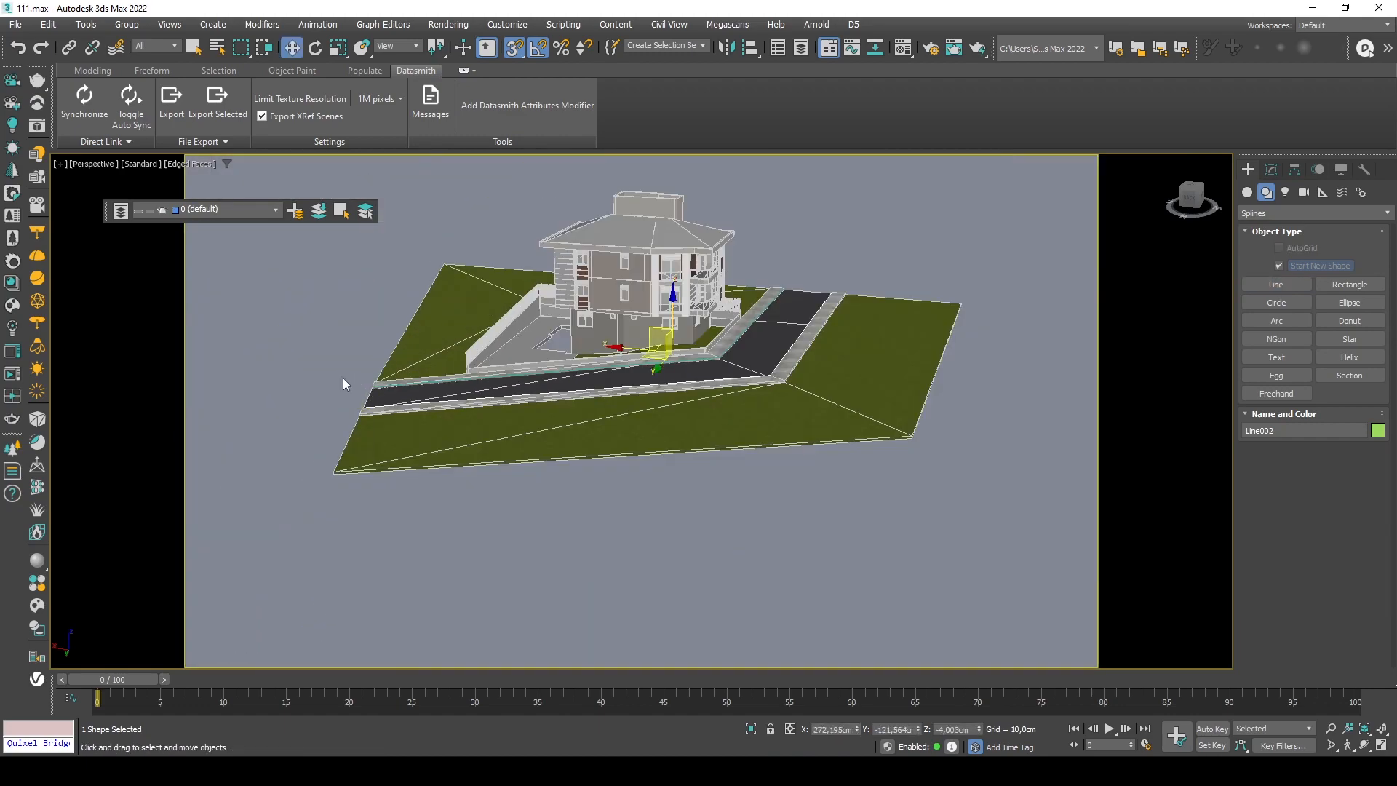
left_click(1271, 168)
scroll(696, 292, "up", 3)
key("s")
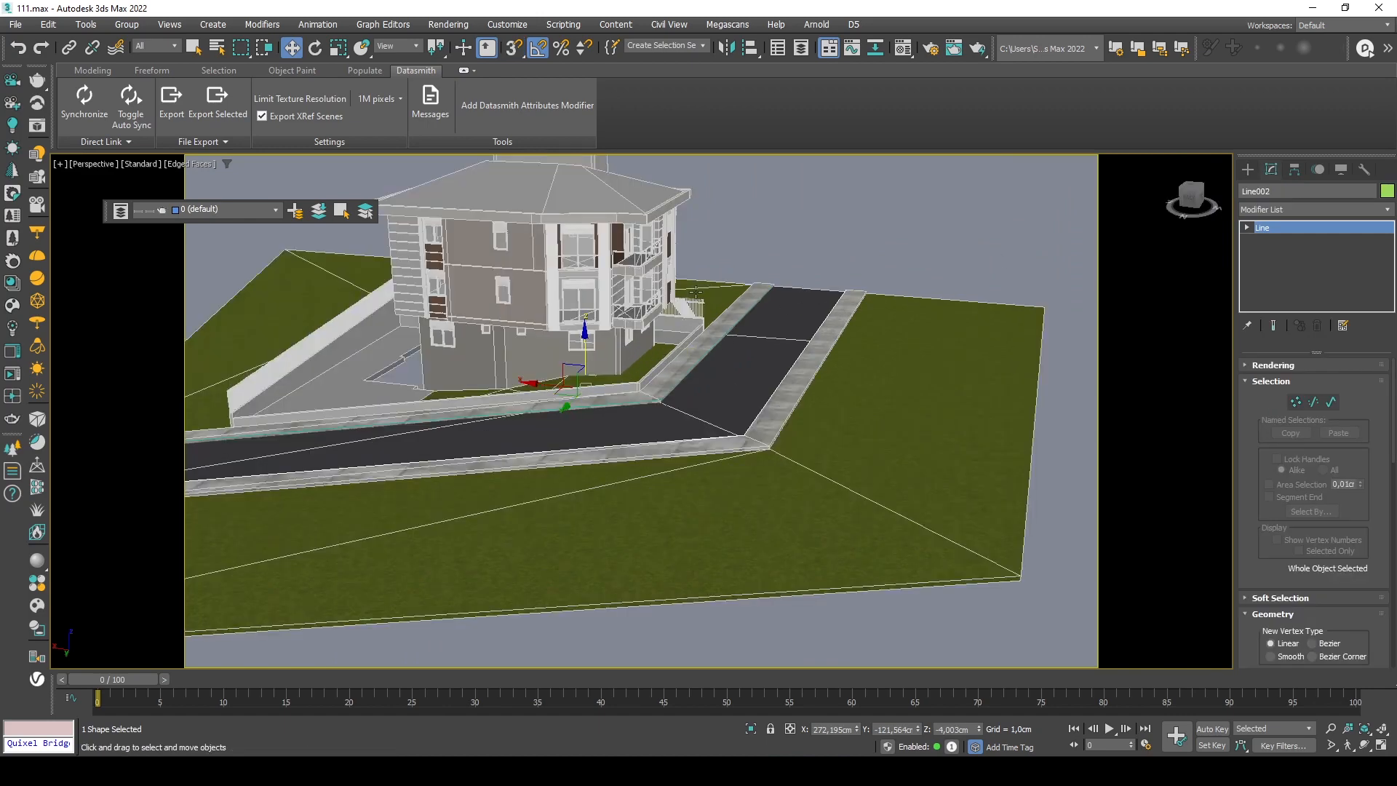
Try to move the opposite sidewalk's spline upward along Z.
left_click_drag(587, 342, 586, 316)
key("ctrl+z")
left_click(769, 293)
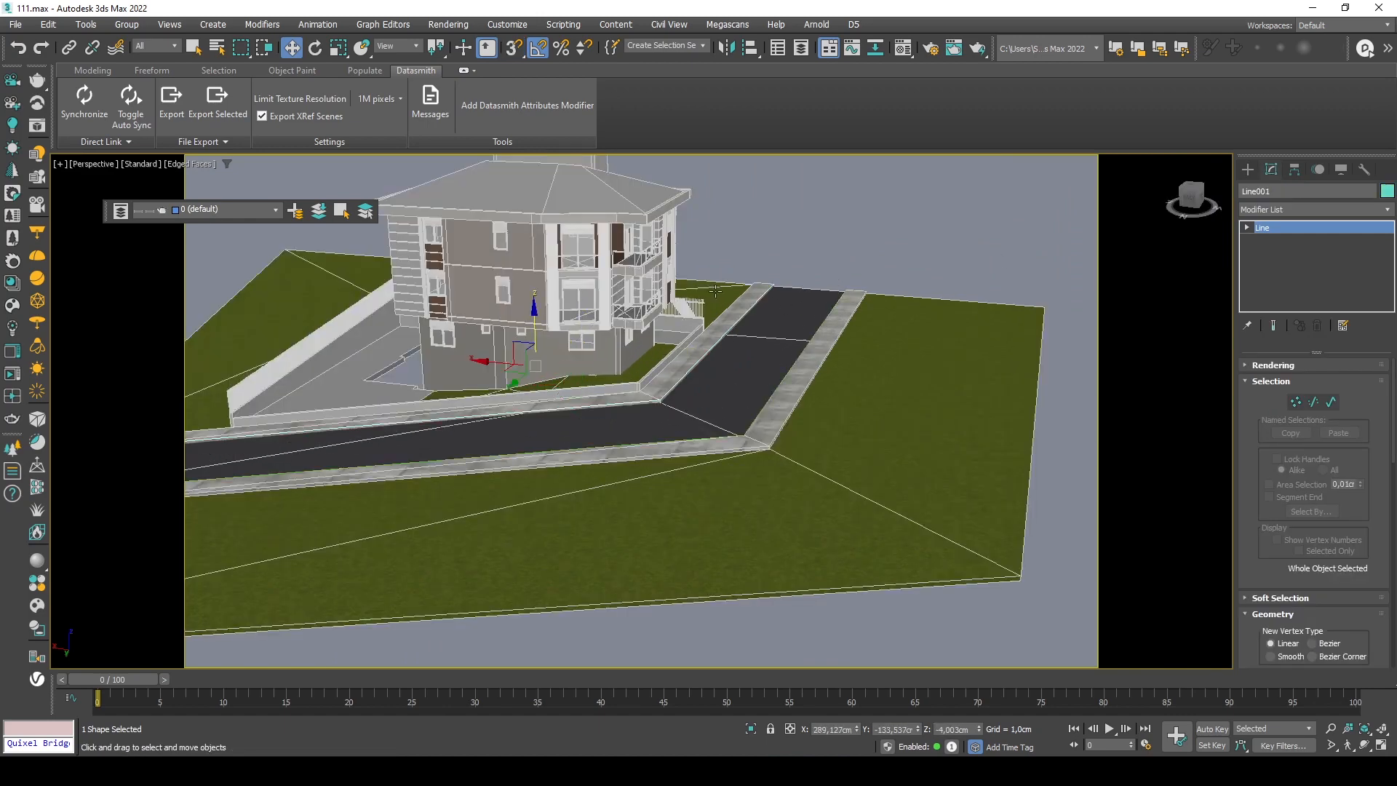
left_click(783, 259)
Switch to the Top view and draw a small rectangle spline of about 0.46 by 0.51 cm near the origin.
scroll(783, 260, "up", 6)
scroll(767, 291, "up", 4)
scroll(762, 300, "down", 5)
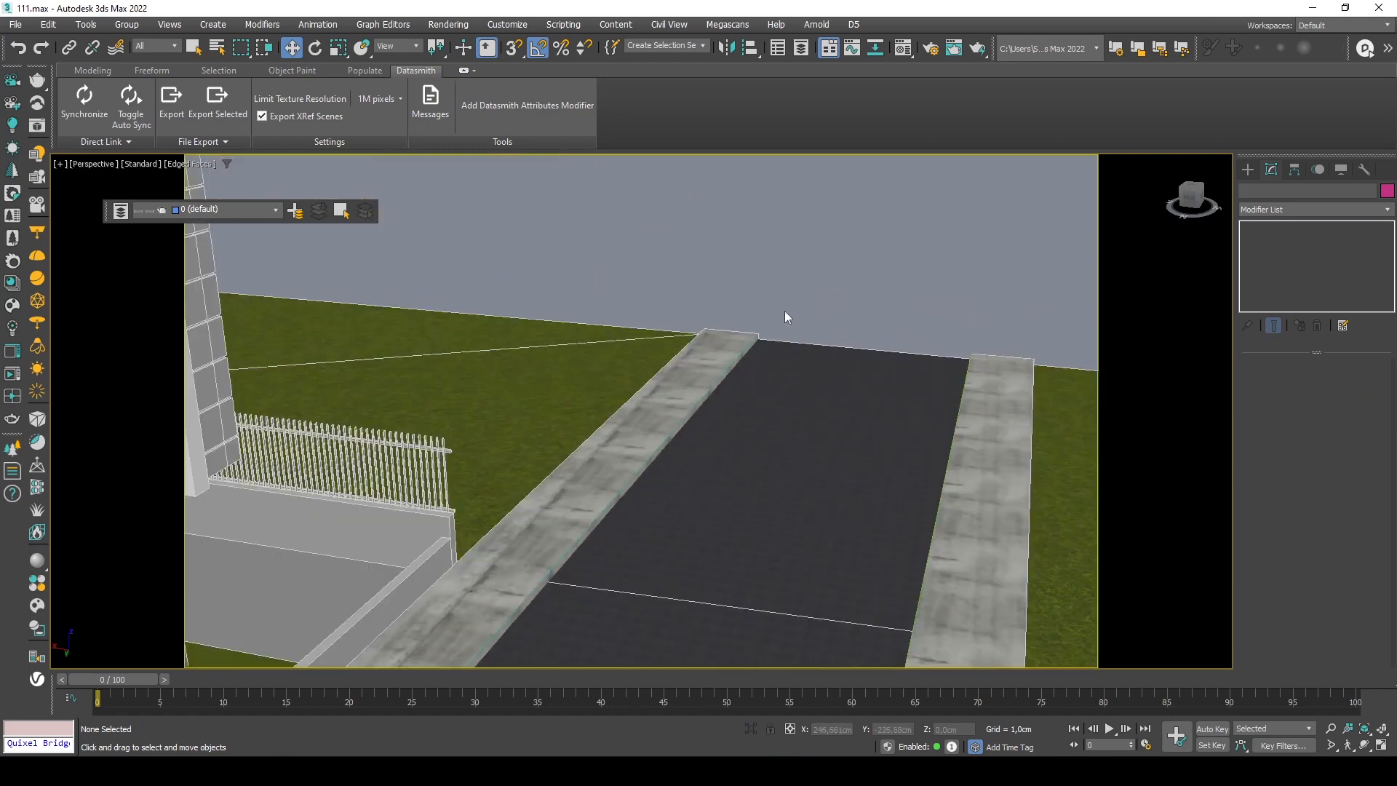
key("t")
scroll(780, 342, "down", 2)
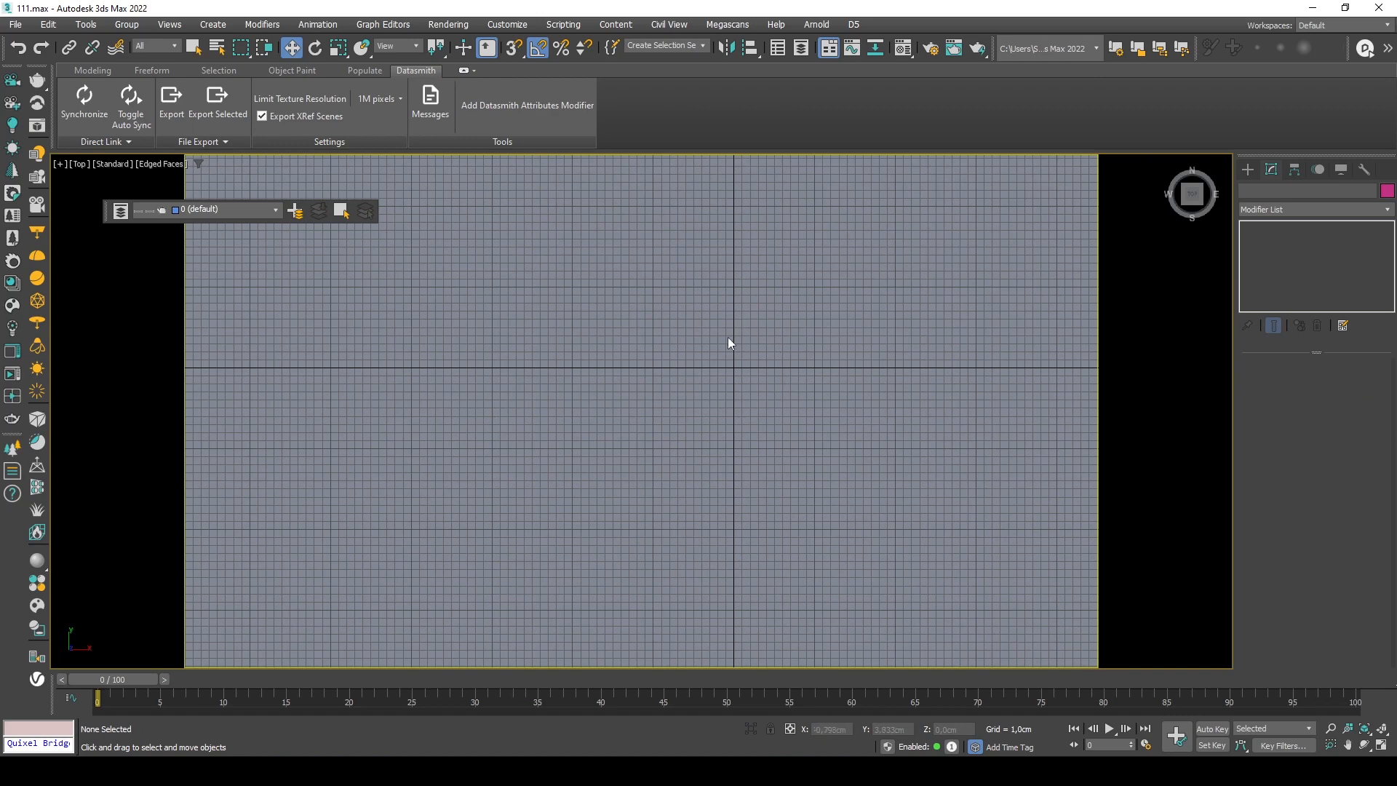
scroll(780, 290, "up", 2)
scroll(844, 290, "down", 2)
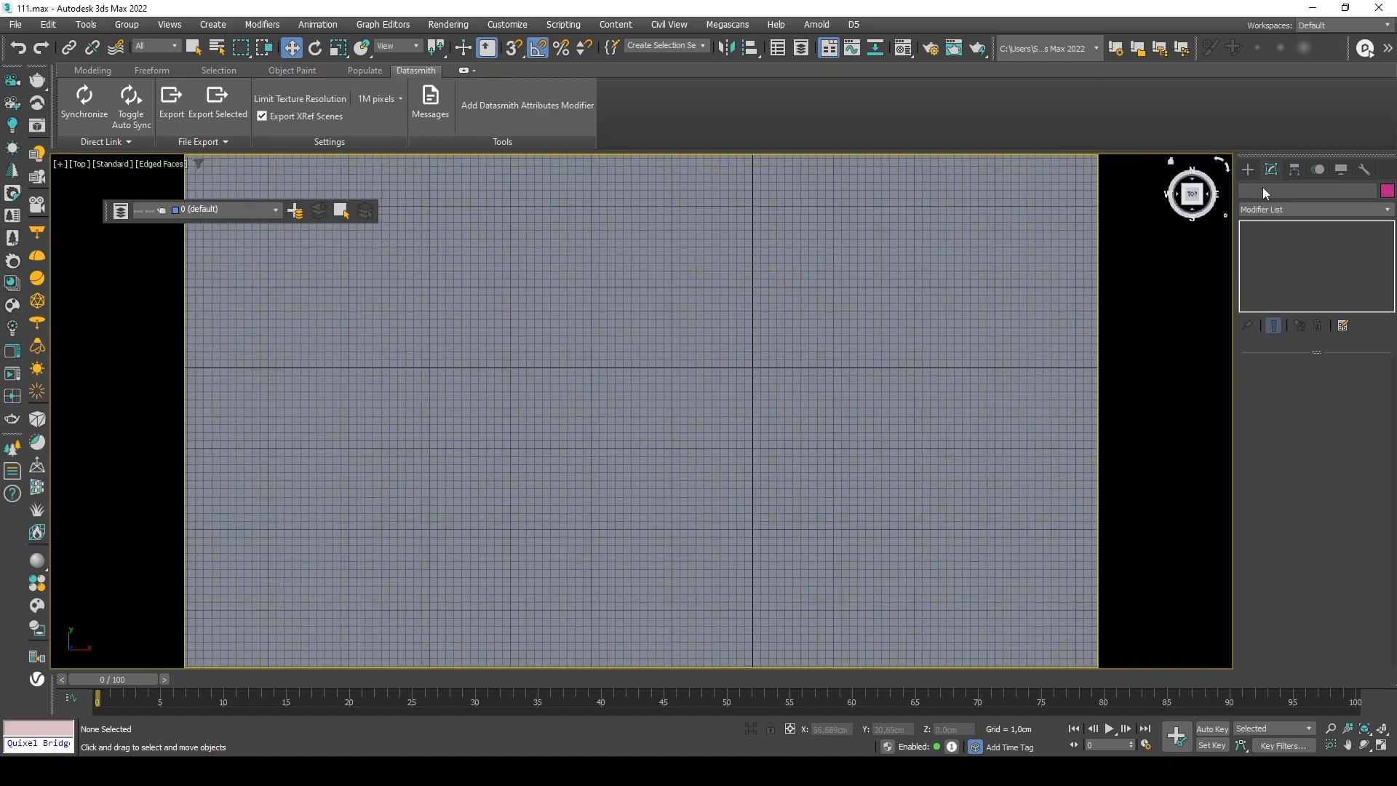
left_click(1248, 168)
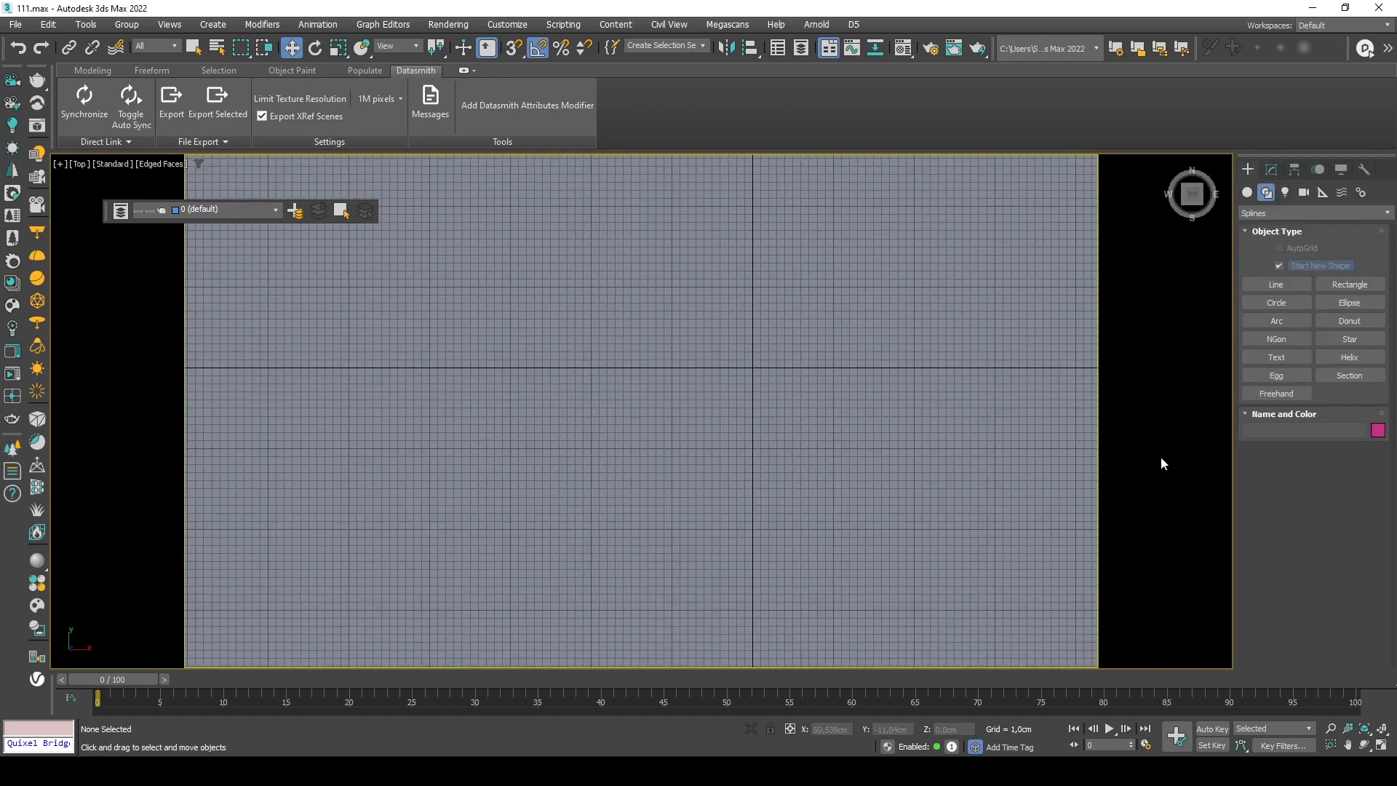
left_click(1343, 286)
scroll(756, 356, "up", 1)
scroll(720, 364, "up", 2)
left_click_drag(704, 359, 737, 388)
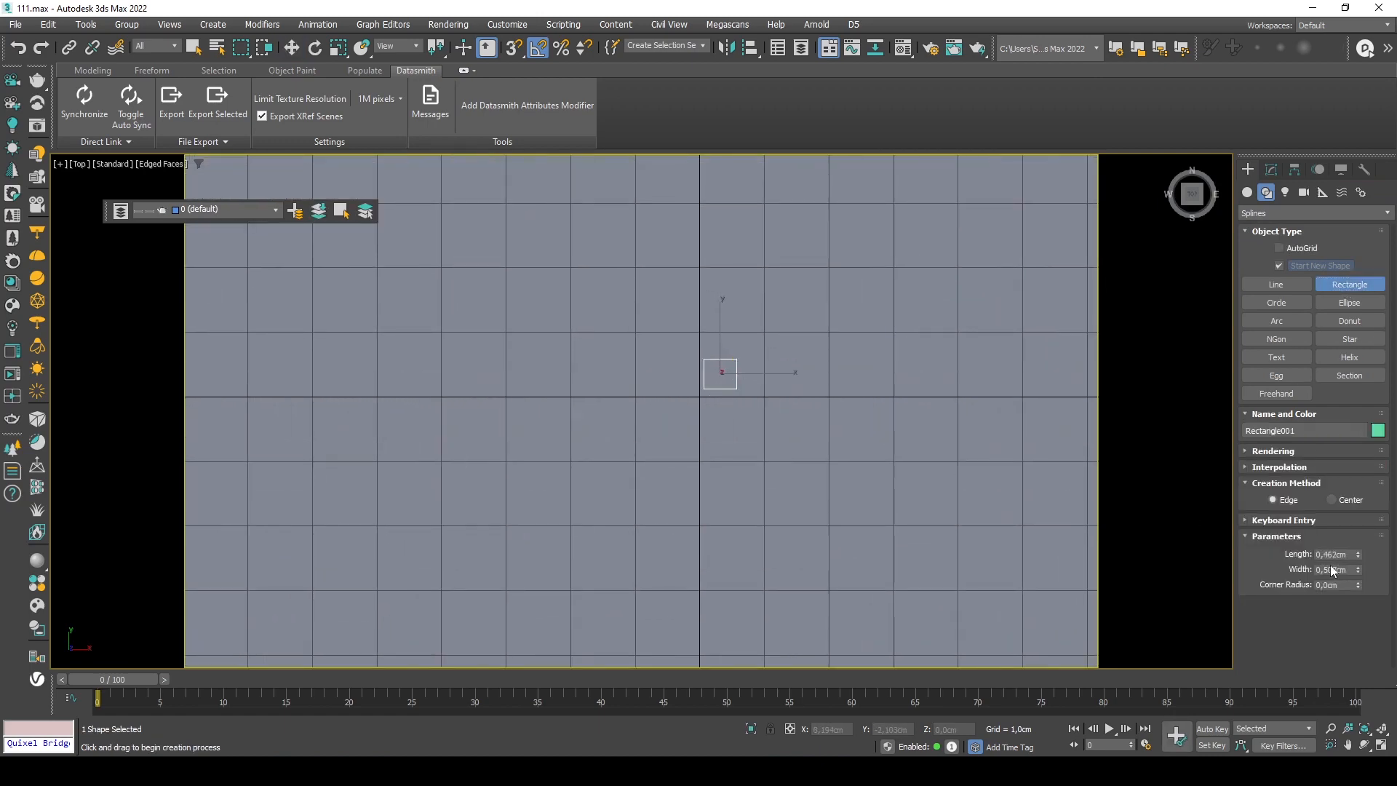
Set the small rectangle's length and width to 15 cm each.
left_click_drag(1347, 554, 1282, 550)
type("15")
key("Tab")
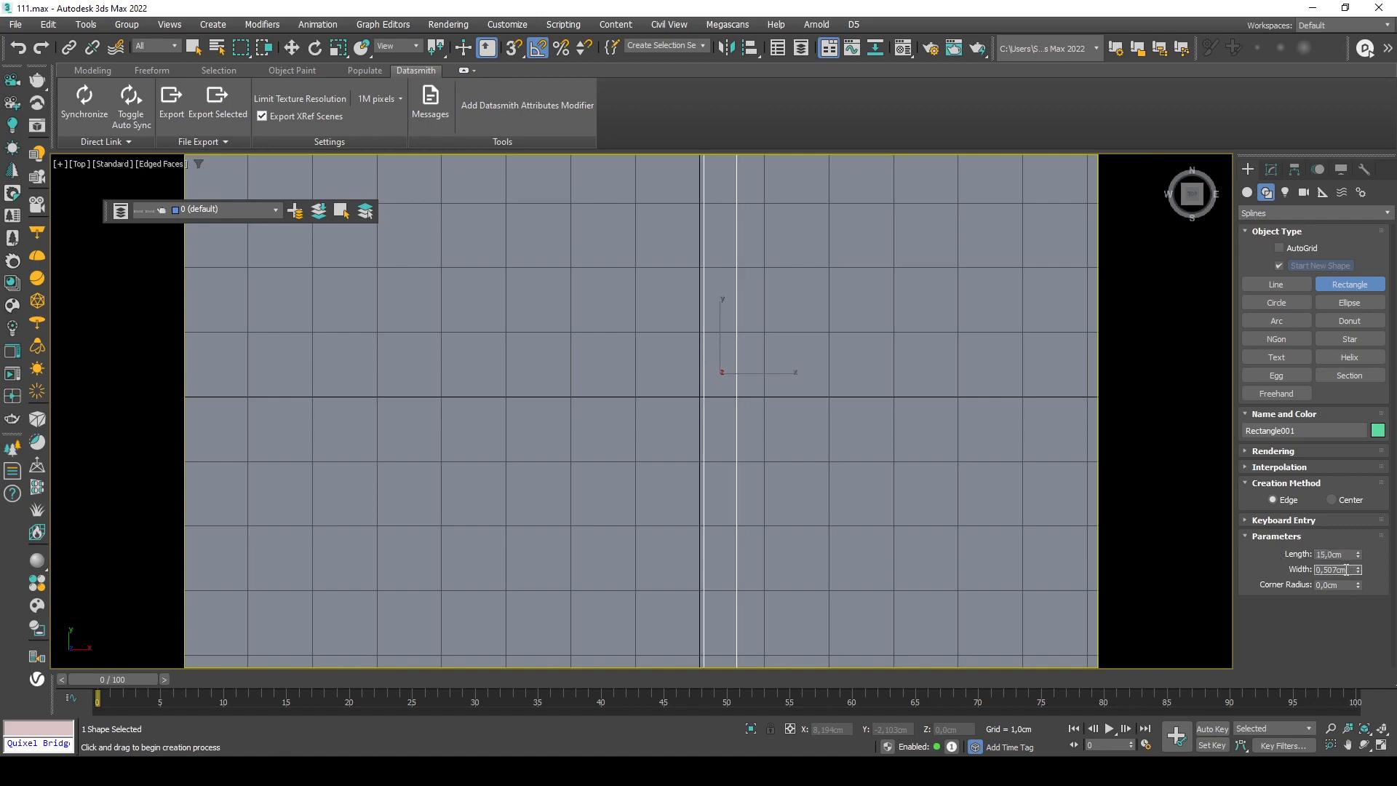
type("15")
key("Tab")
scroll(836, 365, "down", 5)
middle_click_drag(835, 365, 727, 432)
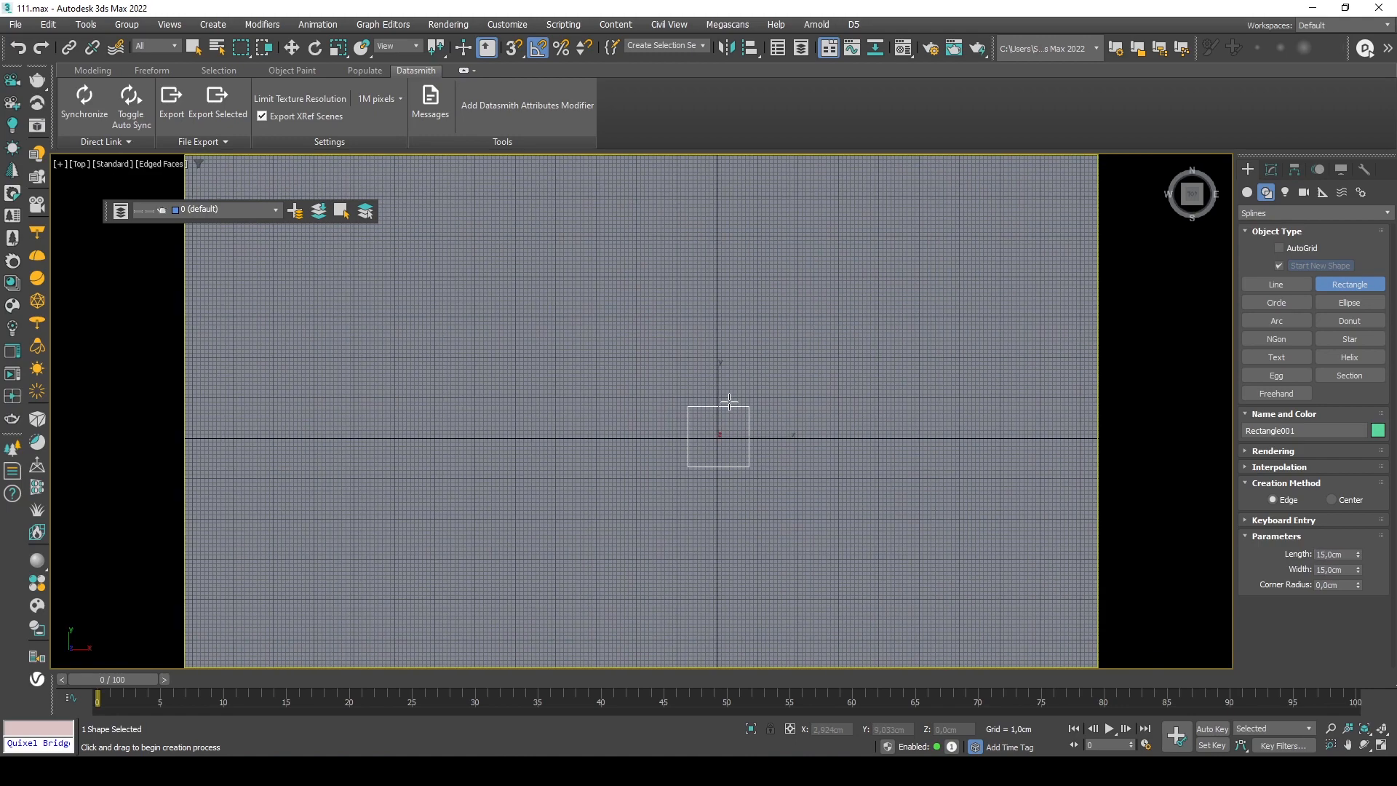
Add an Edit Spline modifier to the 15 cm rectangle.
left_click(1268, 172)
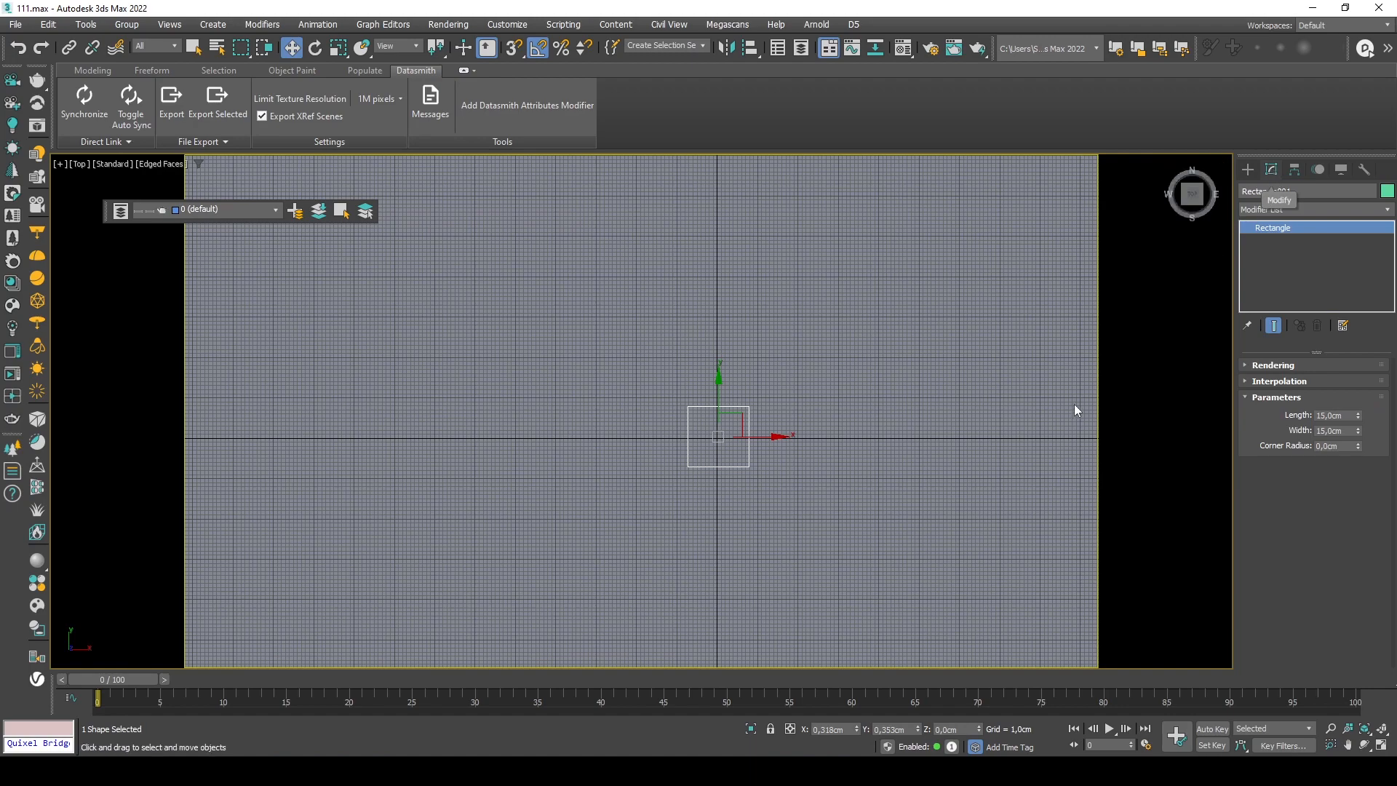
left_click(1277, 208)
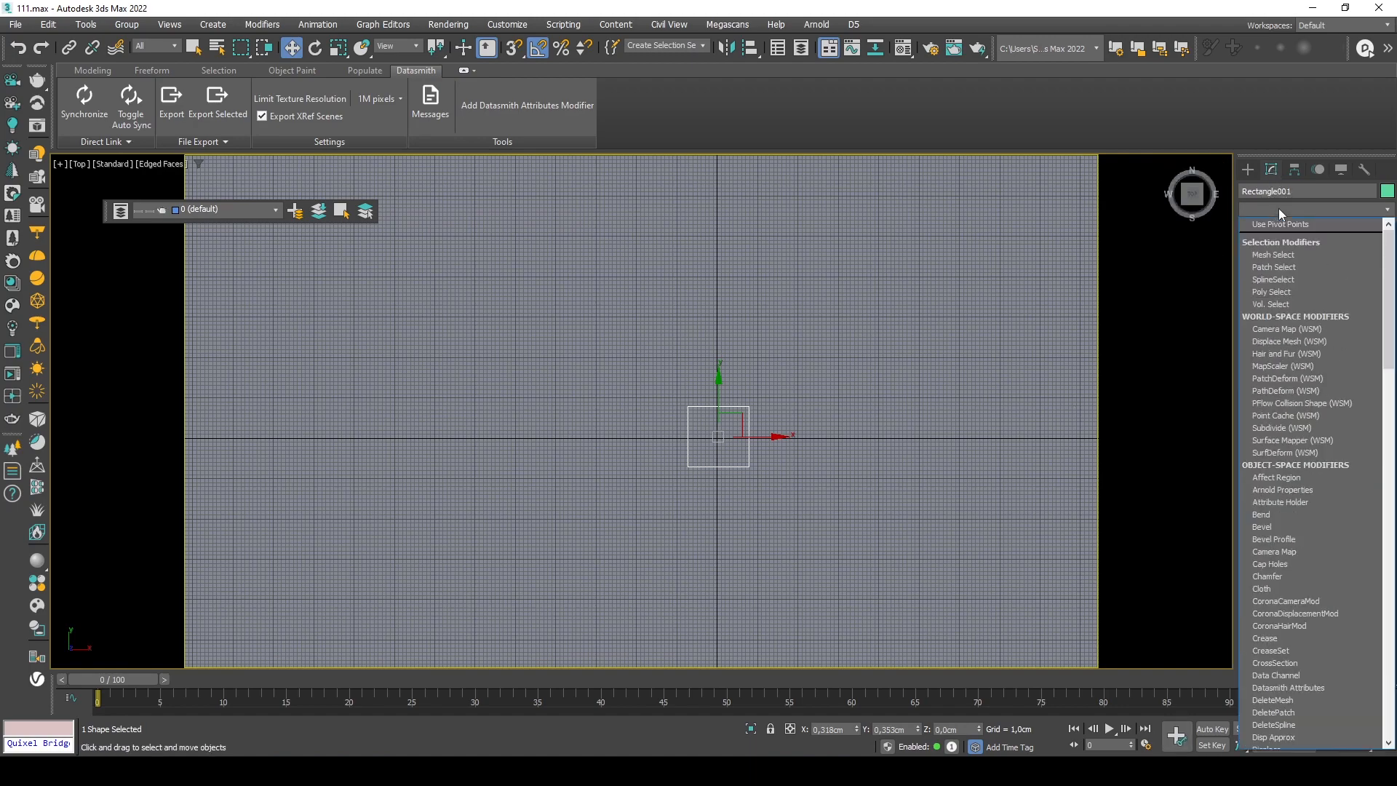
left_click_drag(1388, 289, 1388, 403)
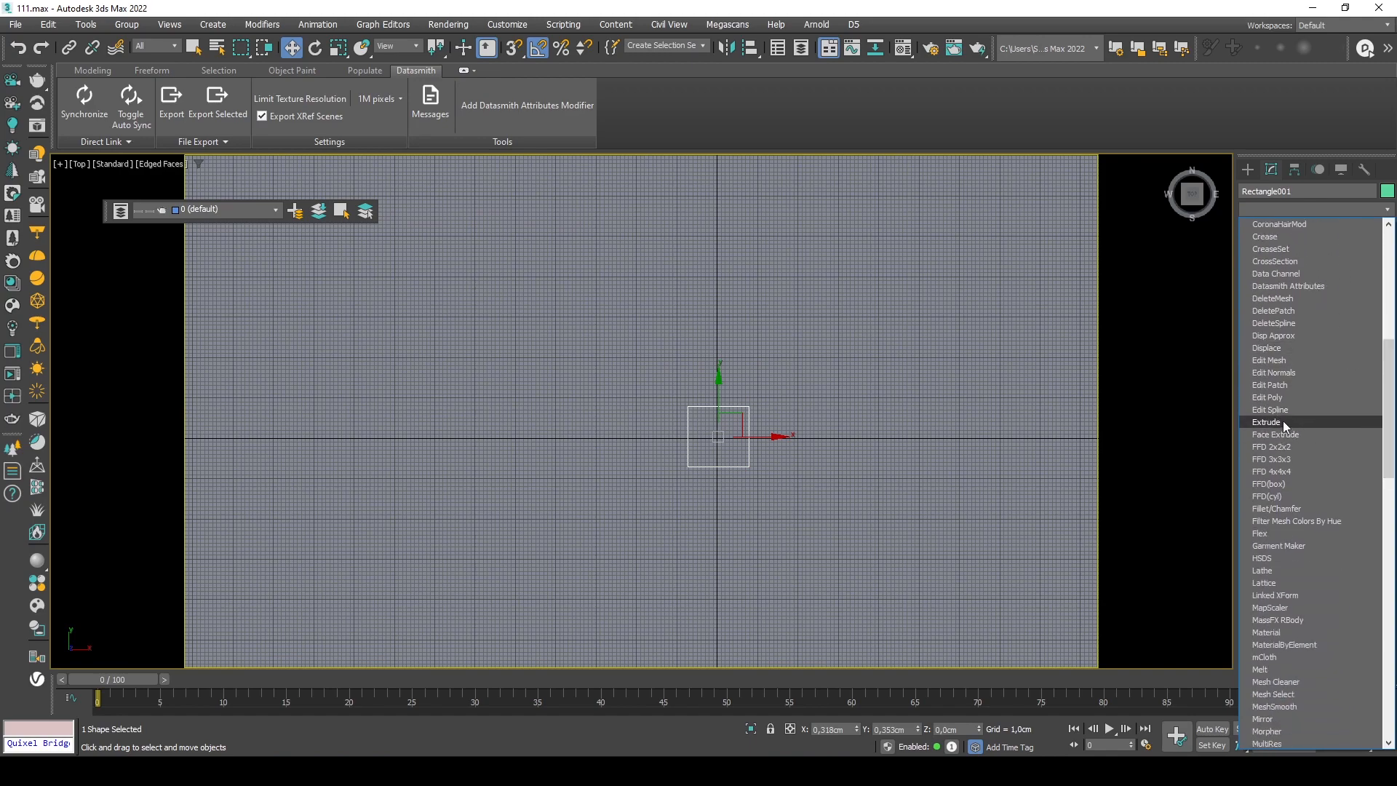
left_click(1286, 408)
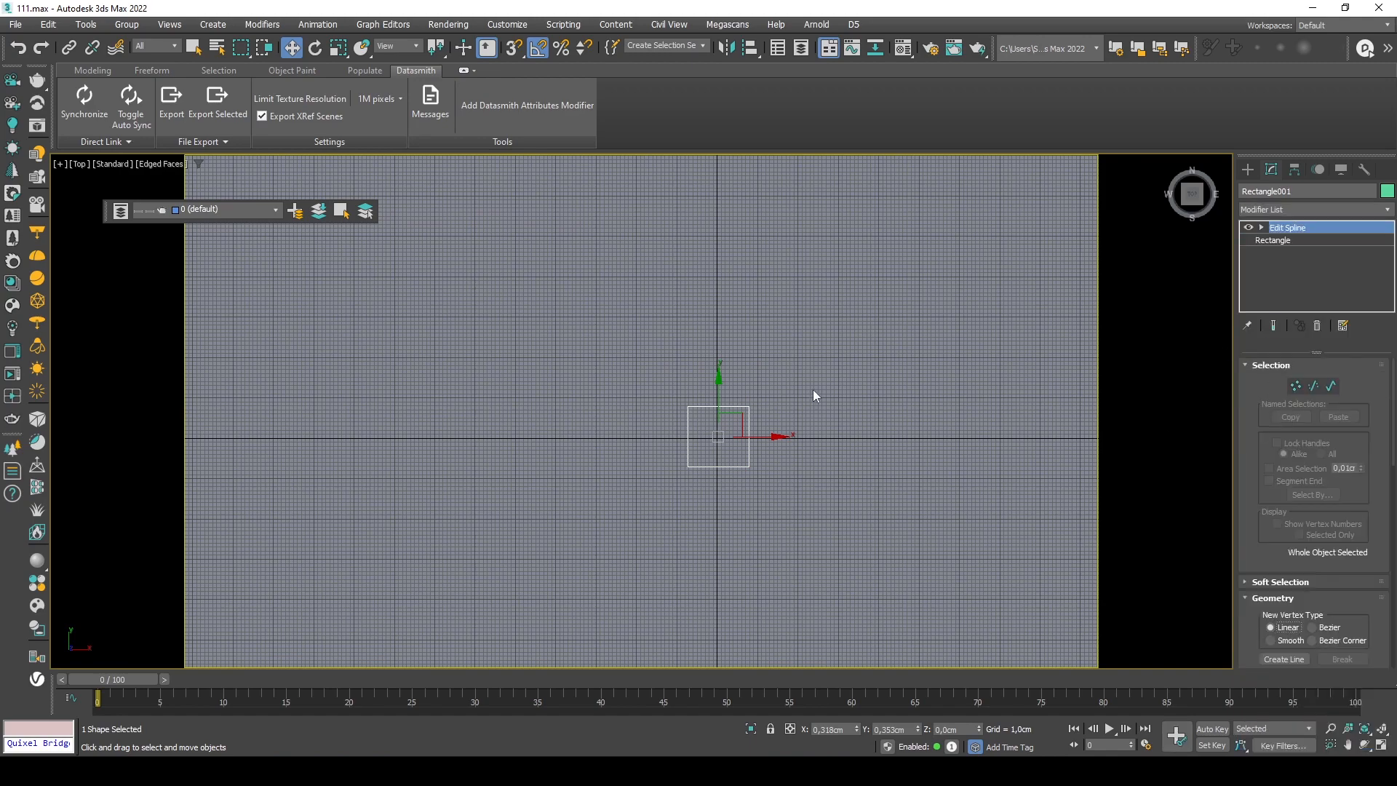
scroll(705, 399, "up", 2)
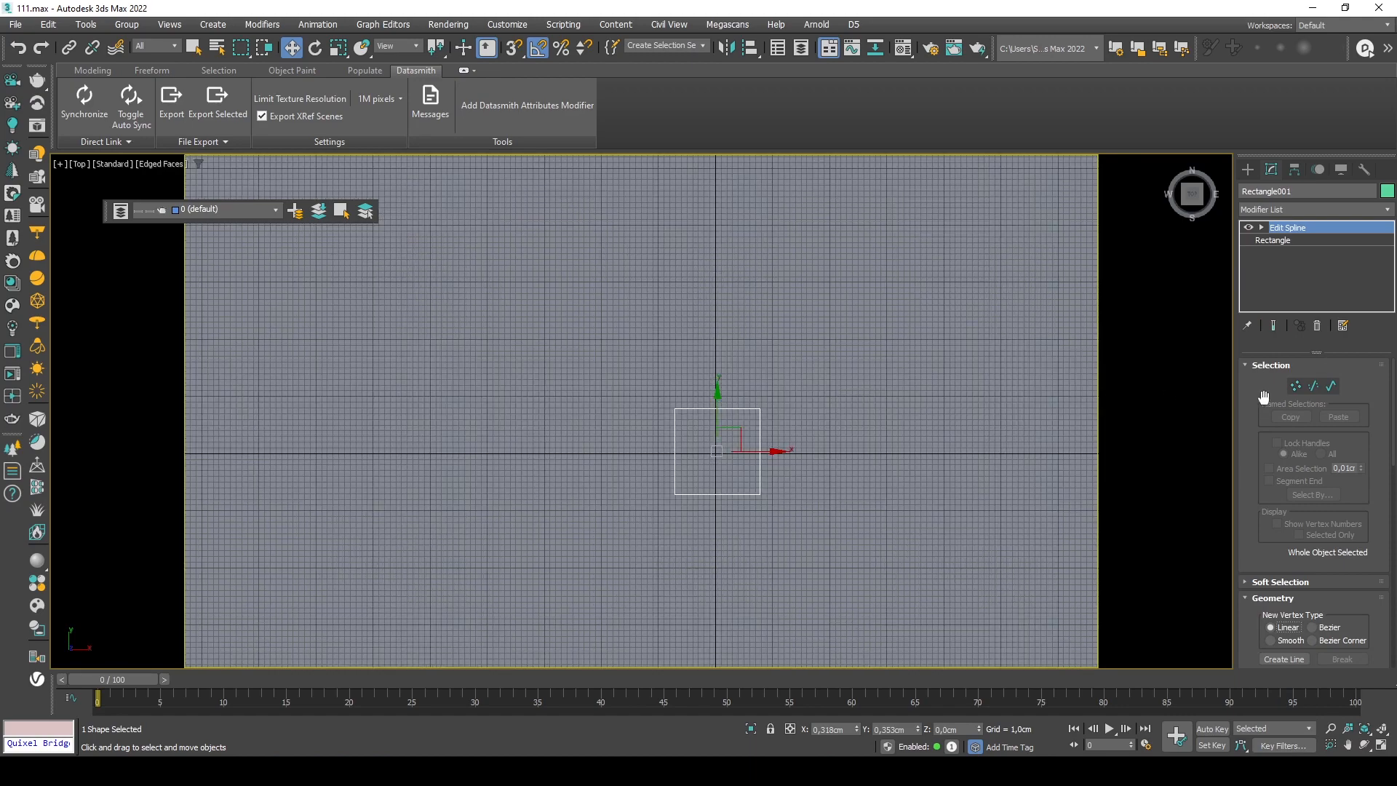
Chamfer the rectangle's upper-right corner vertex by about 6.6 cm.
left_click(1296, 386)
left_click_drag(760, 397, 764, 413)
scroll(744, 415, "up", 2)
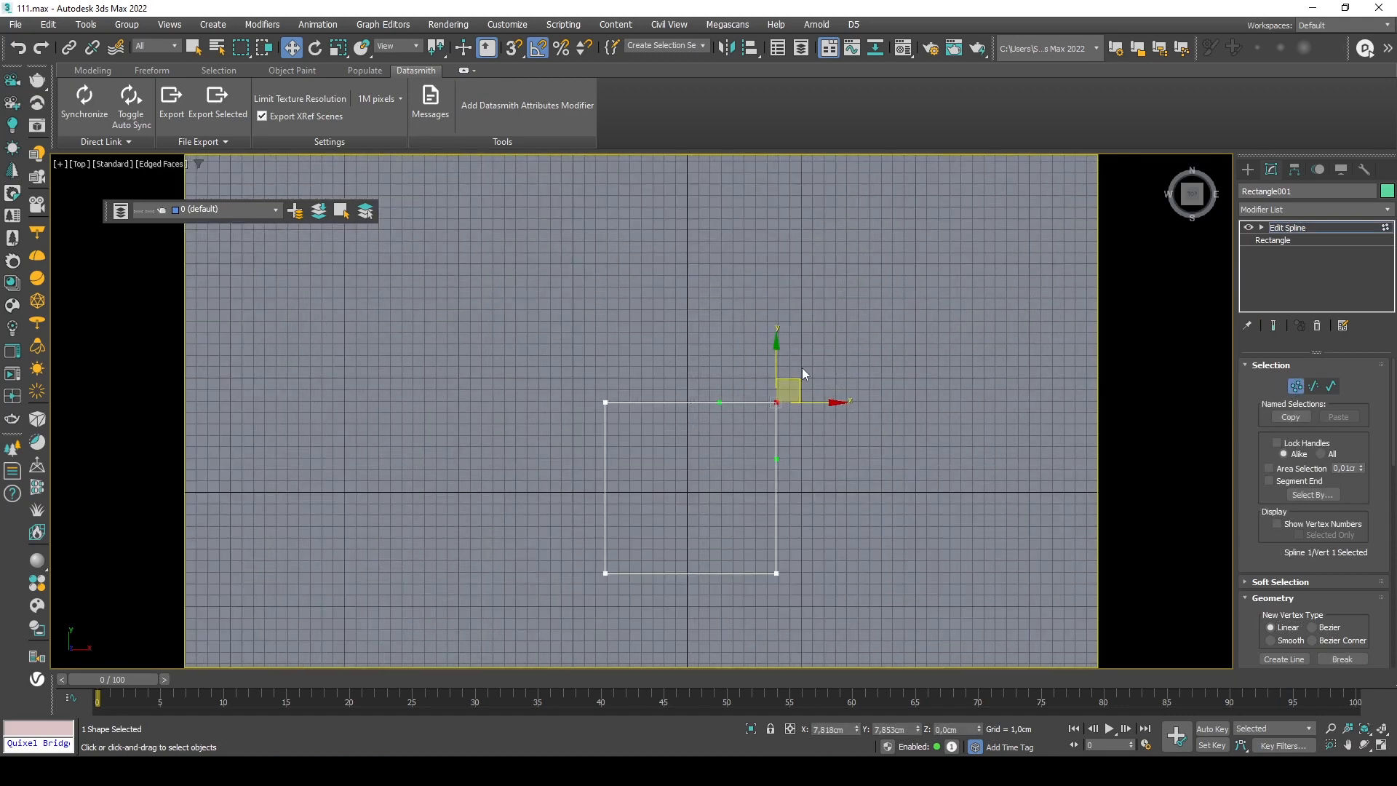
scroll(1383, 545, "down", 10)
scroll(1382, 544, "down", 4)
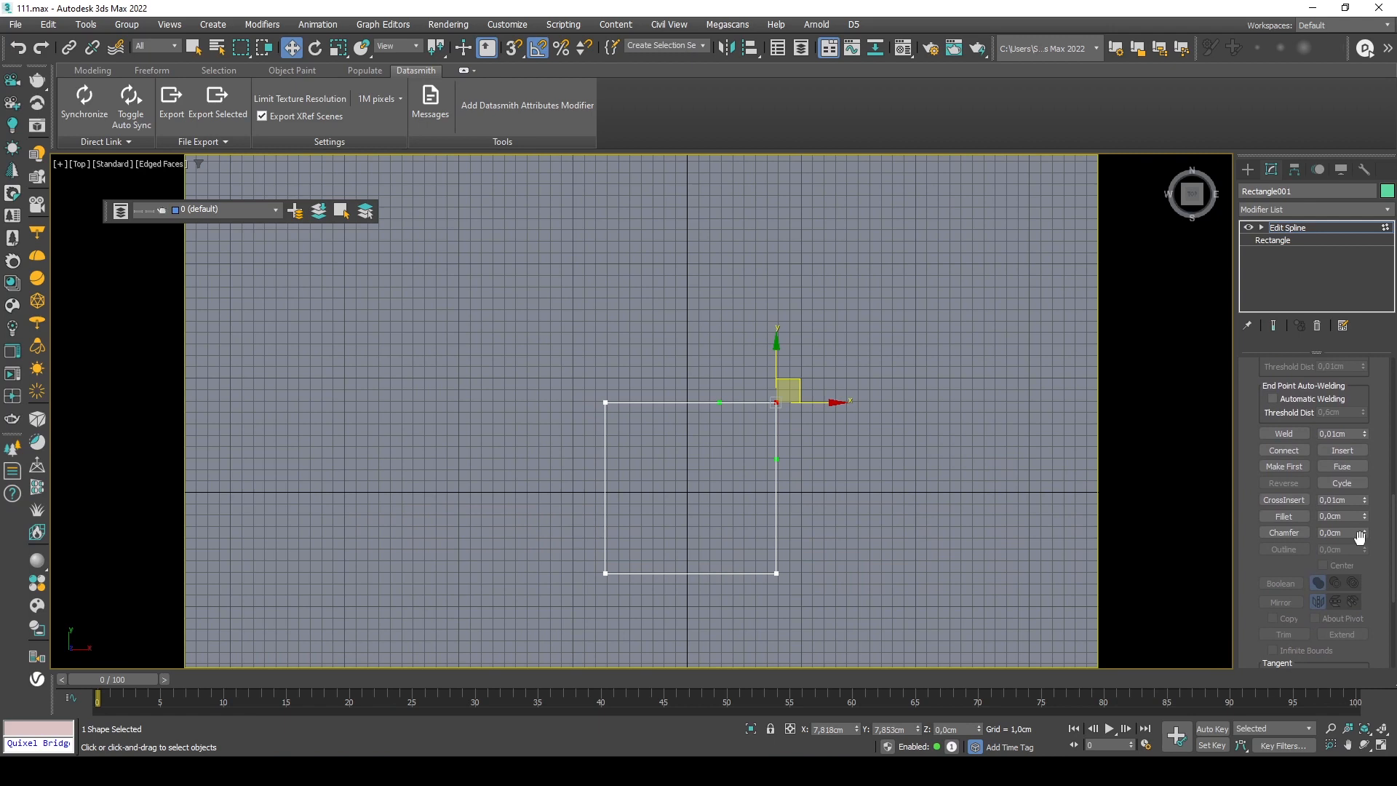
left_click_drag(1365, 539, 1374, 484)
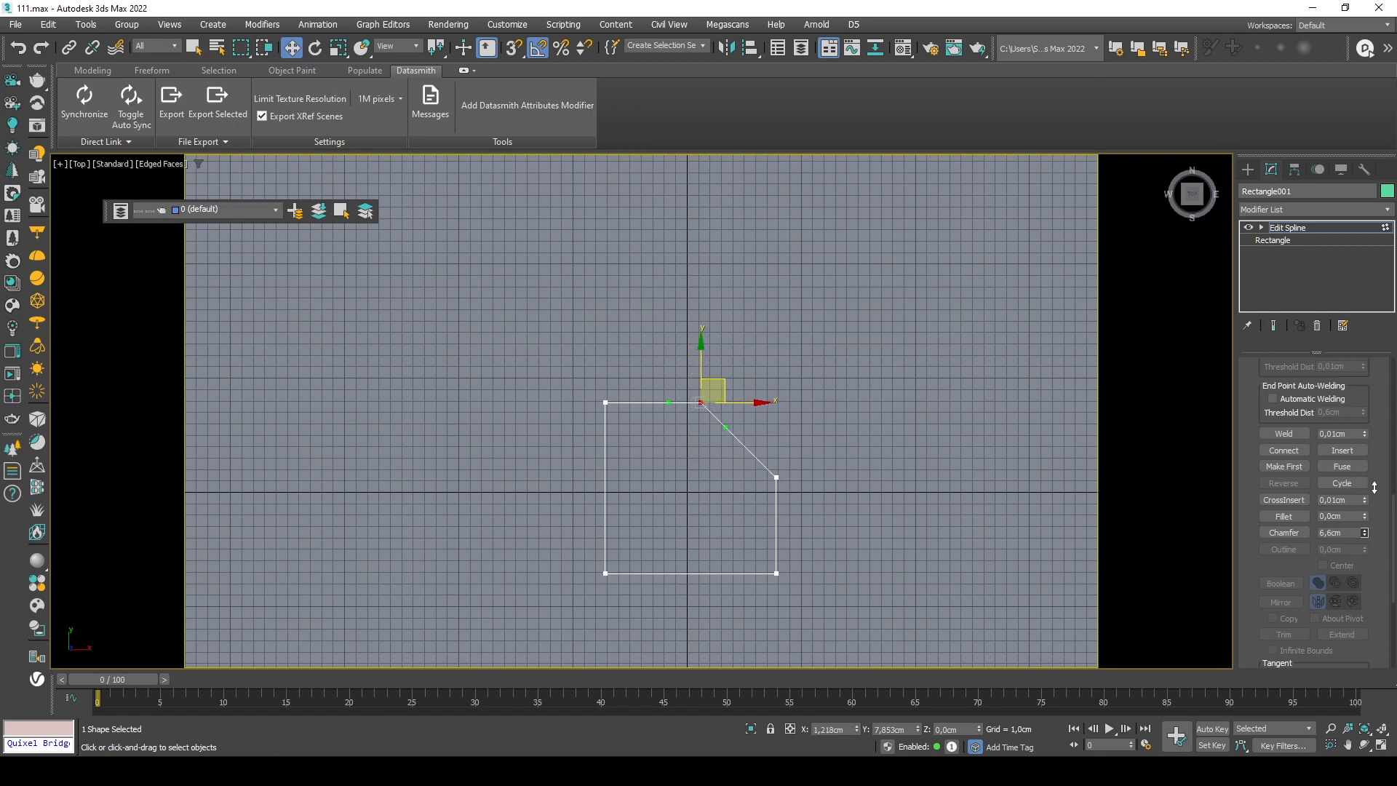
left_click(822, 406)
scroll(822, 406, "down", 3)
scroll(823, 407, "up", 2)
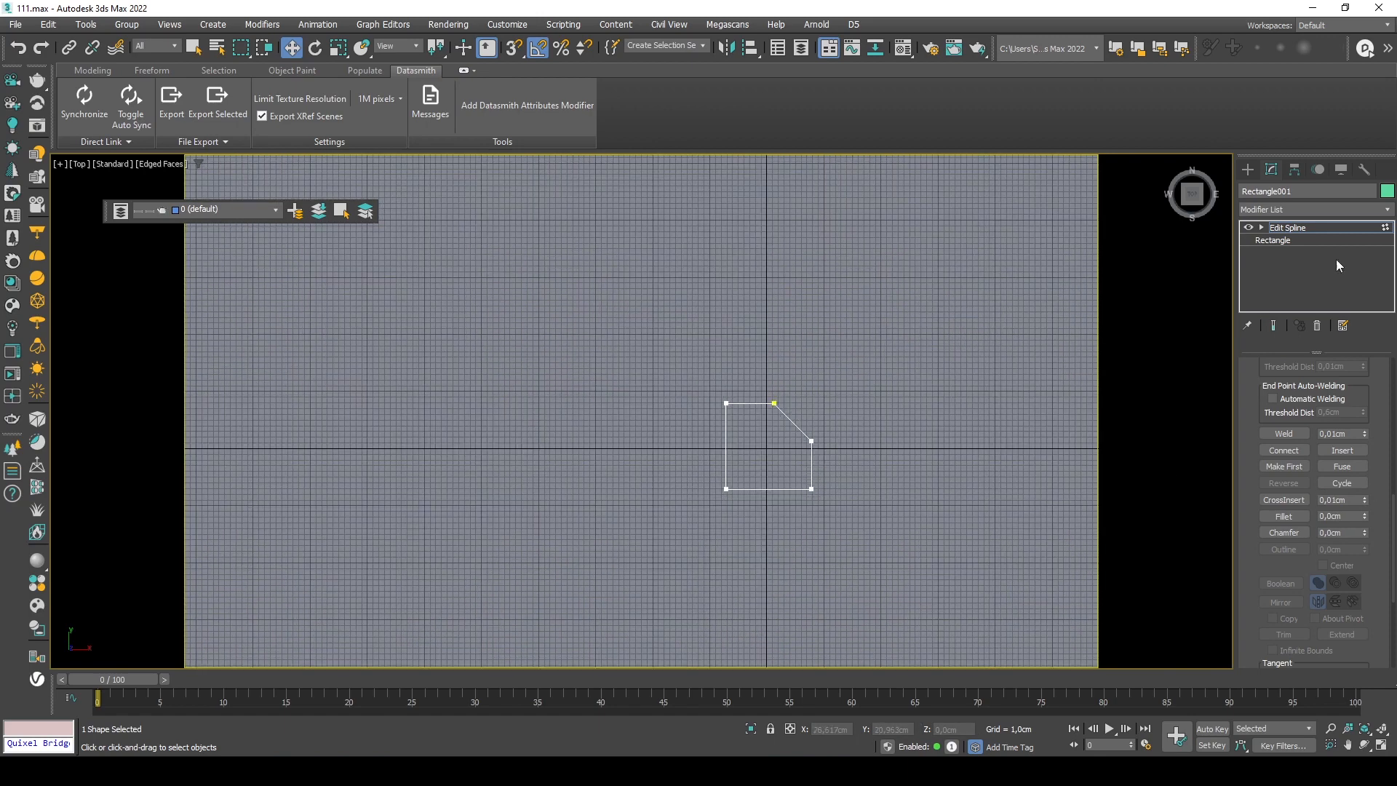
Finish vertex editing and move the chamfered profile from the origin onto the lawn beside the building.
left_click(1291, 230)
left_click_drag(792, 429, 838, 394)
key("ctrl+z")
scroll(838, 394, "down", 5)
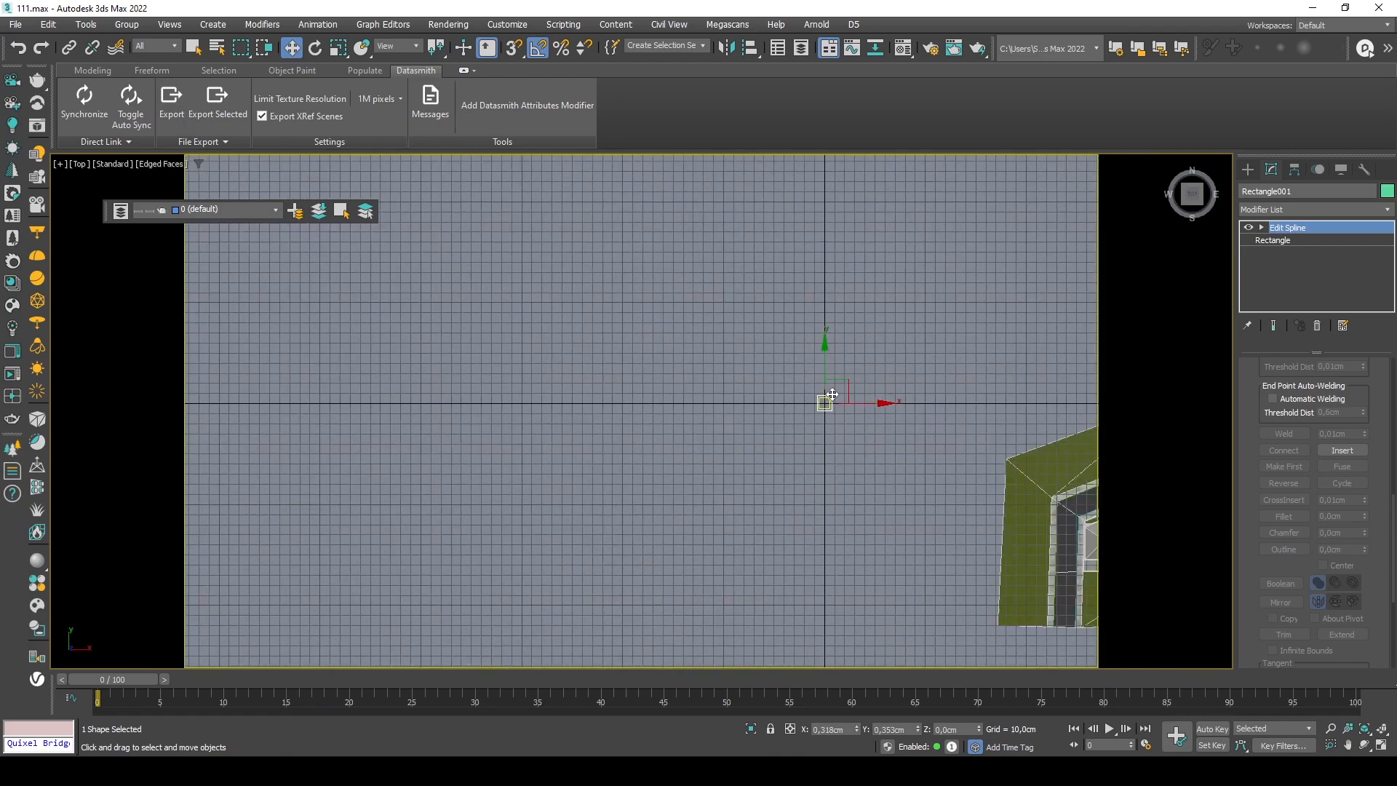
middle_click_drag(838, 394, 578, 293, "alt")
scroll(653, 313, "up", 4)
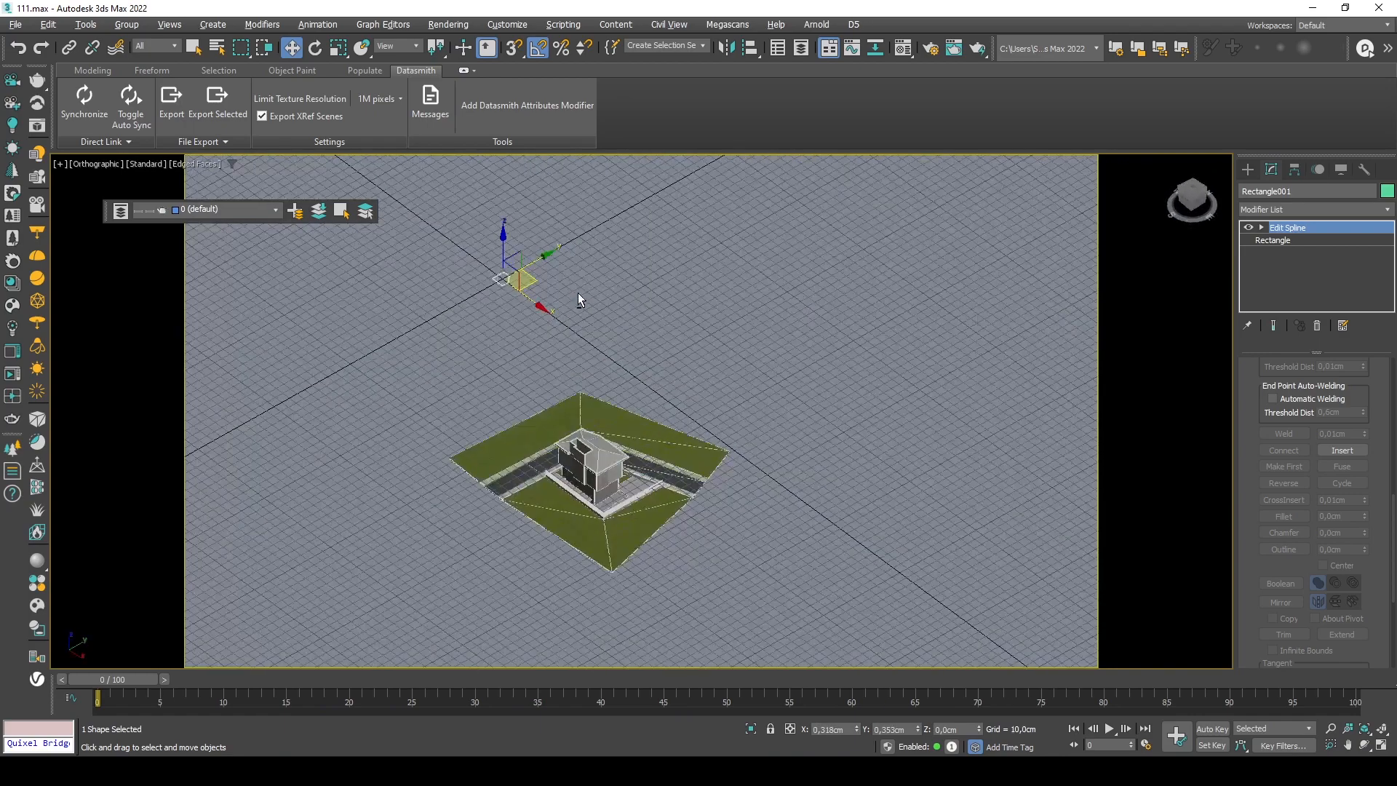
left_click_drag(542, 281, 586, 513)
scroll(586, 513, "up", 5)
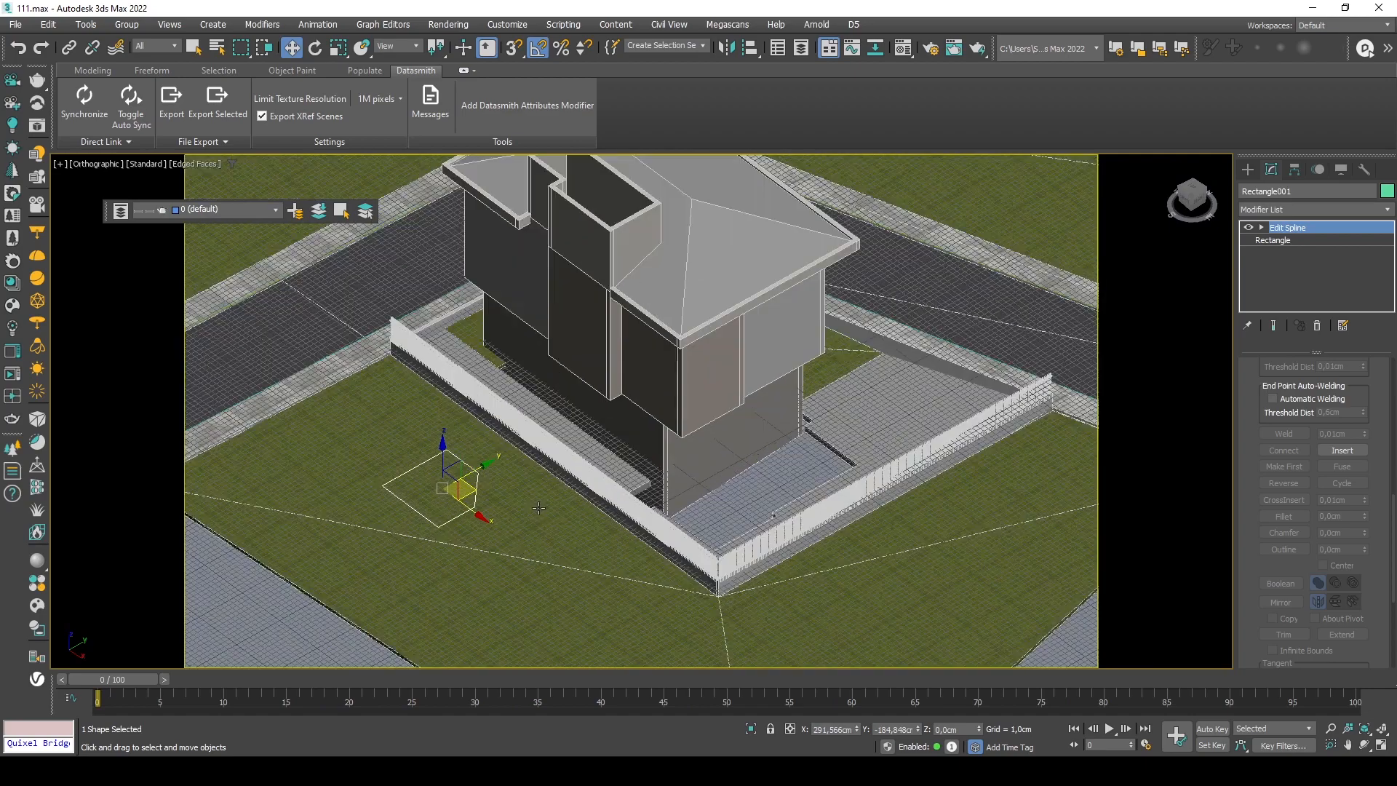
Shift the chamfered profile along X across the lawn to about X 269.6 cm and check its base rectangle parameters.
middle_click_drag(556, 486, 601, 459, "alt")
middle_click_drag(600, 460, 793, 424)
middle_click_drag(676, 433, 711, 425, "alt")
scroll(768, 411, "up", 2)
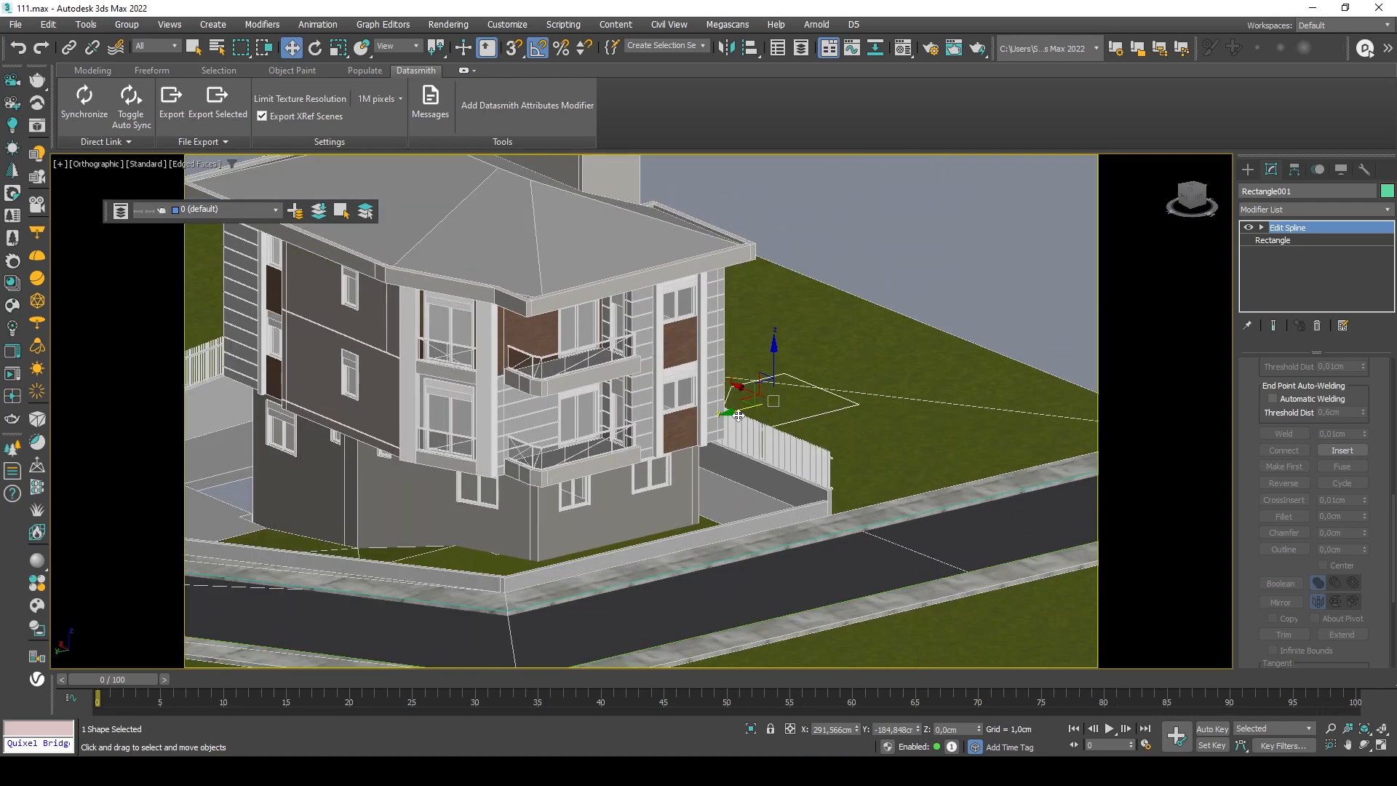
middle_click_drag(799, 518, 738, 496)
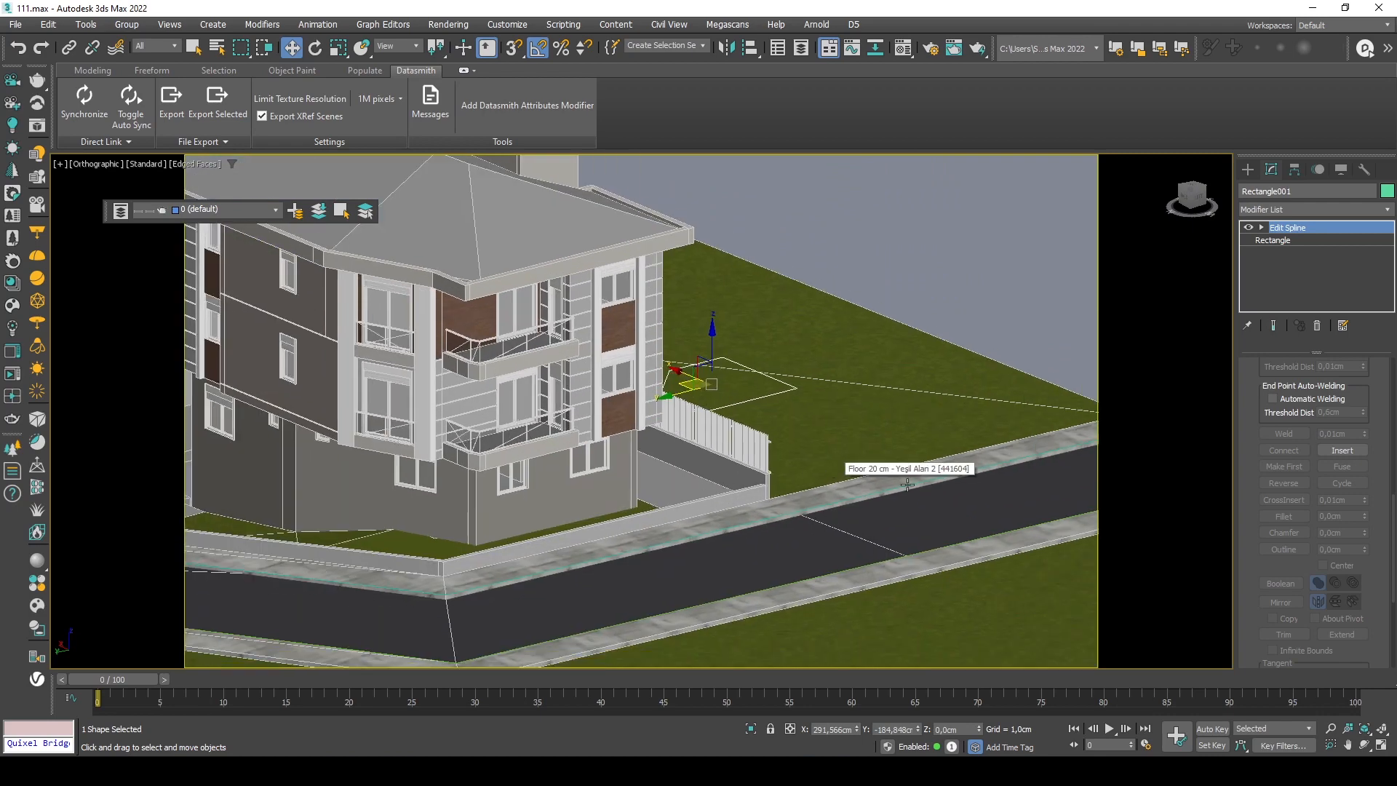
scroll(834, 471, "up", 5)
left_click_drag(585, 262, 799, 372)
middle_click_drag(967, 338, 1002, 319, "alt")
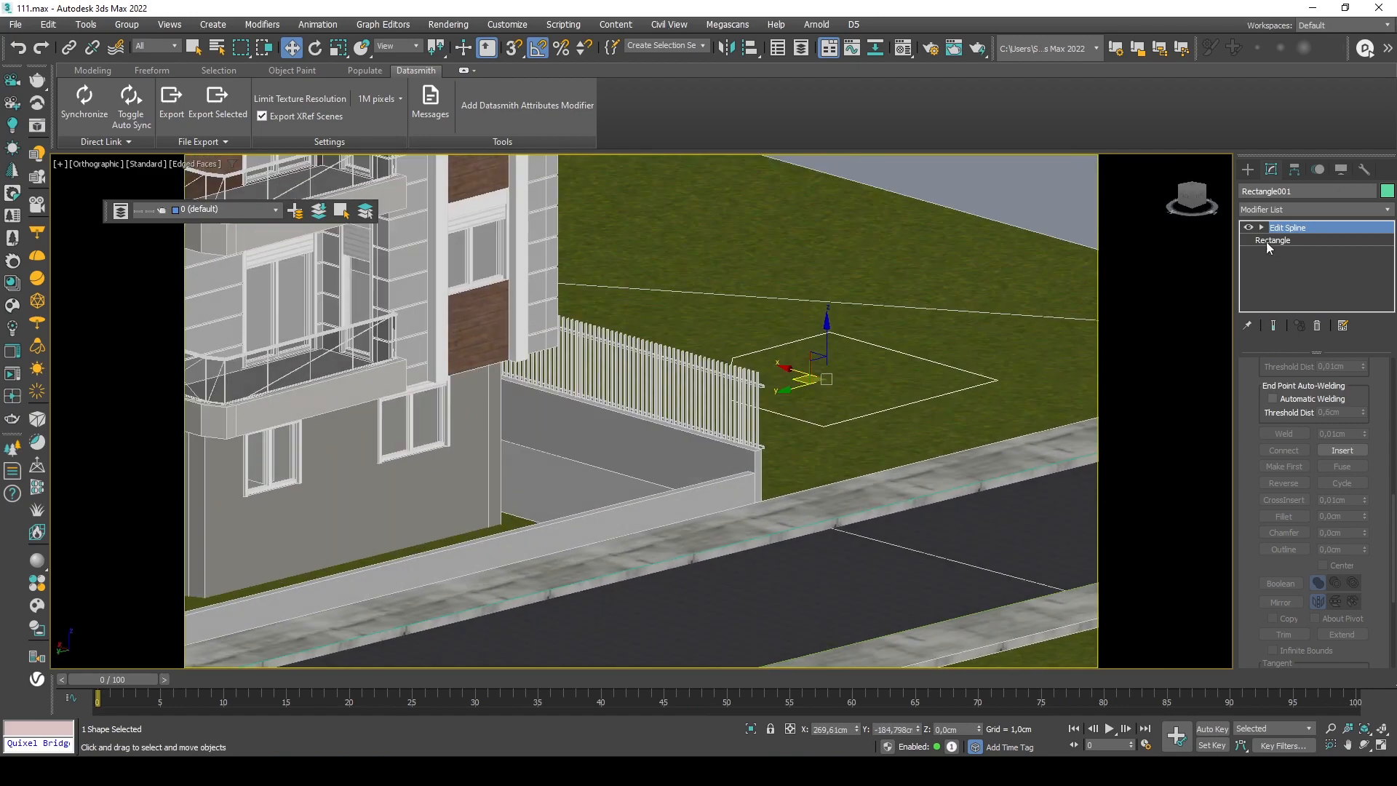
left_click(1267, 240)
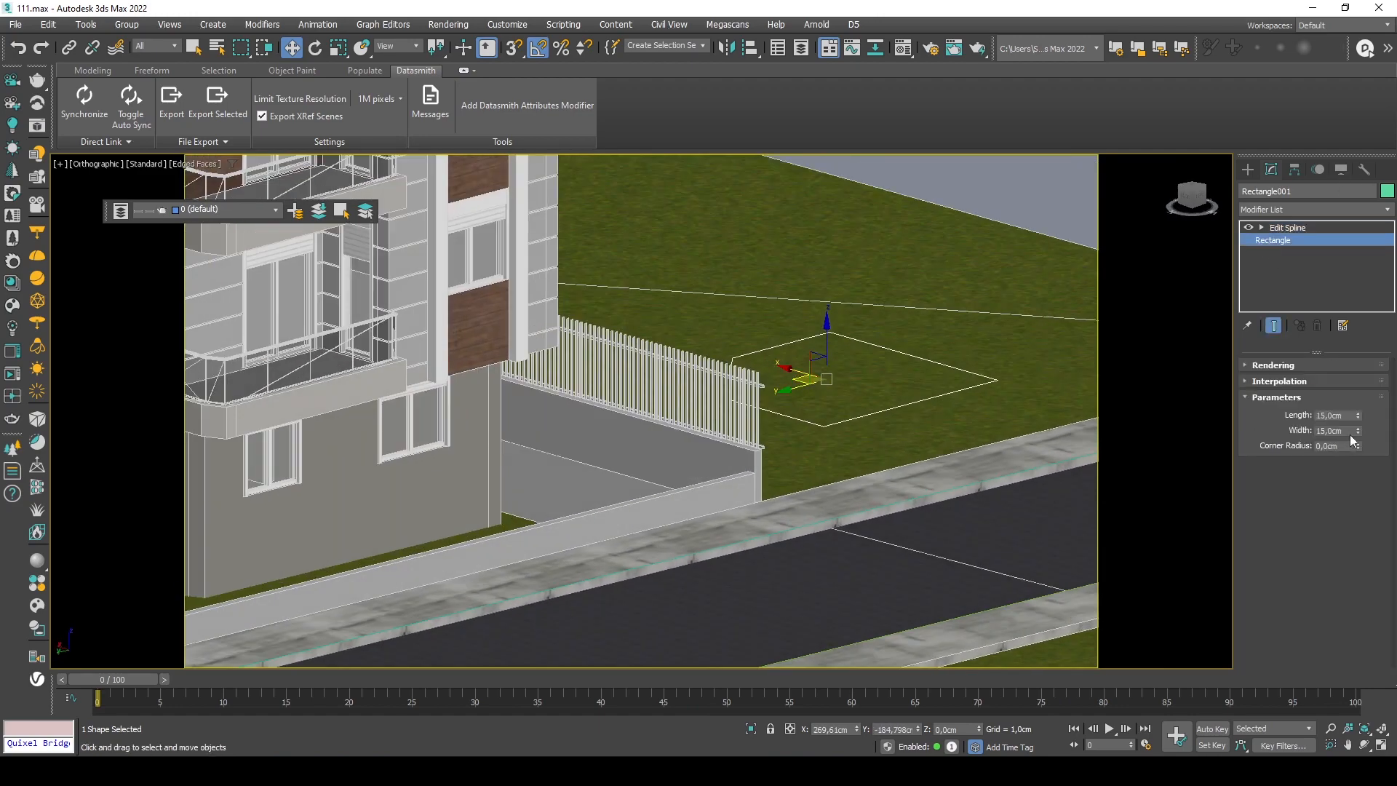
left_click(1275, 230)
Select the path spline on the building-side sidewalk's road edge and add a Sweep modifier to it.
middle_click_drag(931, 395, 617, 432)
left_click(988, 247)
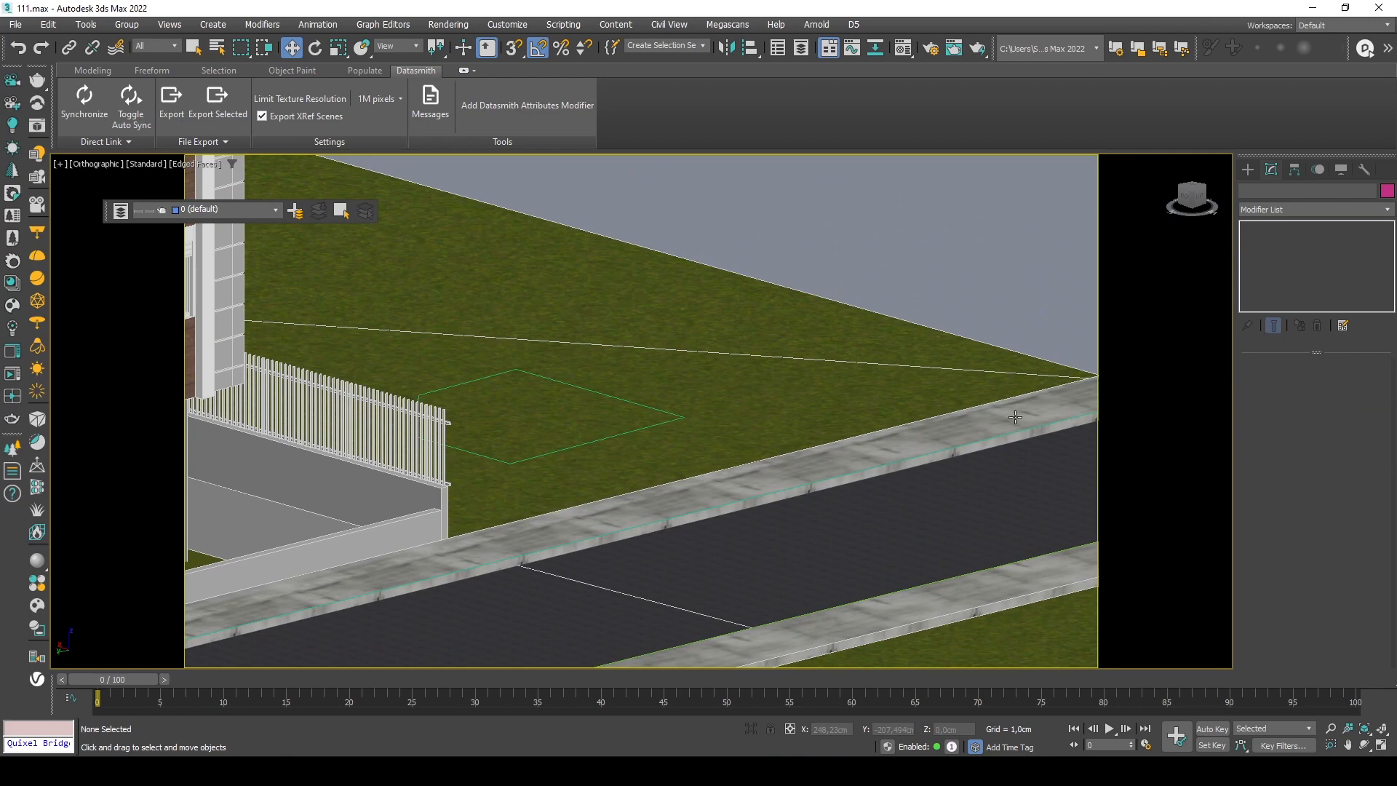
left_click(1011, 434)
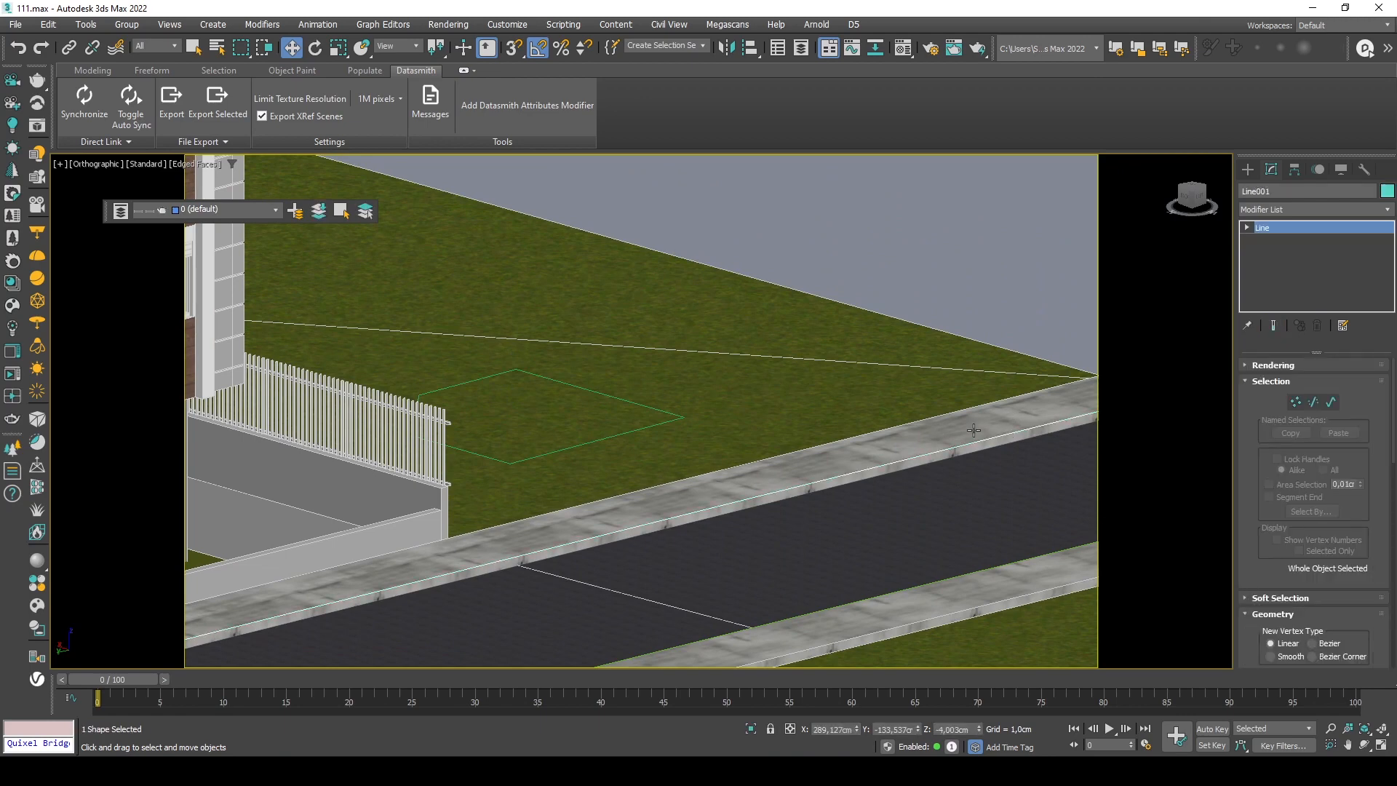
middle_click_drag(741, 483, 692, 485)
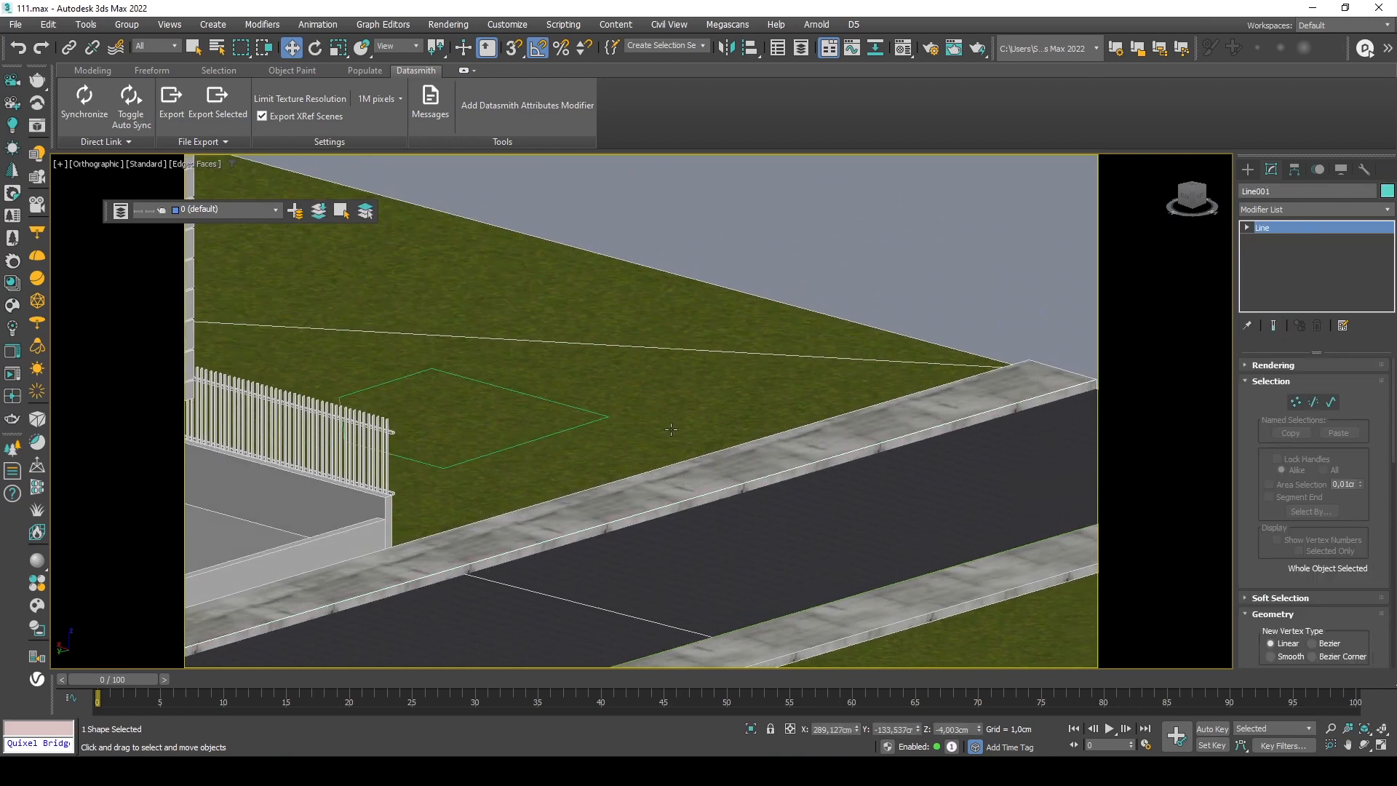
middle_click_drag(671, 429, 662, 440, "alt")
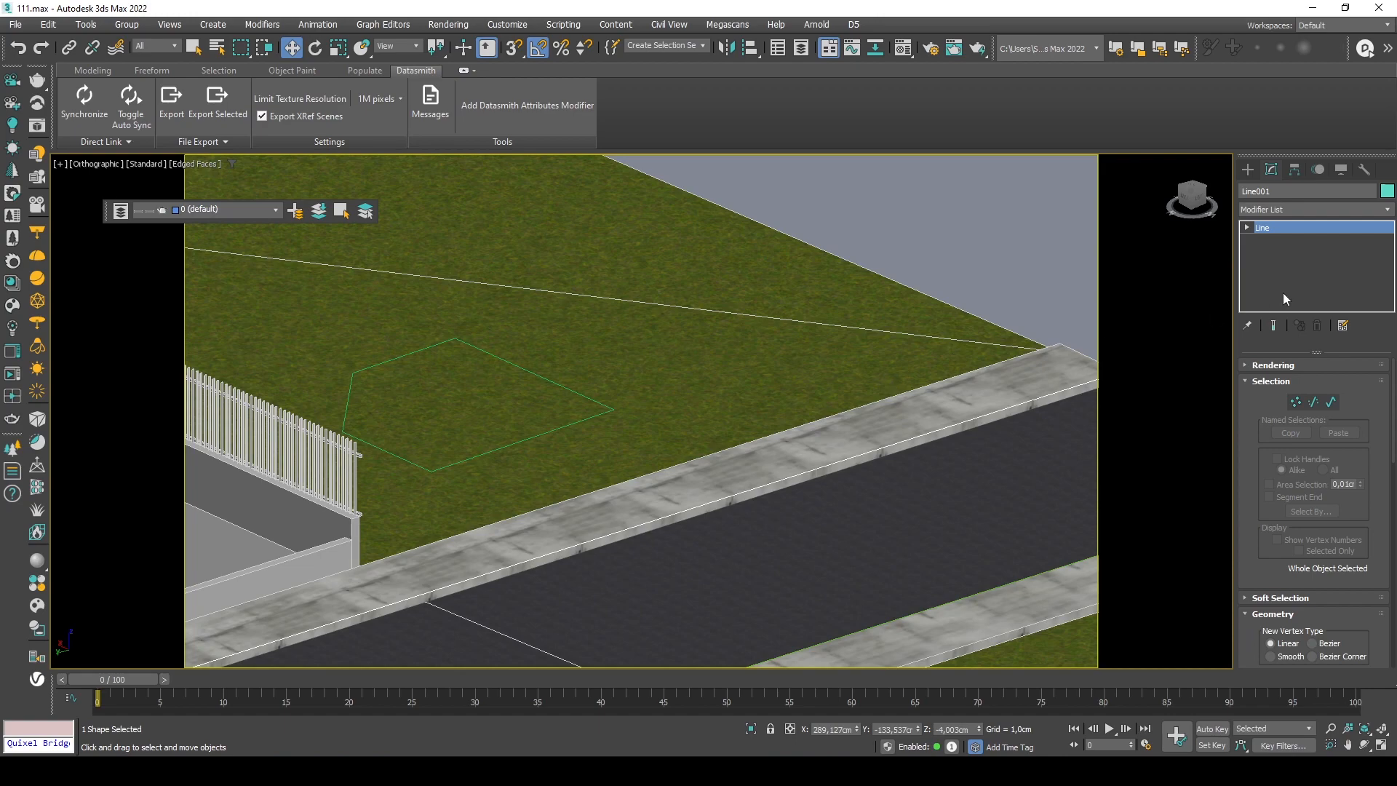
left_click(1299, 203)
left_click_drag(1385, 236, 1376, 523)
scroll(1284, 328, "down", 1)
scroll(1285, 347, "down", 8)
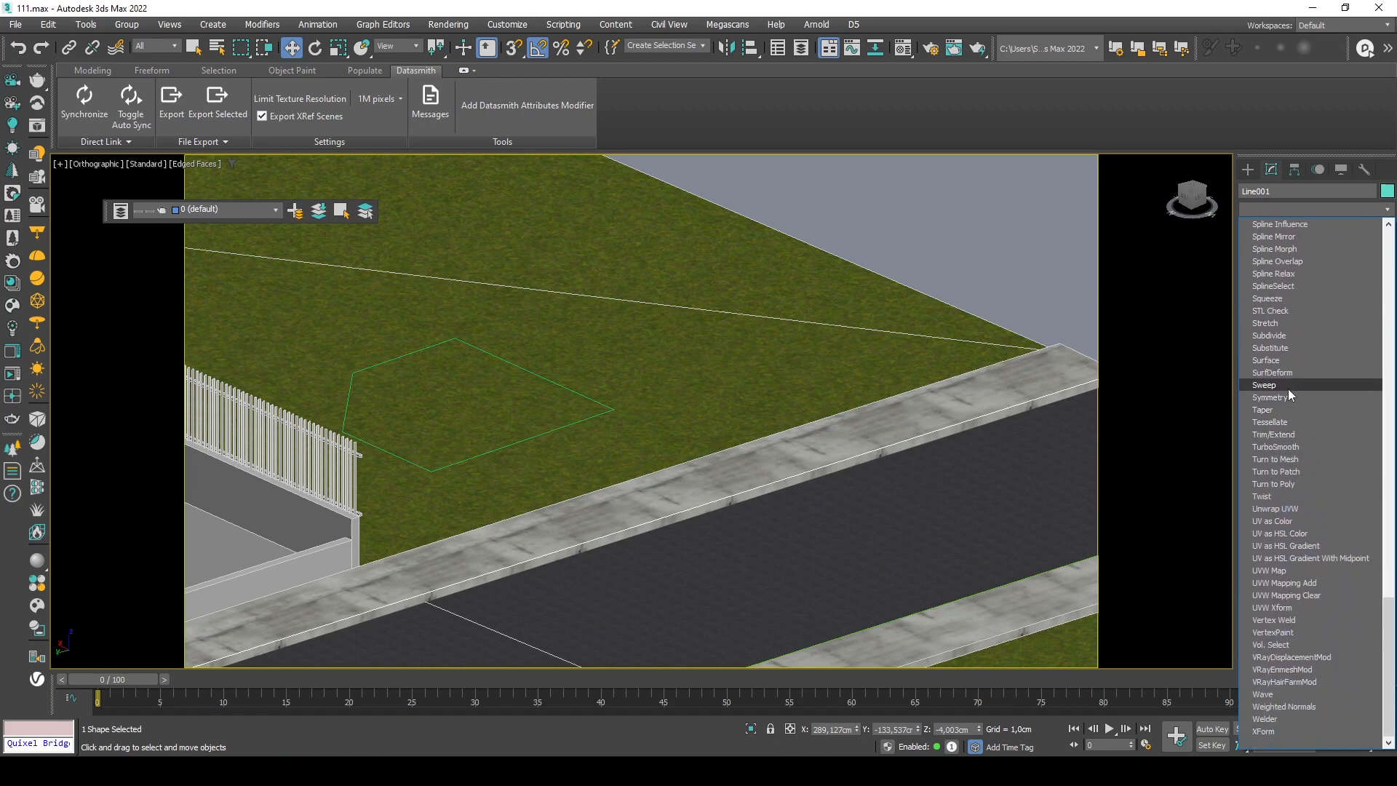
left_click(1287, 385)
Switch the sweep to a custom section and pick the chamfered rectangle as its profile.
left_click(1268, 445)
left_click(1281, 484)
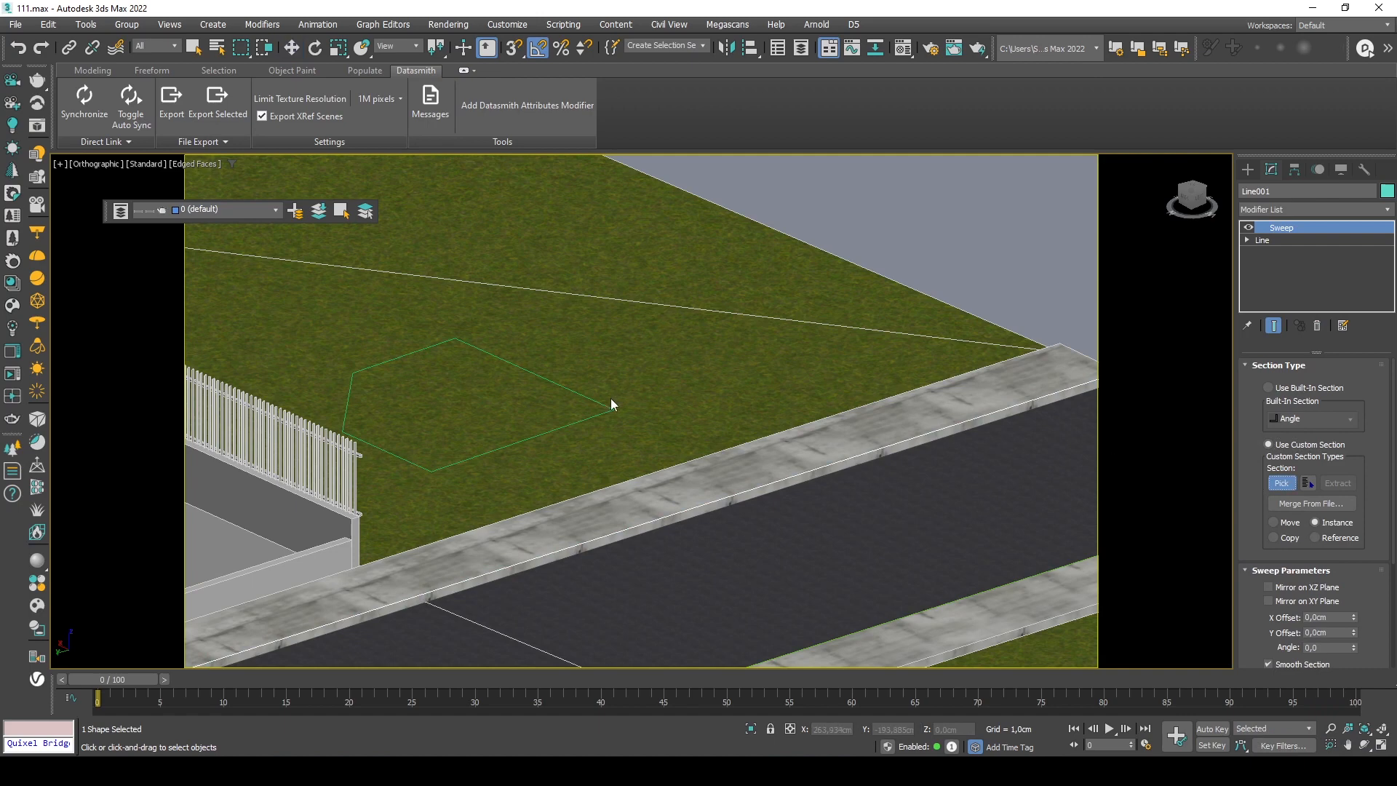
left_click(593, 416)
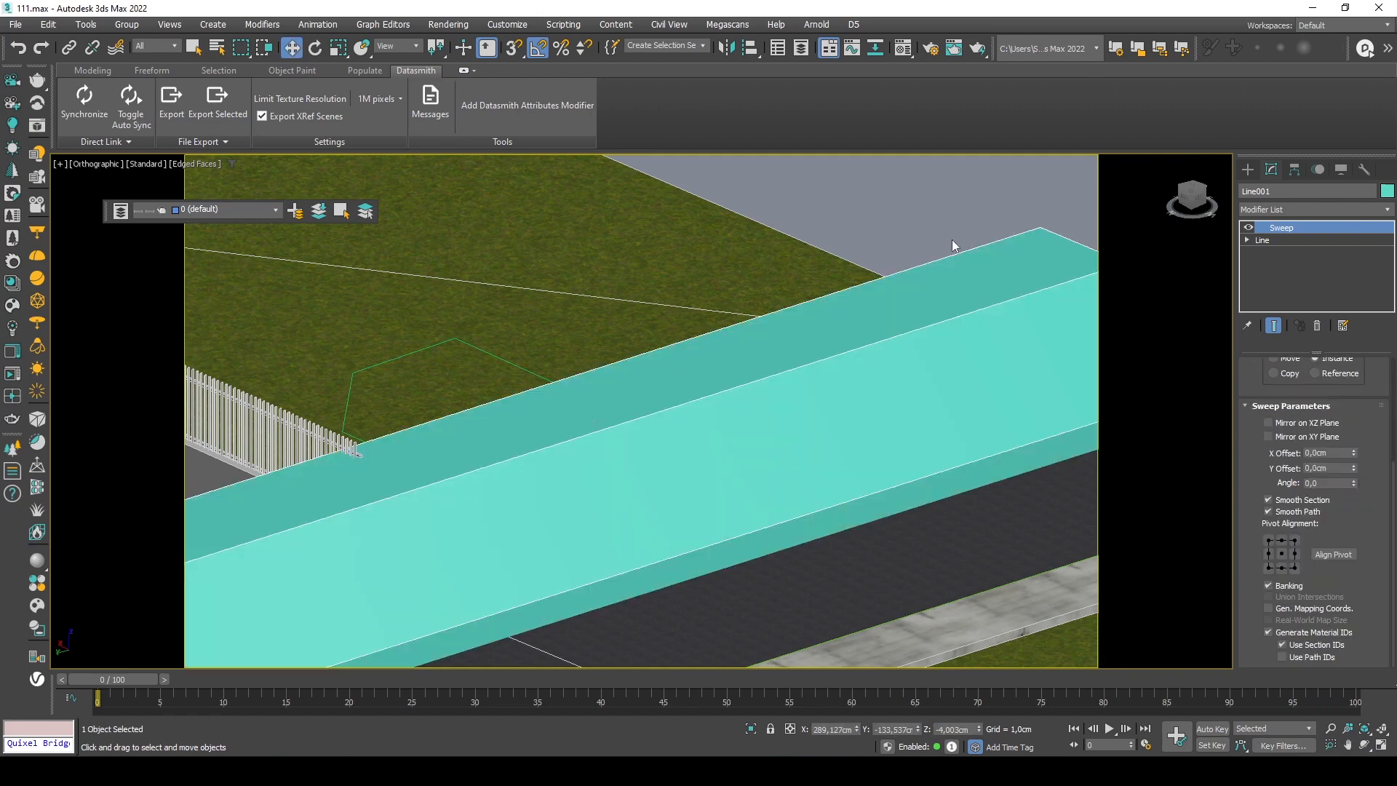
Select all segments of the chamfered profile and scale them down uniformly until the swept curb is a narrow strip along the sidewalk edge.
left_click(471, 329)
left_click(464, 341)
middle_click_drag(741, 398, 755, 388)
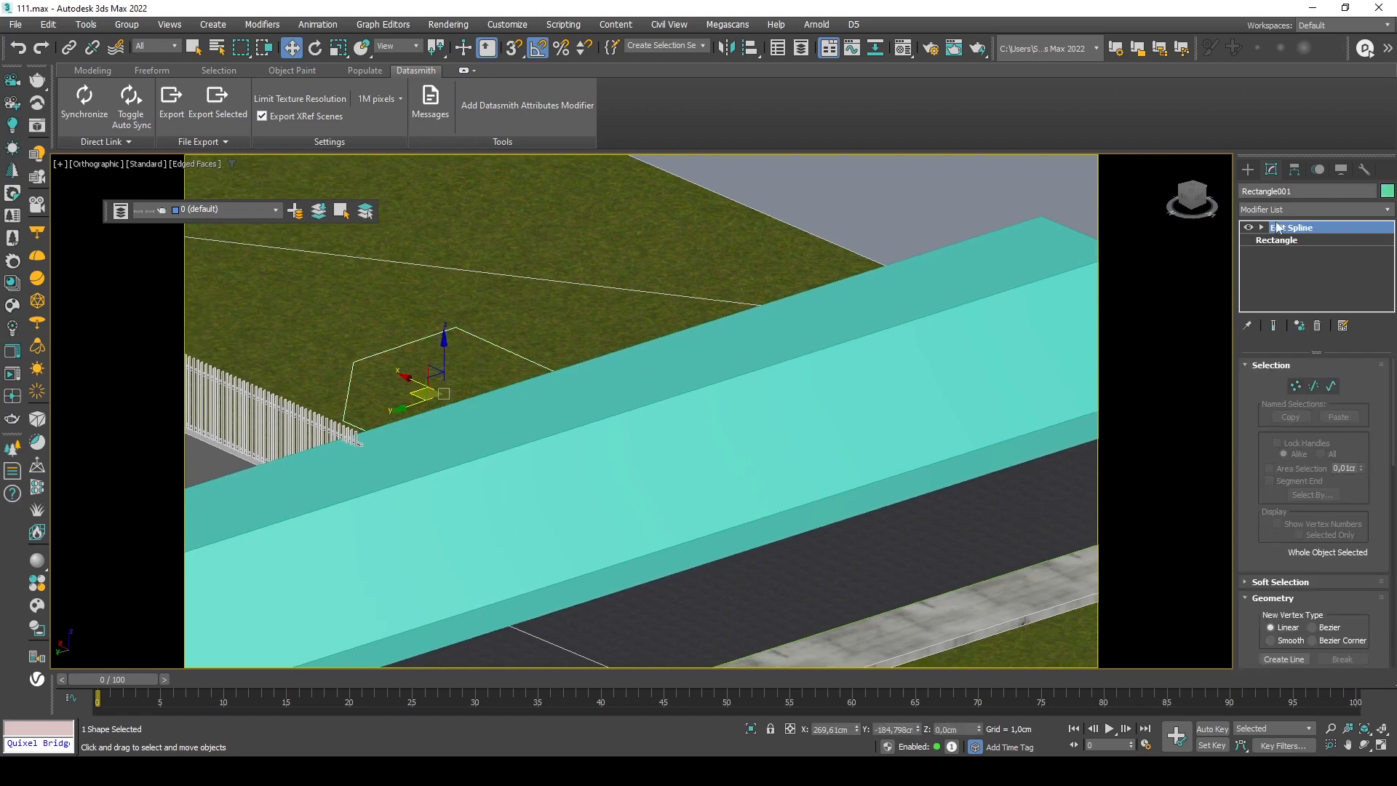
left_click(1313, 385)
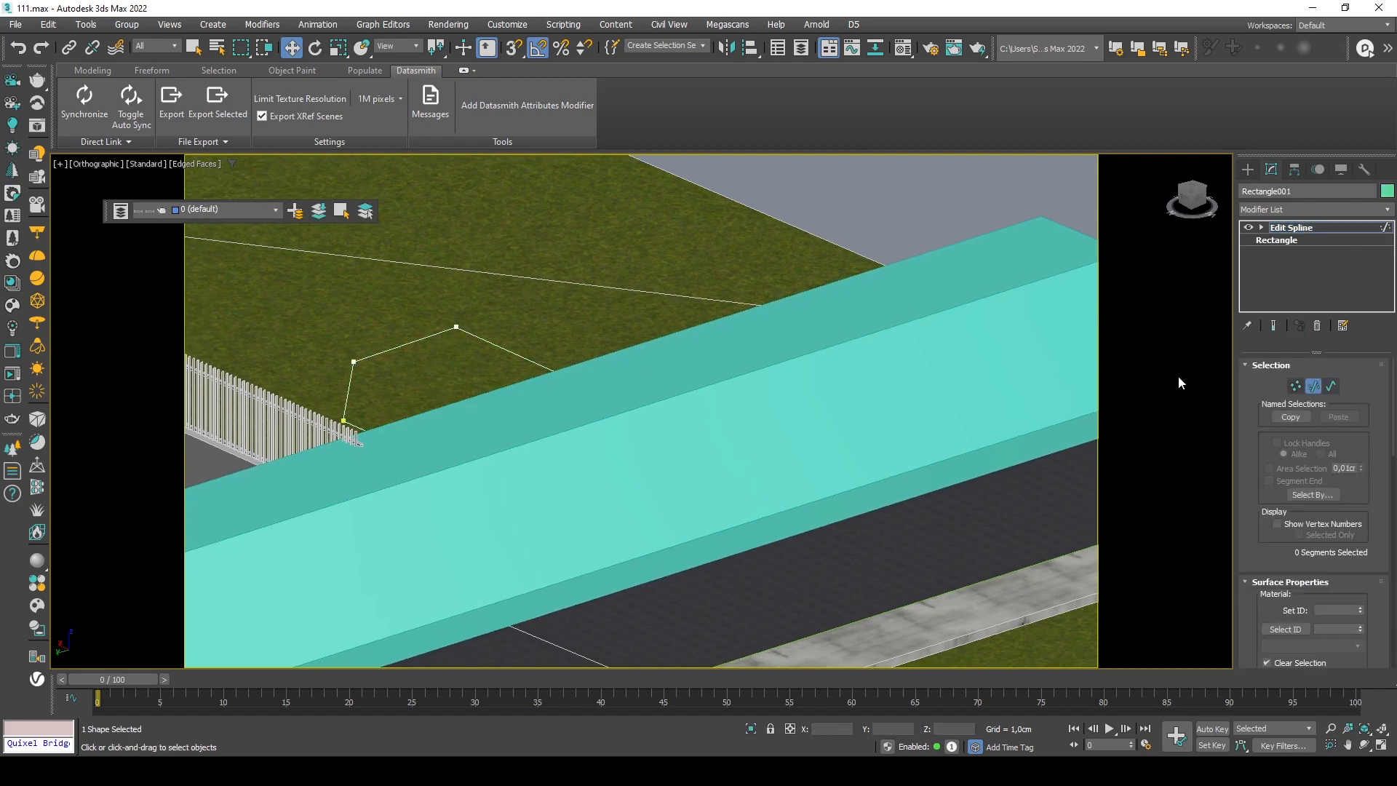
left_click_drag(313, 259, 801, 619)
middle_click_drag(583, 487, 530, 429, "alt")
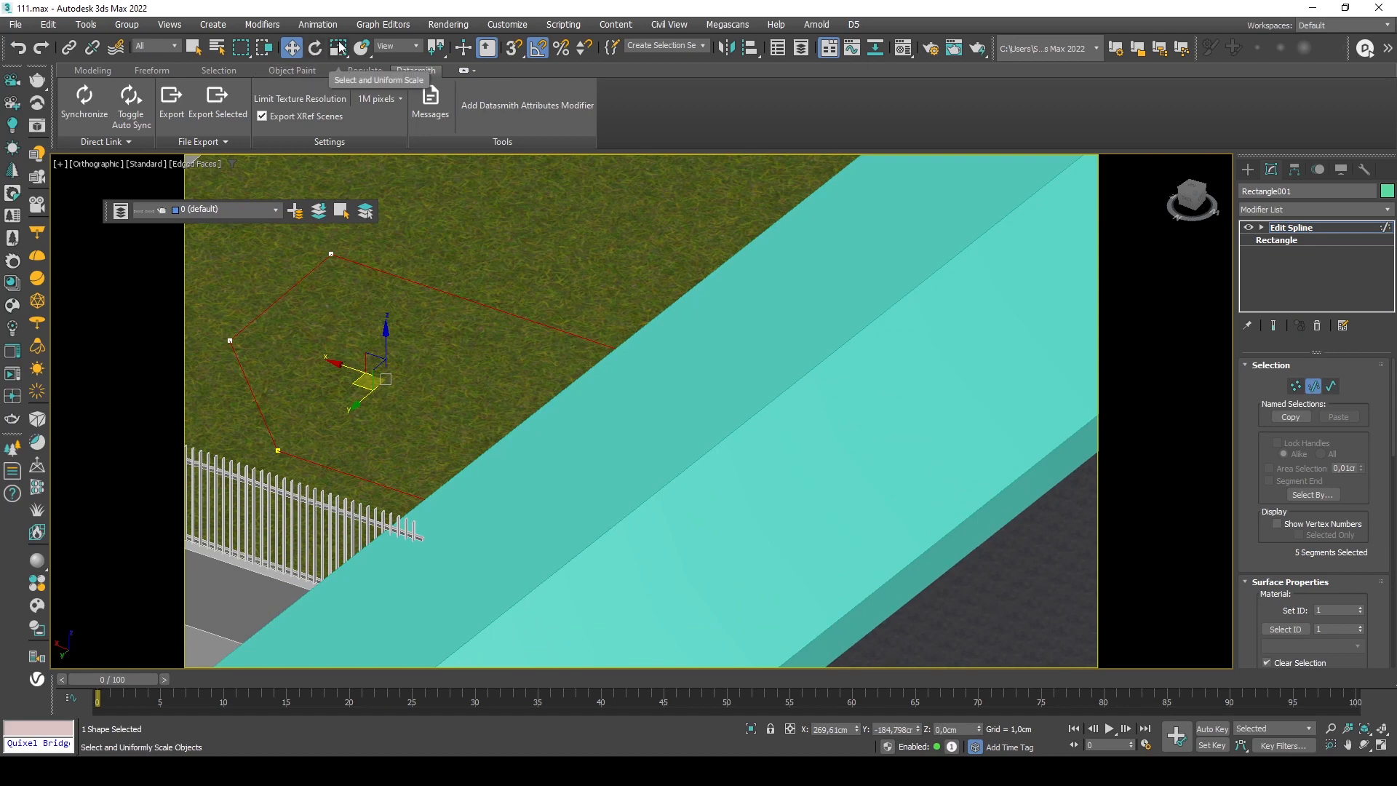
left_click(339, 48)
left_click_drag(408, 361, 373, 365)
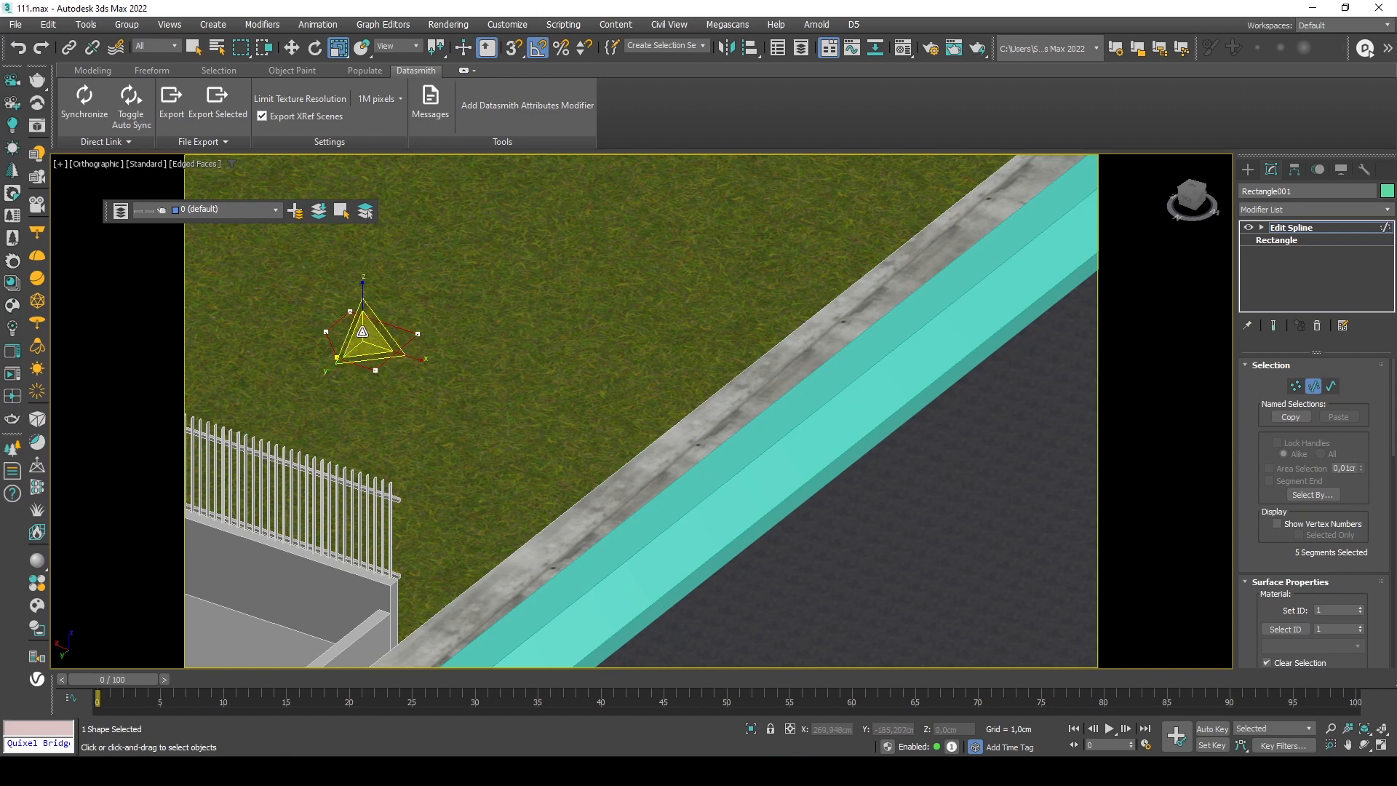
left_click_drag(371, 338, 368, 345)
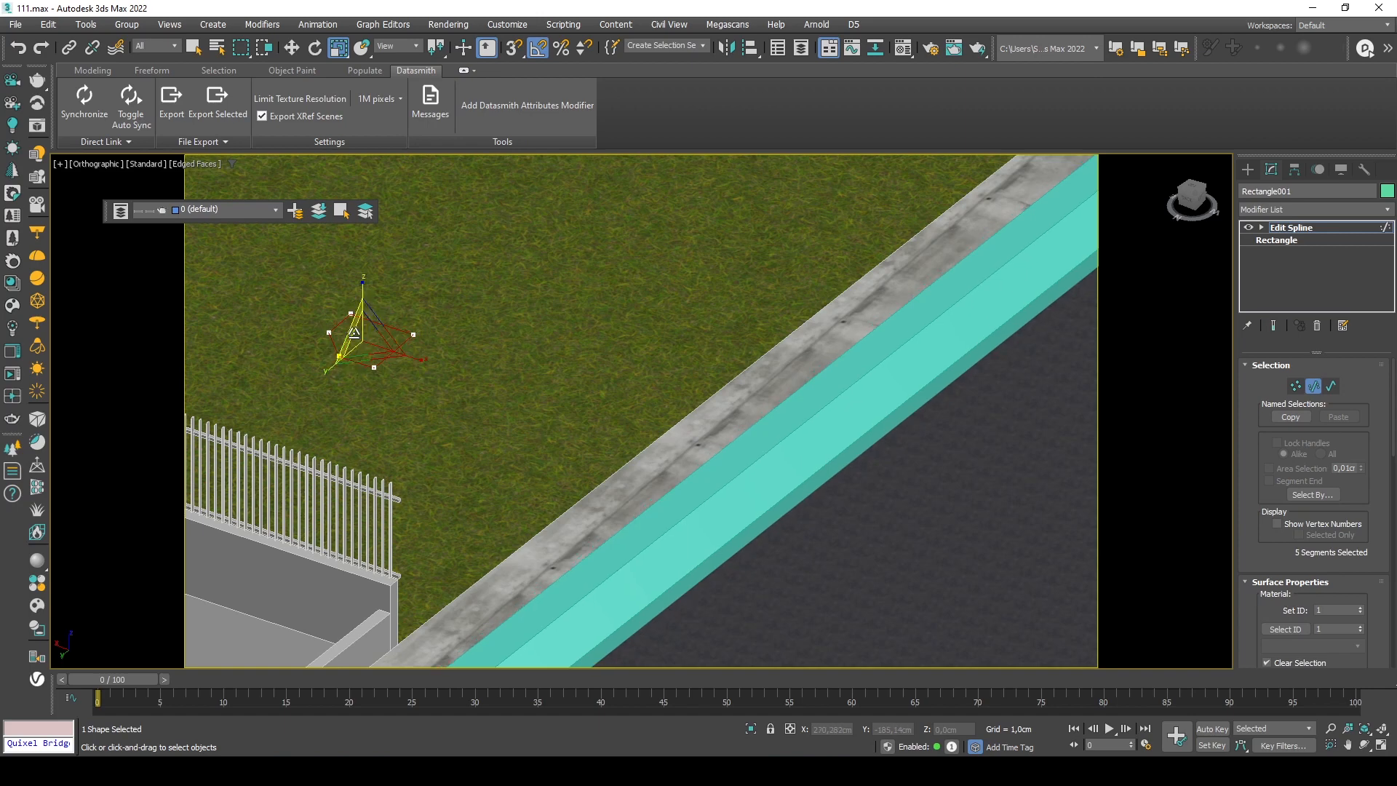
left_click_drag(358, 340, 405, 427)
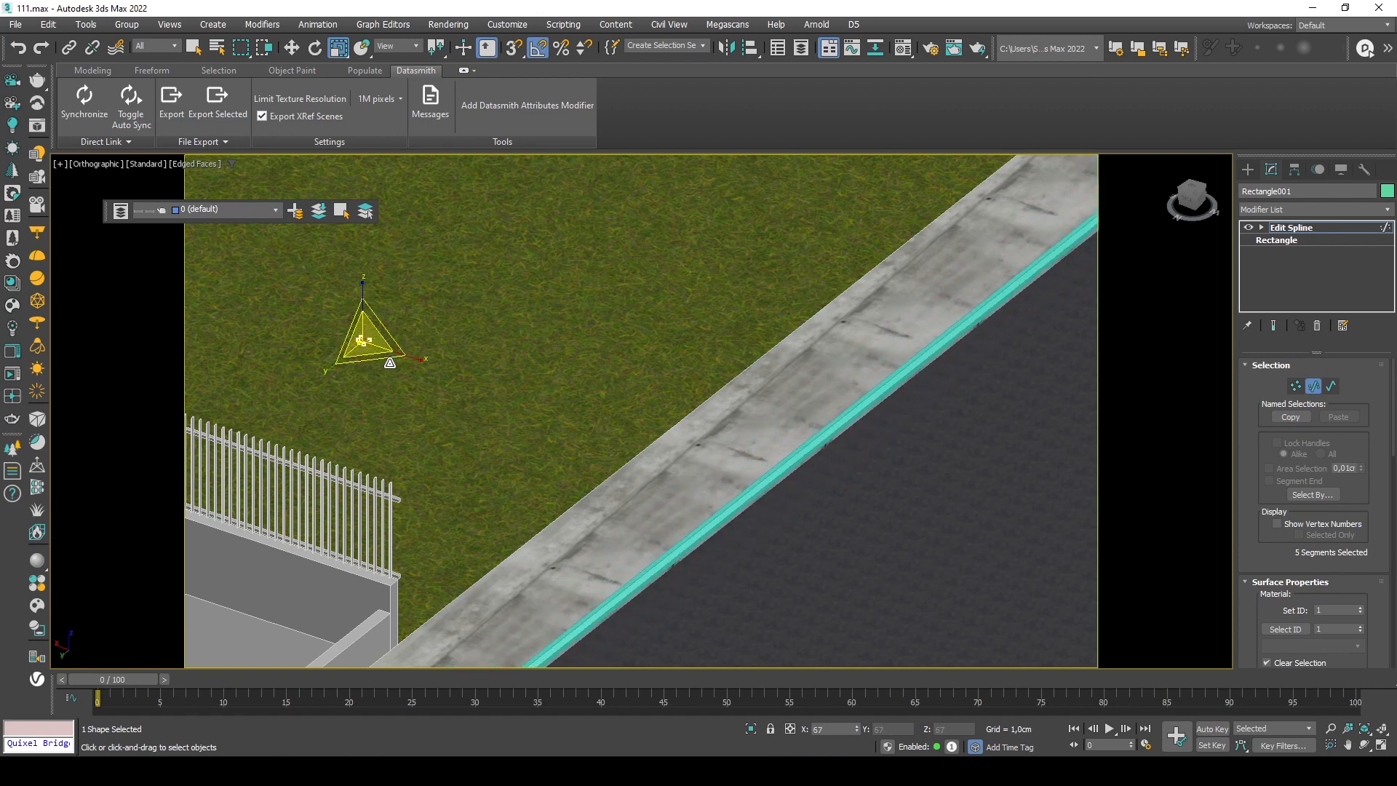
Fine-tune the uniform scale of the profile's segments by comparing the curb with the end face of the sidewalk.
key("w")
scroll(386, 347, "up", 3)
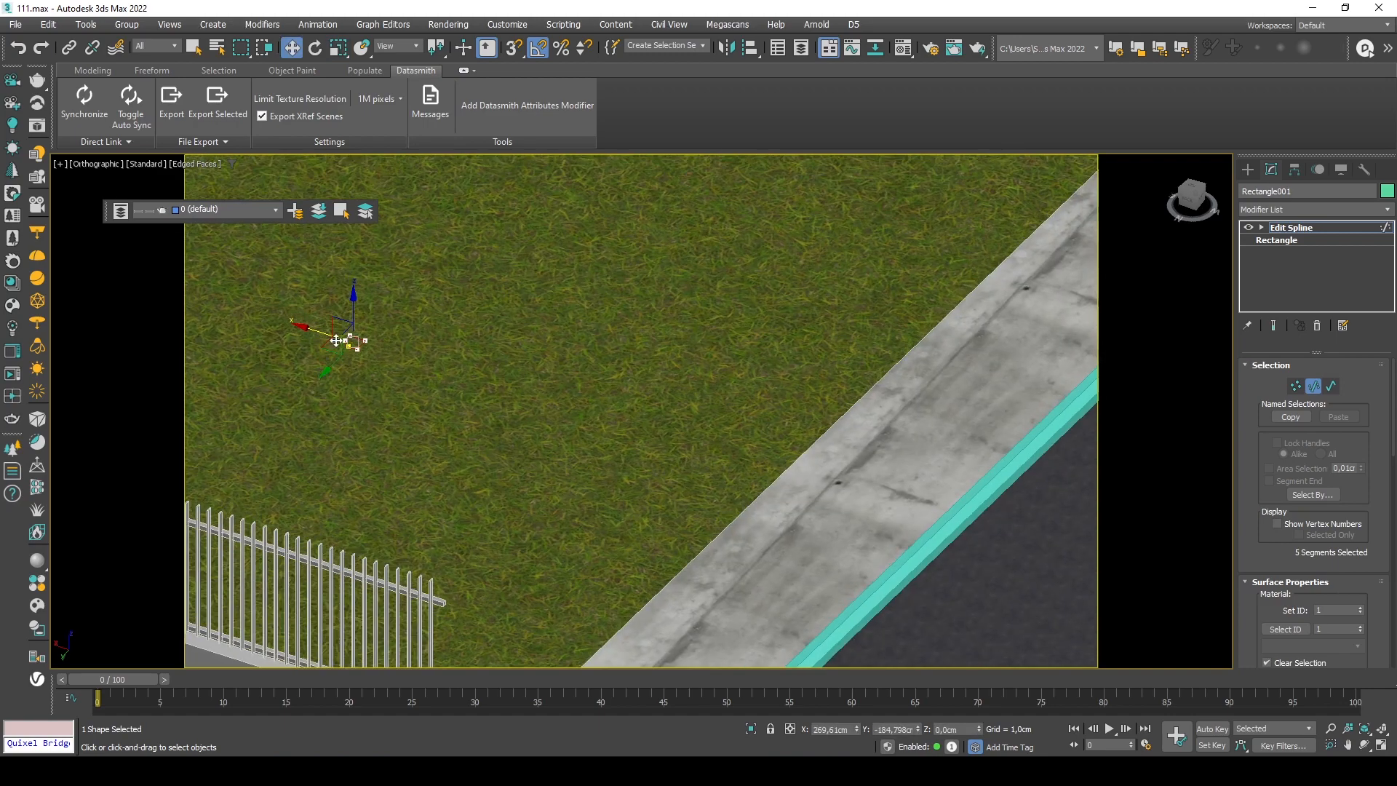
left_click_drag(331, 351, 300, 315)
middle_click_drag(300, 315, 478, 508, "alt")
scroll(502, 516, "up", 7)
middle_click_drag(598, 541, 840, 328)
scroll(825, 365, "up", 2)
key("r")
left_click_drag(943, 317, 944, 307)
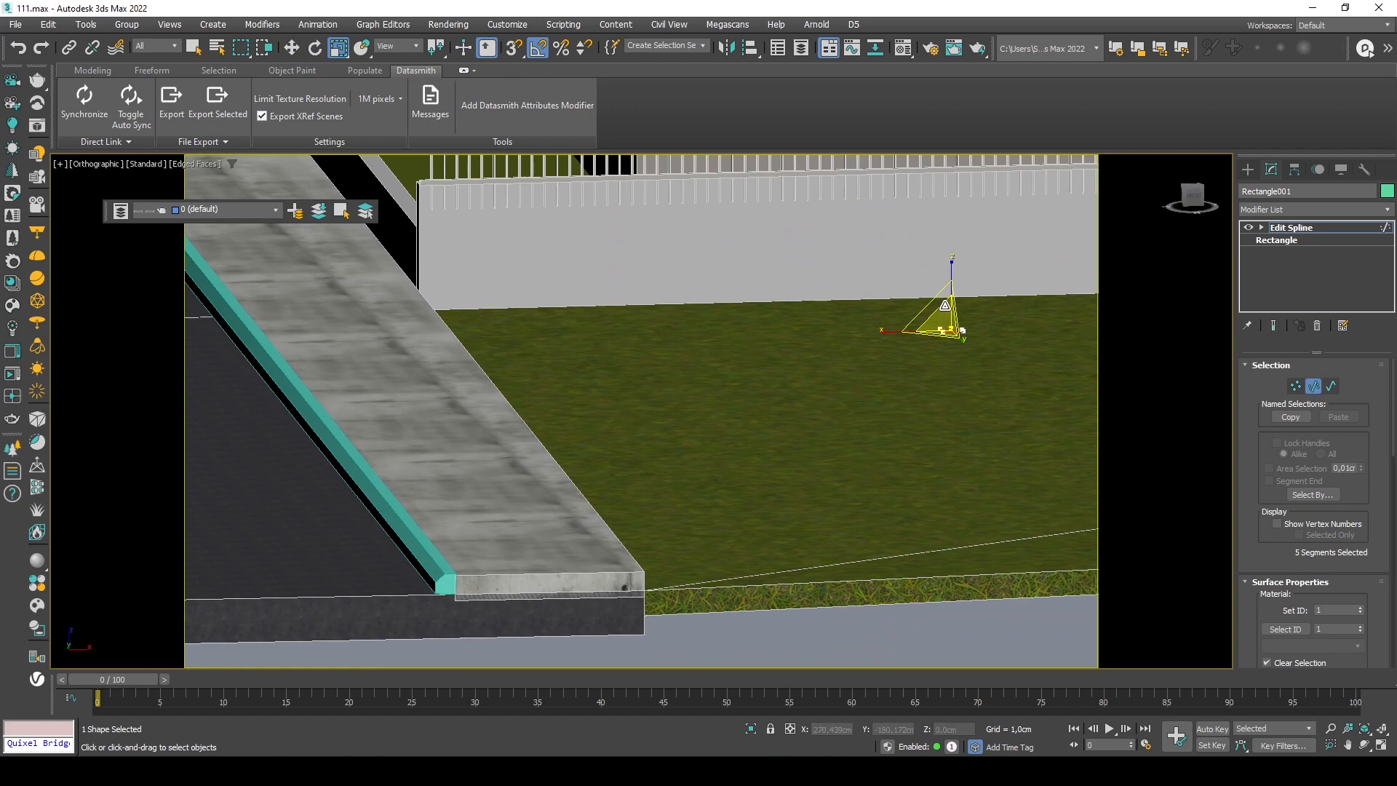
Nudge the profile's segments slightly along X and finish segment-level editing.
key("w")
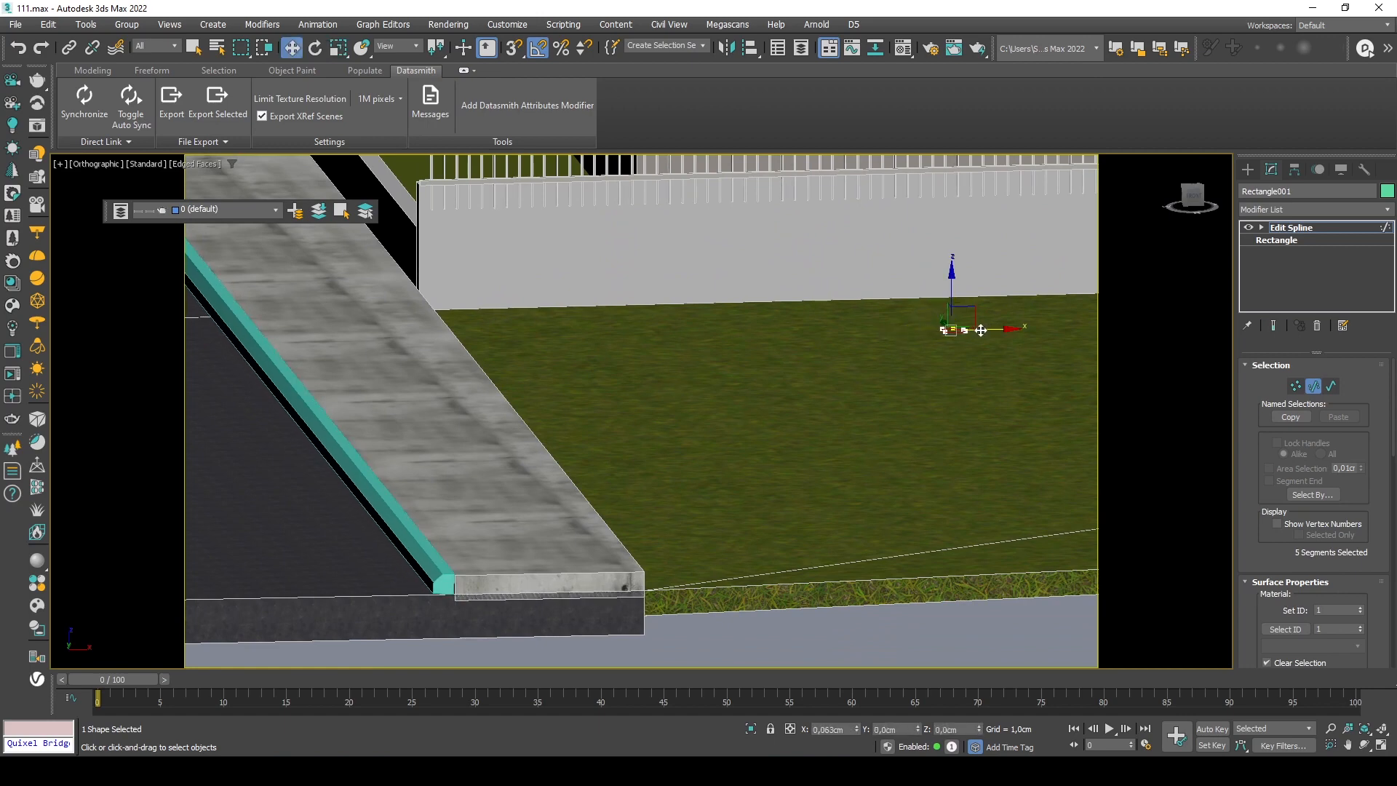
left_click_drag(946, 325, 943, 321)
middle_click_drag(943, 321, 808, 397, "alt")
left_click(1275, 227)
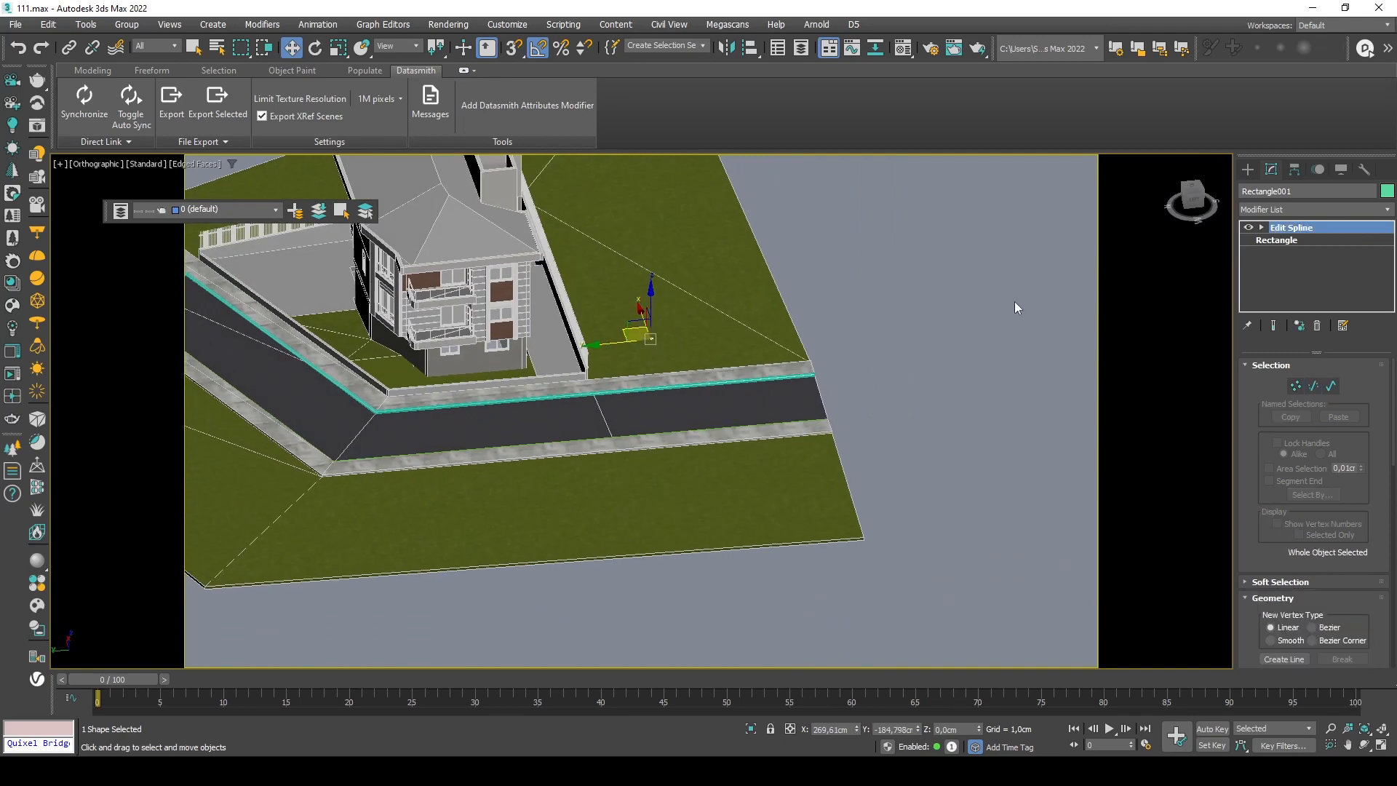
Copy the Sweep modifier from the finished curb onto the path spline along the opposite sidewalk and inspect the new curb's end.
left_click(1016, 308)
scroll(780, 394, "up", 4)
left_click(790, 362)
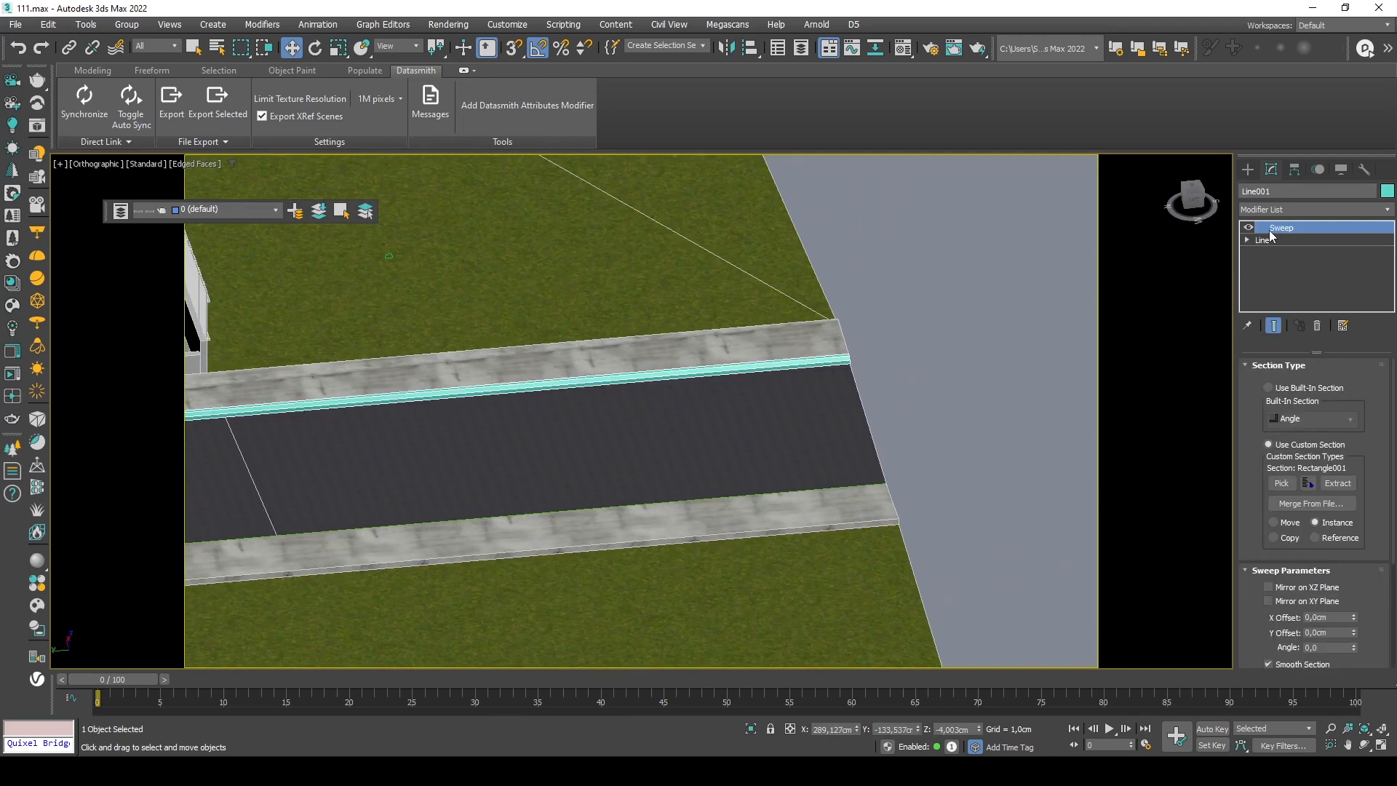
right_click(1271, 235)
left_click(1250, 288)
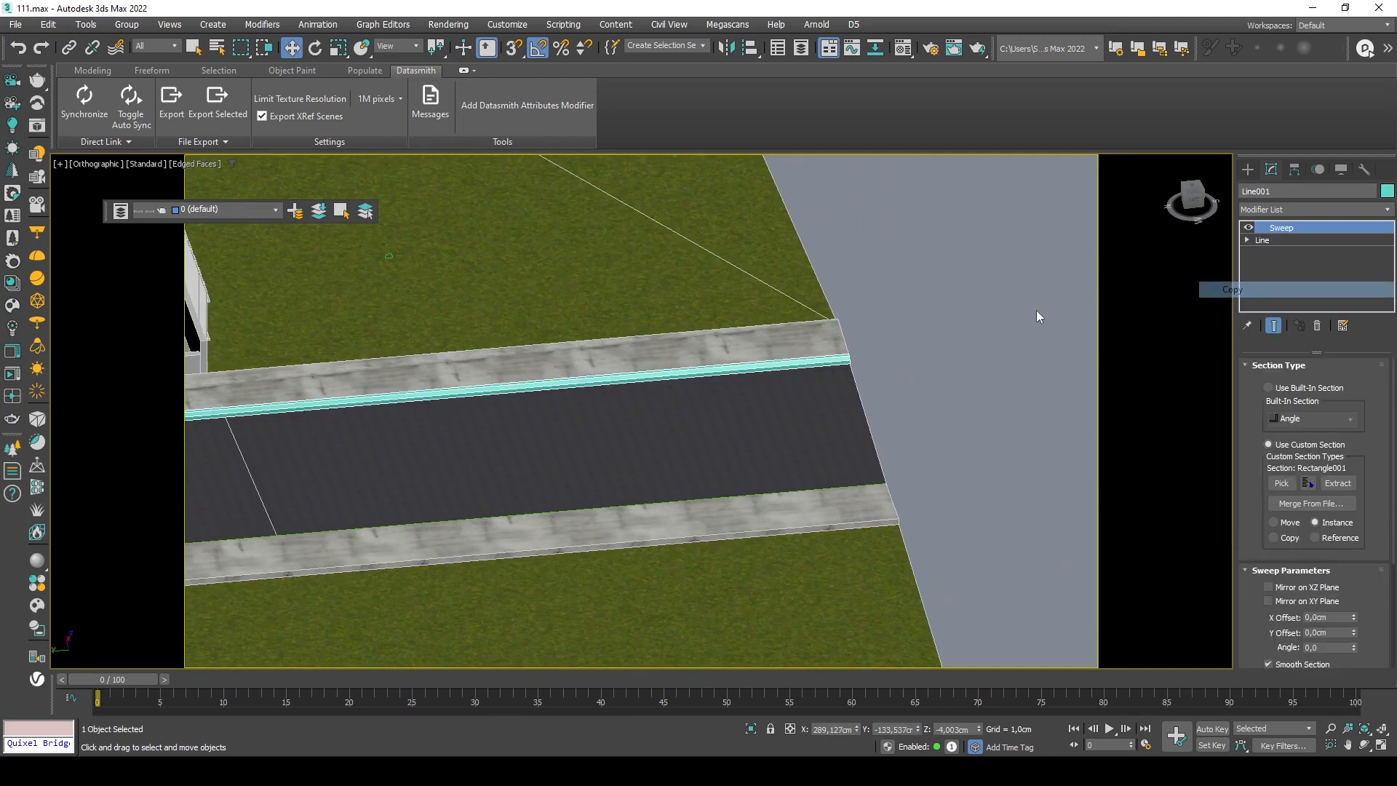
left_click(946, 348)
left_click(861, 480)
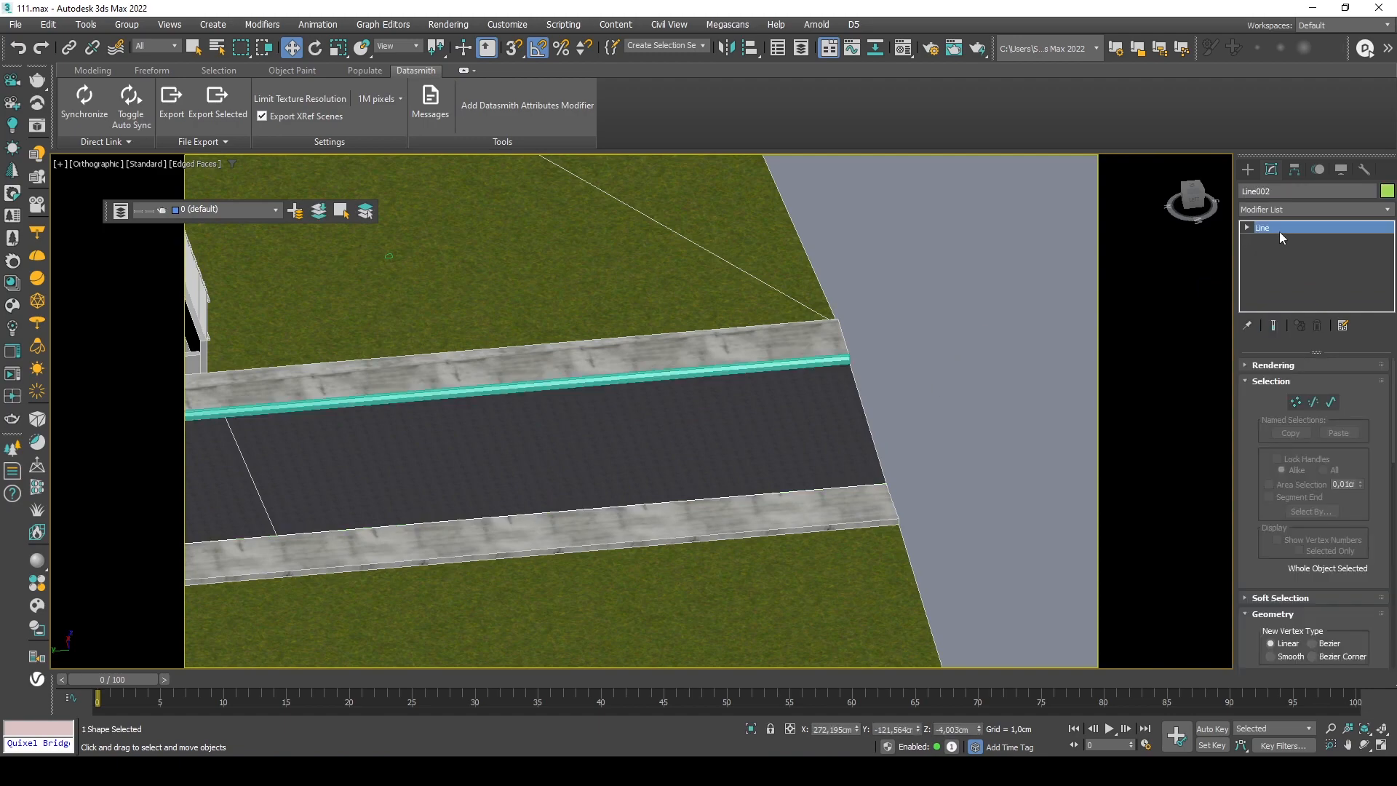
right_click(1278, 232)
left_click(1295, 240)
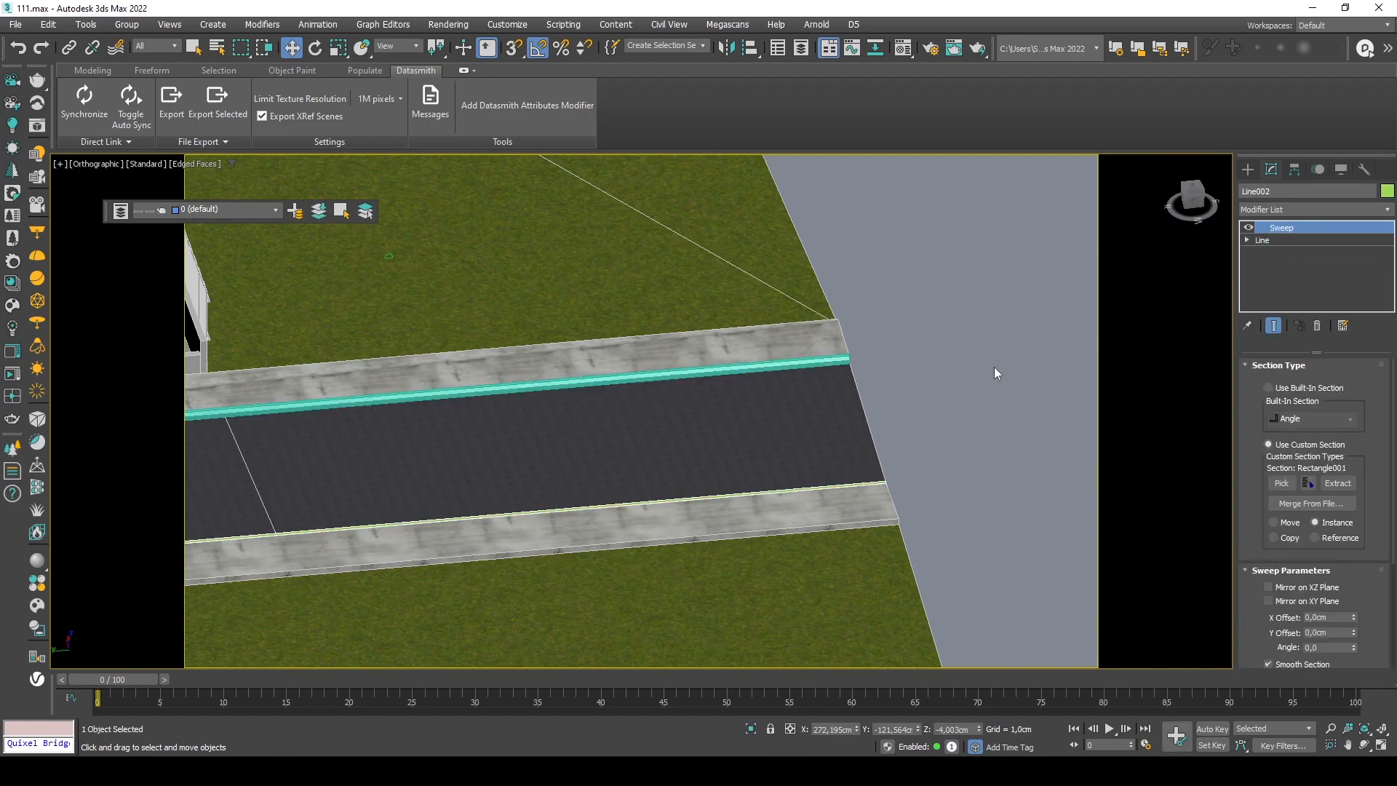
left_click(995, 374)
scroll(881, 455, "down", 6)
middle_click_drag(879, 454, 728, 457, "alt")
scroll(873, 460, "up", 8)
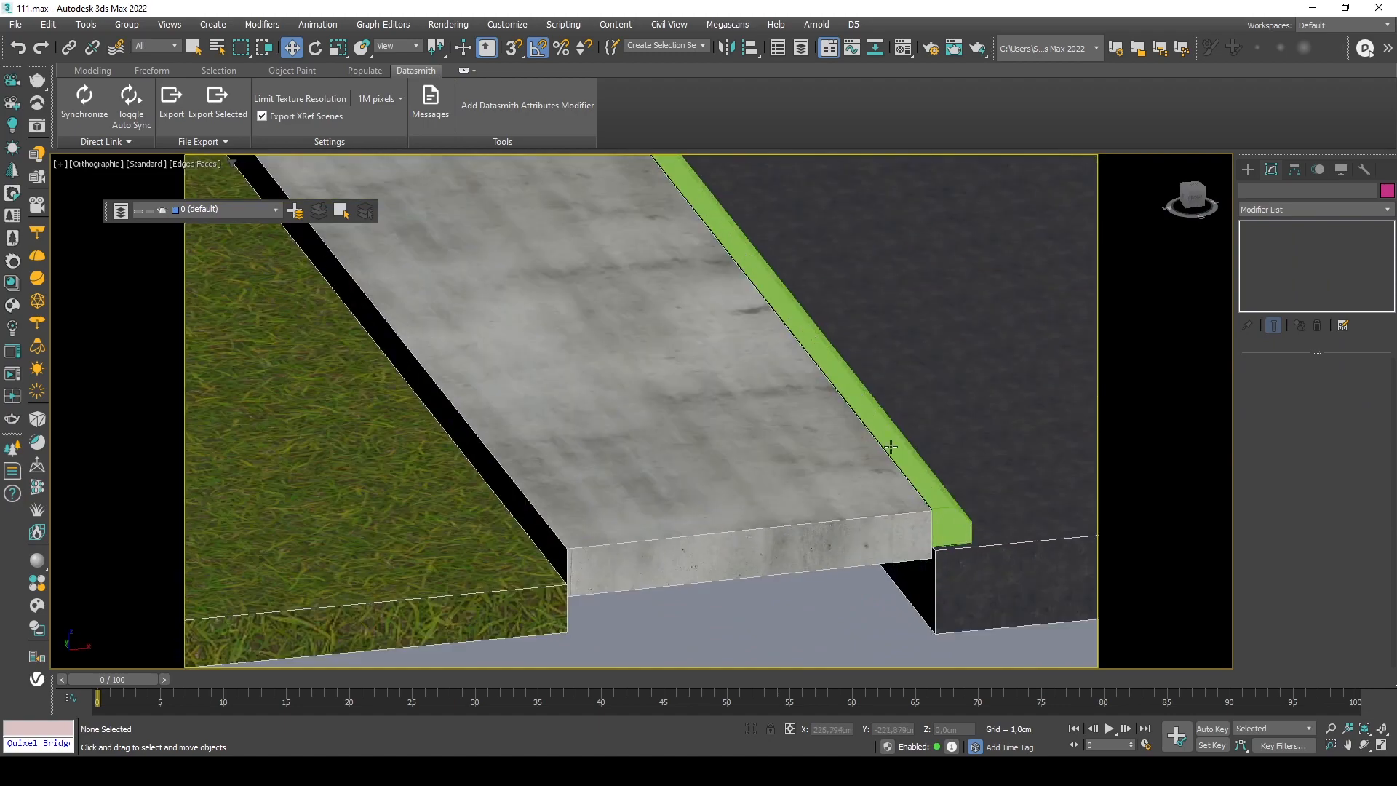
Assign the unused 15 - Default physical material to the curbs on both sides of the road.
scroll(655, 509, "down", 8)
scroll(692, 376, "up", 6)
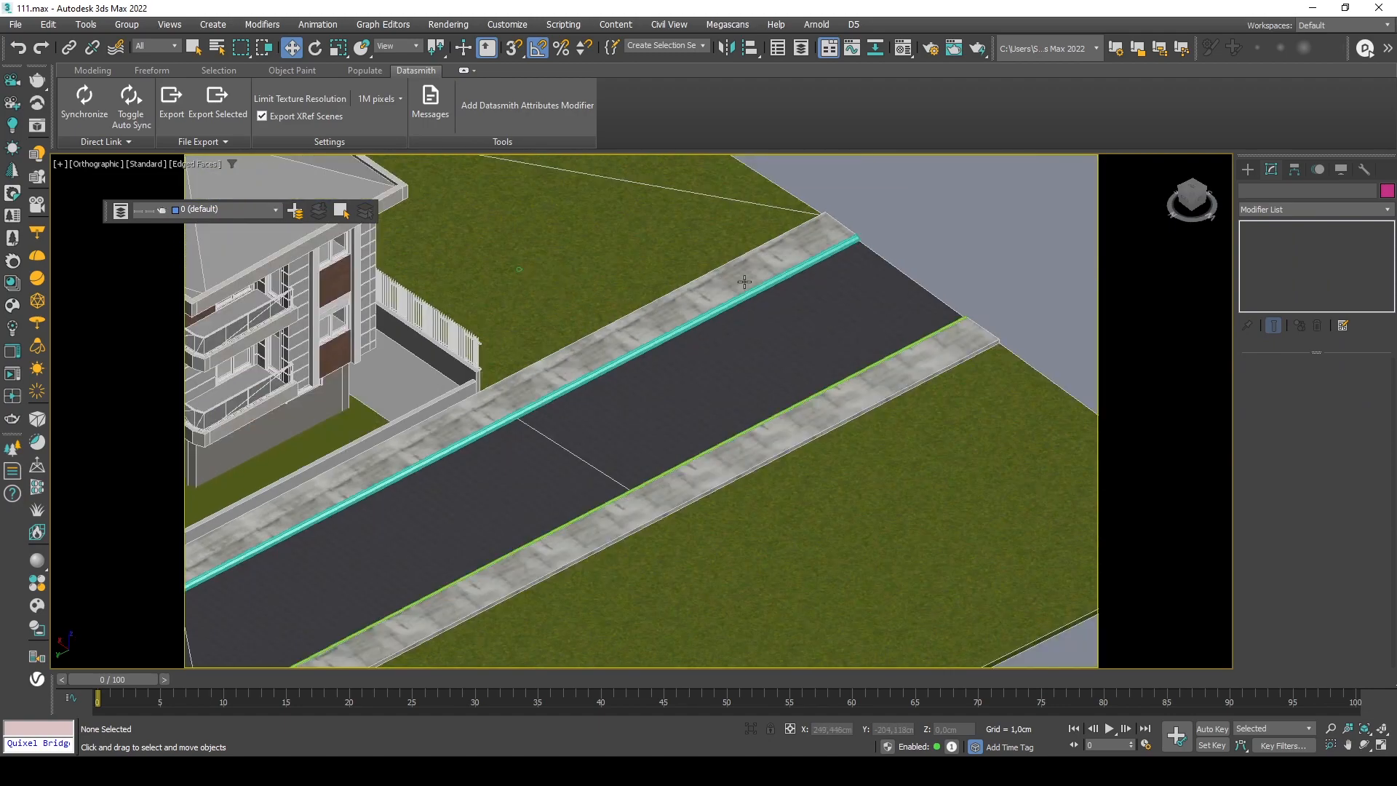
scroll(896, 232, "up", 2)
key("m")
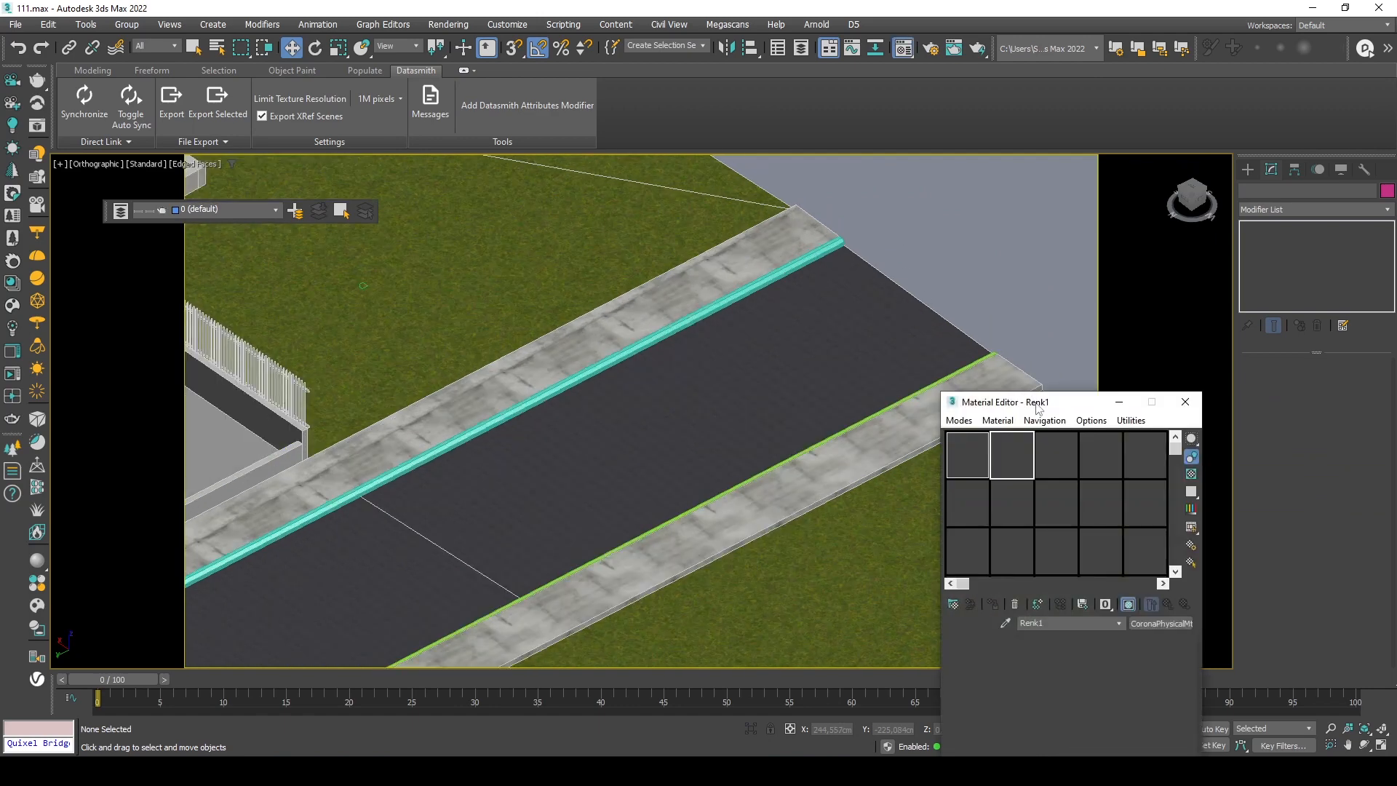
left_click_drag(1036, 408, 1007, 335)
left_click(1027, 480)
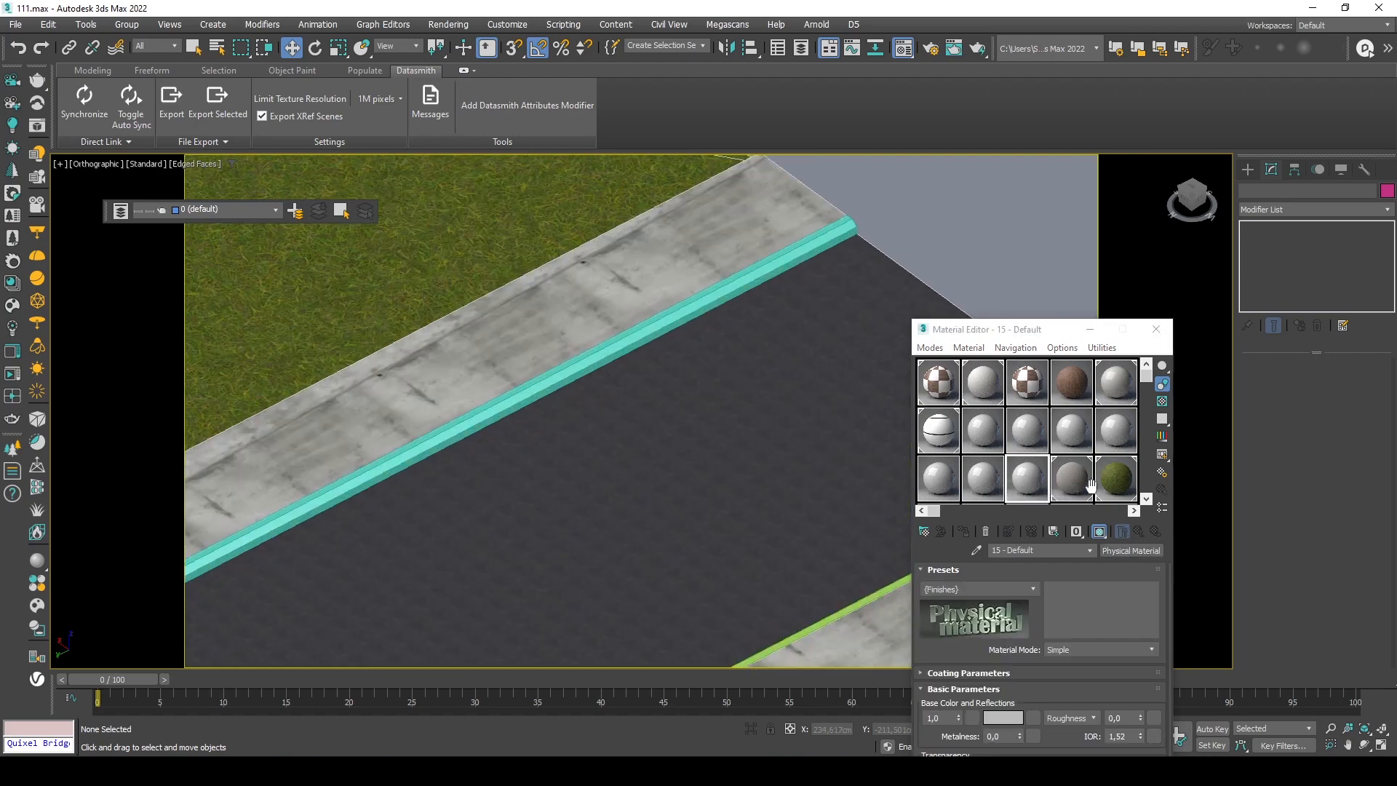
left_click_drag(1028, 492, 728, 288)
middle_click_drag(743, 321, 633, 270)
left_click_drag(1024, 489, 873, 493)
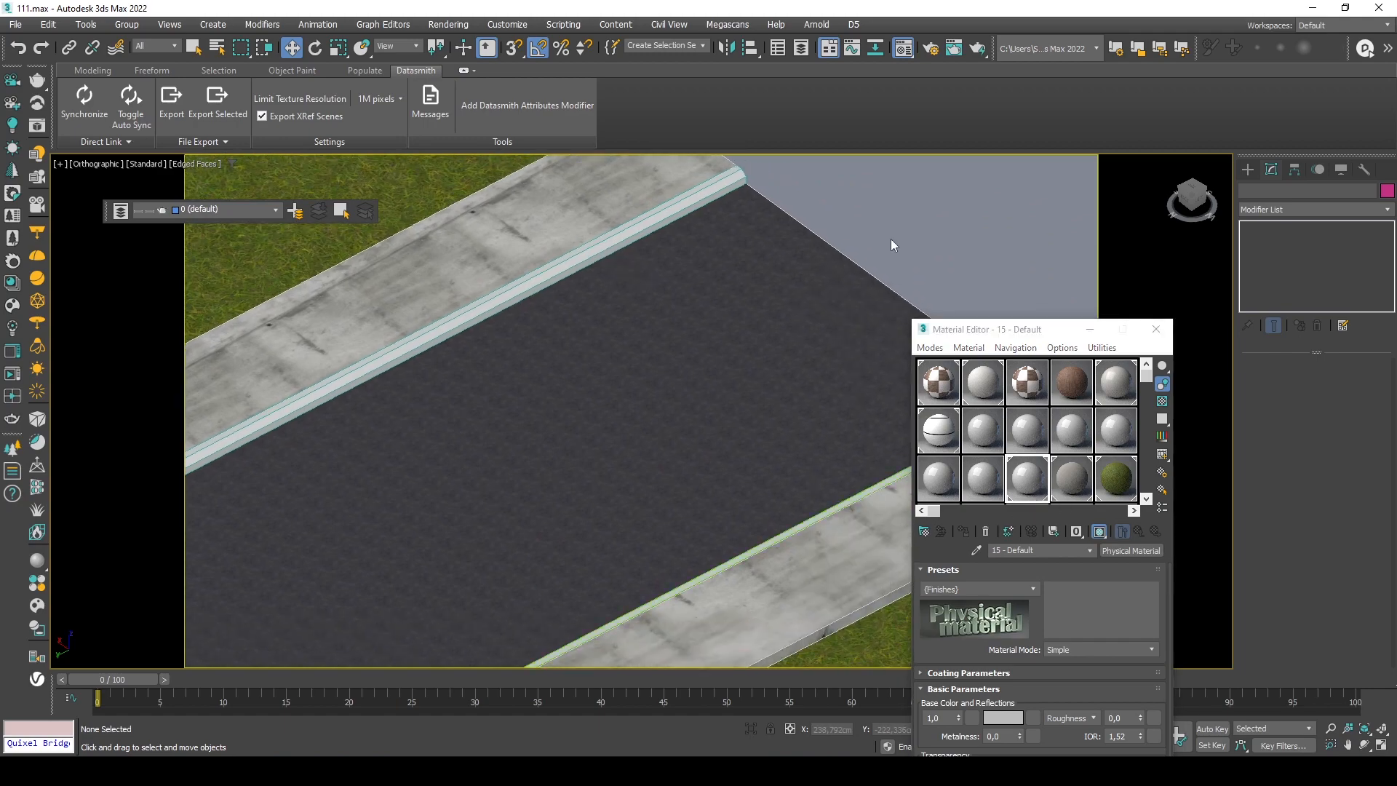
Turn off edged faces in the viewport and start exporting the whole scene as a Datasmith file.
scroll(797, 279, "down", 3)
key("F4")
scroll(538, 414, "down", 2)
middle_click_drag(452, 426, 808, 466)
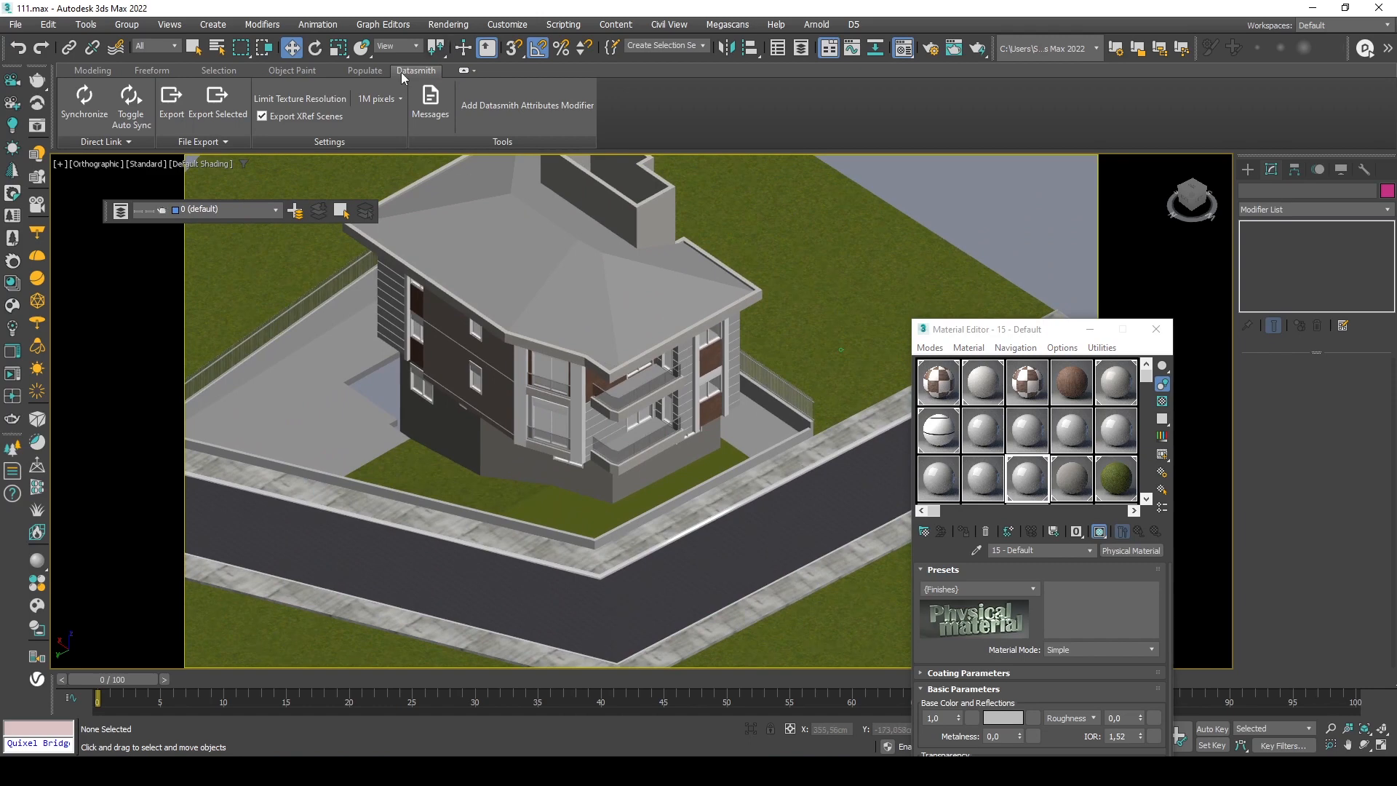
left_click(462, 71)
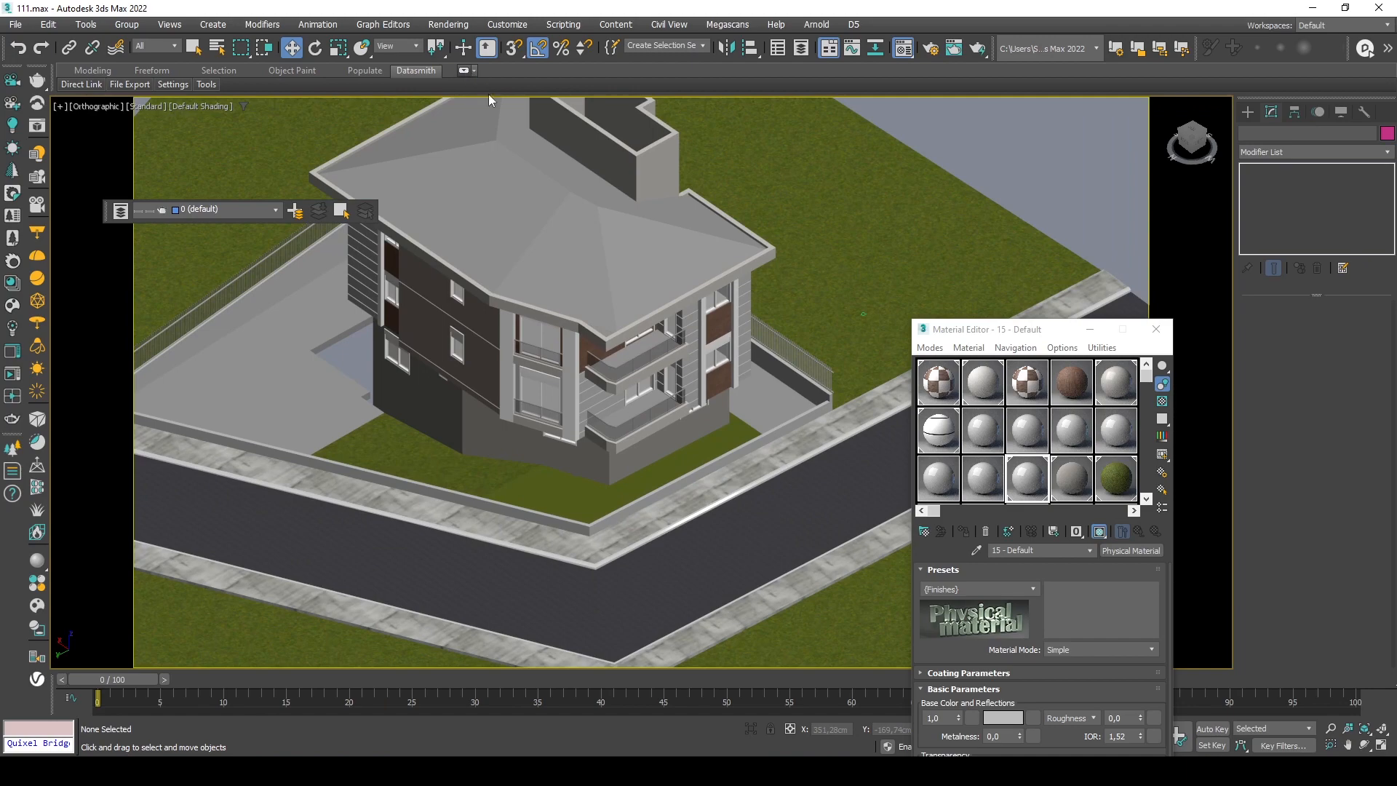
left_click(464, 71)
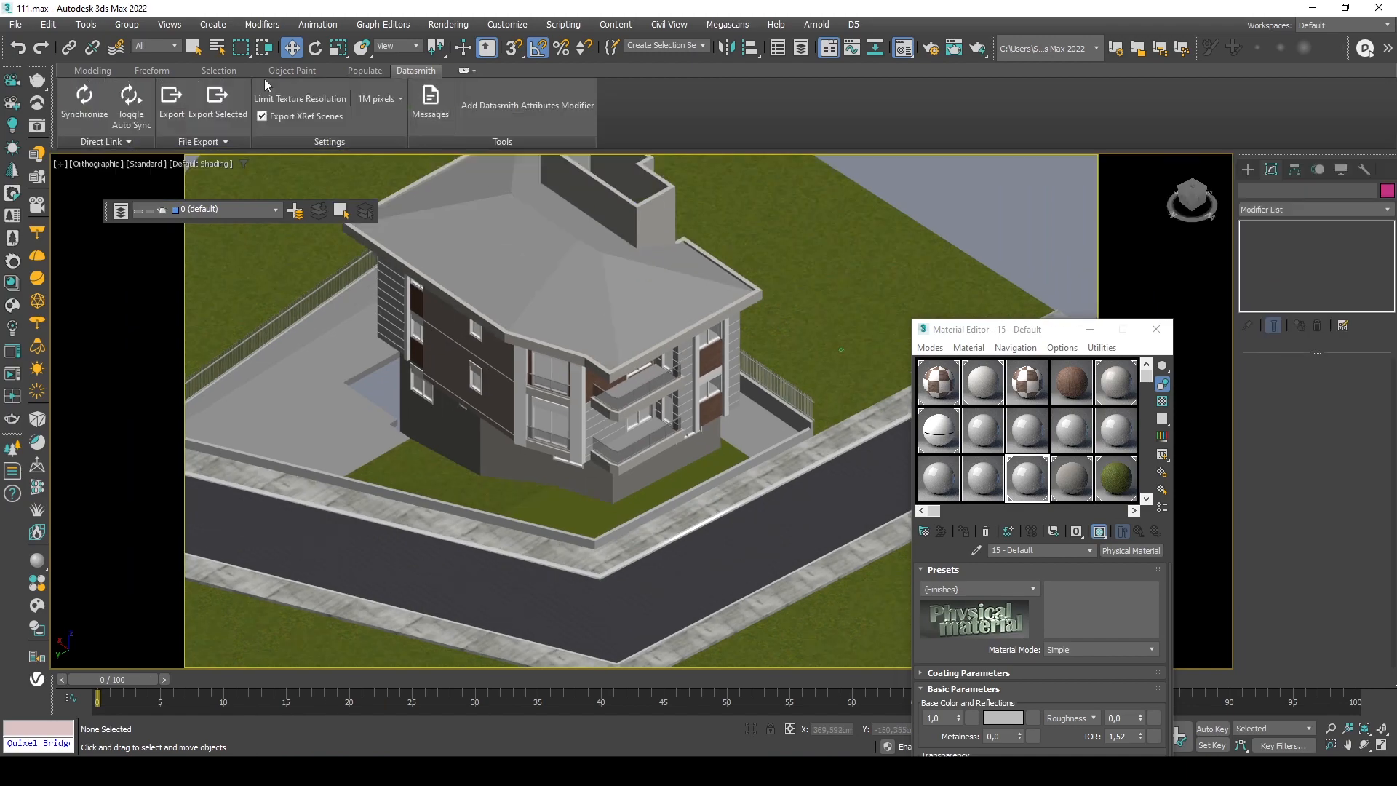
left_click(171, 112)
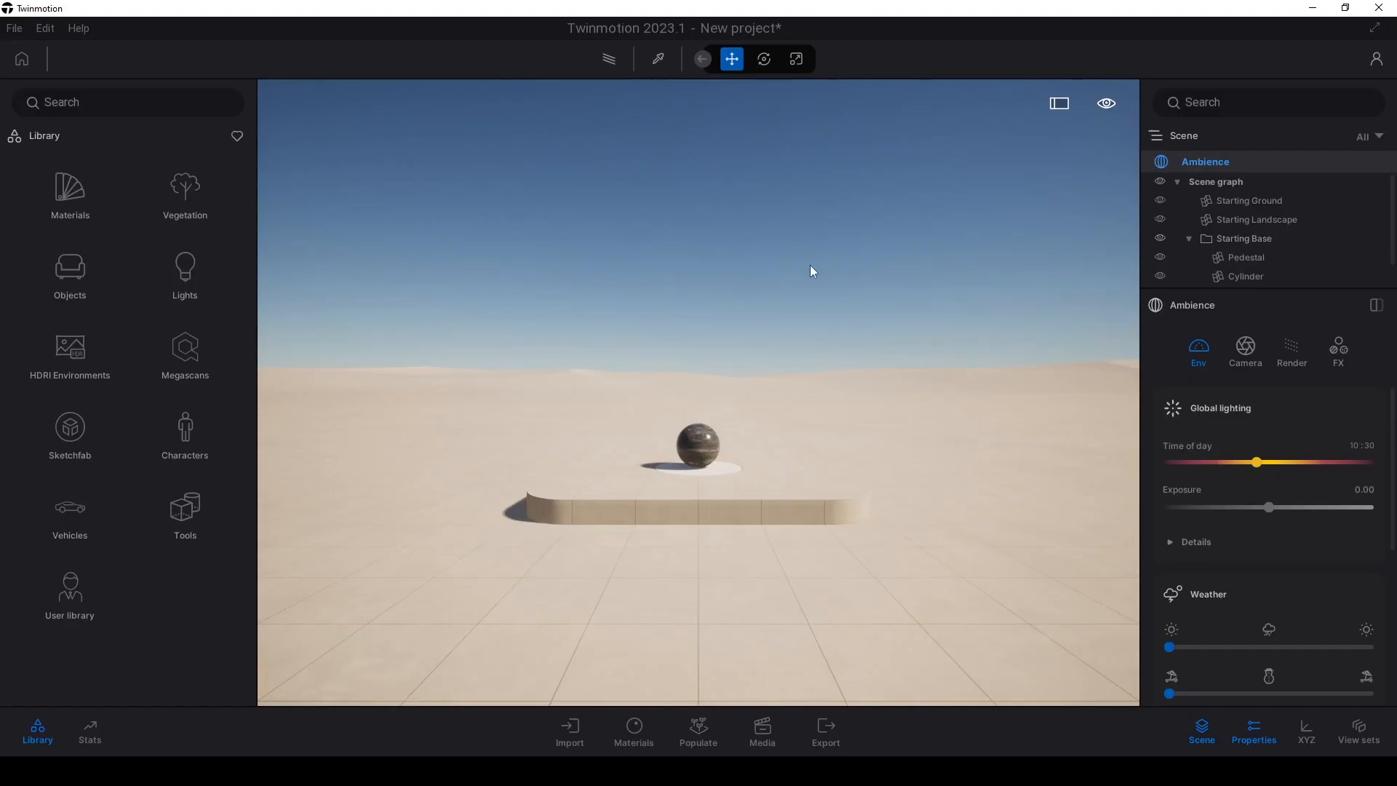
Switch to Twinmotion and delete the Starting Base folder with its pedestal and cylinder from the new project.
key("s")
right_click_drag(801, 233, 771, 302)
right_click_drag(800, 378, 761, 375)
key("w")
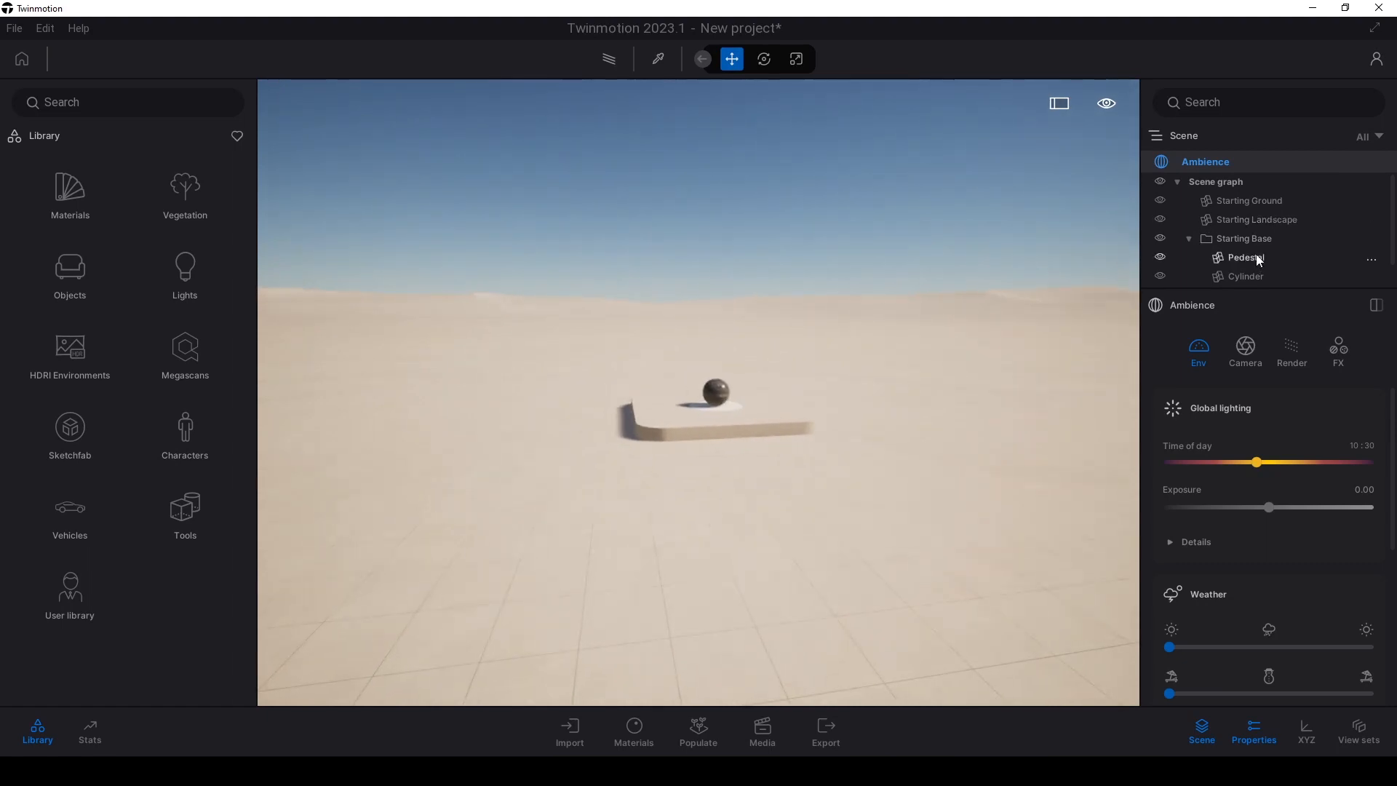
left_click(1226, 240)
key("Delete")
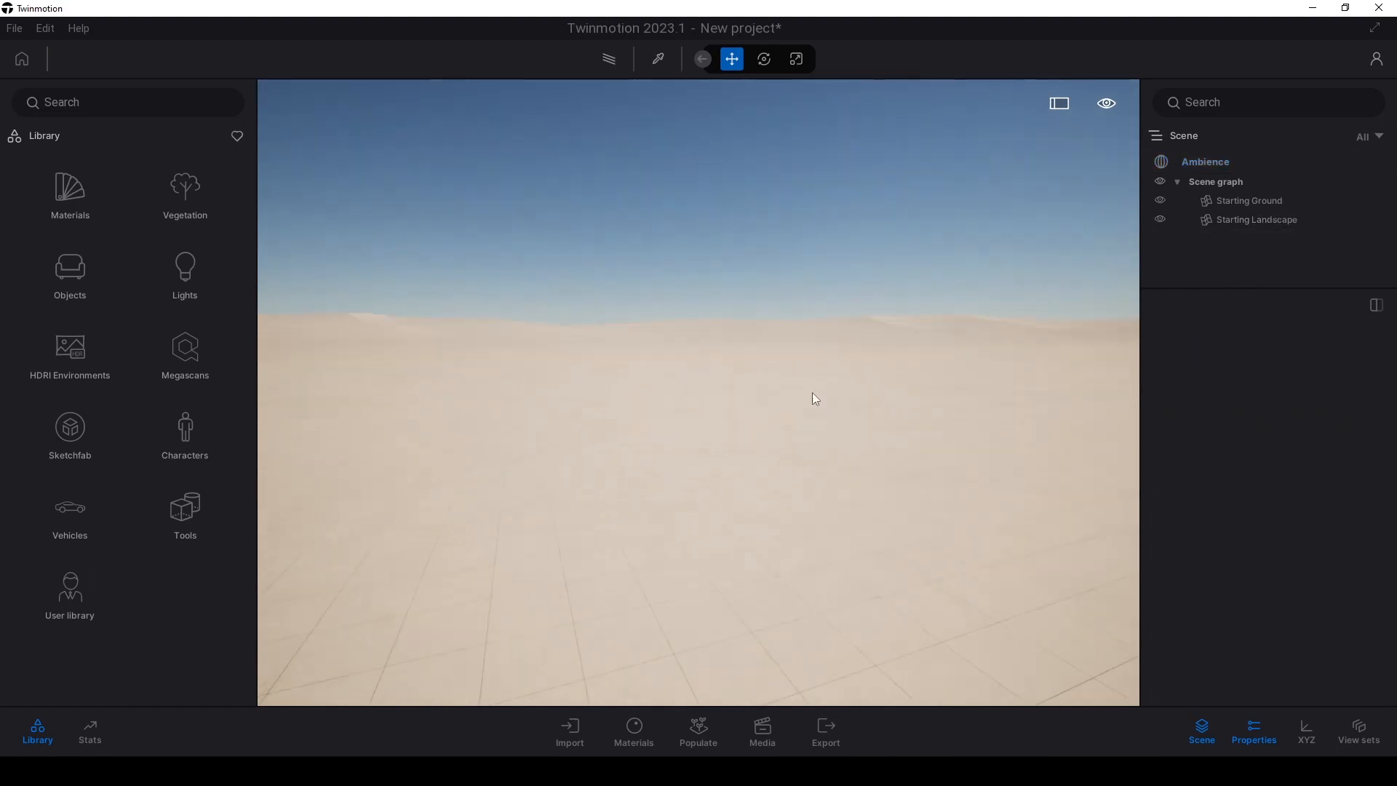
left_click(638, 503)
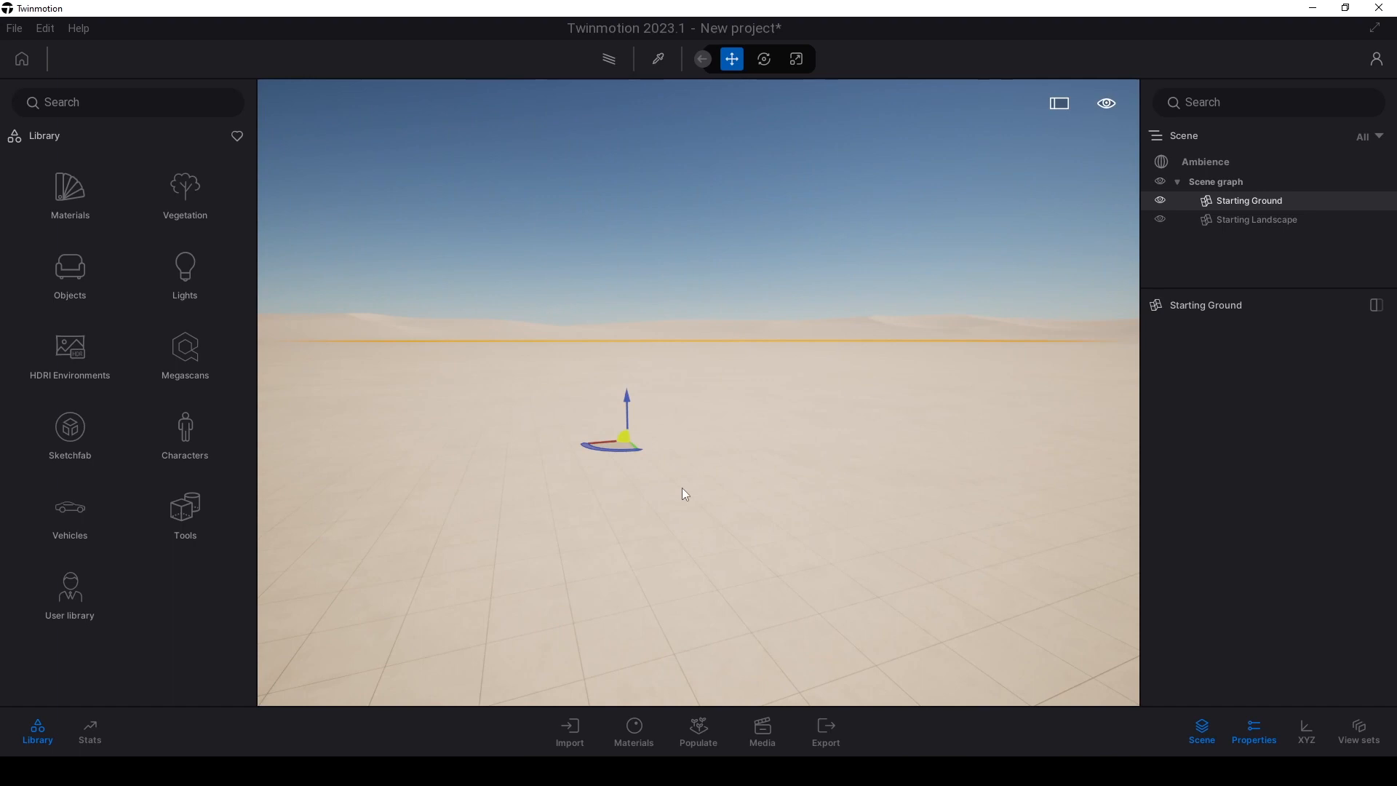
left_click(705, 239)
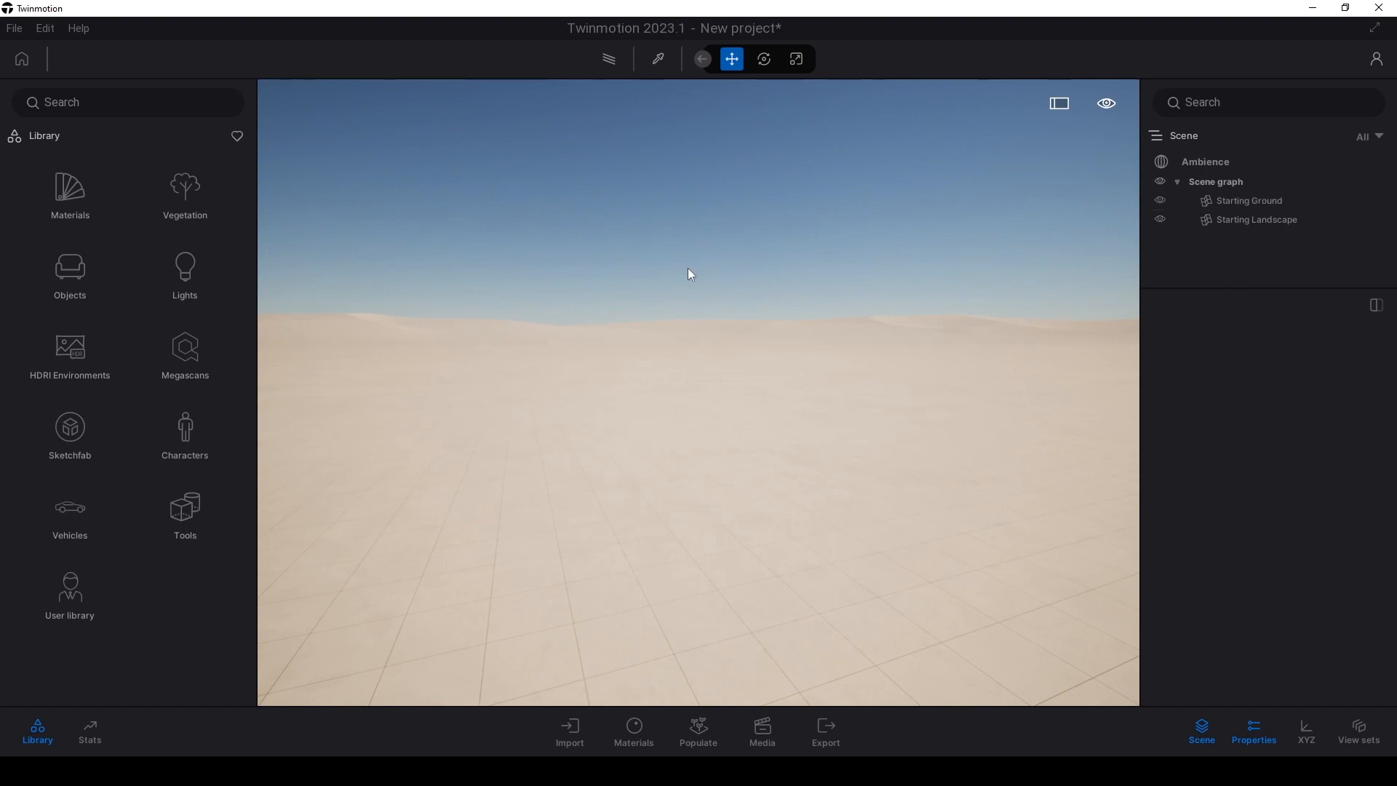
Start a new geometry import and choose the file Tut217.udatasmith from D:/Myworks/217.
left_click(572, 727)
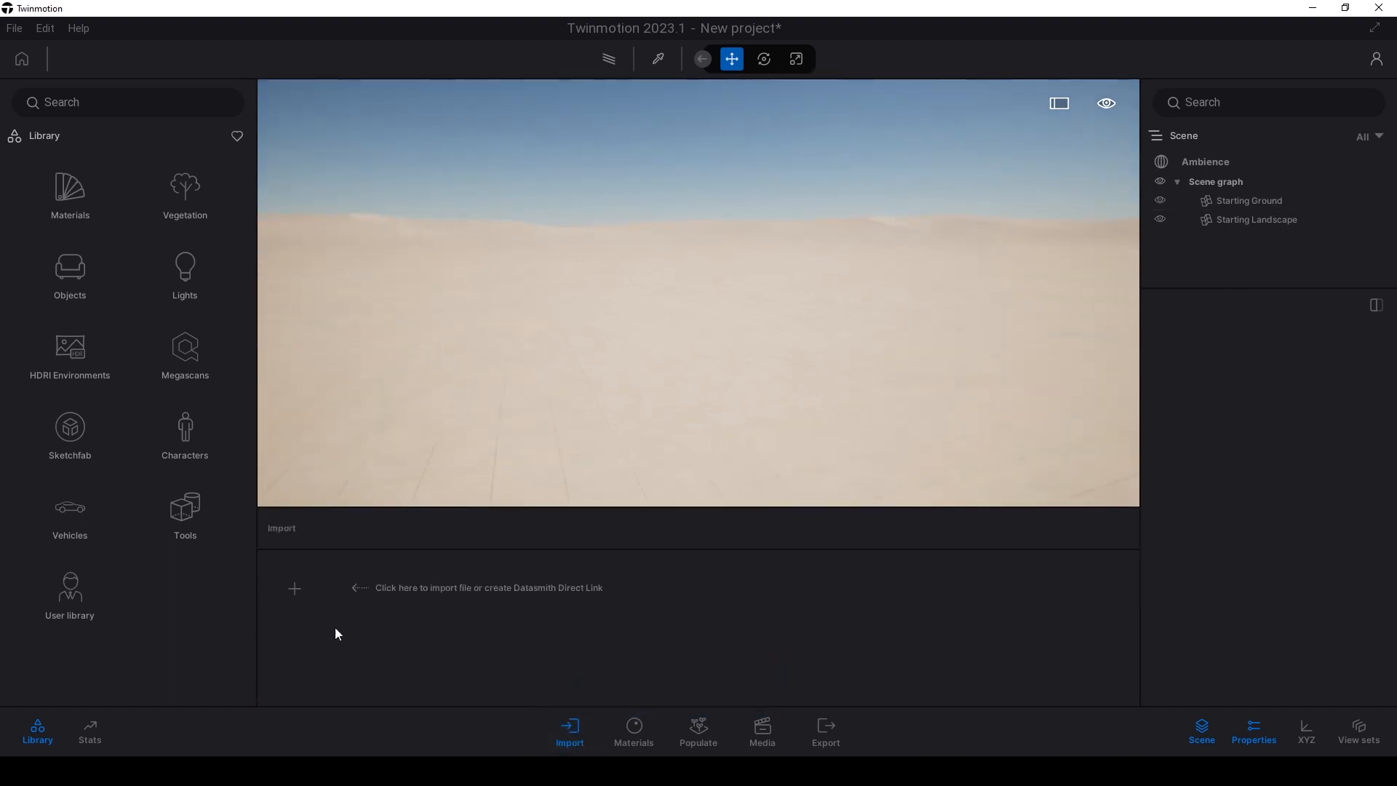
left_click(295, 589)
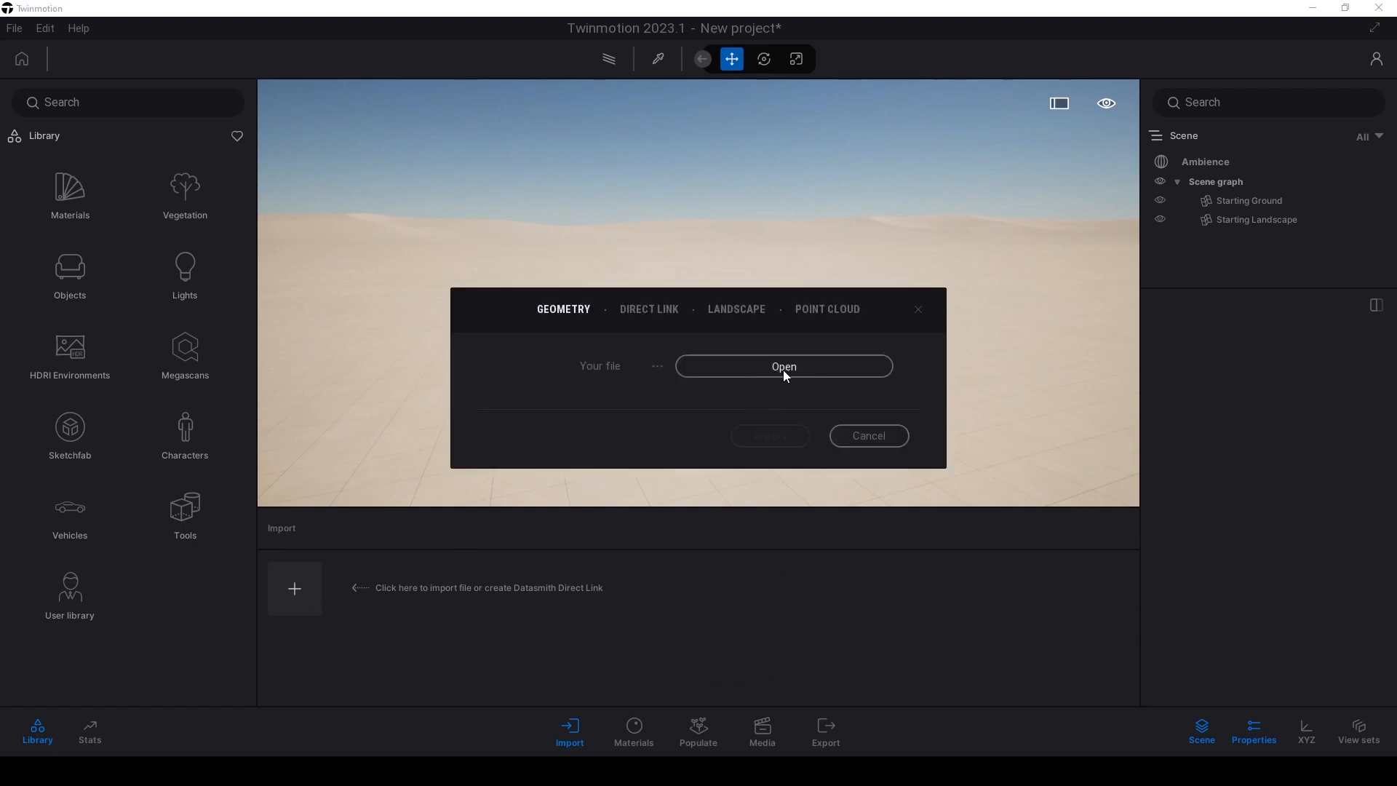
left_click(785, 370)
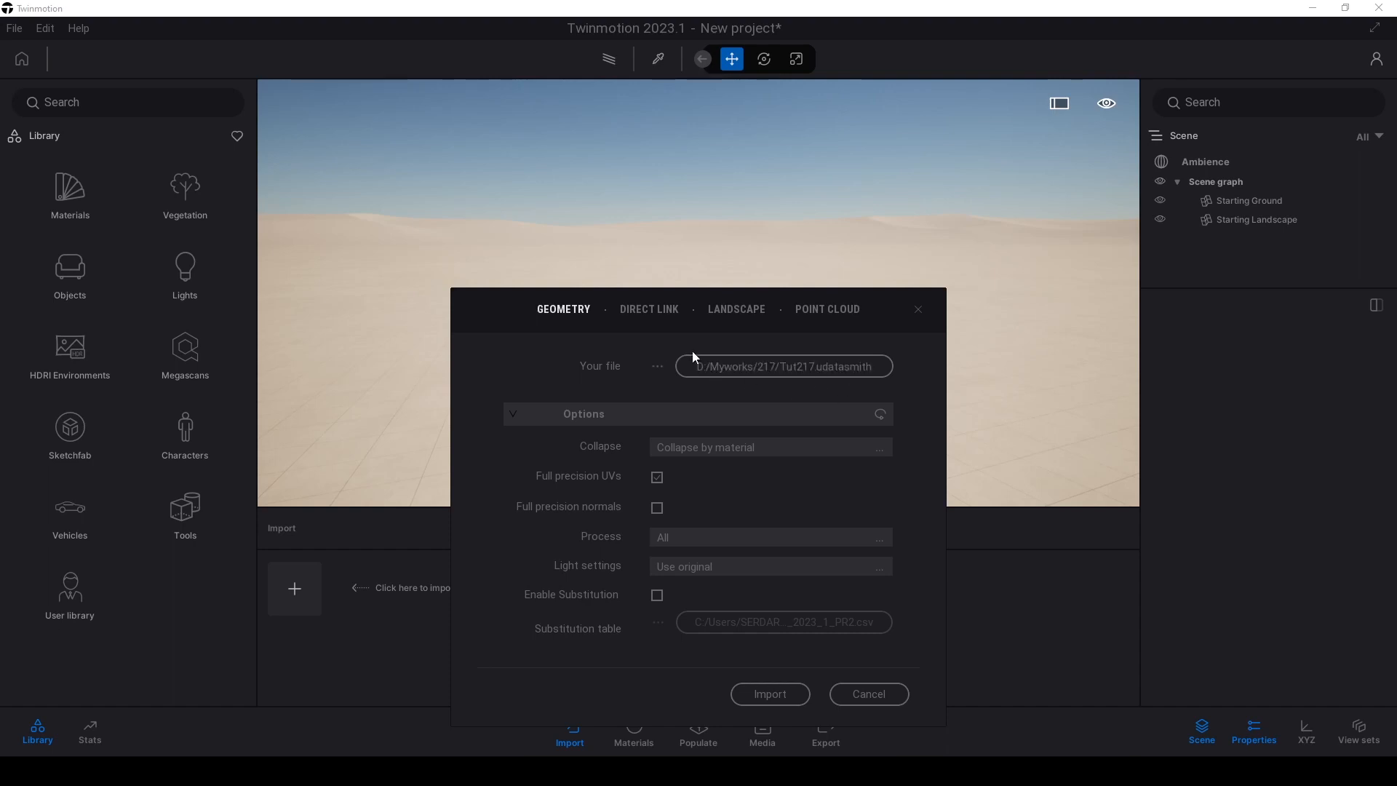
left_click_drag(688, 301, 713, 181)
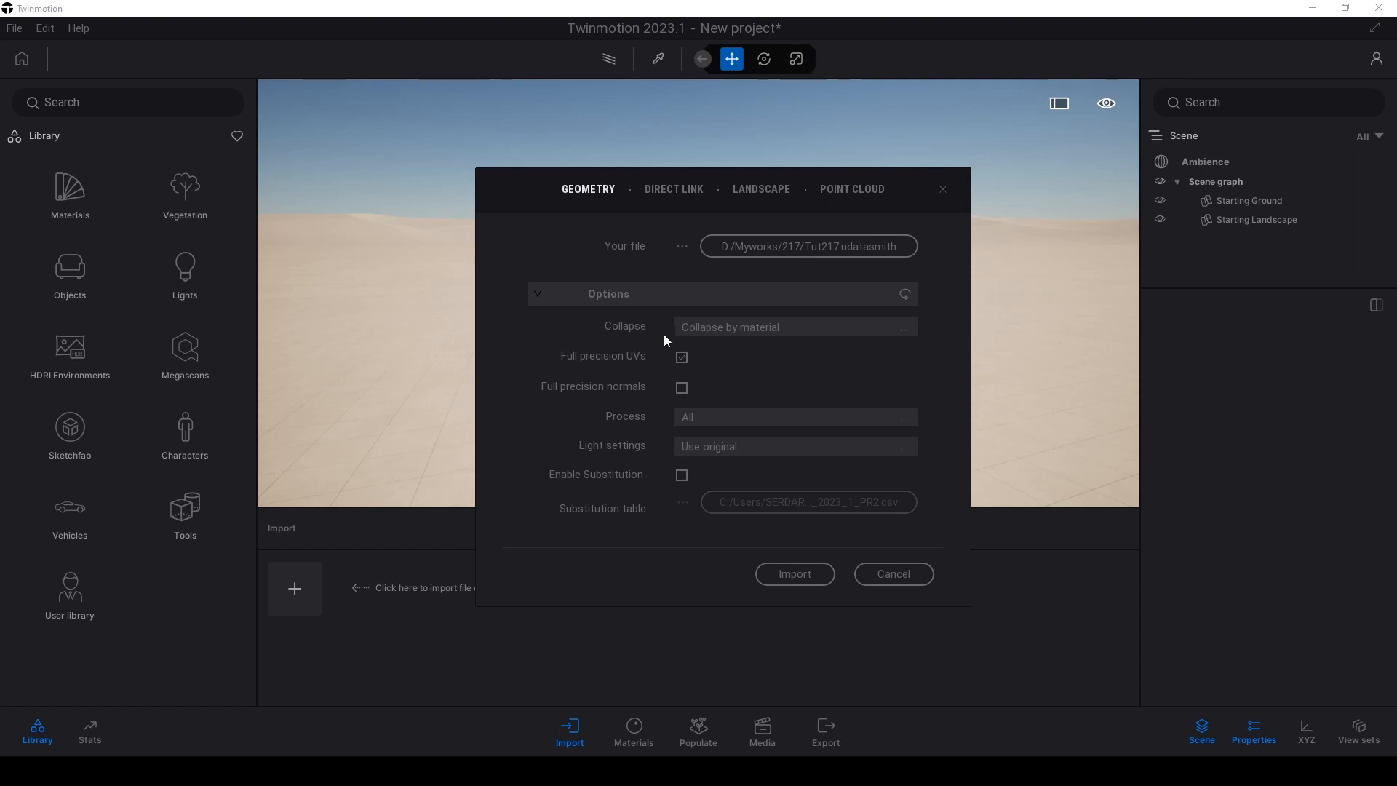
Keep Collapse by material, enable full precision normals, and import the Datasmith model.
left_click(709, 332)
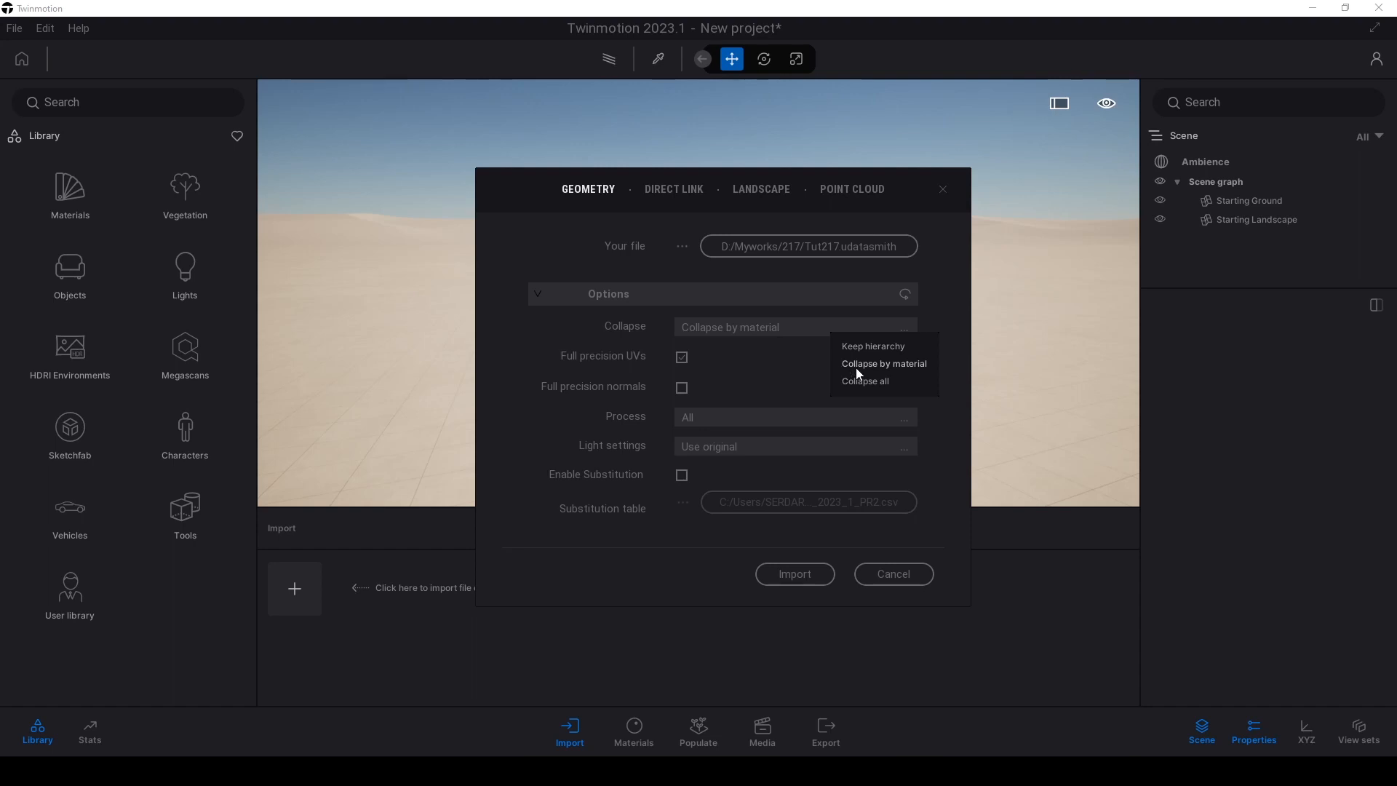
left_click(899, 361)
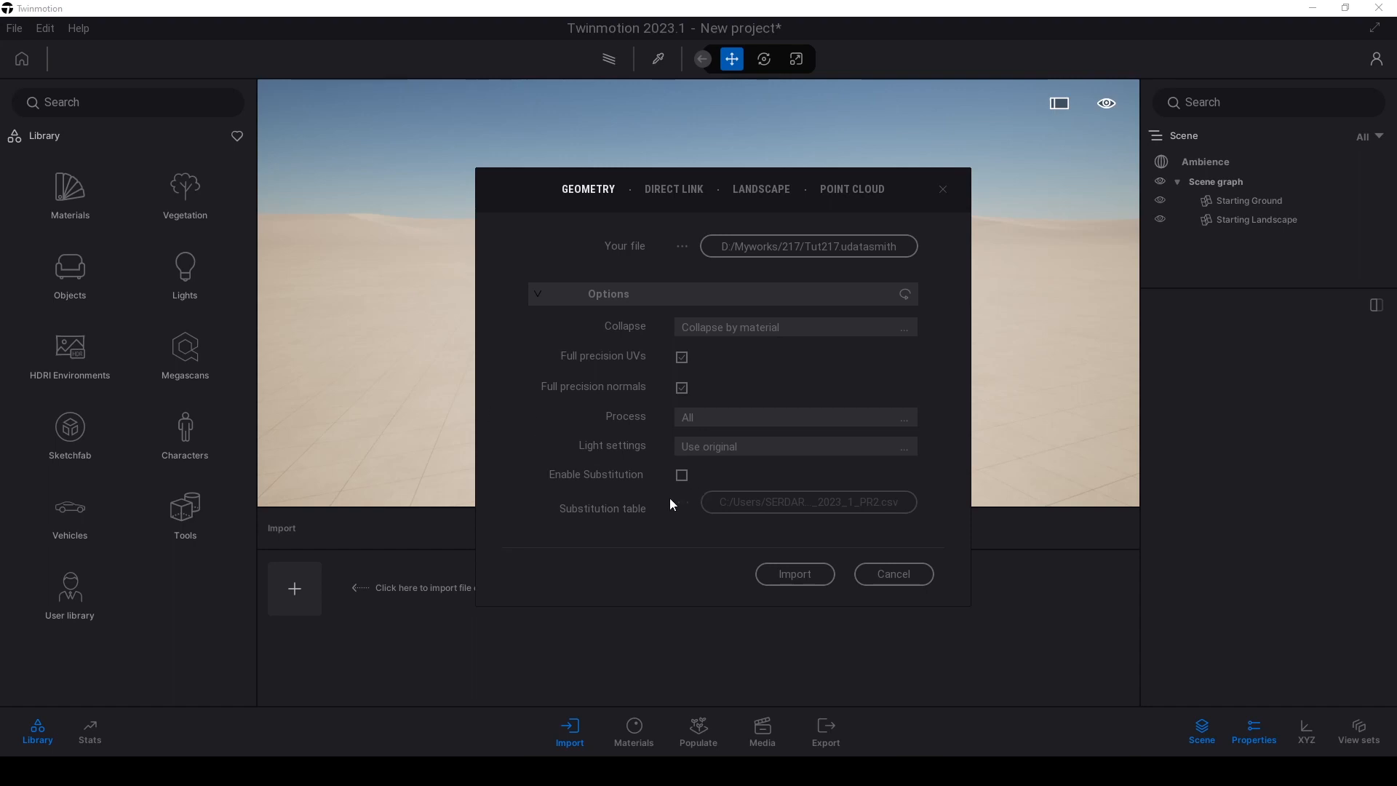
left_click(793, 574)
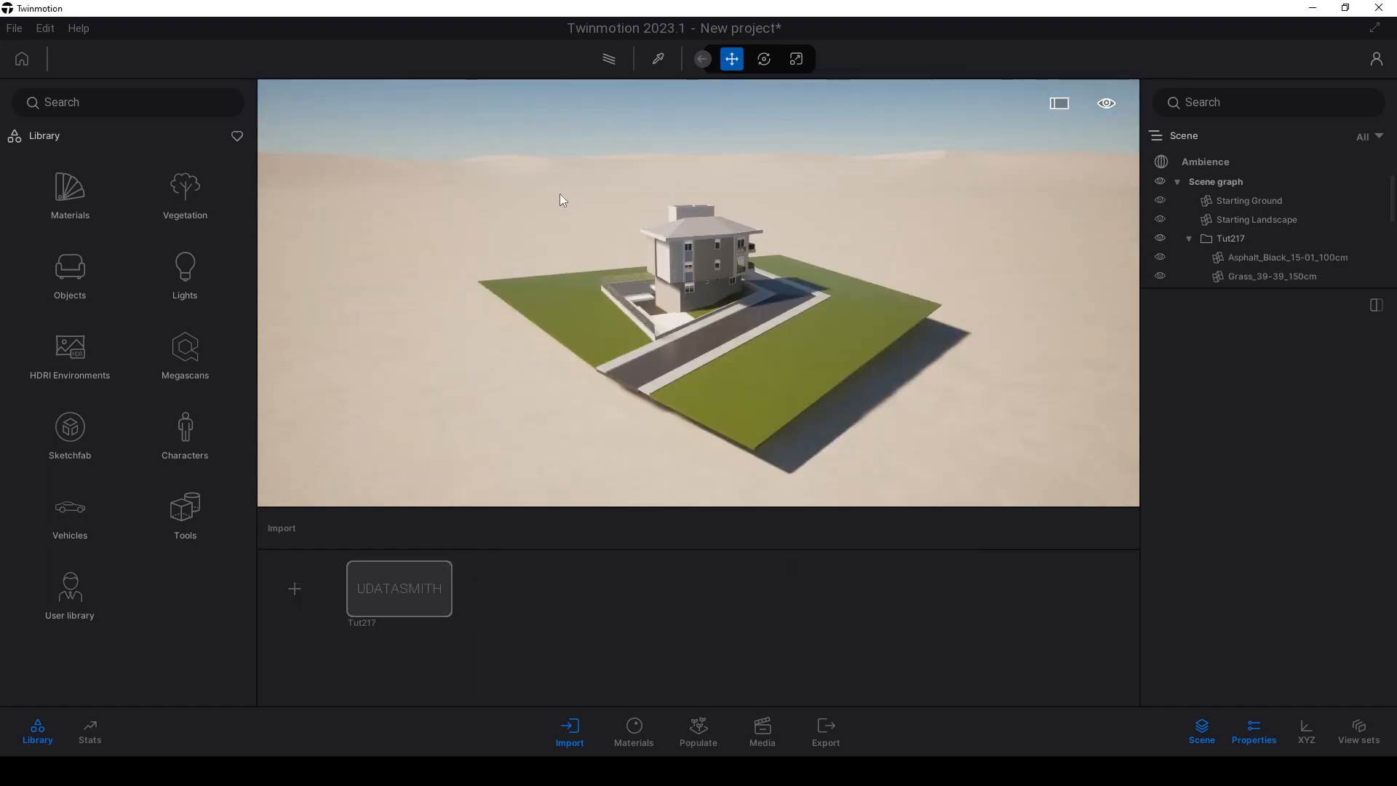
Enable the HDRI environment in the scene's Ambience environment settings.
scroll(732, 277, "up", 3)
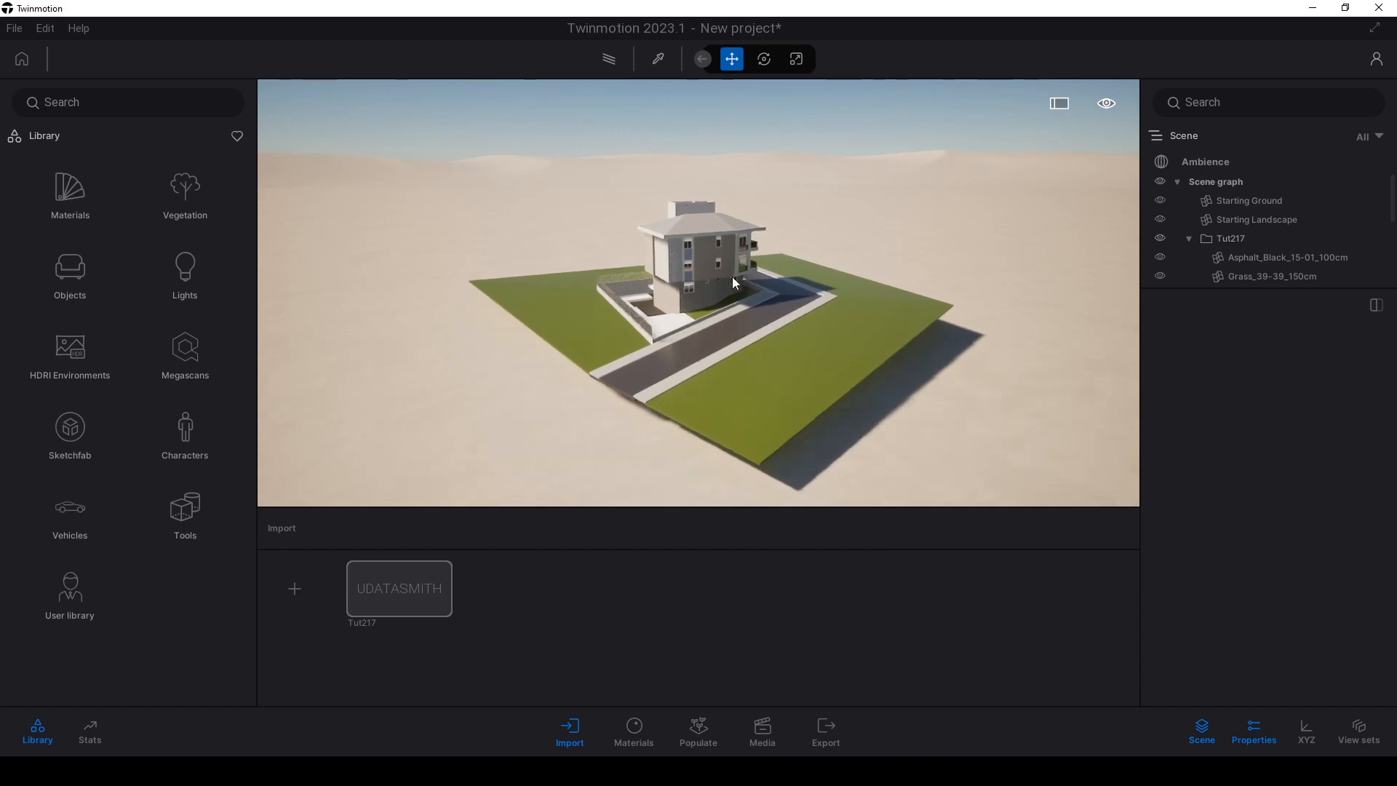
scroll(809, 339, "up", 2)
middle_click_drag(809, 339, 775, 302, "shift")
left_click(1233, 166)
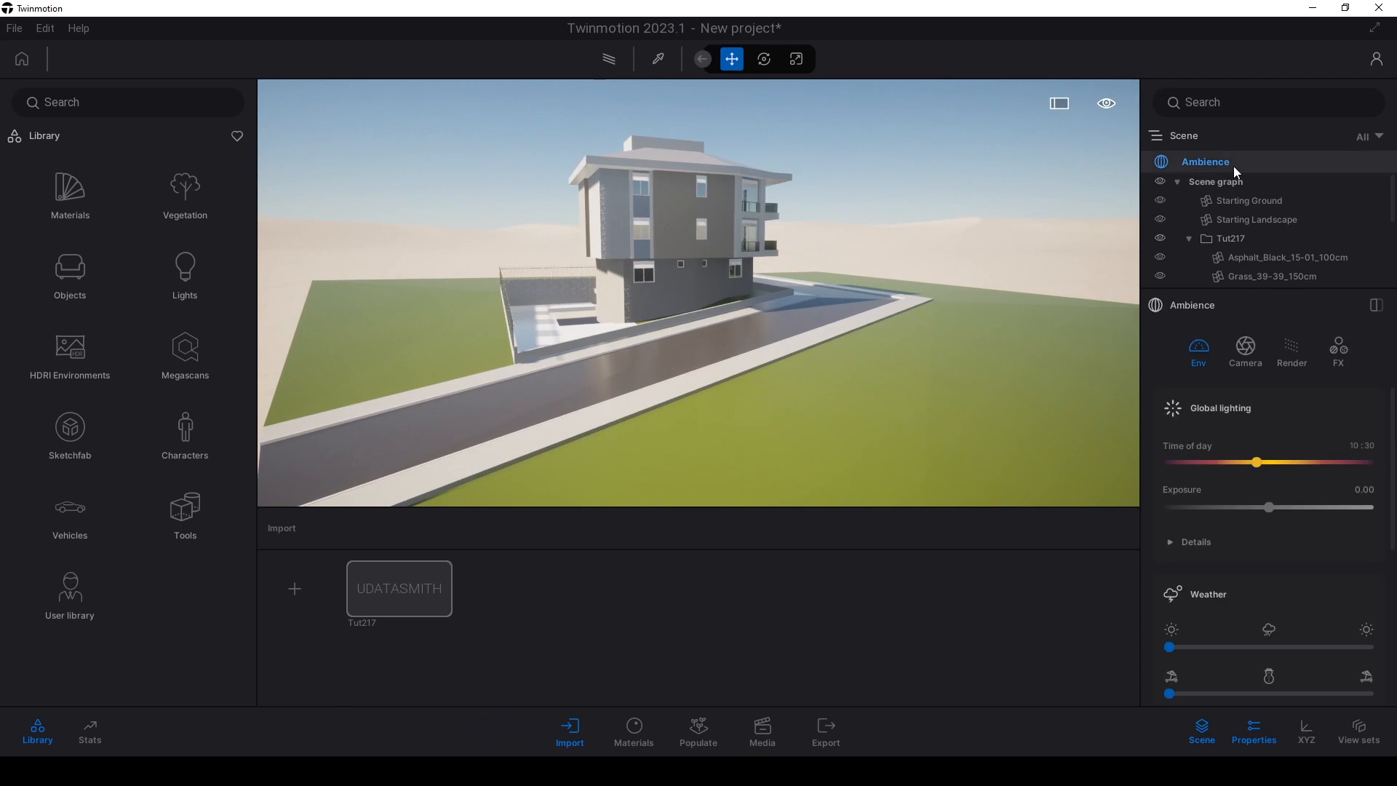
scroll(1290, 540, "down", 5)
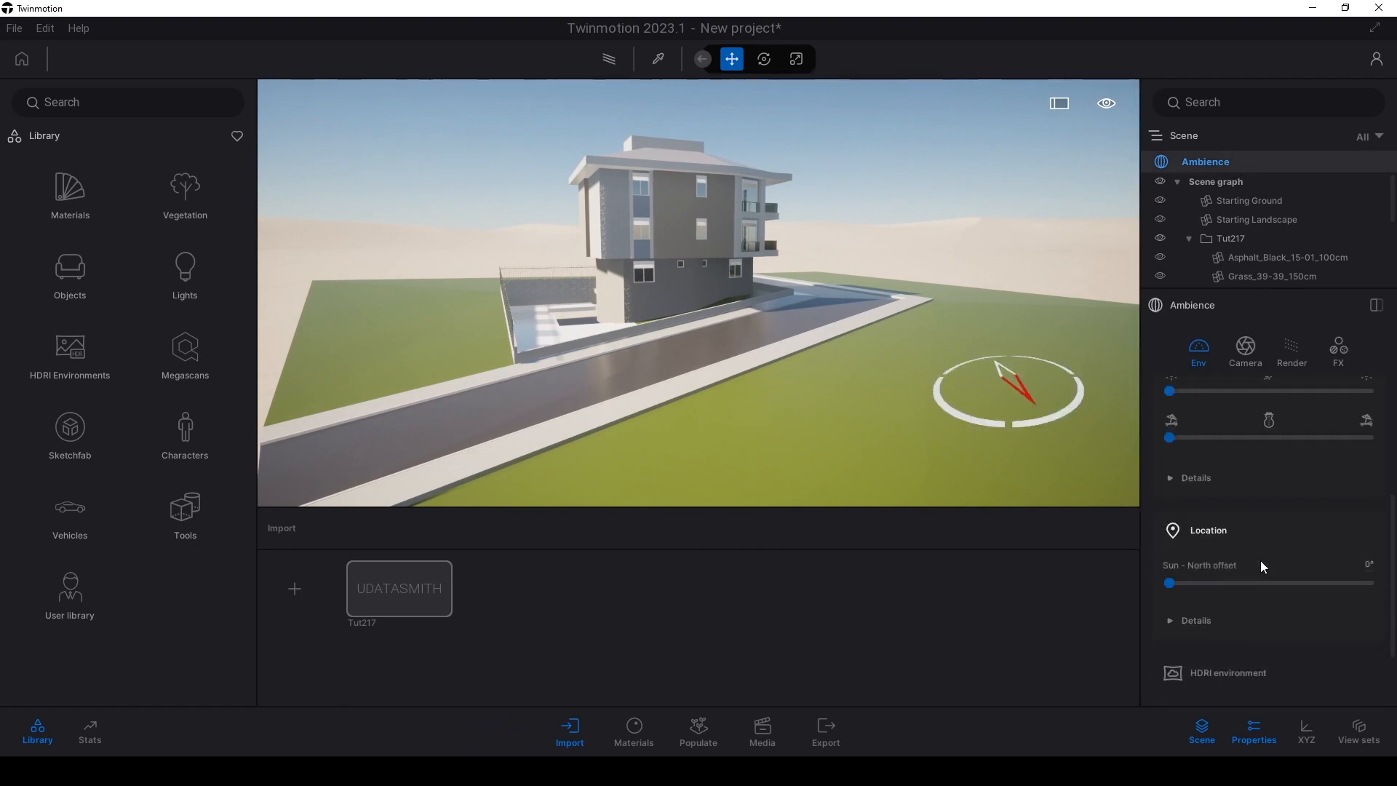
left_click(1225, 562)
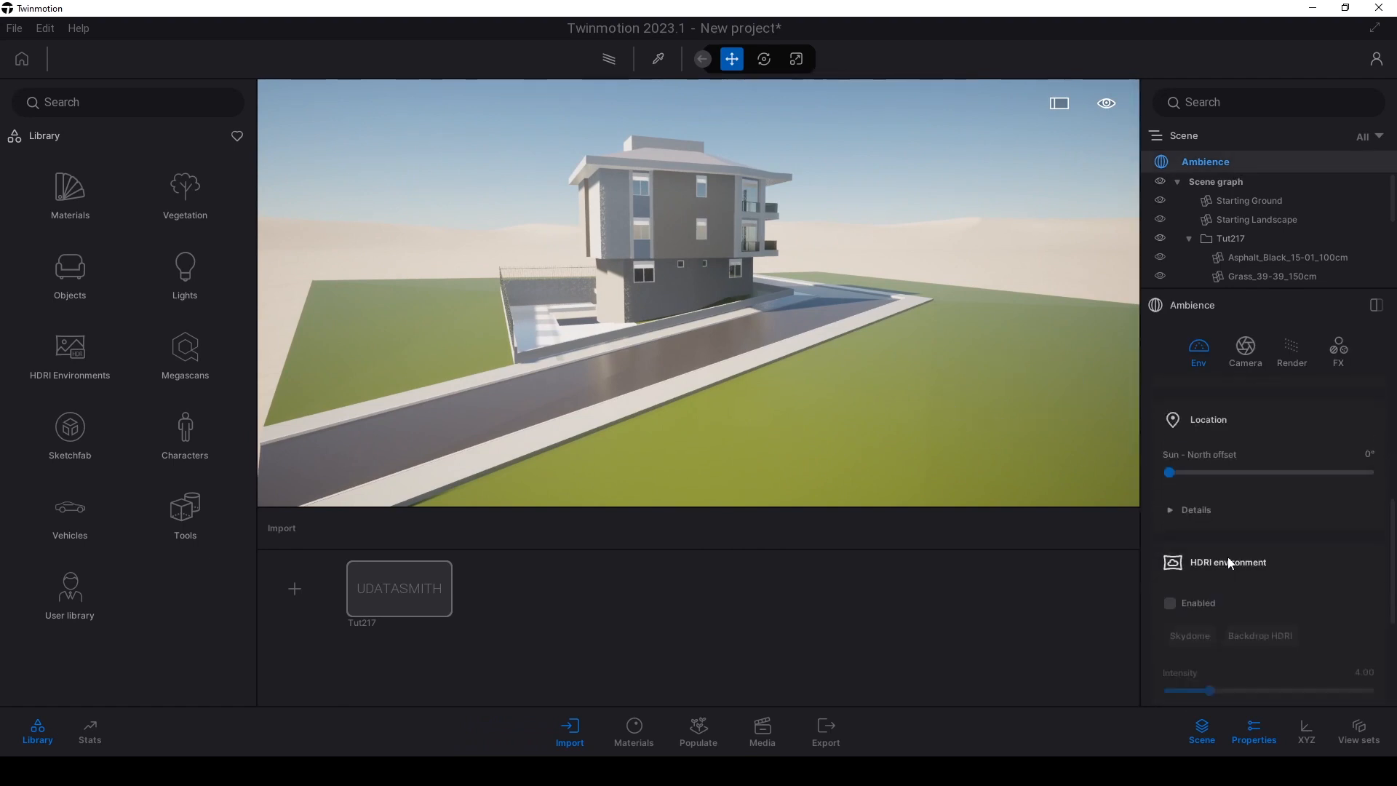
scroll(1193, 557, "down", 1)
left_click(1170, 511)
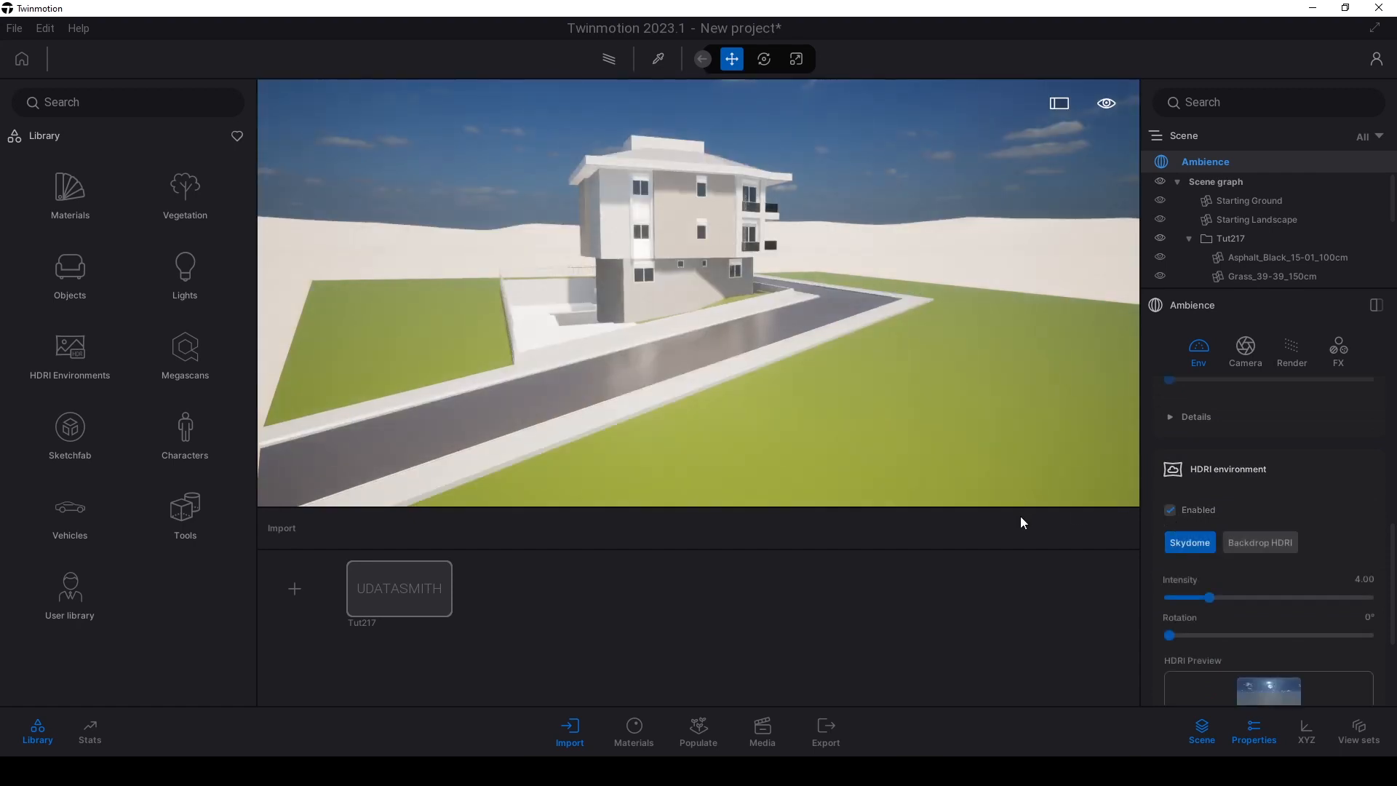
Replace the Noon Clear 01 sky with the Umhlanga Sunrise environment from the outdoor HDRI library.
middle_click_drag(805, 387, 924, 478, "shift")
scroll(1204, 655, "down", 1)
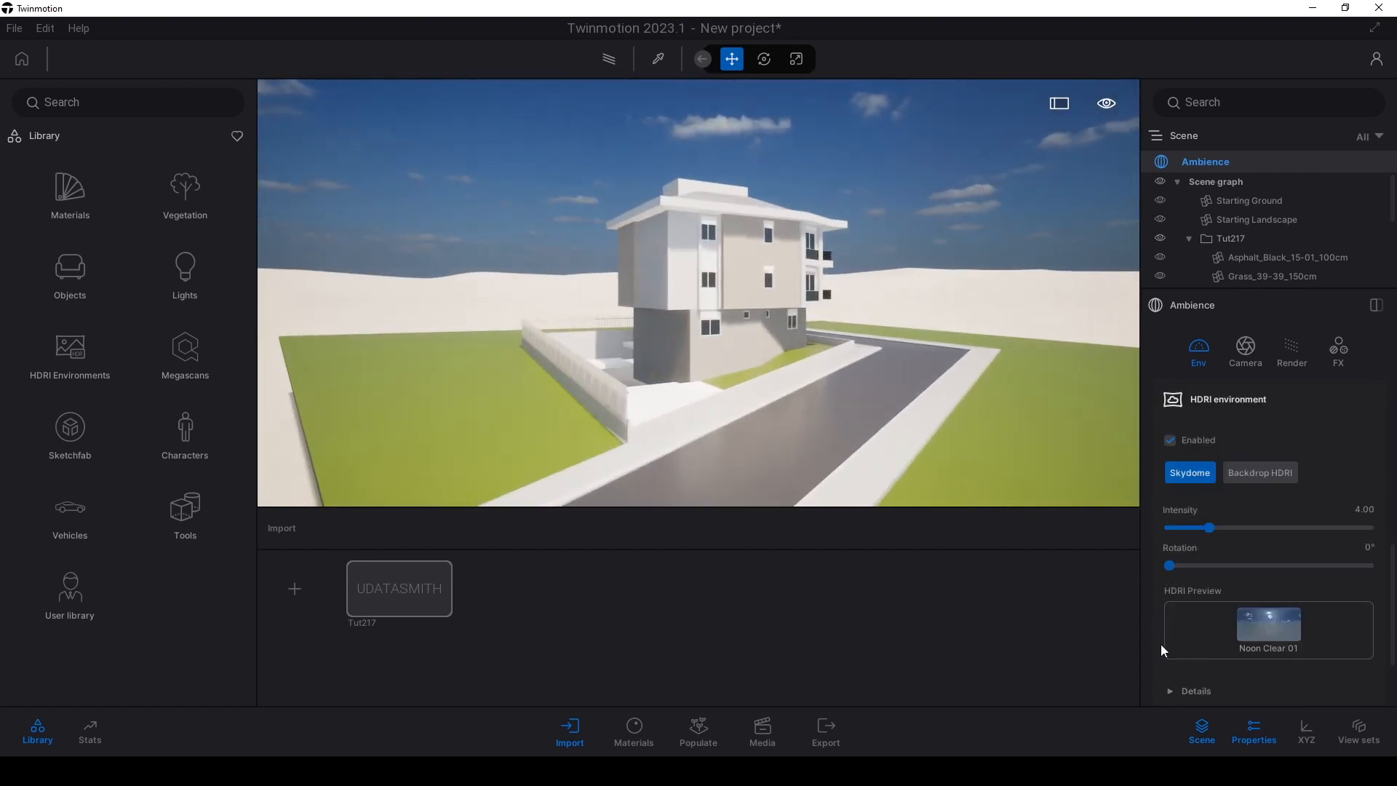
left_click(1262, 637)
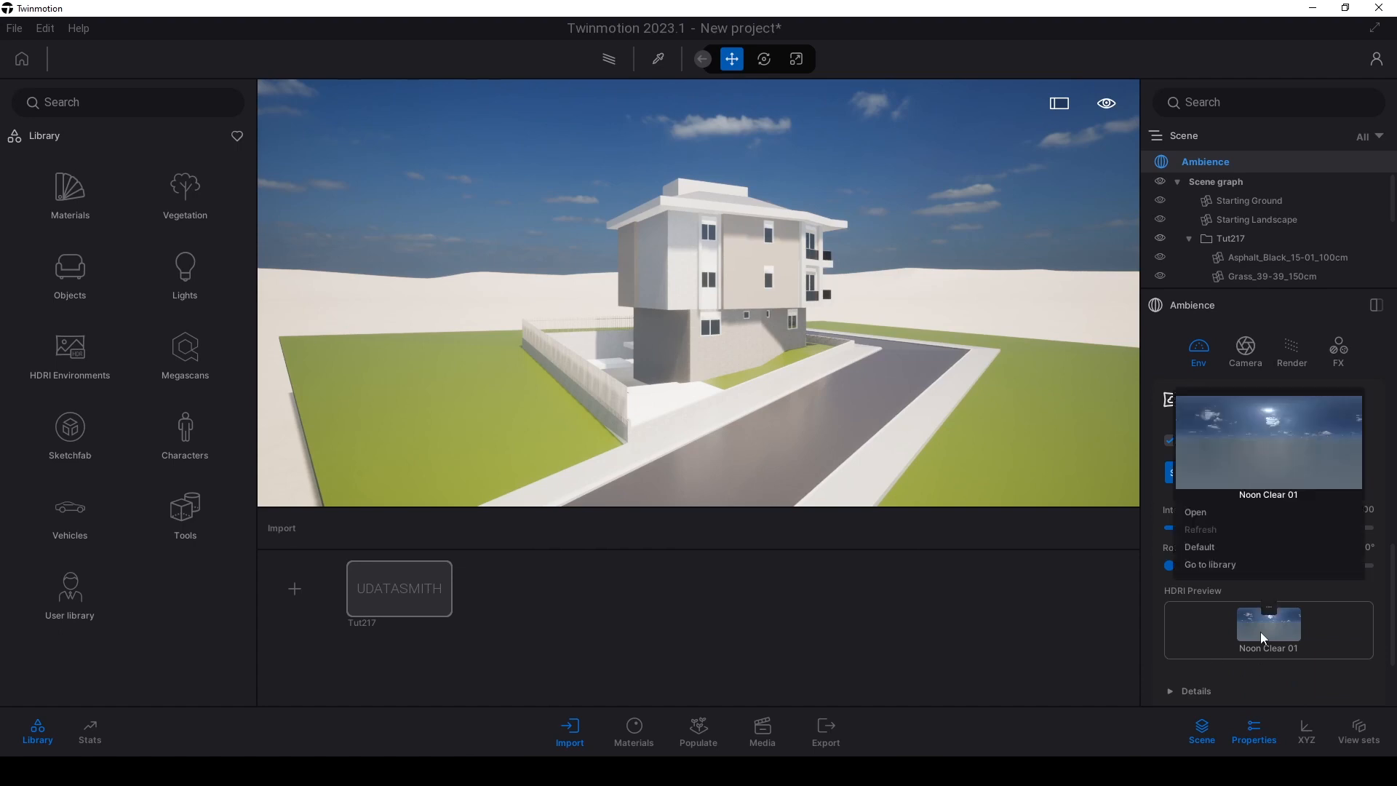
left_click(1202, 564)
mouse_move(221, 216)
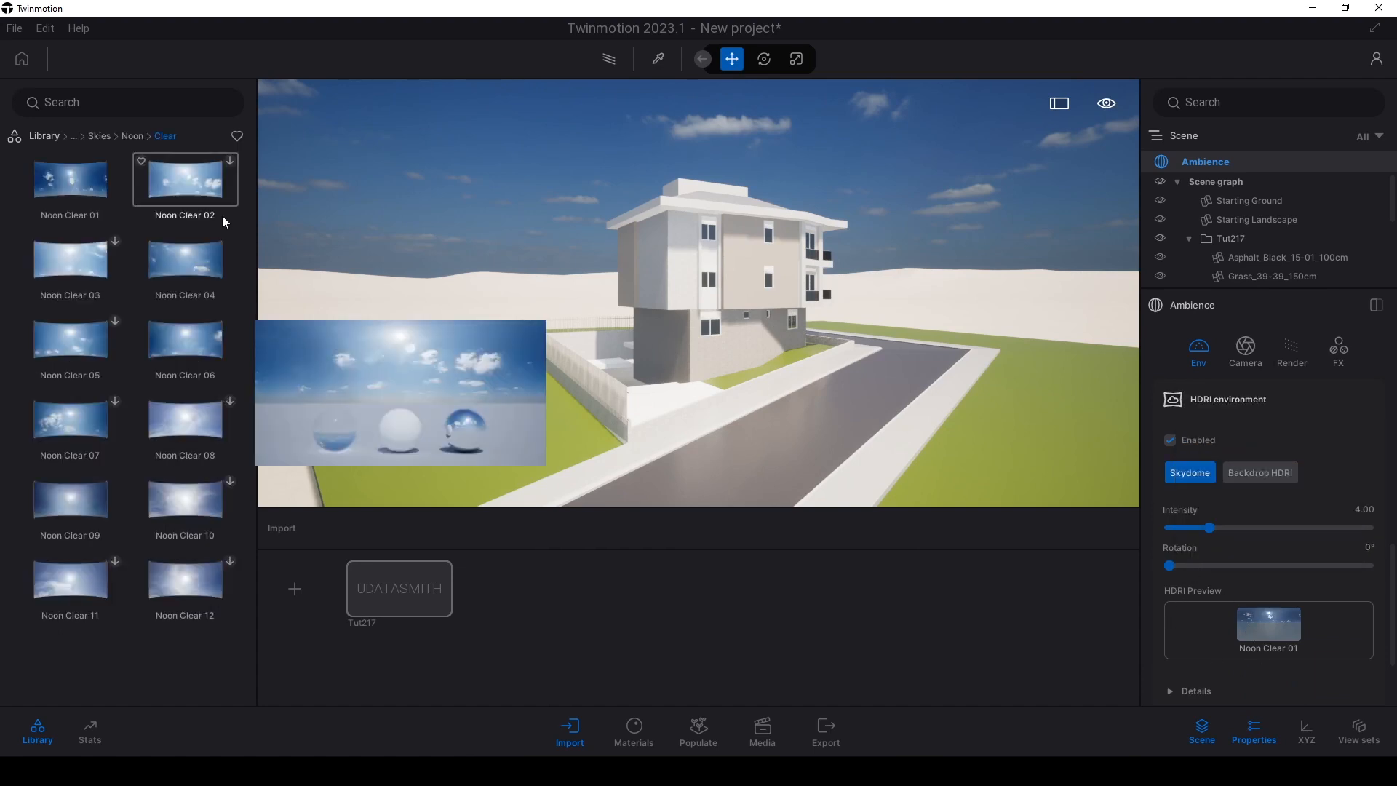
left_click(102, 136)
left_click(112, 137)
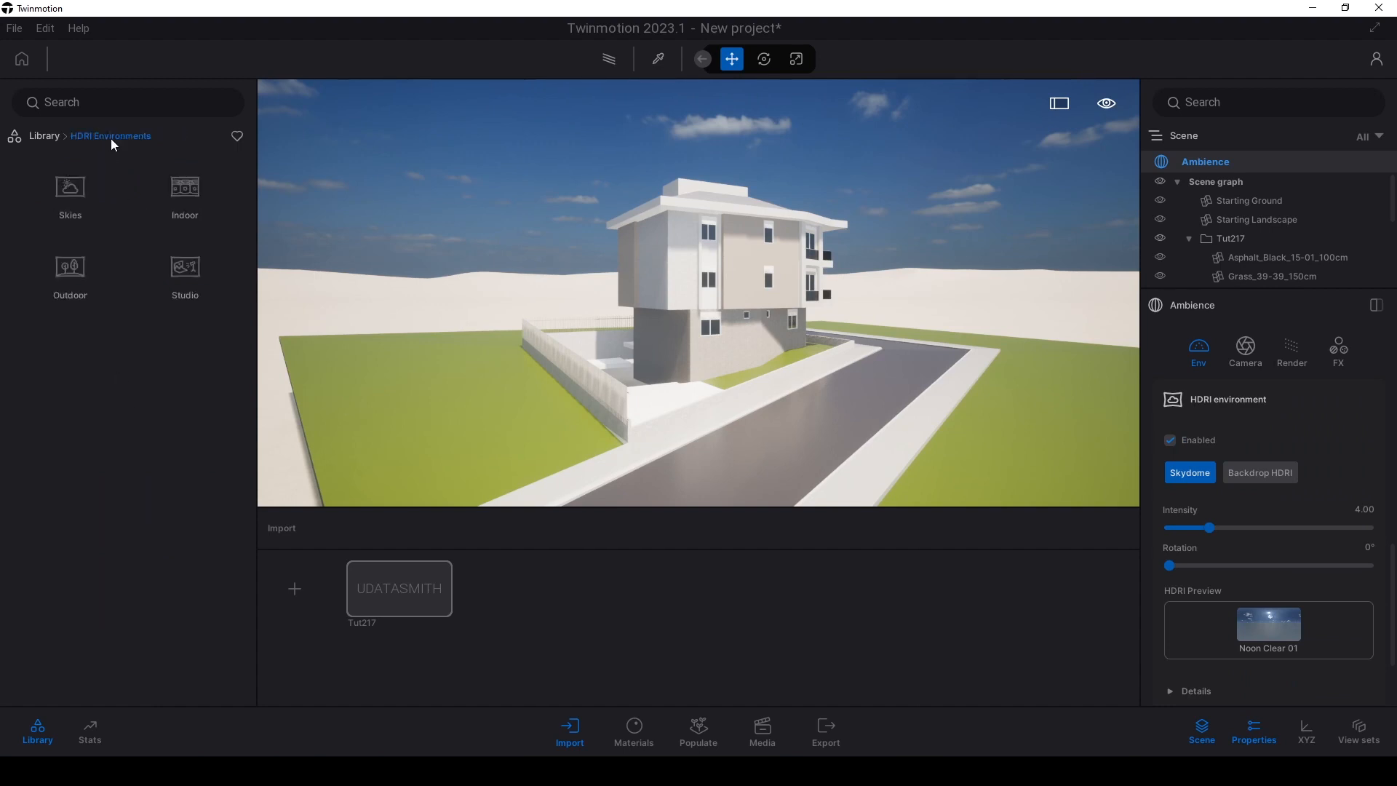
left_click(72, 290)
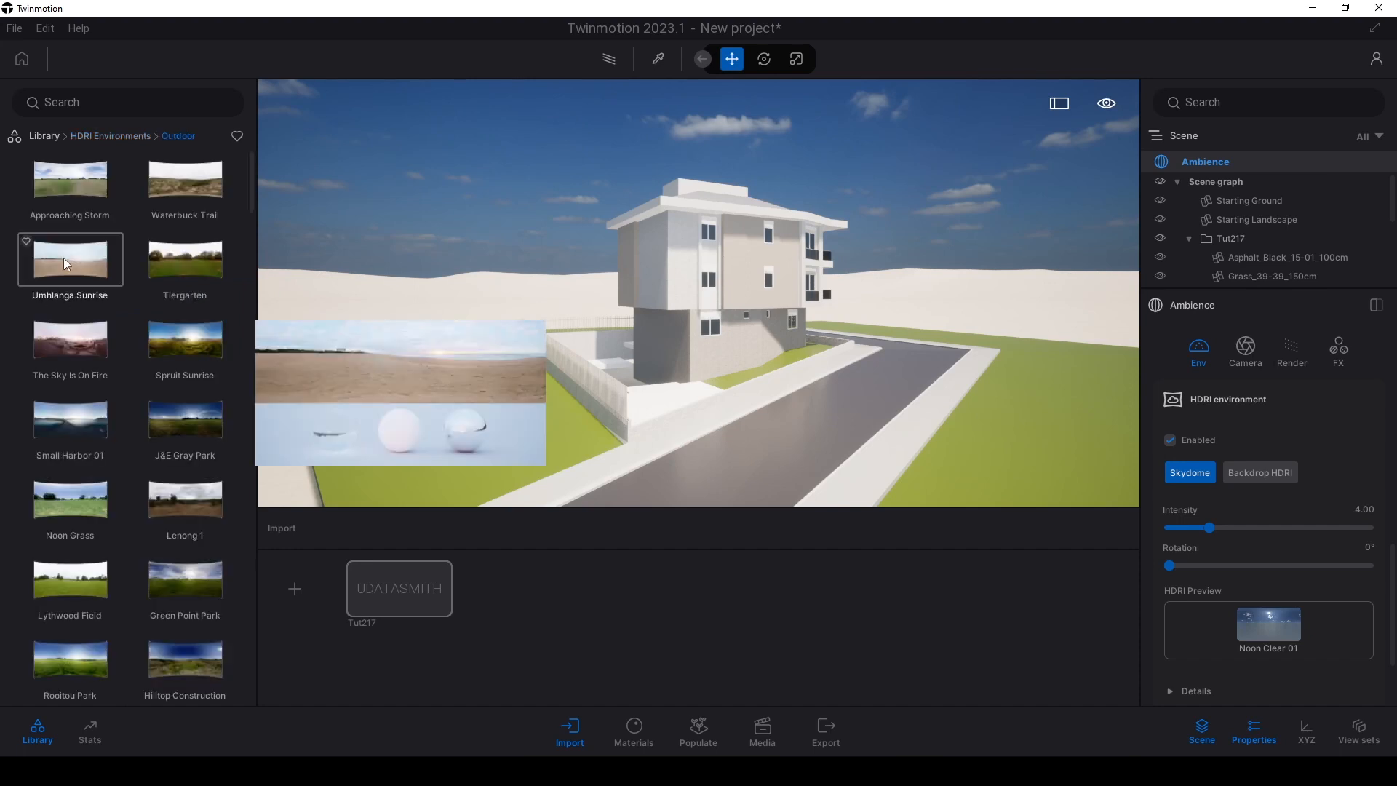
left_click(64, 258)
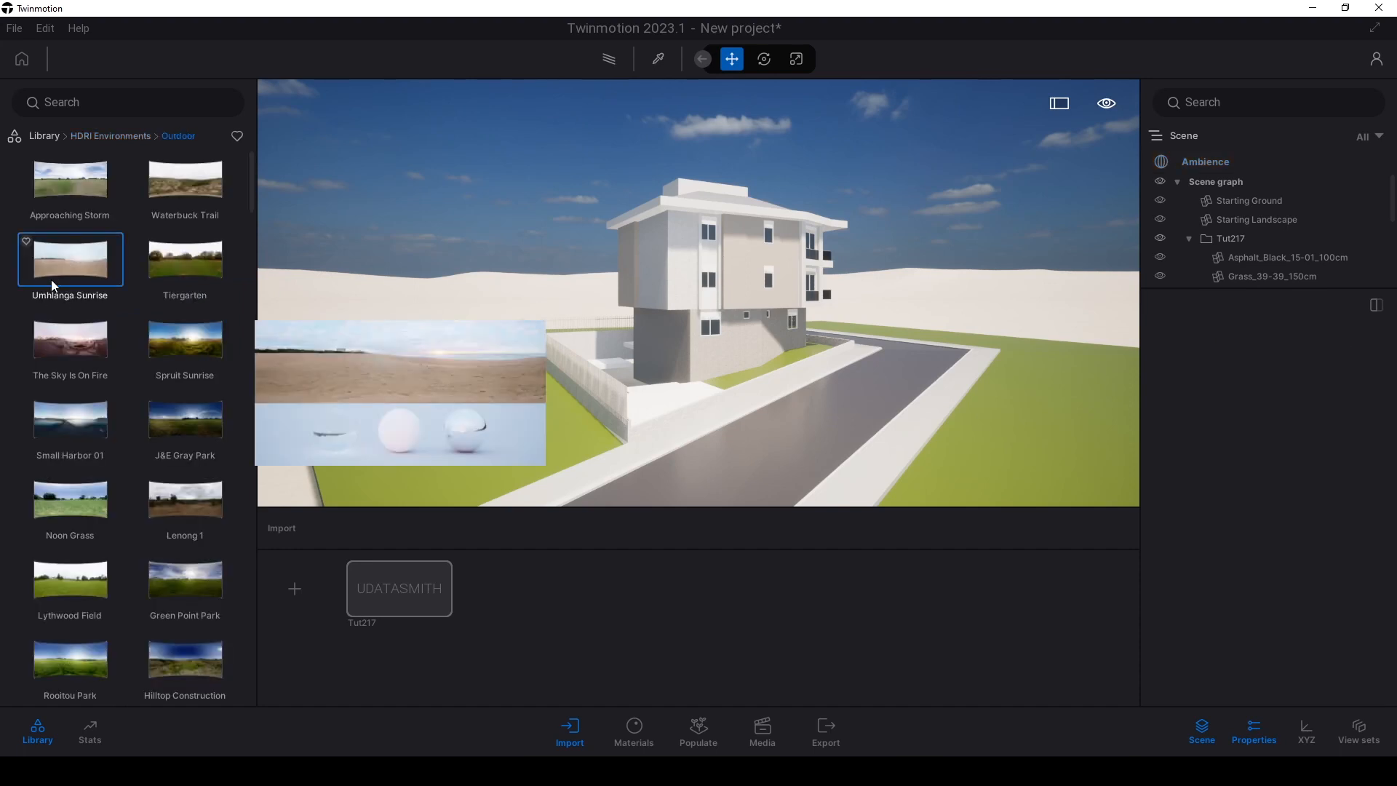
left_click(505, 230)
right_click_drag(670, 184, 695, 207)
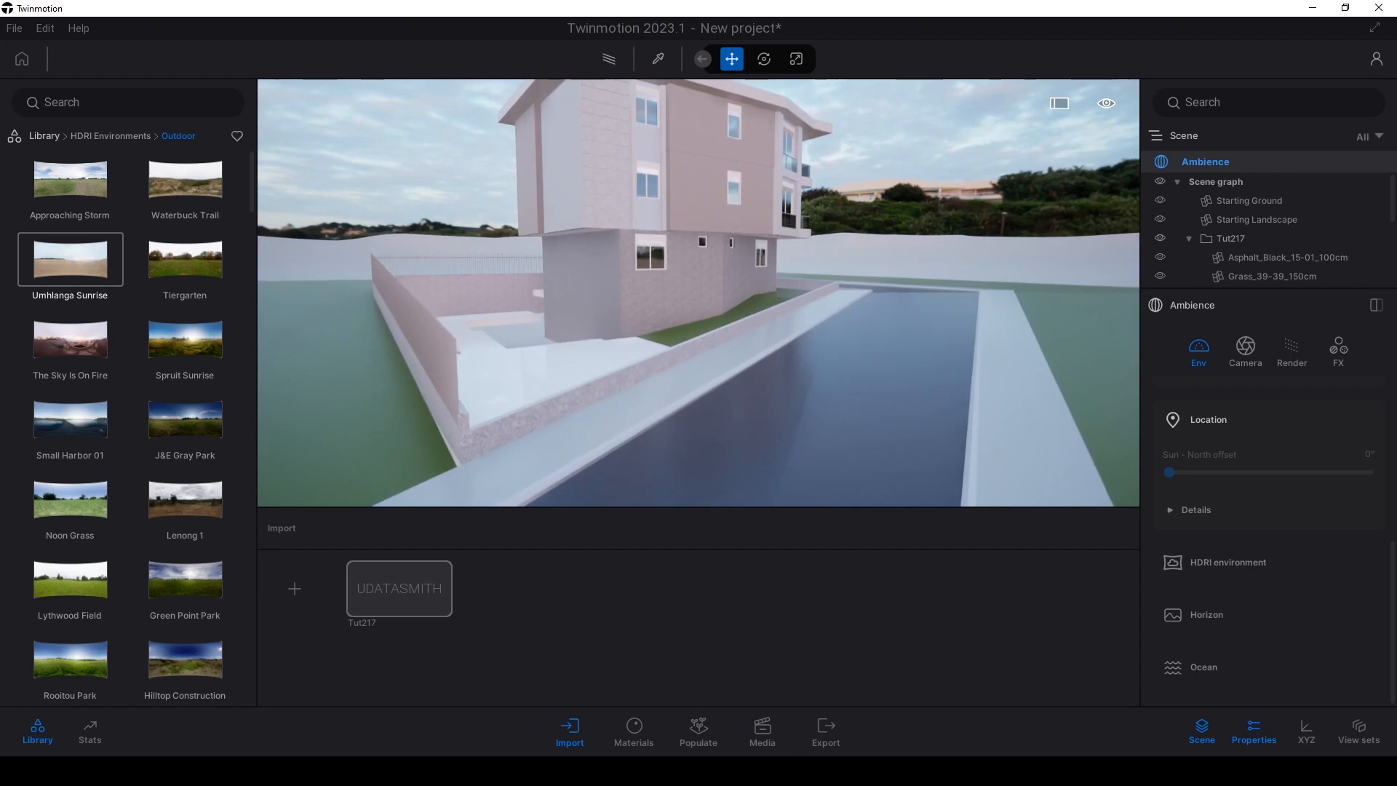
Reopen the HDRI environment settings and set the Umhlanga Sunrise rotation to 256°.
mouse_move(87, 191)
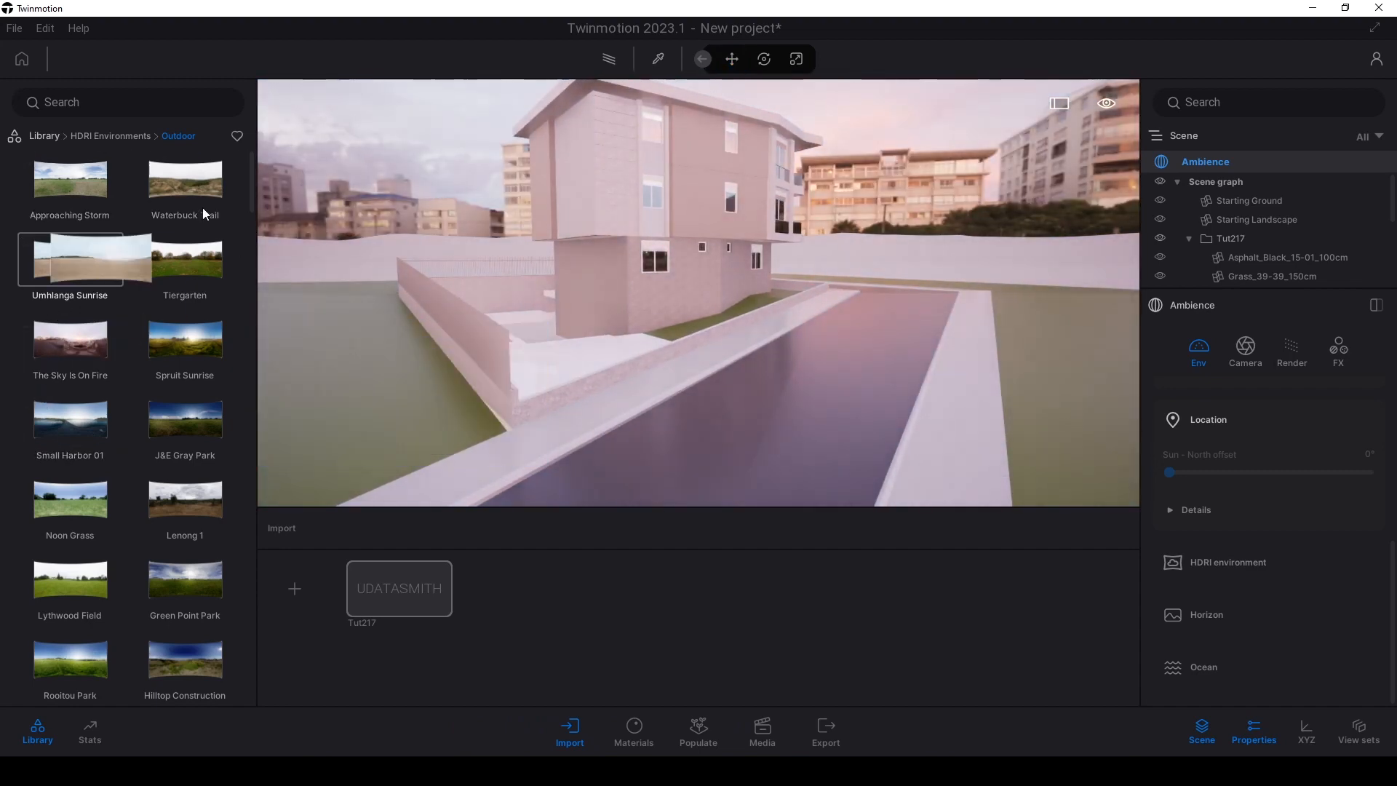
mouse_move(333, 166)
right_mouse_down()
mouse_move(293, 166)
mouse_move(305, 166)
right_mouse_up()
scroll(1289, 515, "up", 7)
scroll(1193, 544, "down", 6)
scroll(1195, 540, "up", 4)
scroll(1192, 542, "down", 5)
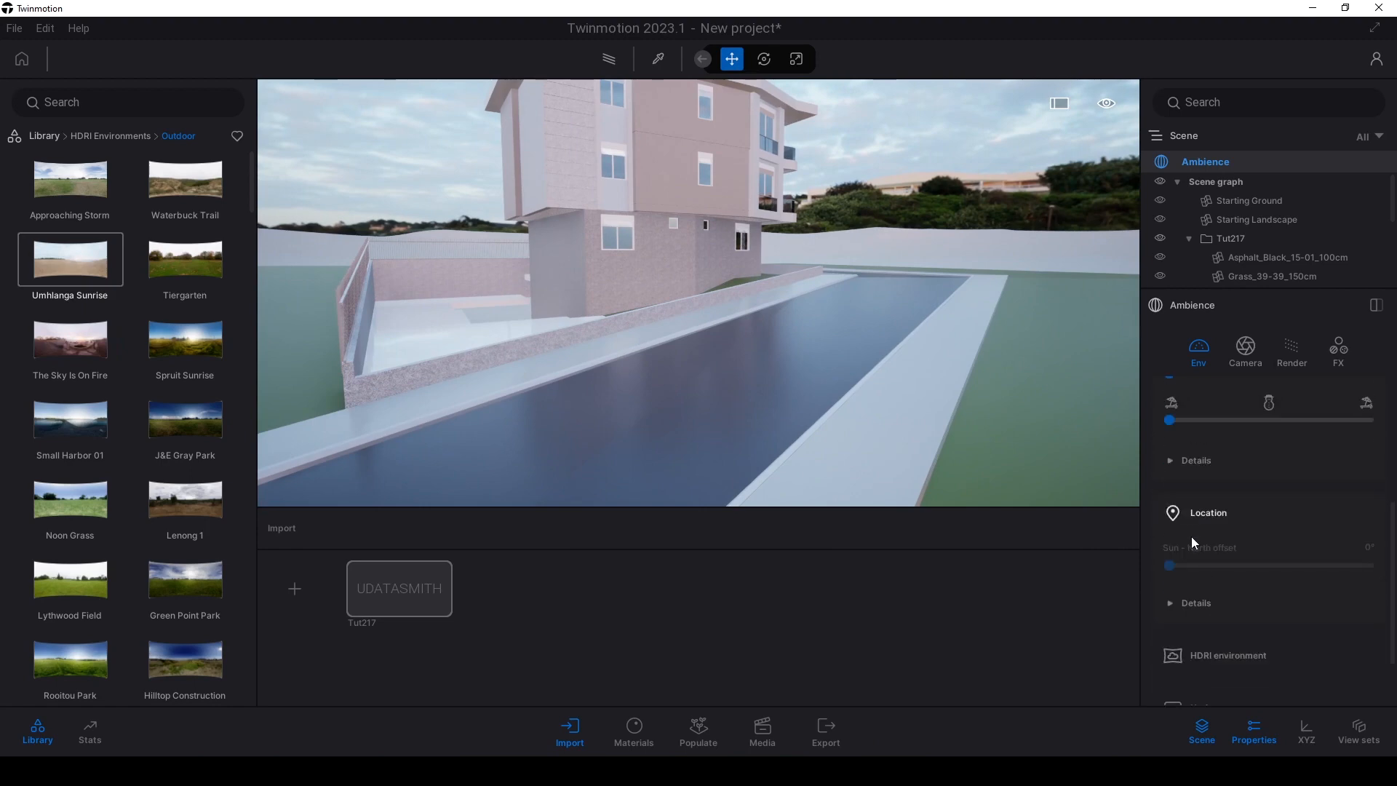
left_click(1193, 557)
scroll(1198, 561, "down", 2)
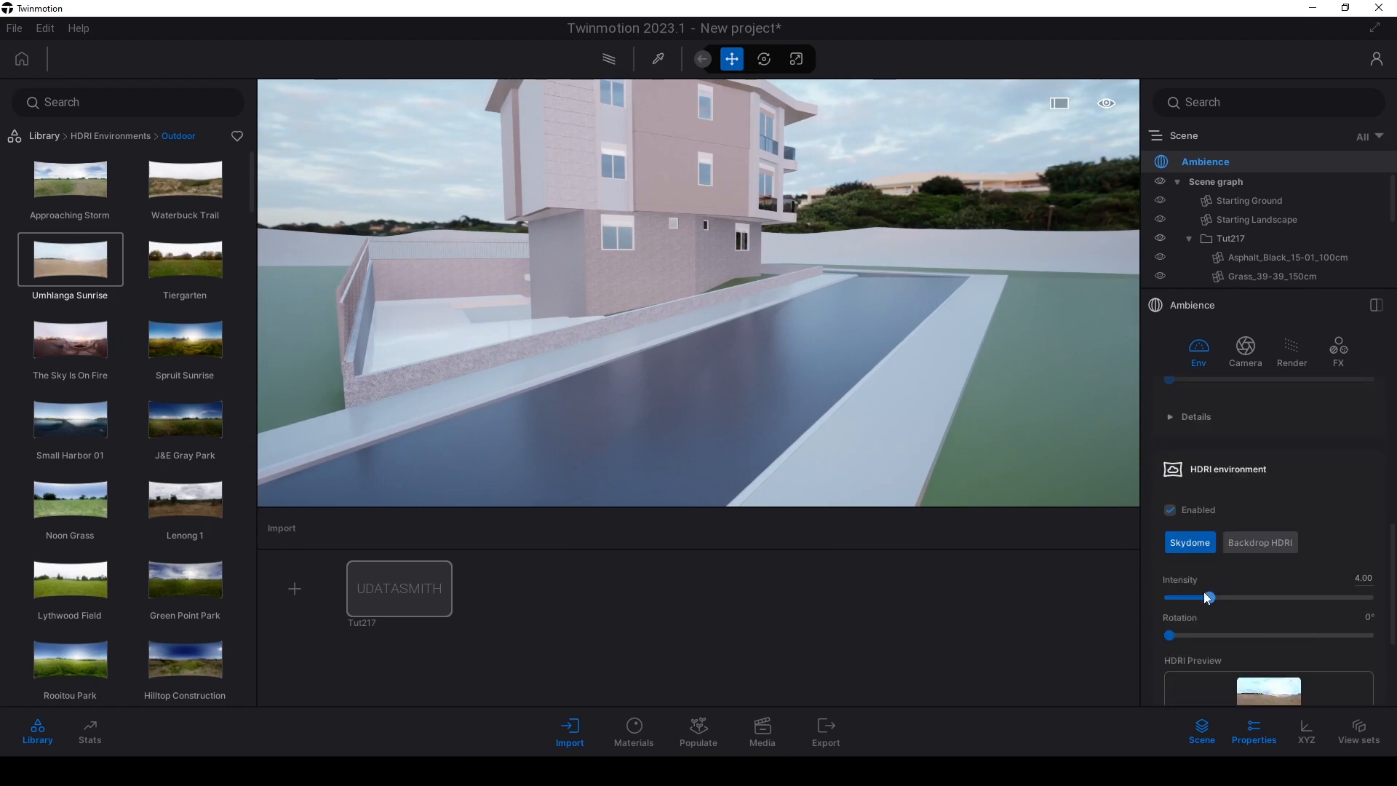
left_click_drag(1176, 635, 1304, 635)
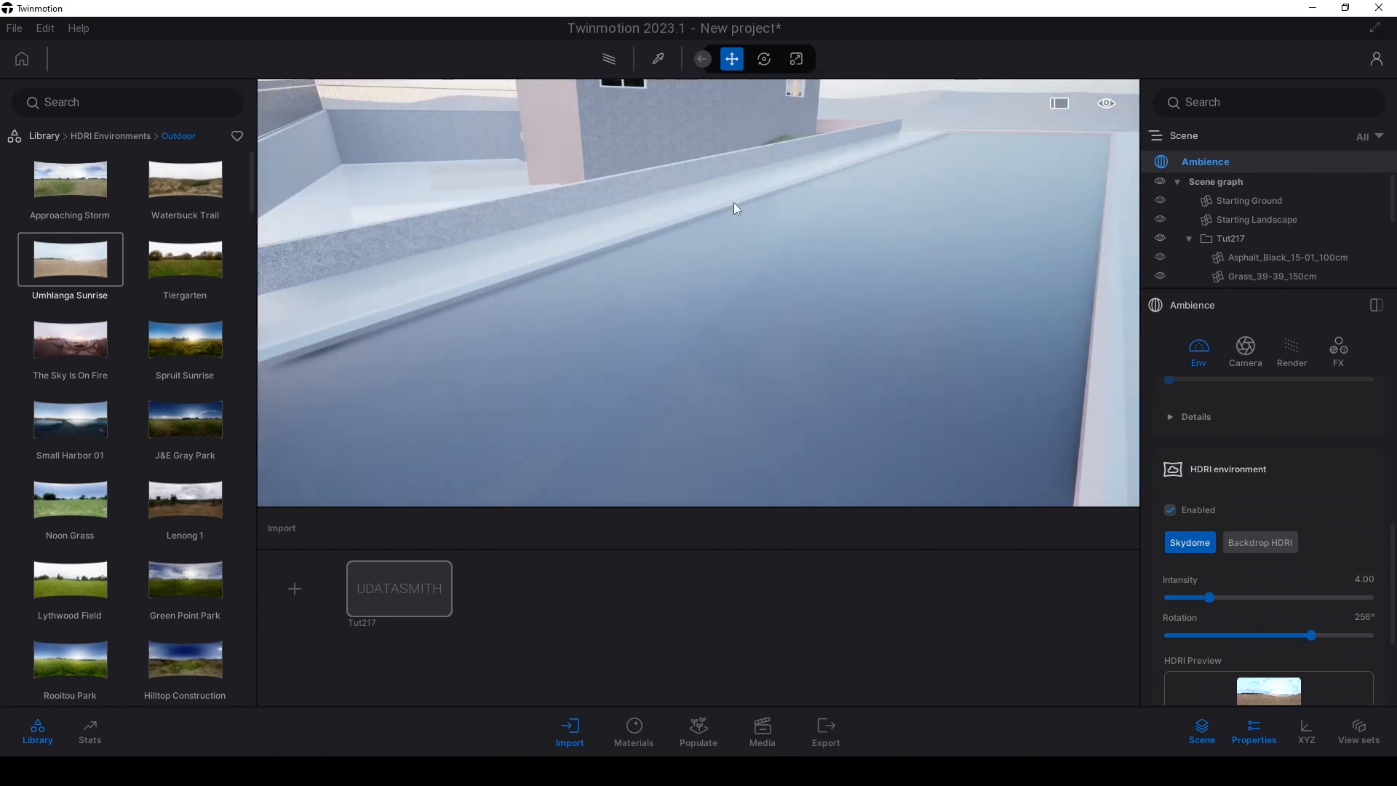
right_click_drag(722, 199, 730, 251)
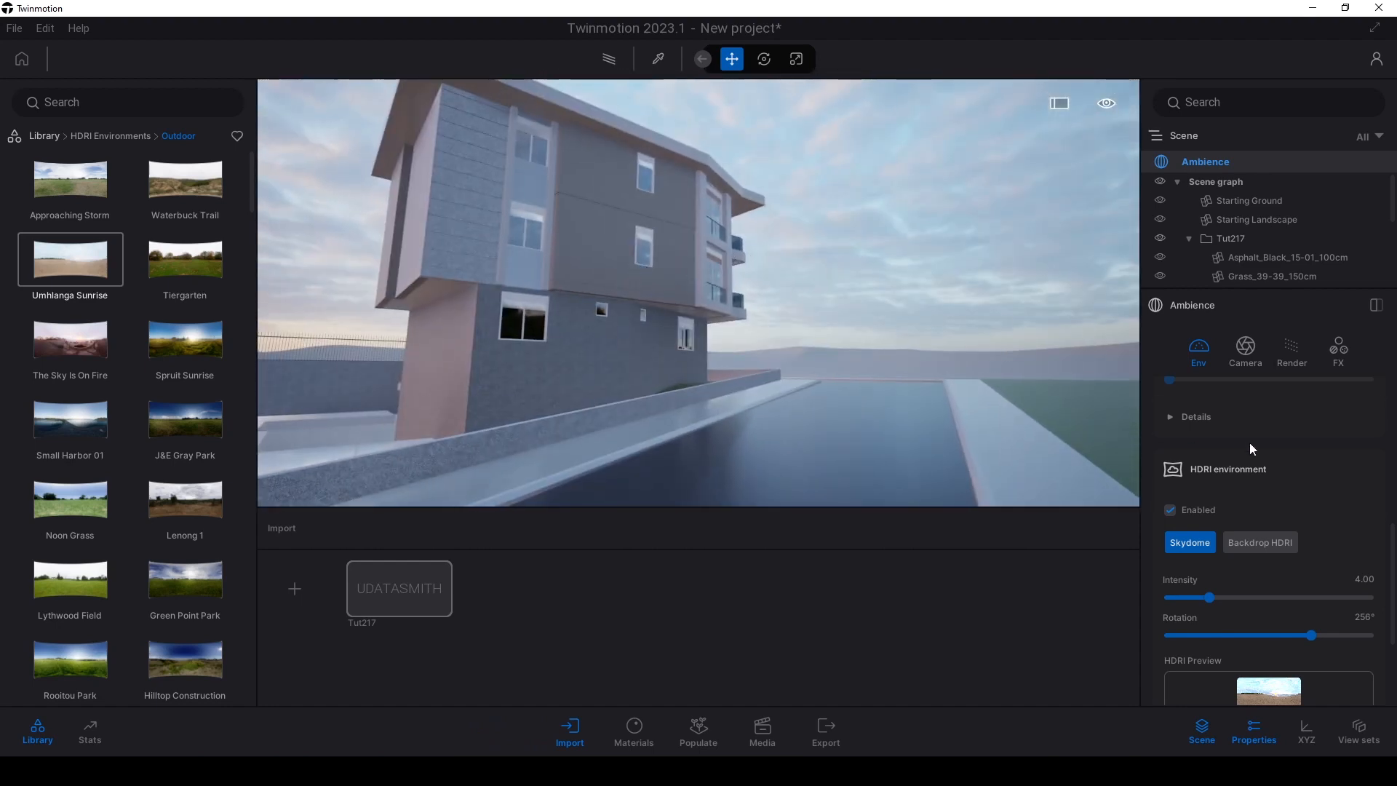
Turn off exposure compensation in the global lighting details and set the exposure to 1.20.
scroll(1269, 511, "up", 3)
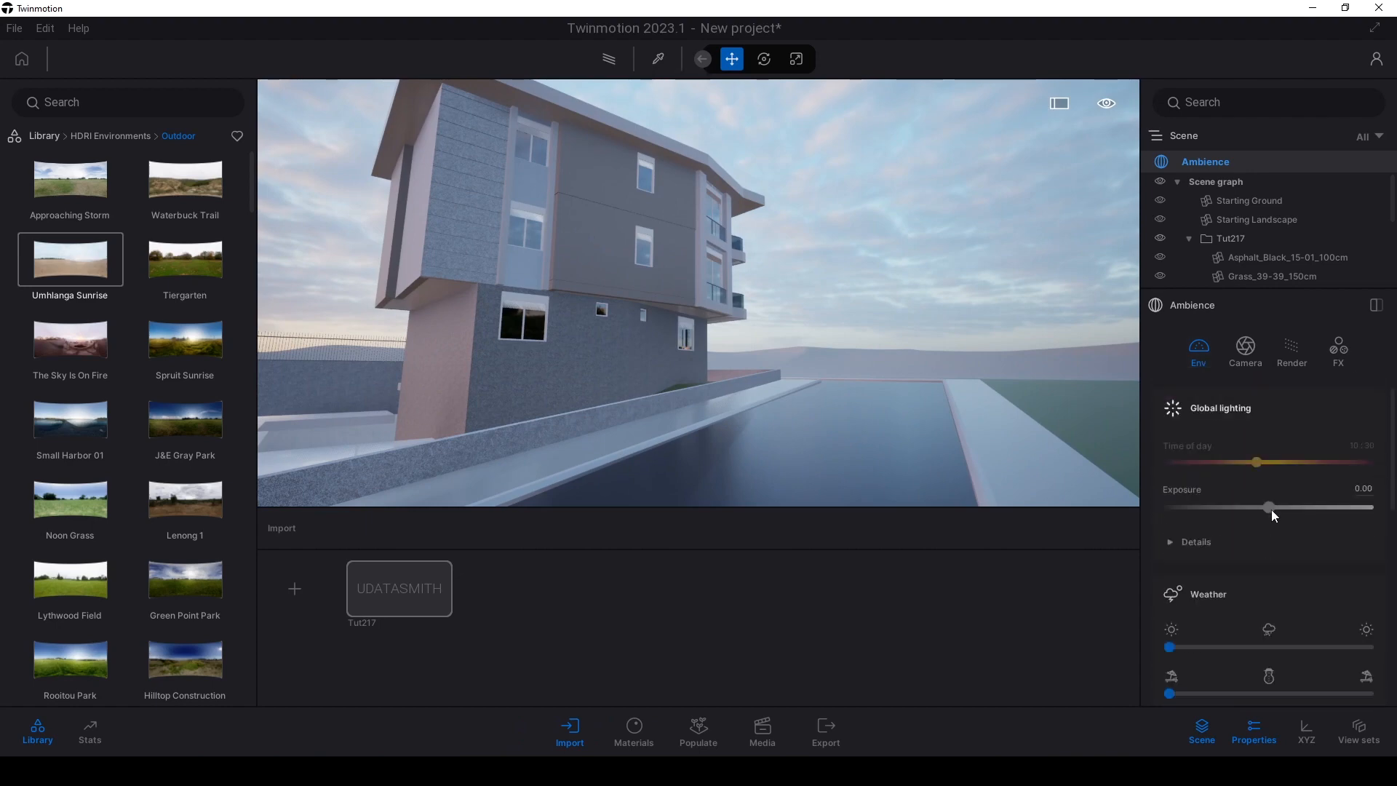
left_click(1167, 543)
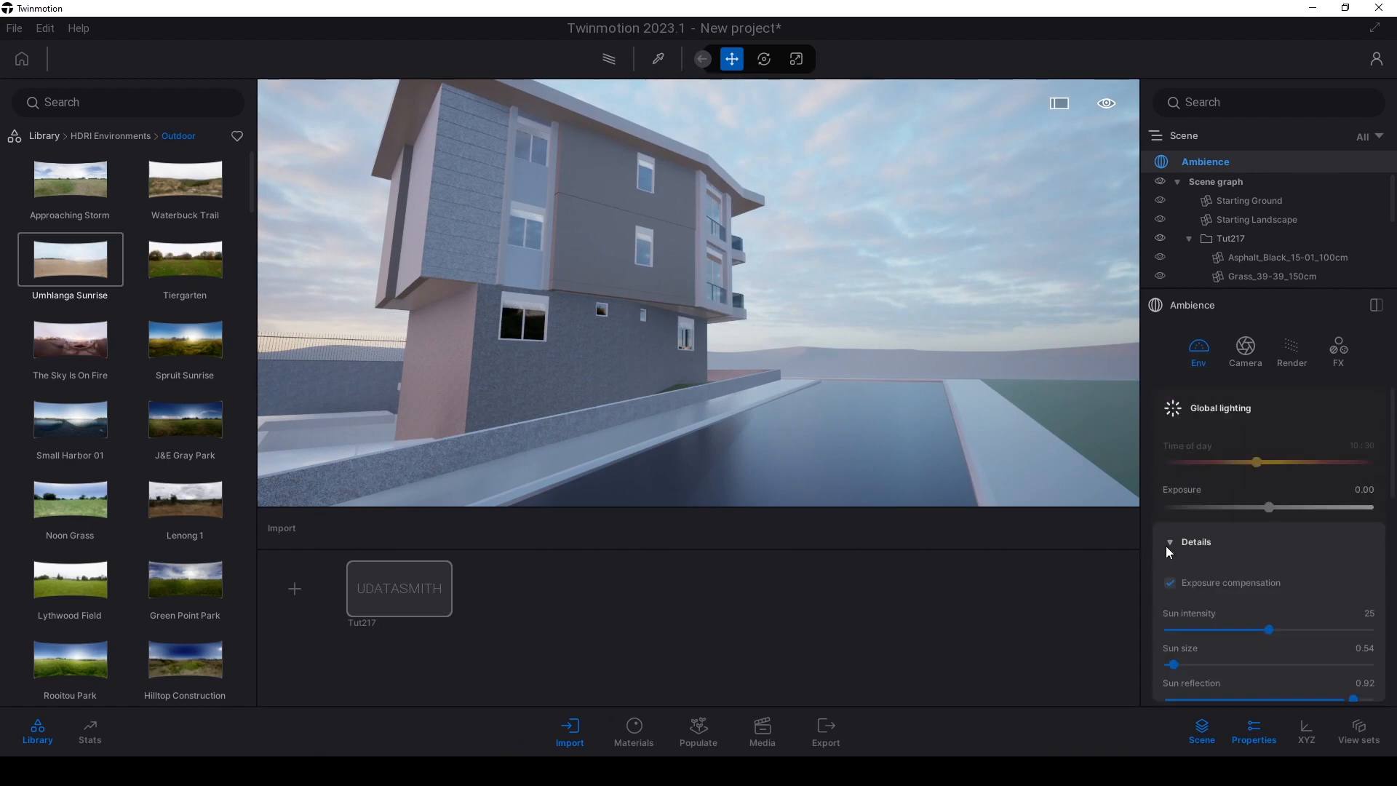
left_click(1169, 583)
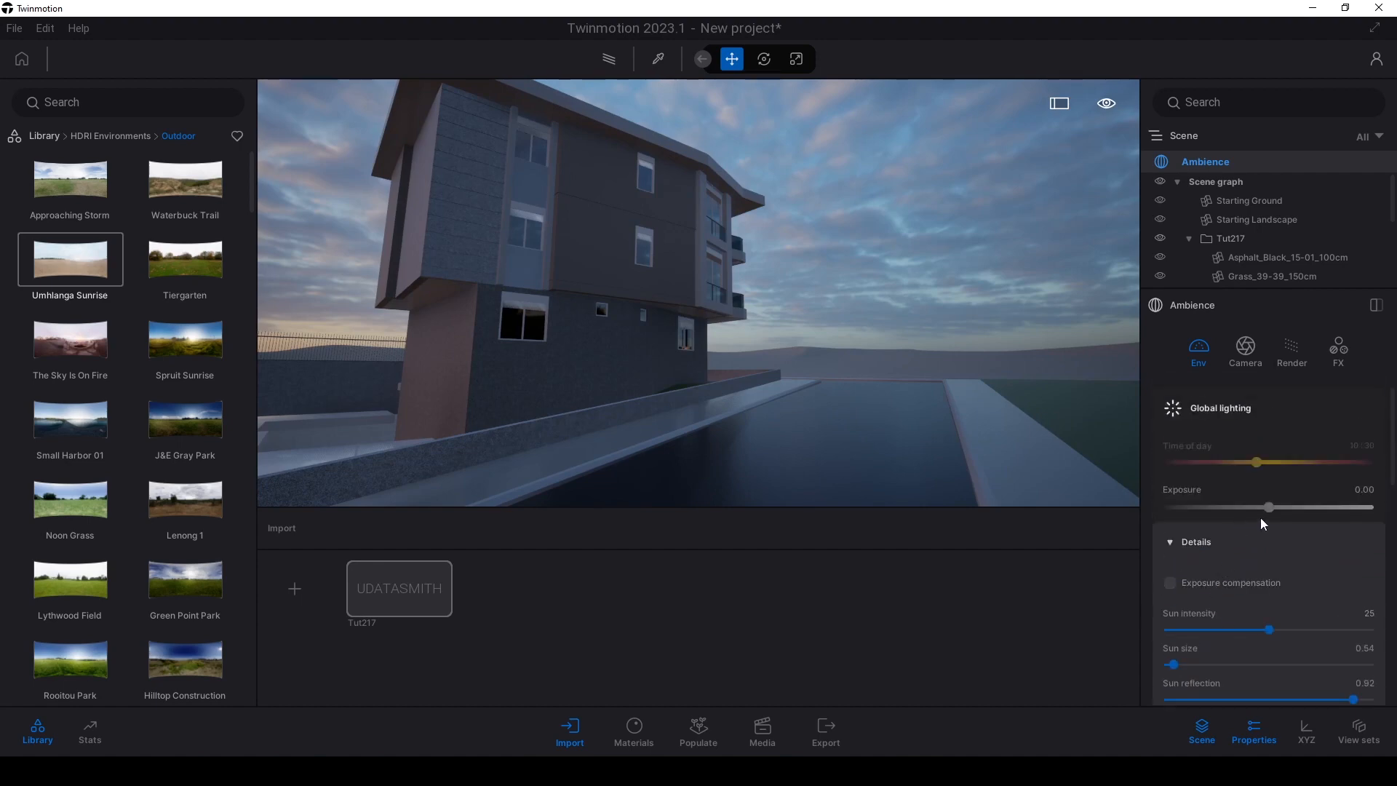
left_click_drag(1266, 506, 1277, 507)
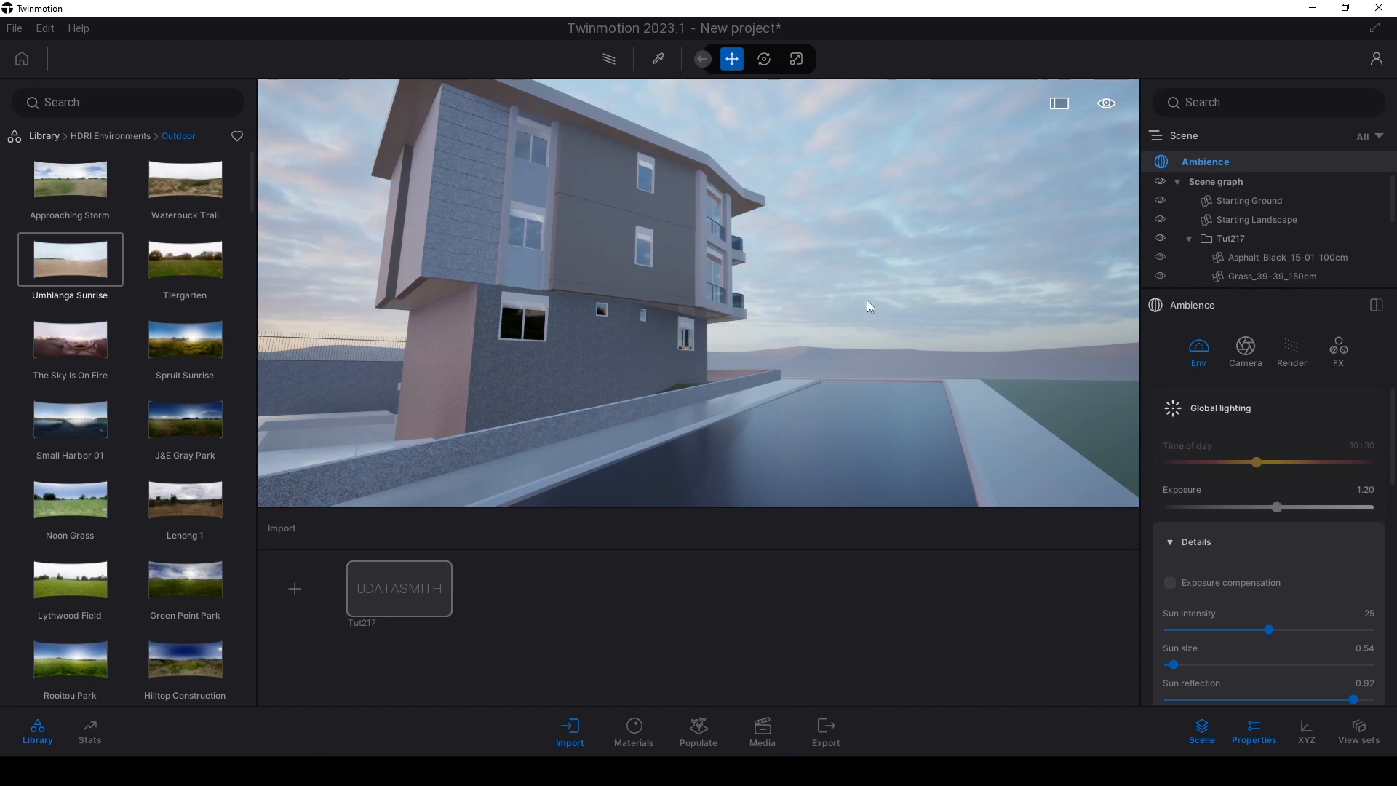
Frame the whole building from further back and enable the path tracer.
key("s")
right_click_drag(888, 318, 800, 319)
mouse_move(950, 368)
right_mouse_down()
mouse_move(939, 349)
mouse_move(950, 369)
right_mouse_up()
scroll(946, 366, "down", 2)
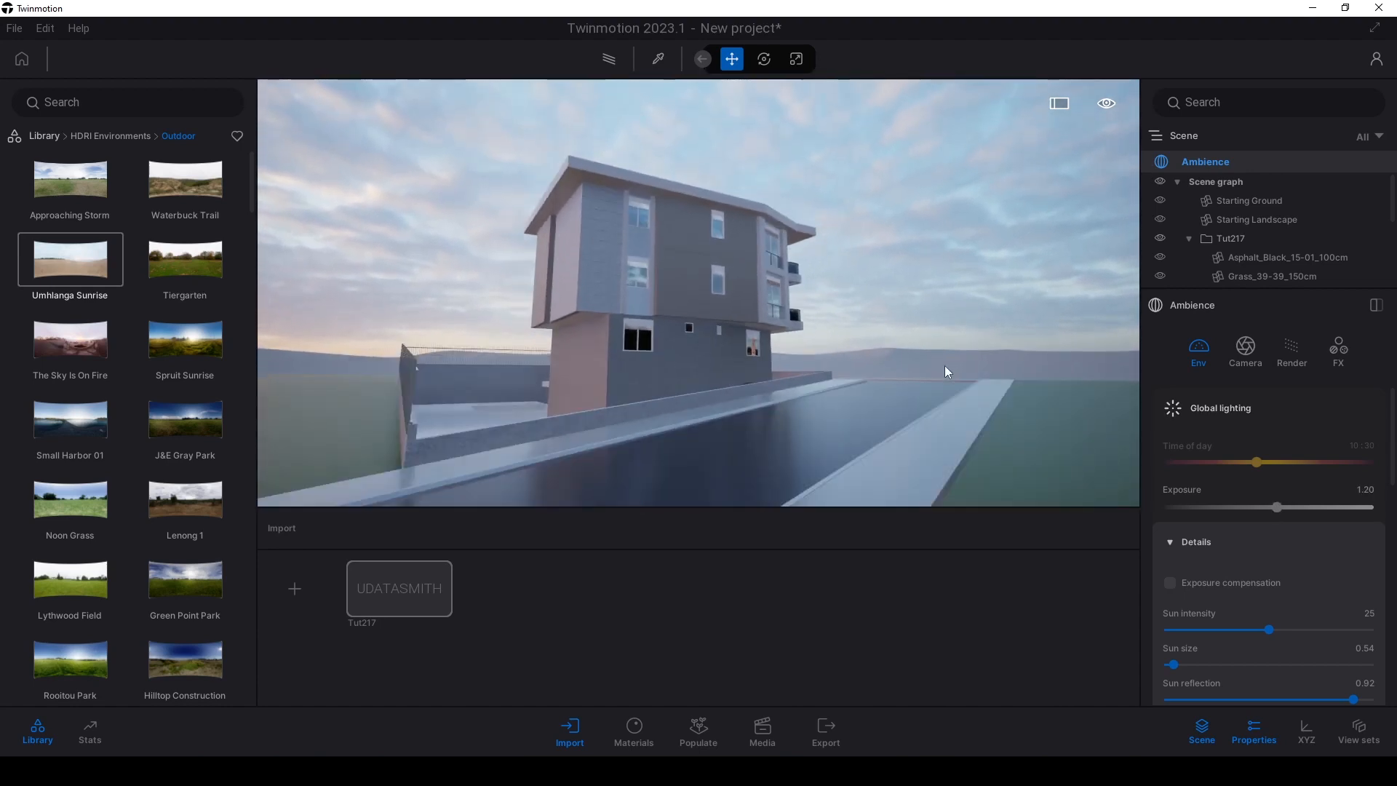
key("r")
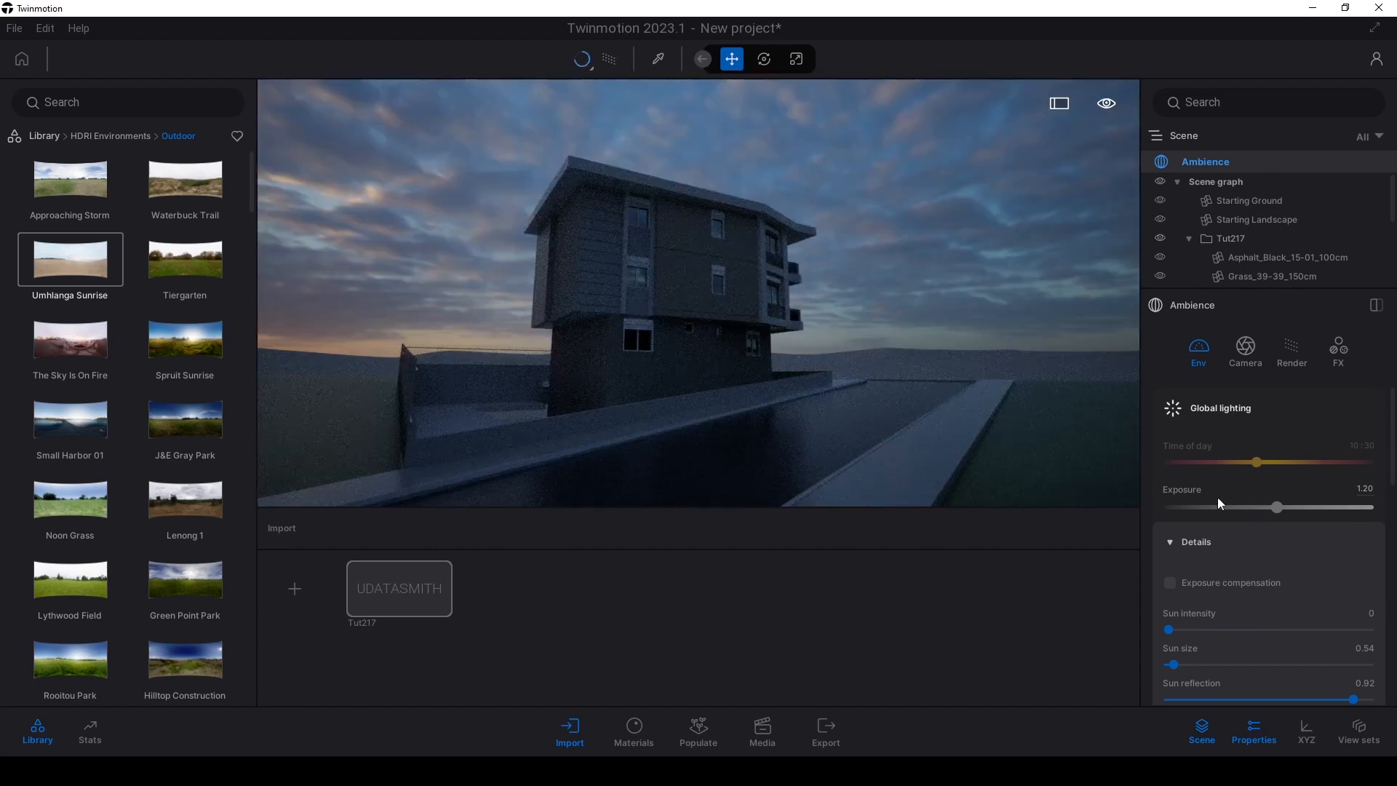
Set the HDRI intensity to 3.58 and the sun intensity to 50.
scroll(1211, 568, "down", 6)
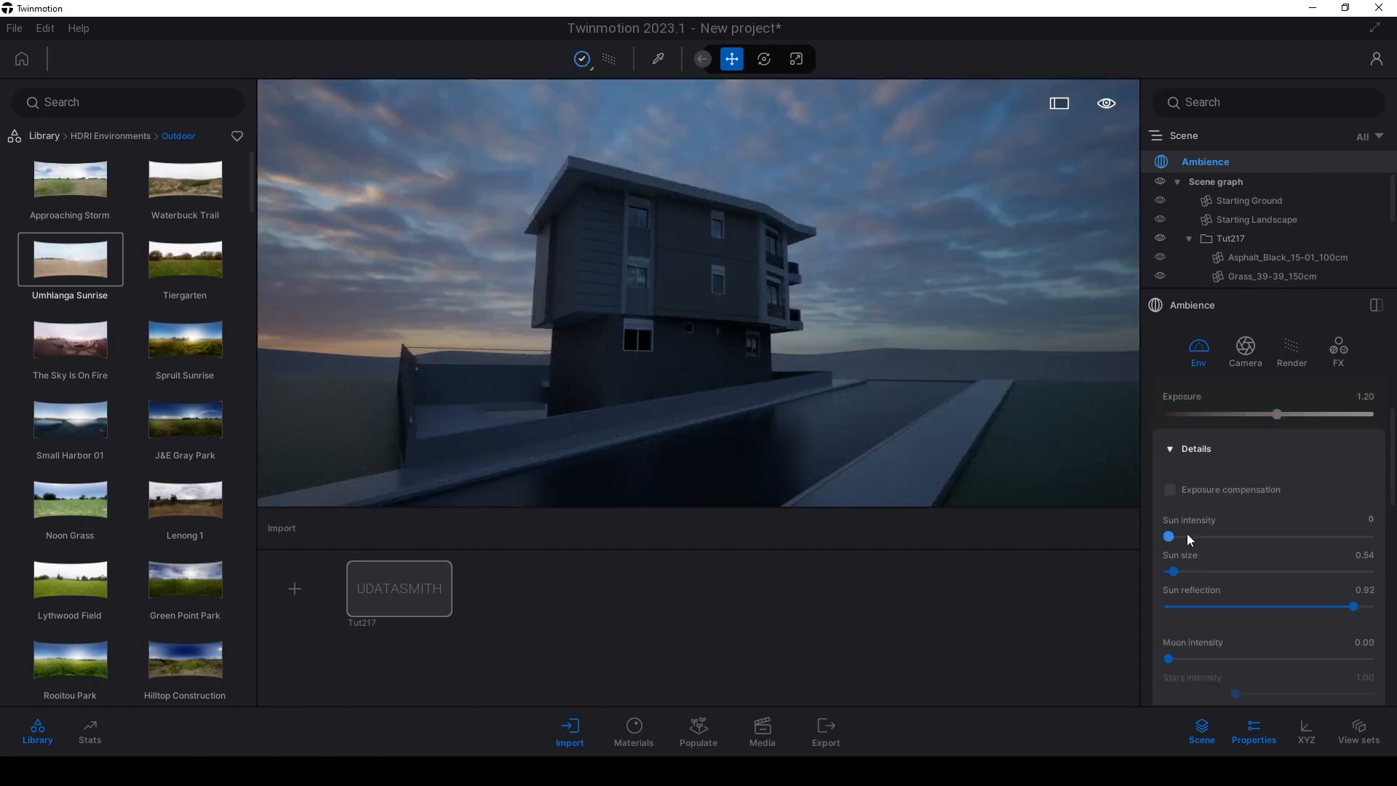
scroll(1193, 575, "down", 2)
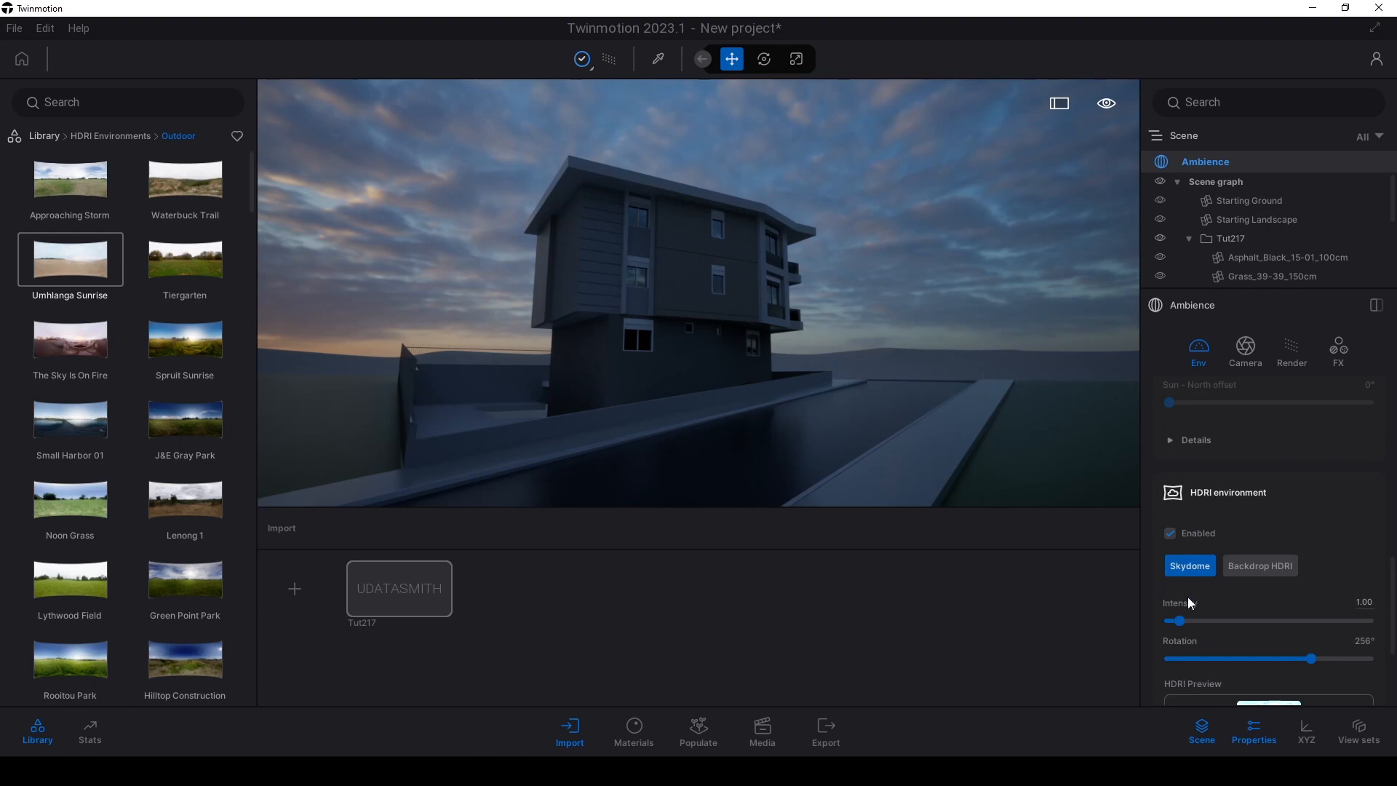
left_click_drag(1180, 623, 1206, 623)
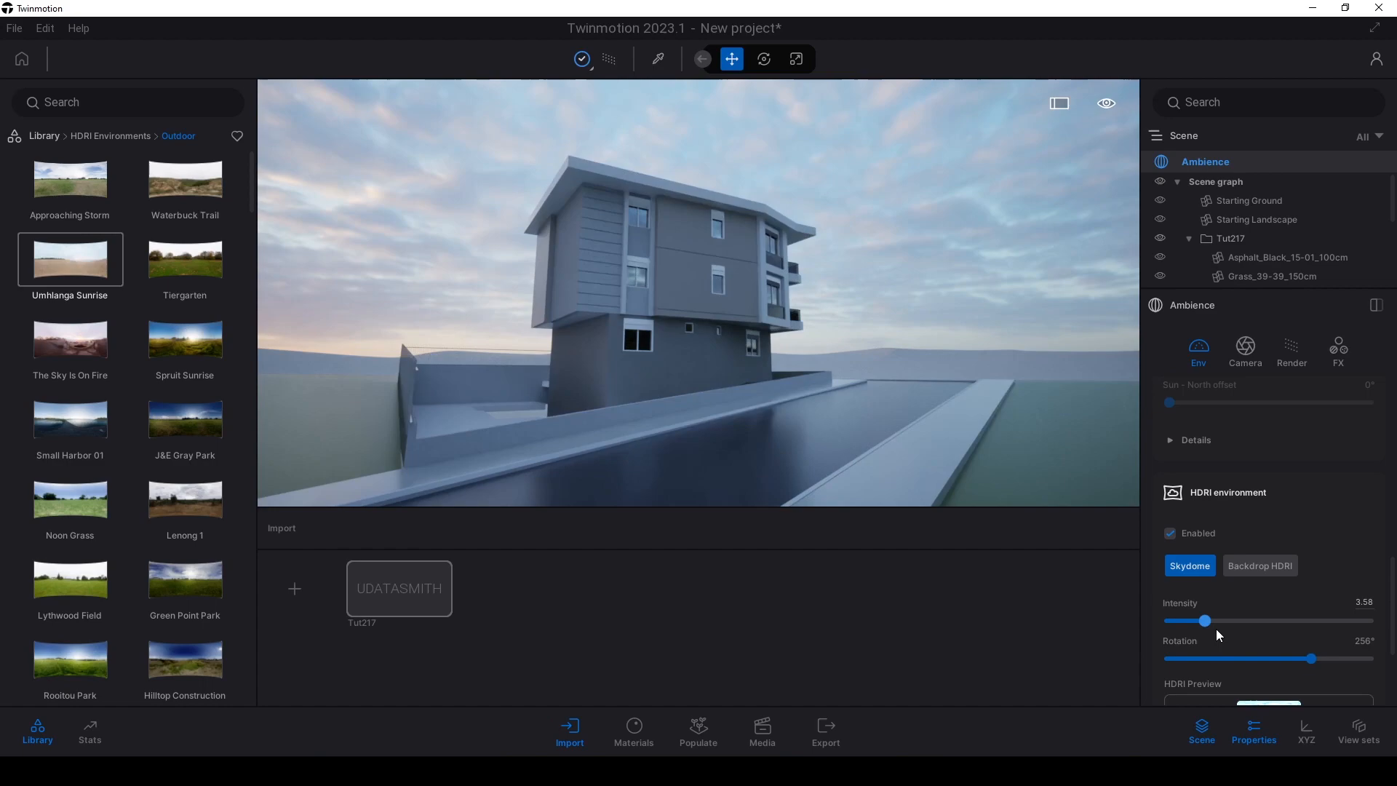
scroll(1216, 631, "up", 15)
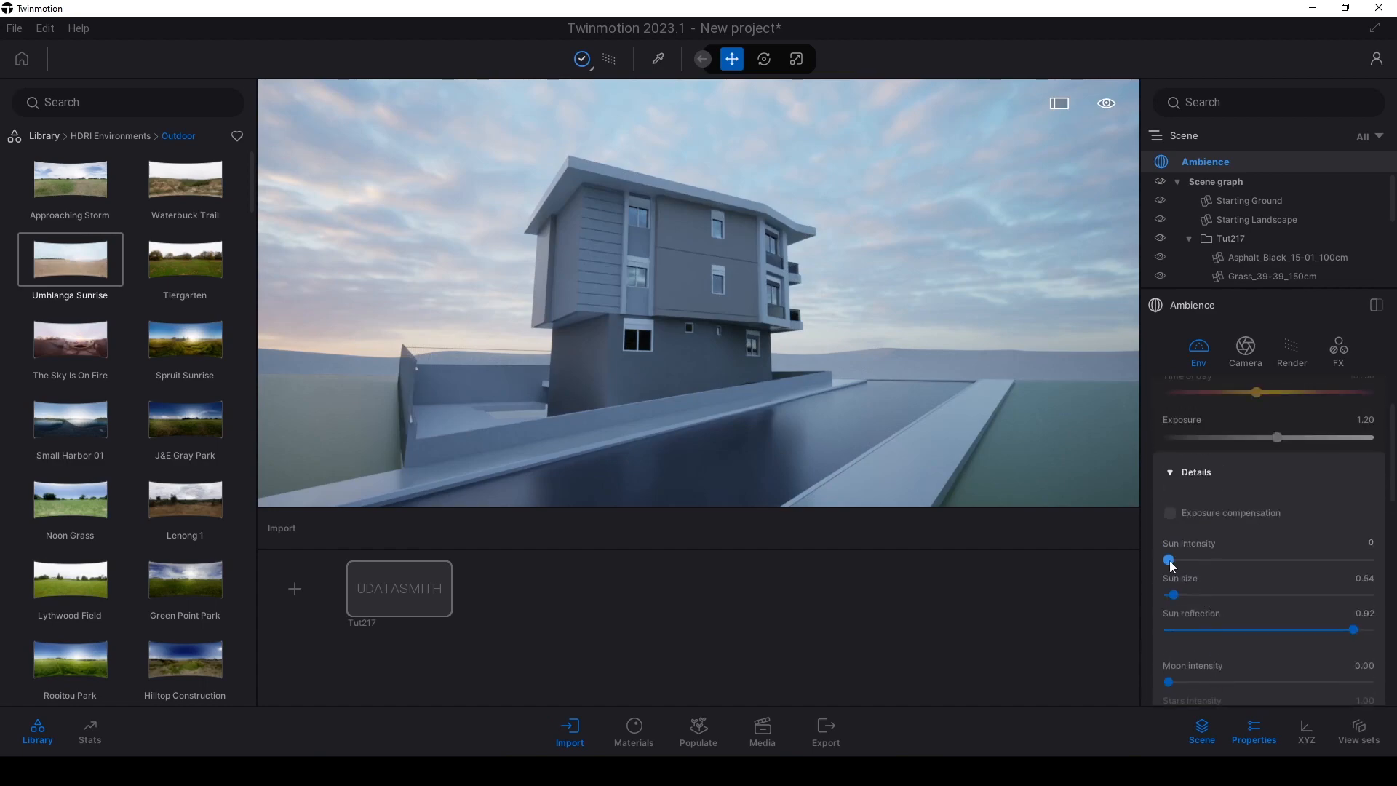
left_click_drag(1169, 560, 1390, 563)
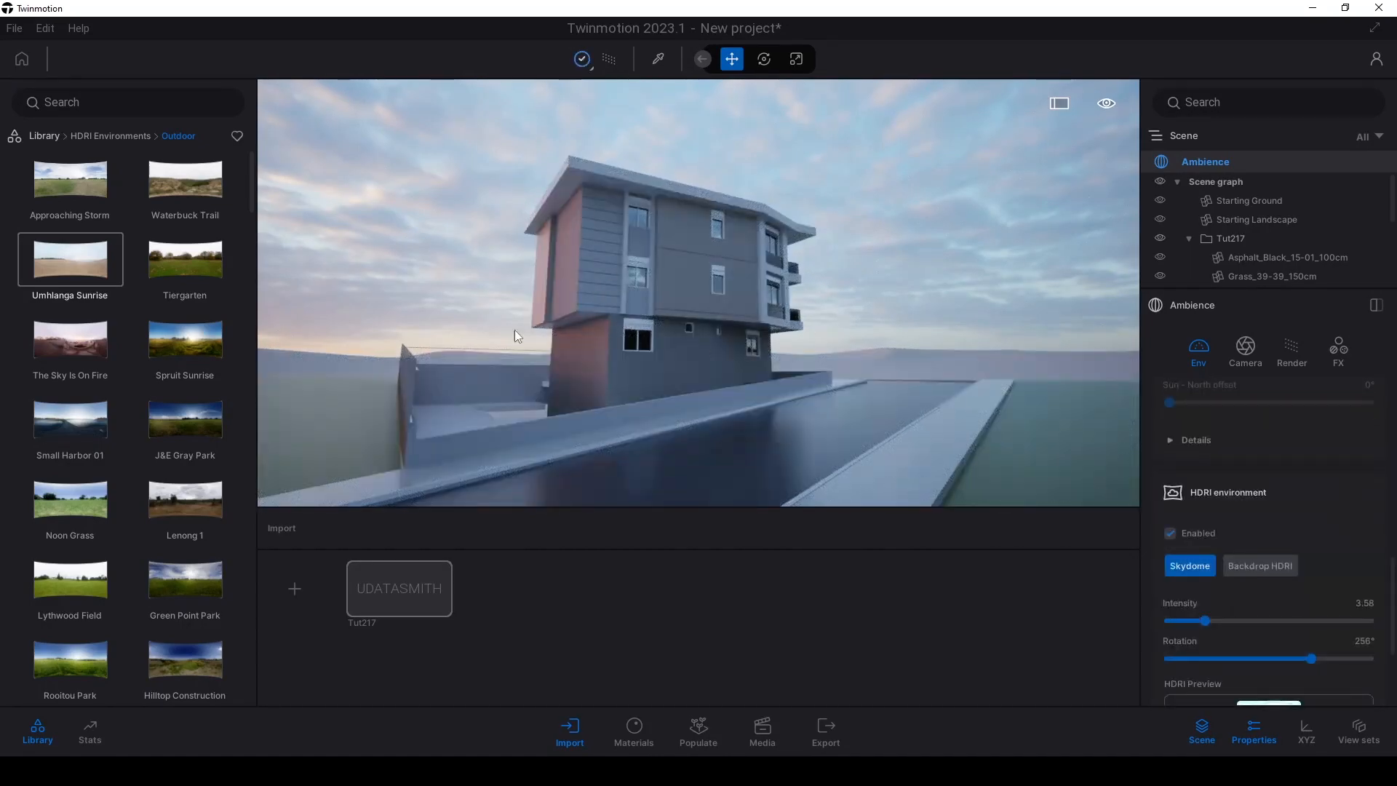
Set the HDRI rotation to 319° after trying 360°, and raise the HDRI intensity above 3.58.
scroll(1207, 522, "down", 2)
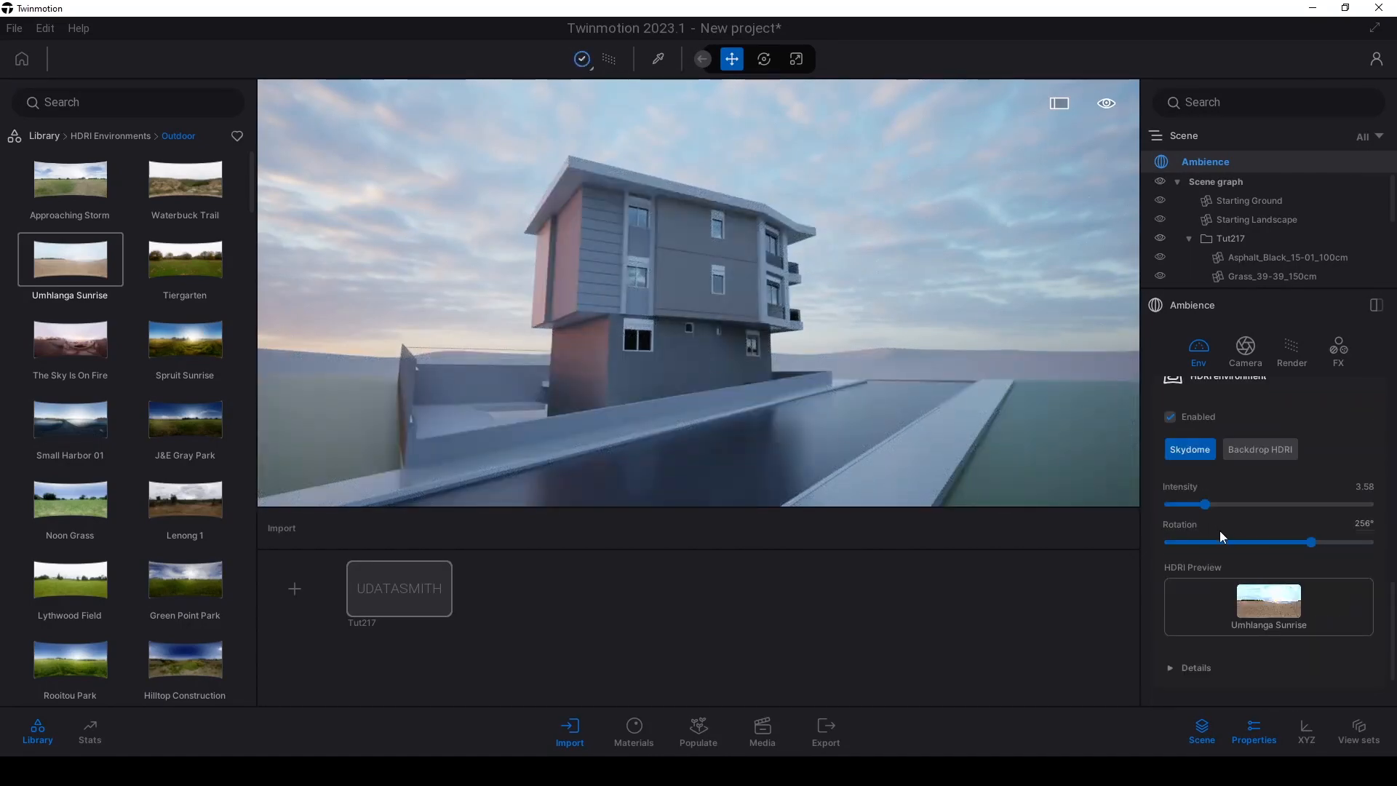
left_click_drag(1311, 564, 1370, 565)
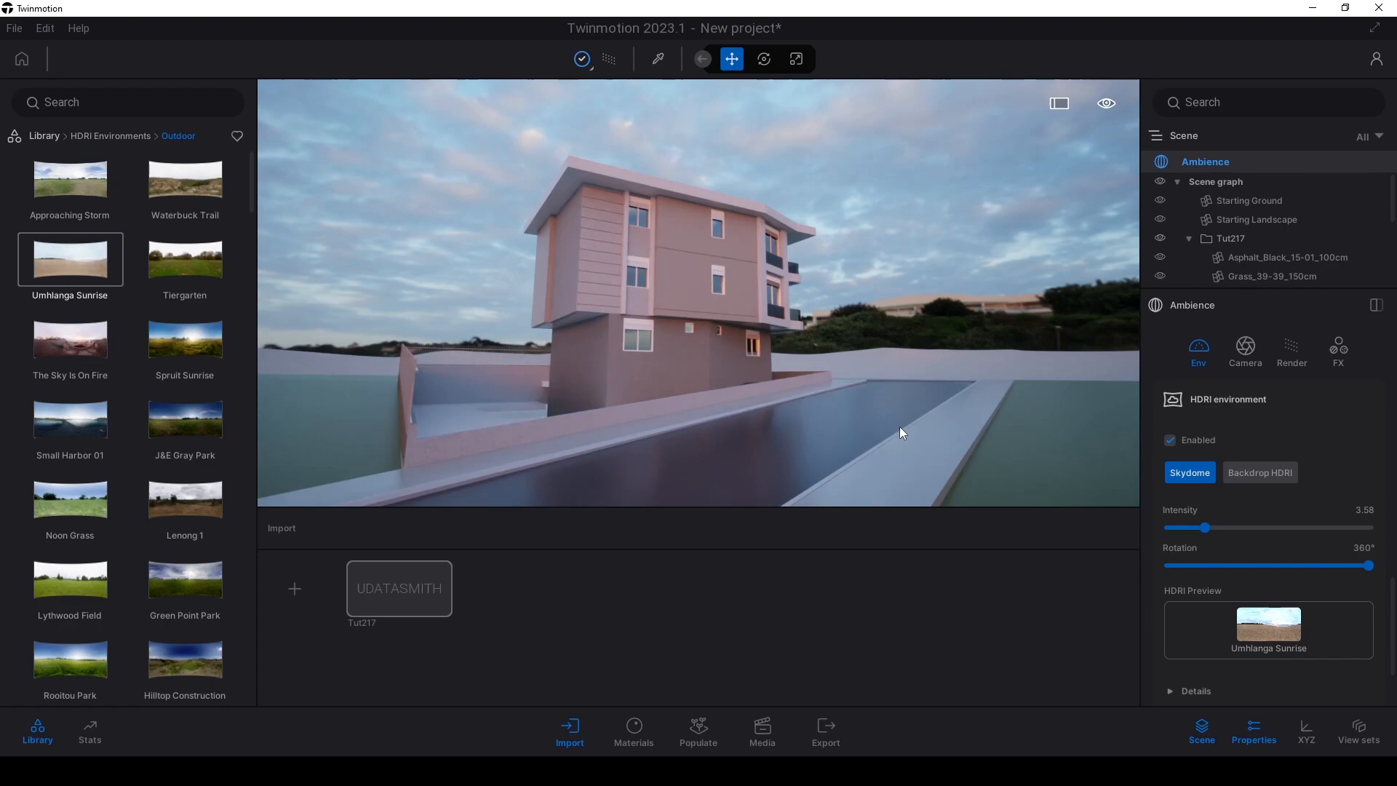
left_click(1345, 565)
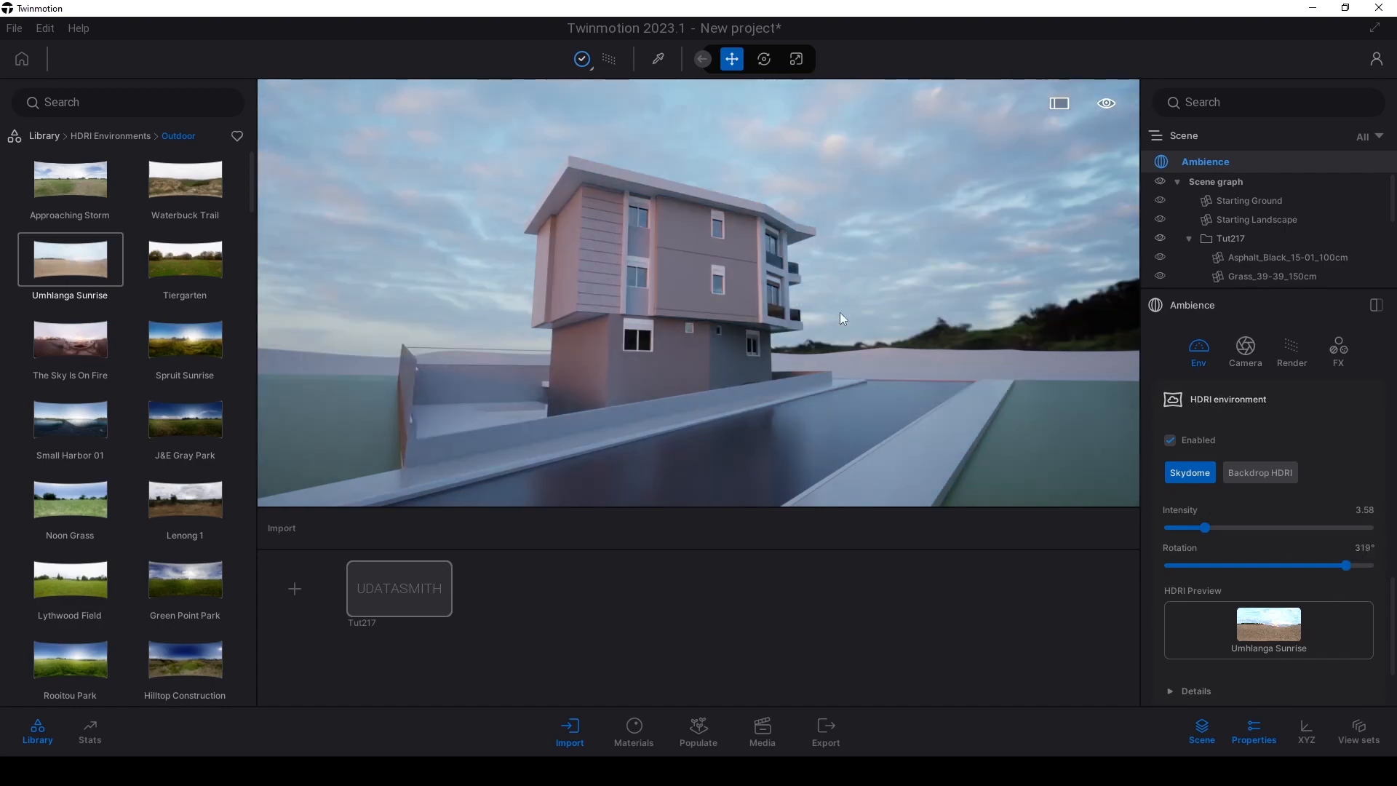
left_click(1211, 530)
left_click_drag(1230, 528, 1225, 528)
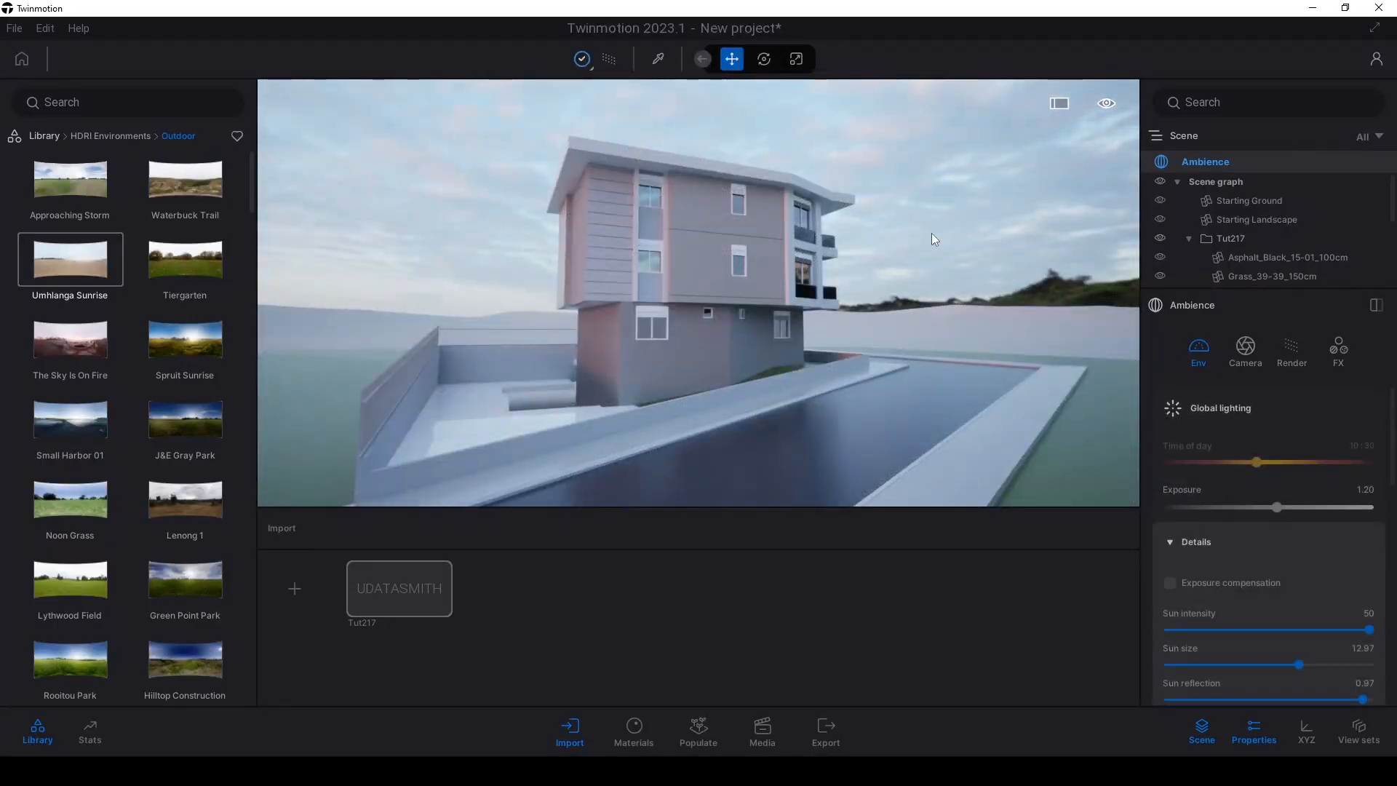
Pick the road's asphalt material from the model and examine its color, UV and roughness settings.
scroll(932, 233, "up", 2)
scroll(930, 233, "up", 2)
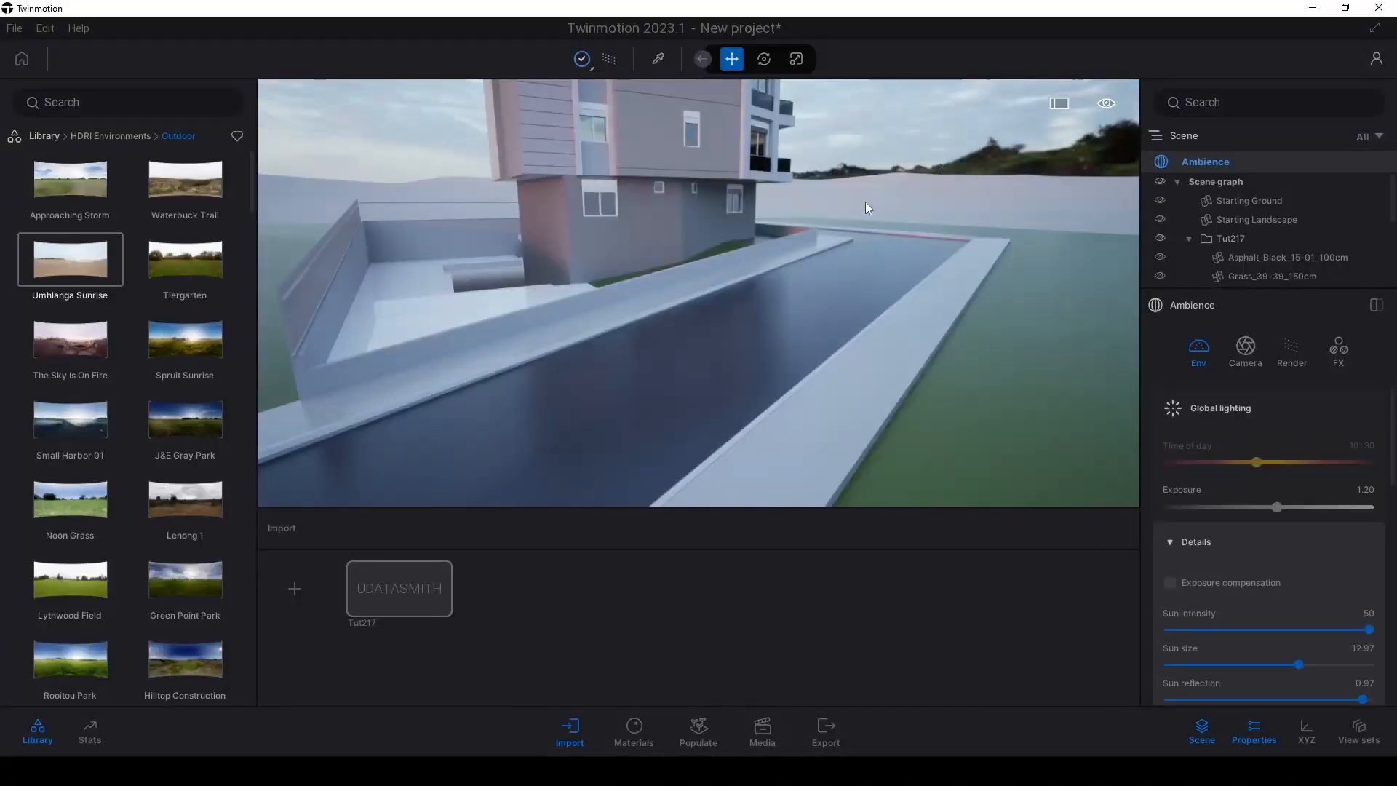
left_click(657, 68)
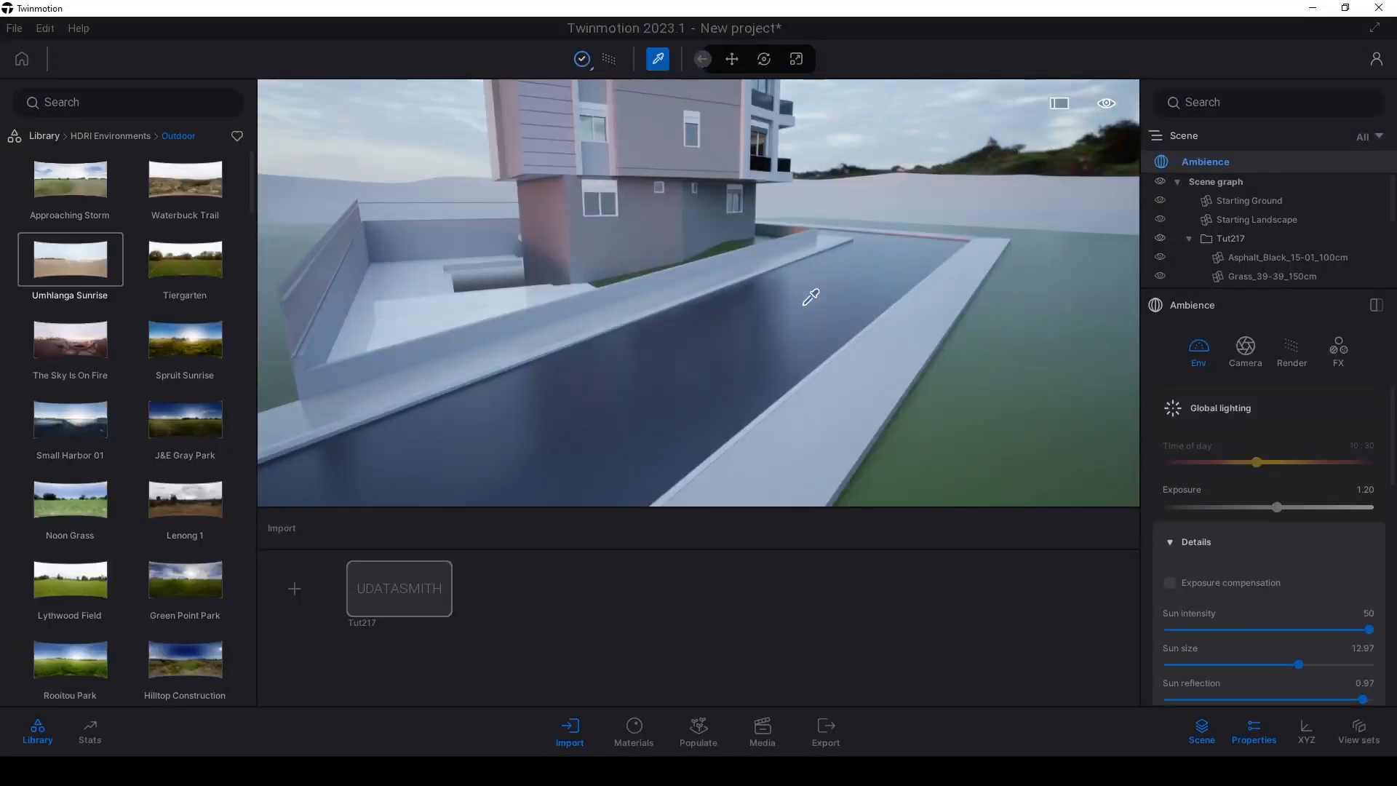
left_click(753, 314)
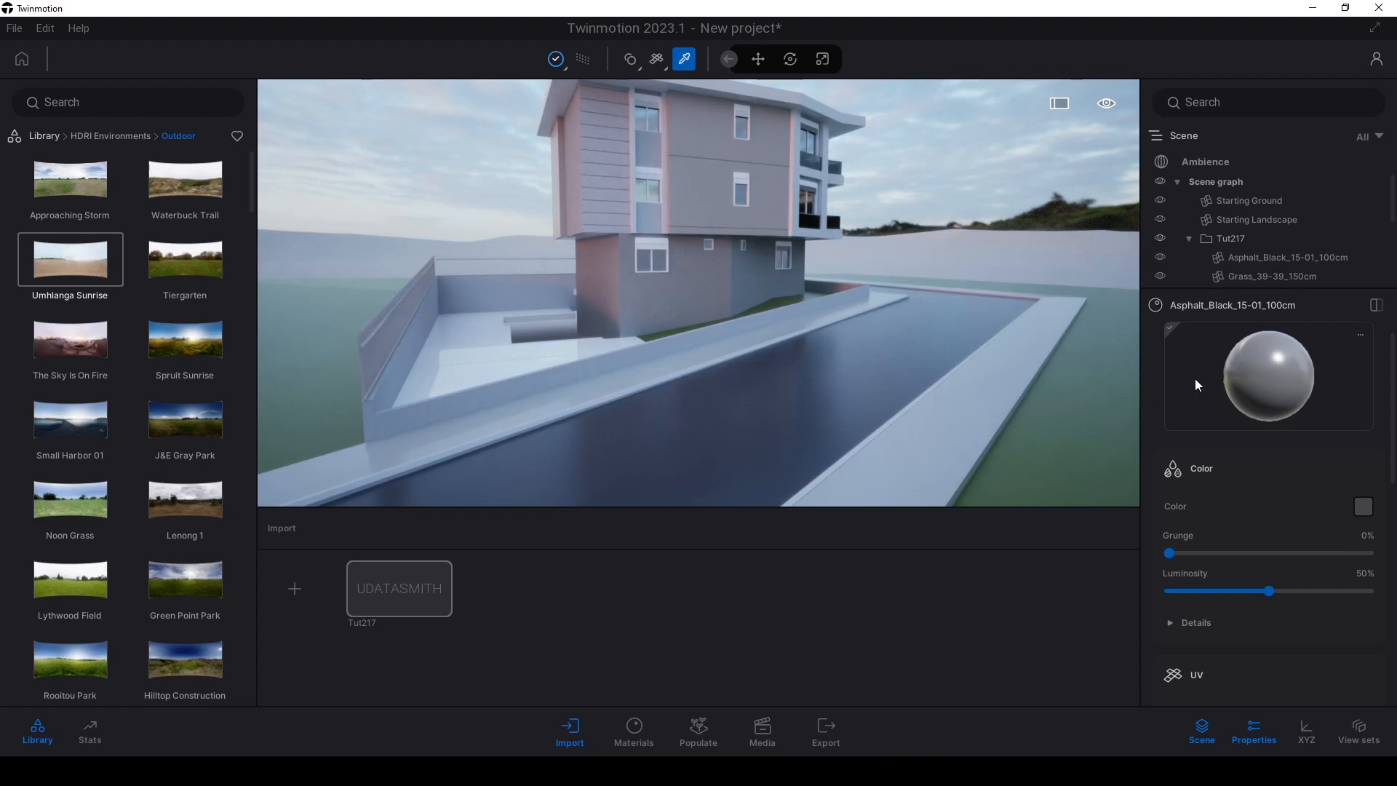
left_click_drag(1391, 397, 1386, 494)
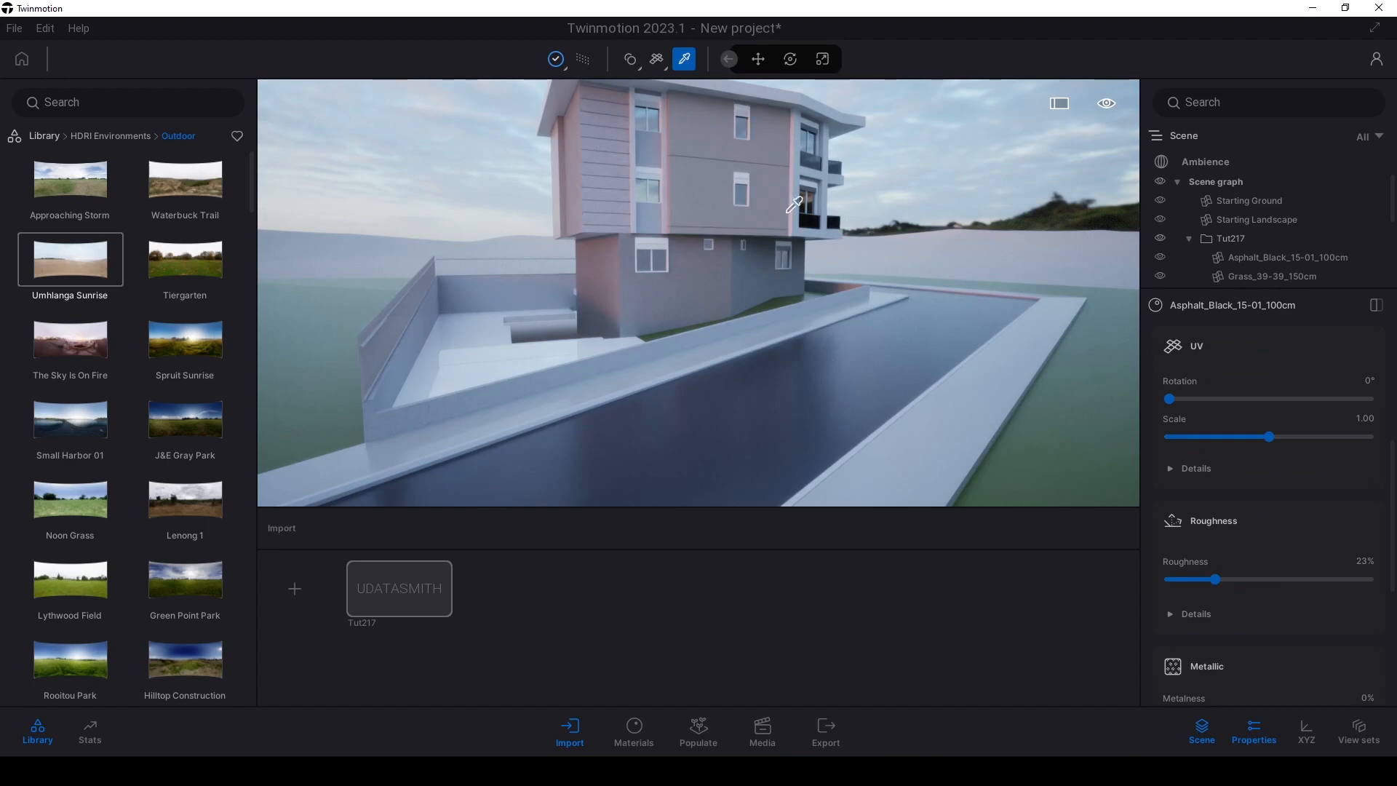
key("Escape")
Apply the first Fine Road surface from the Megascans fine asphalt collection to the road.
left_click(51, 136)
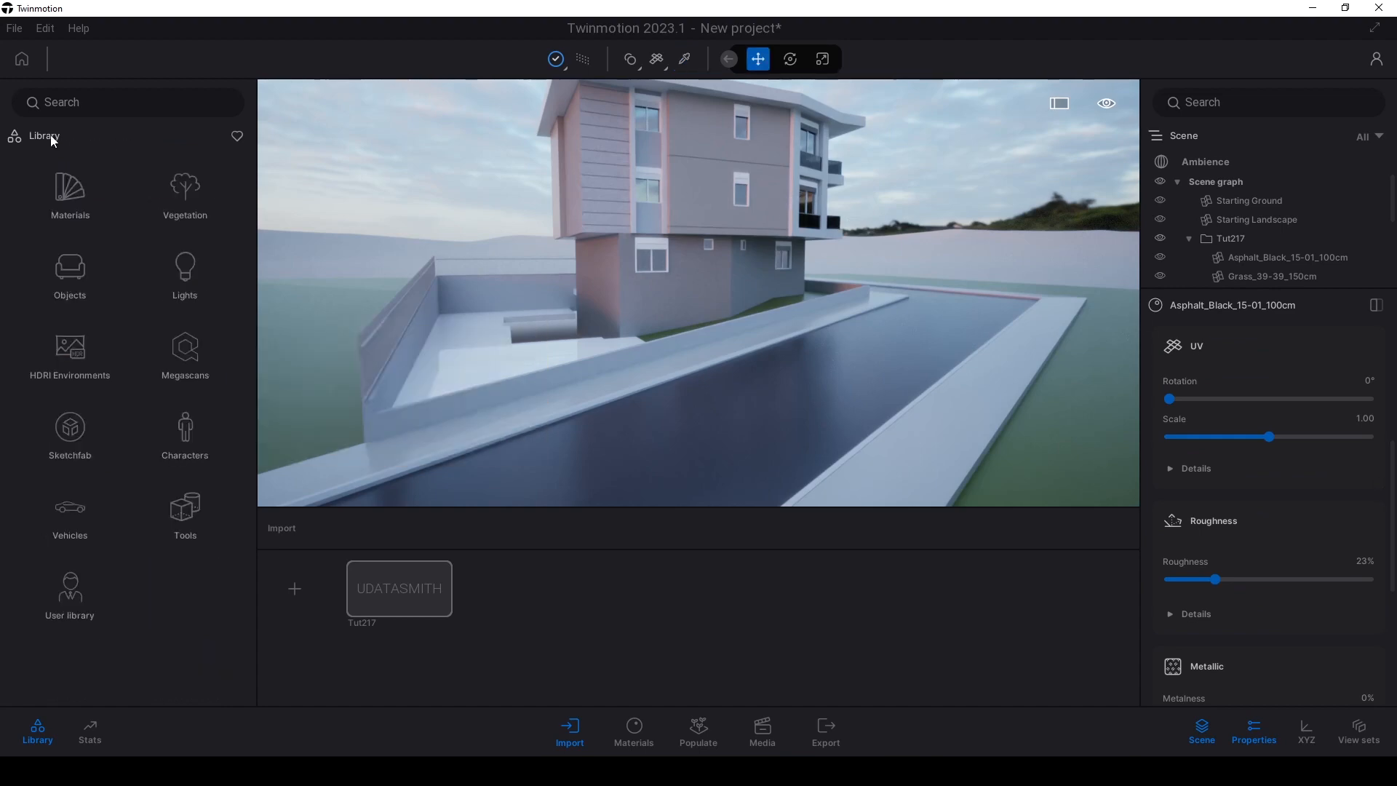
left_click(186, 350)
left_click(80, 280)
scroll(84, 395, "down", 5)
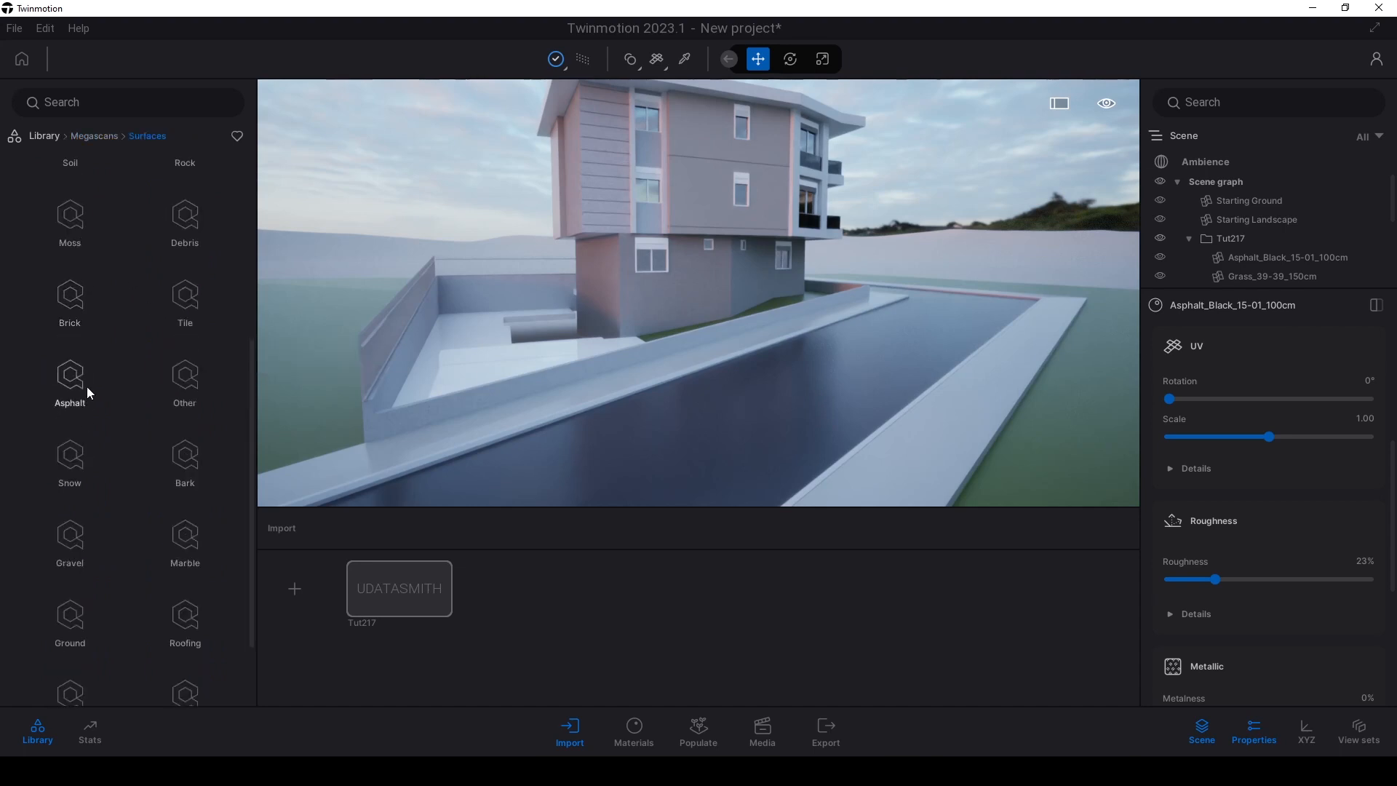
left_click(73, 386)
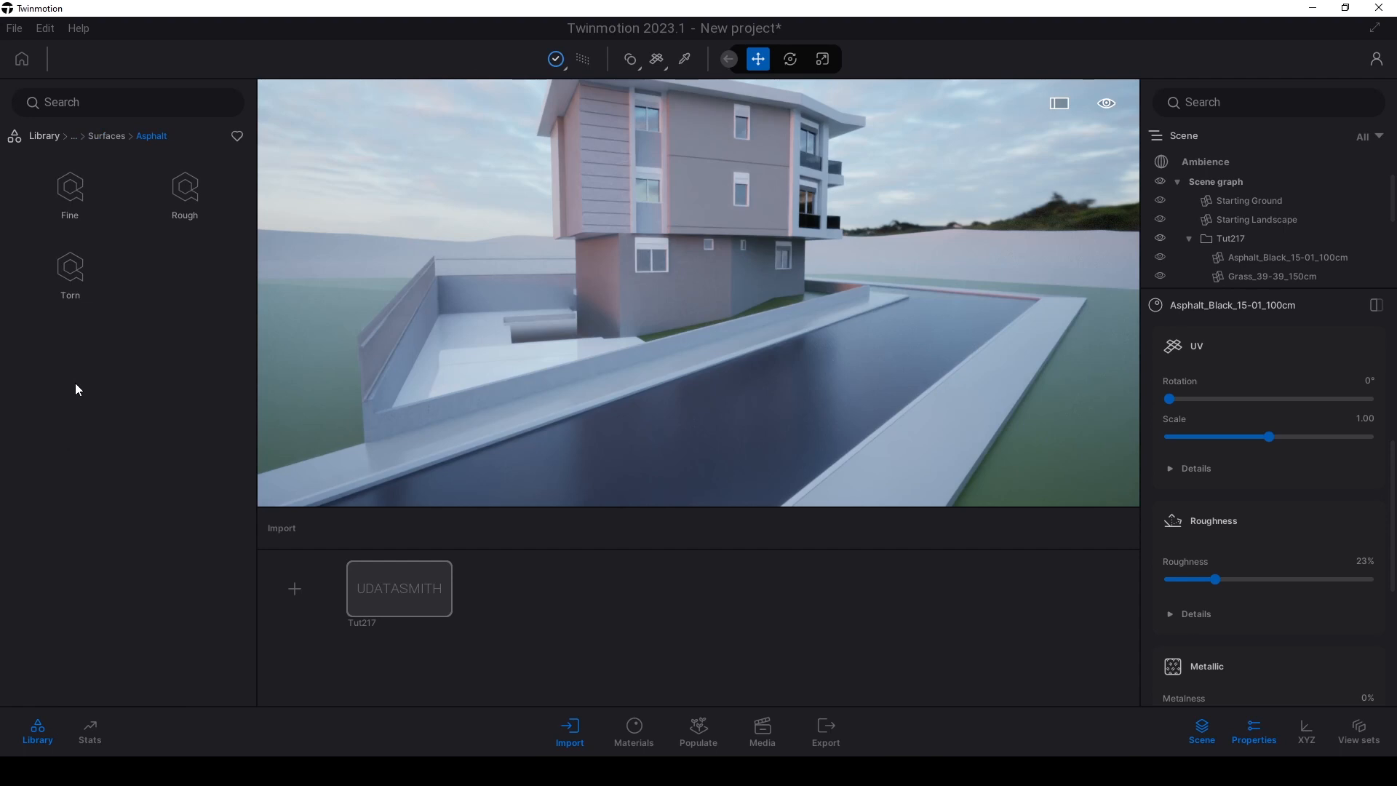
left_click(64, 188)
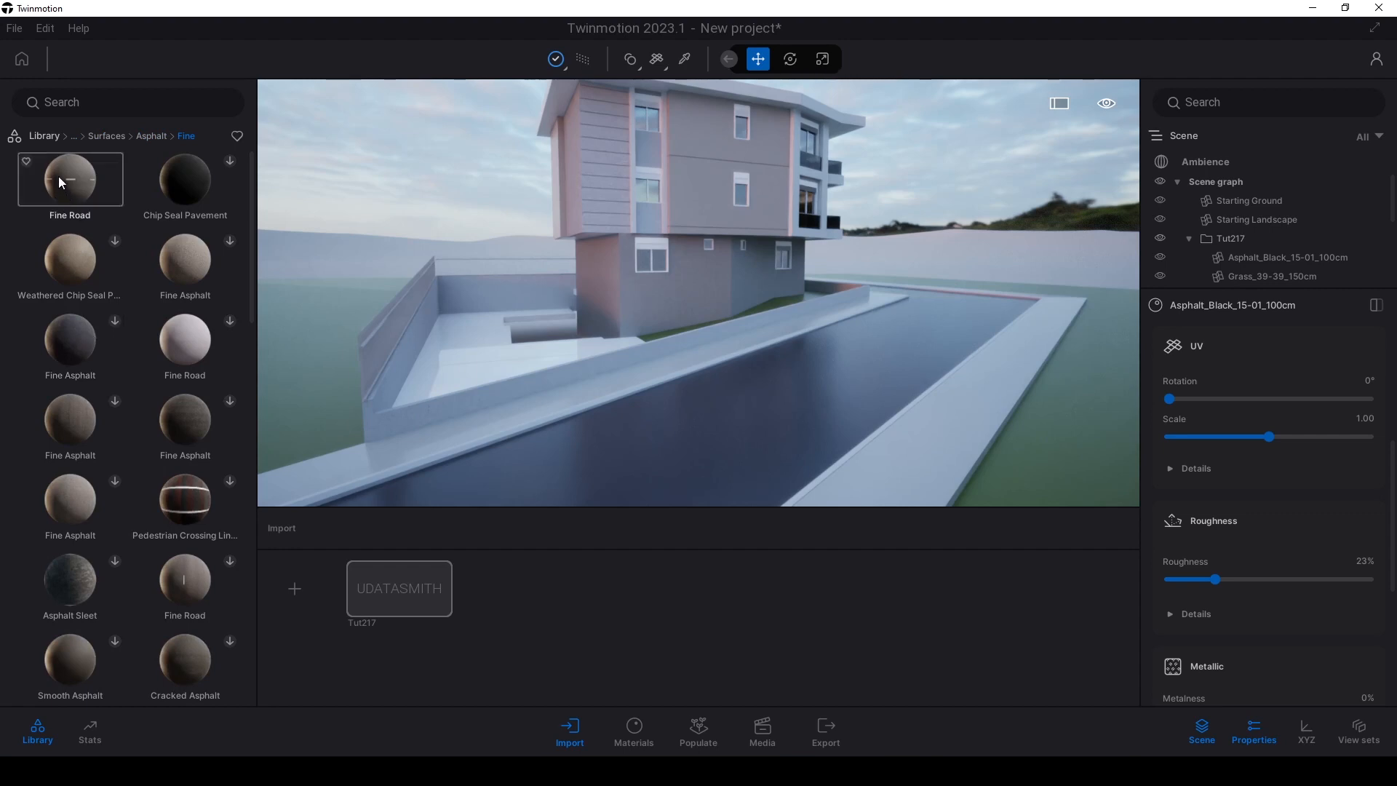
left_click_drag(58, 173, 746, 387)
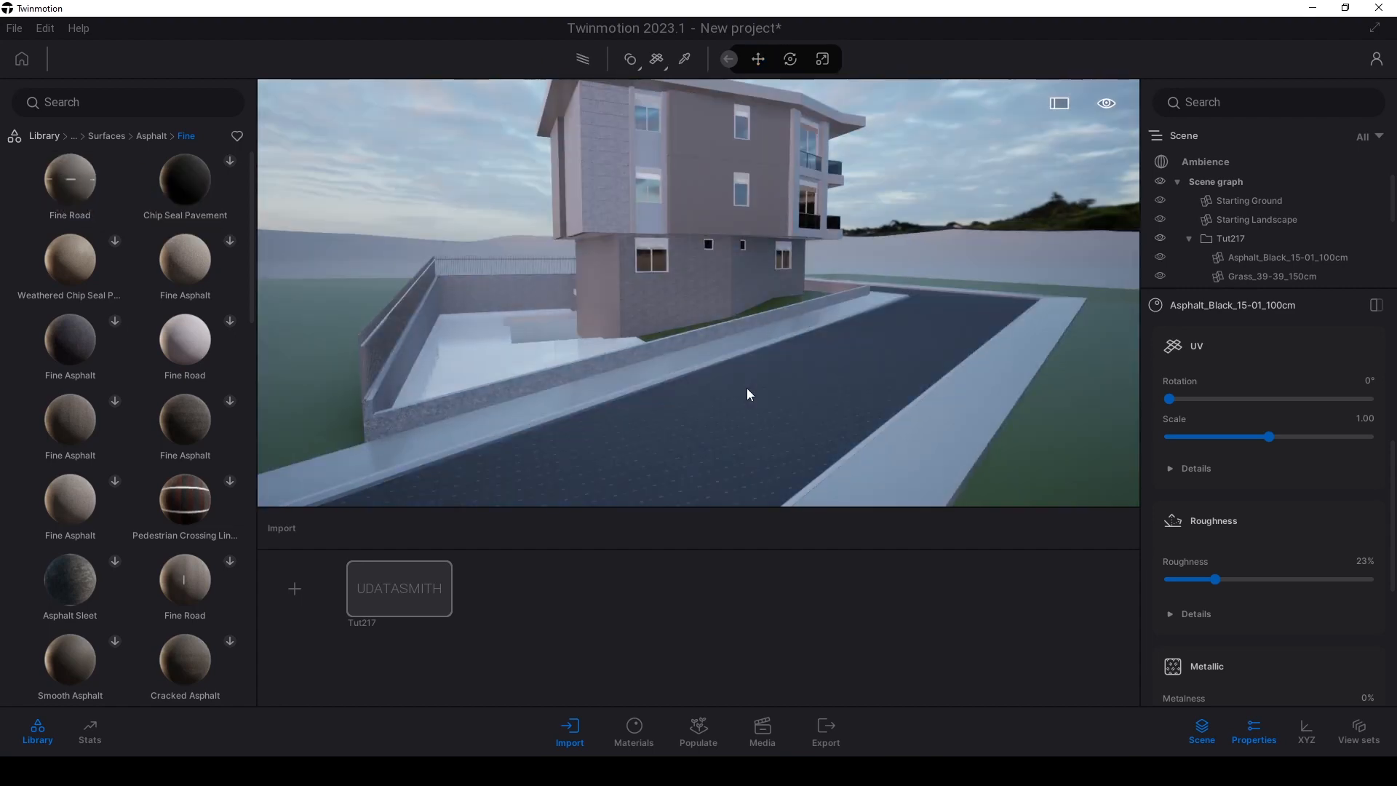
Set the Fine Road material's UV scale to 10.00 and inspect the lane markings along the road.
right_click_drag(798, 300, 803, 382)
scroll(801, 306, "up", 6)
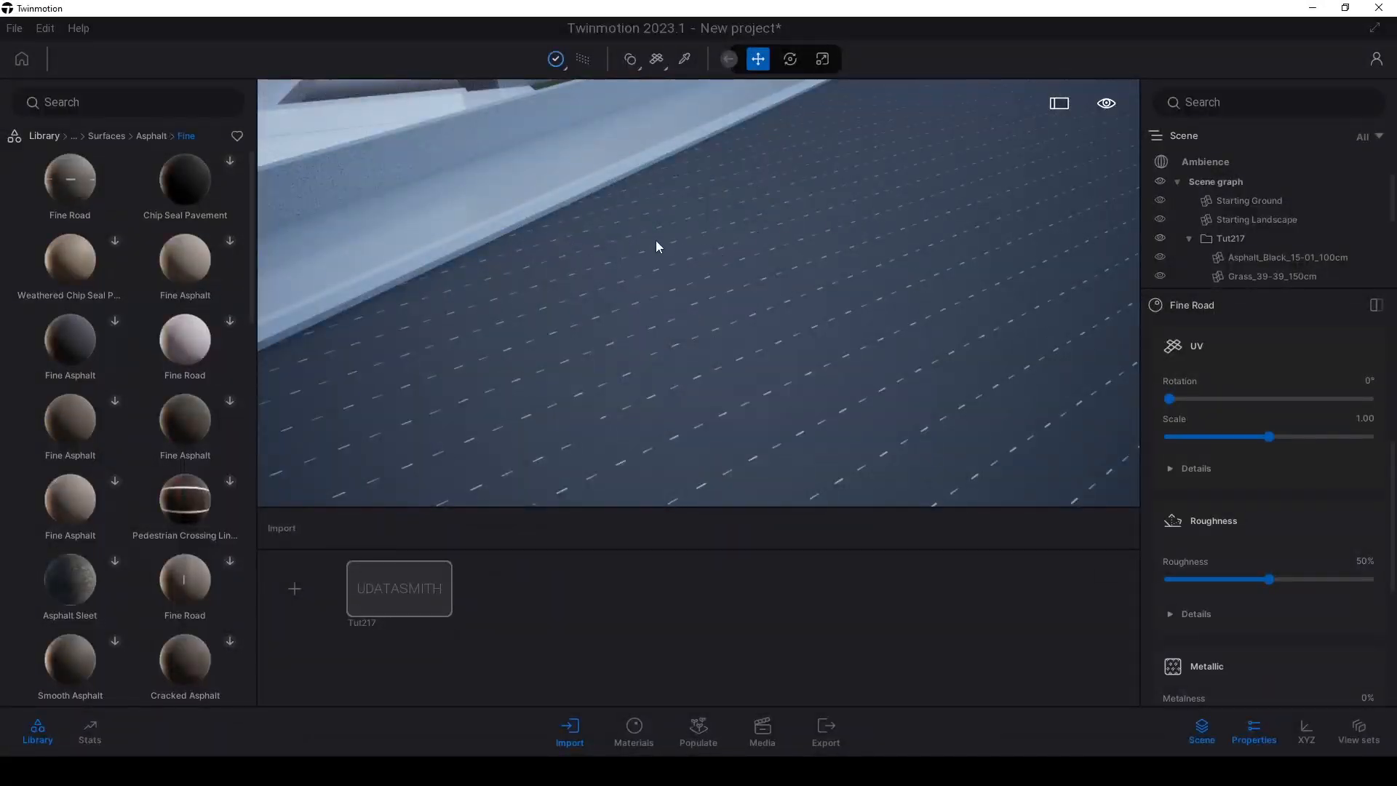
left_click_drag(1170, 398, 1125, 384)
left_click_drag(1263, 438, 1369, 438)
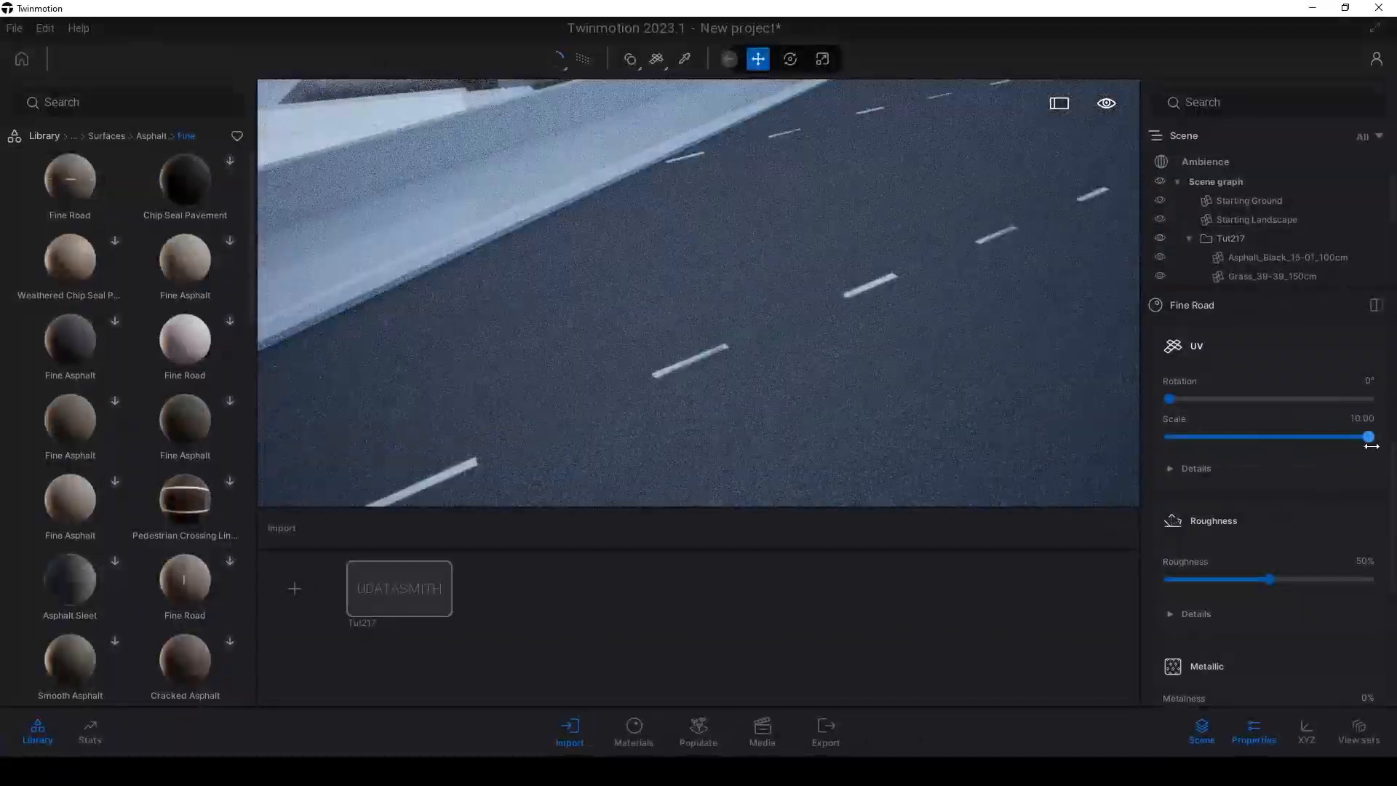
right_click_drag(873, 312, 682, 190)
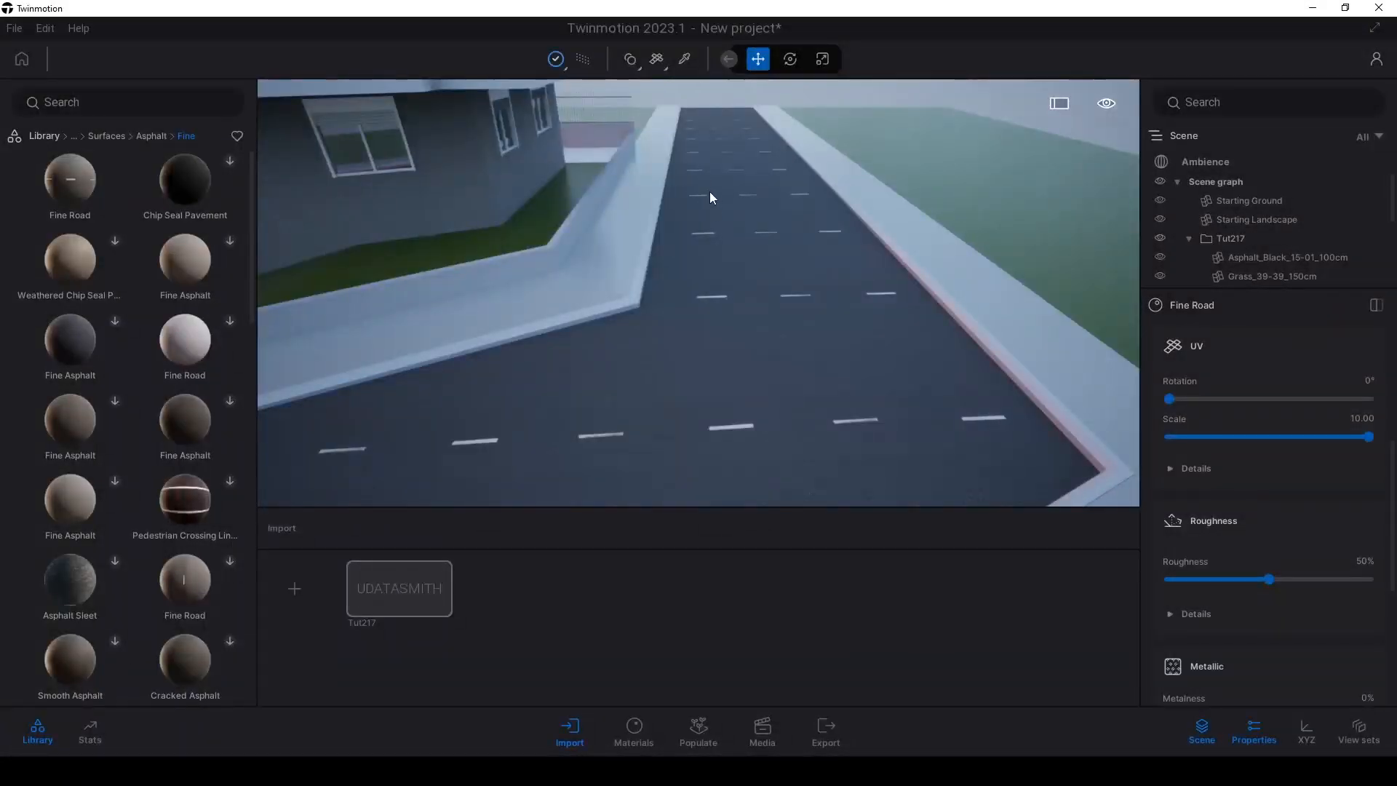
Choose From object UV as the texture mapping mode.
left_click(653, 62)
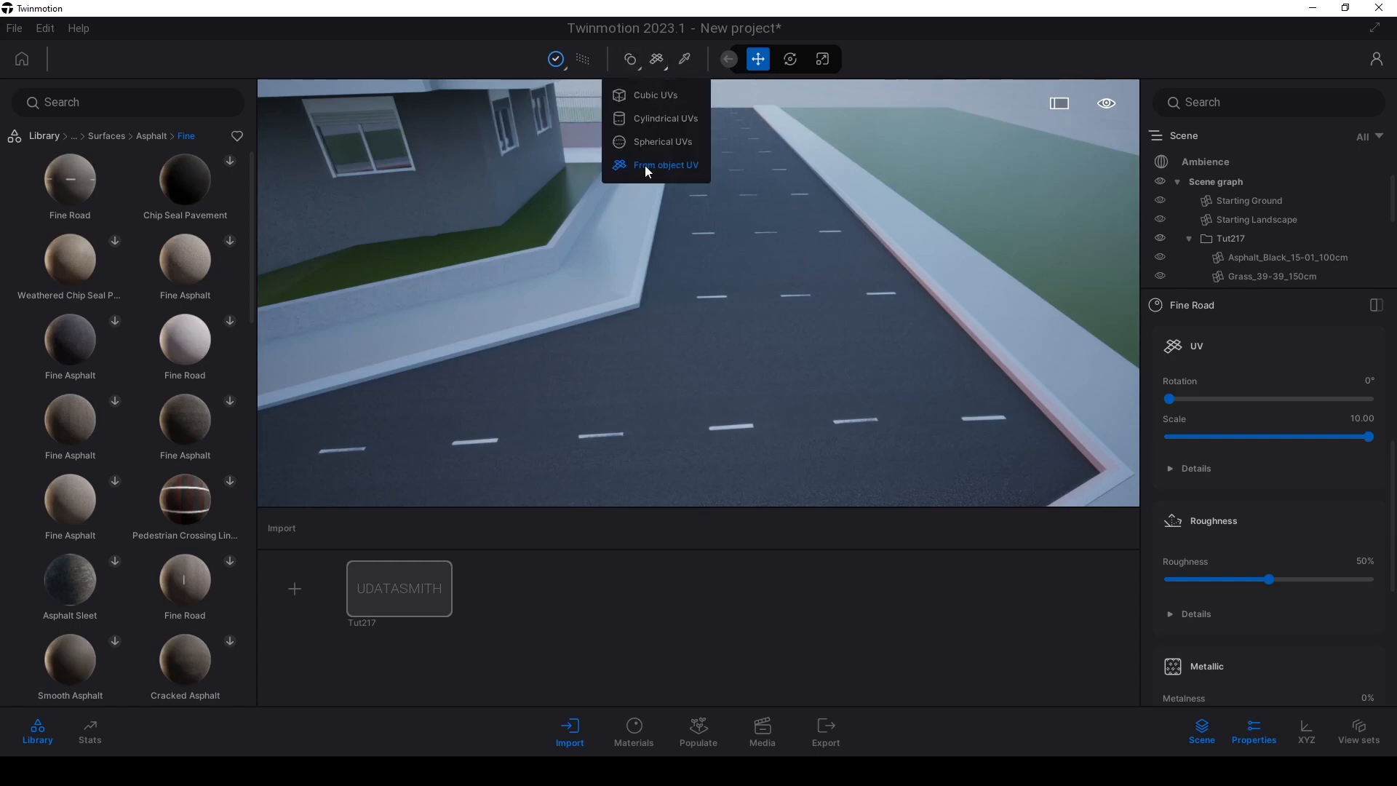
left_click(683, 168)
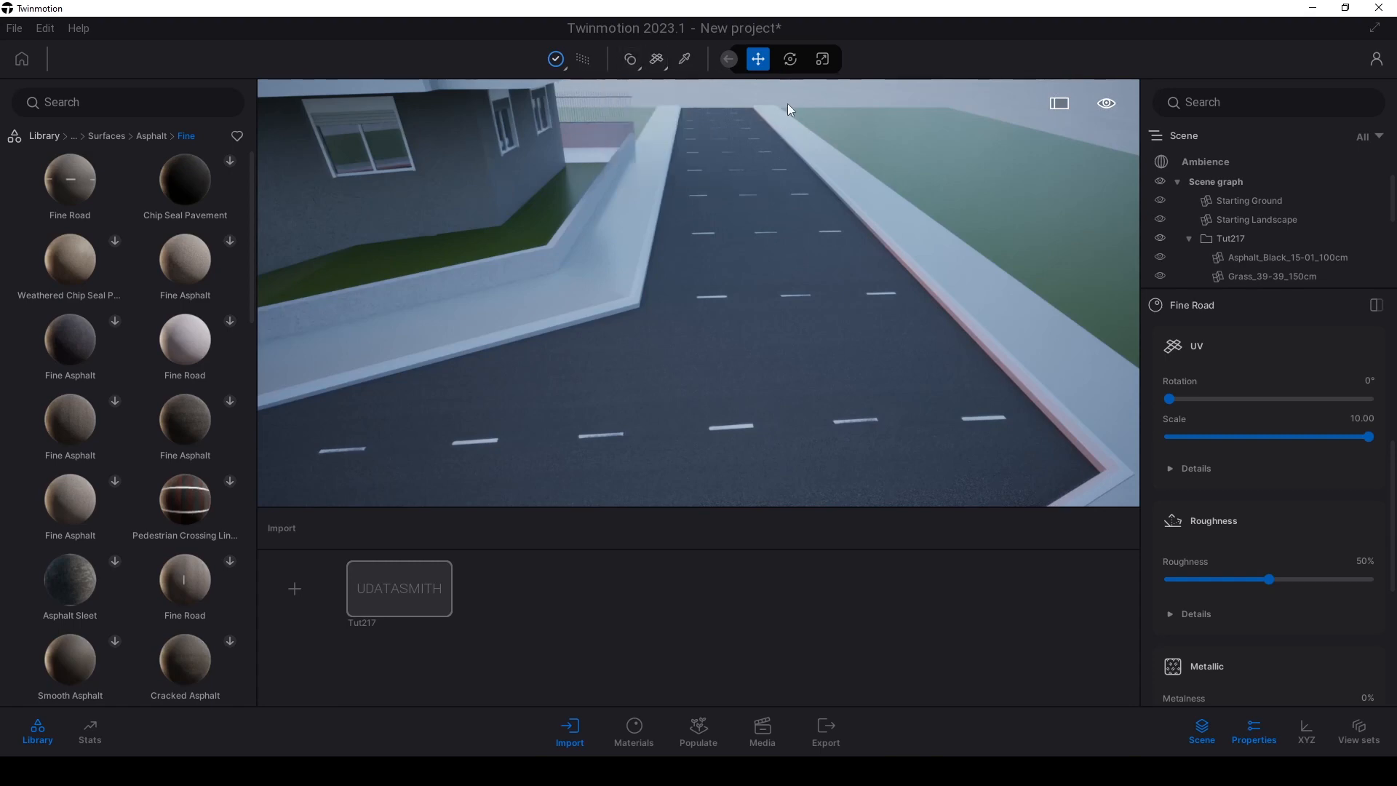
left_click(793, 100)
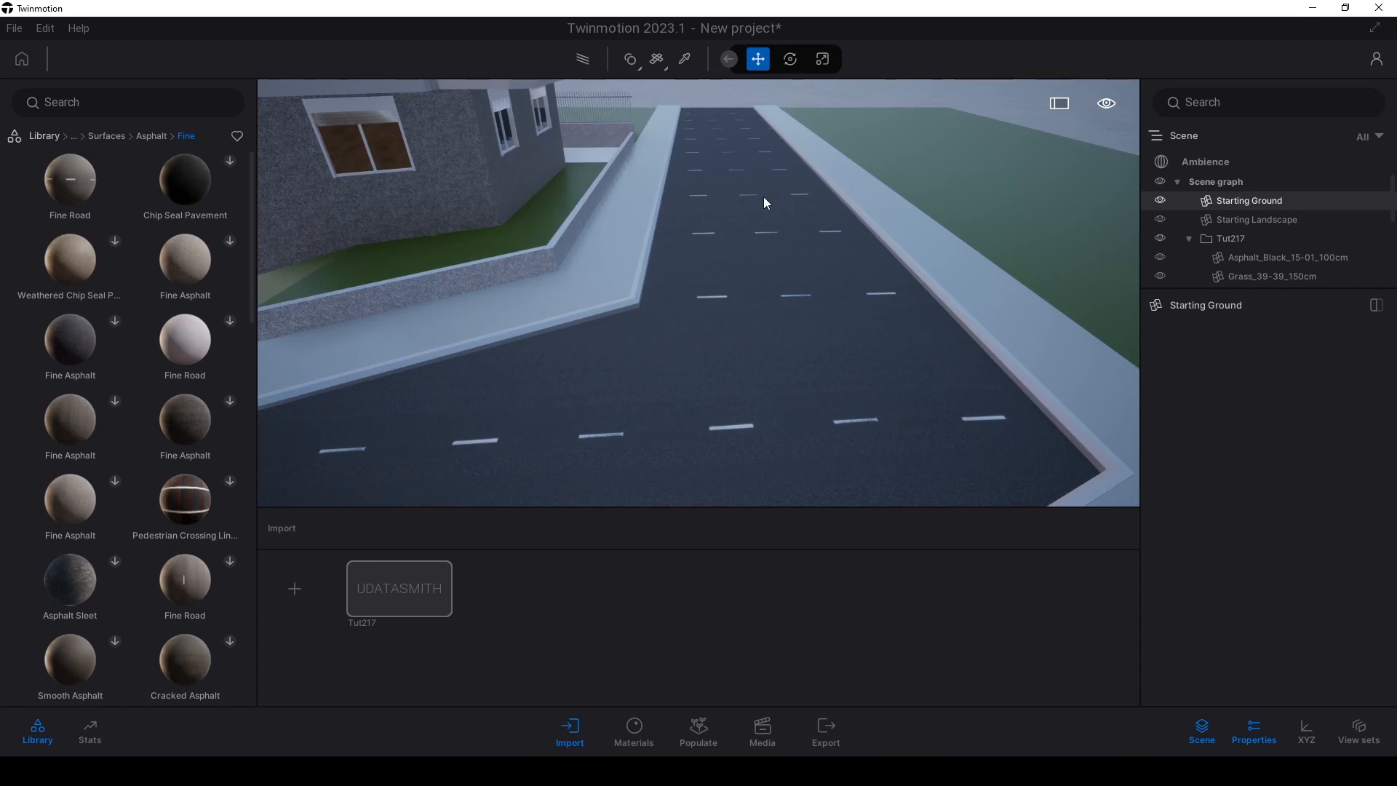
Switch to 3ds Max, sample the road's asphalt material into the 14 - Default slot, and inspect its base color map.
left_click(573, 772)
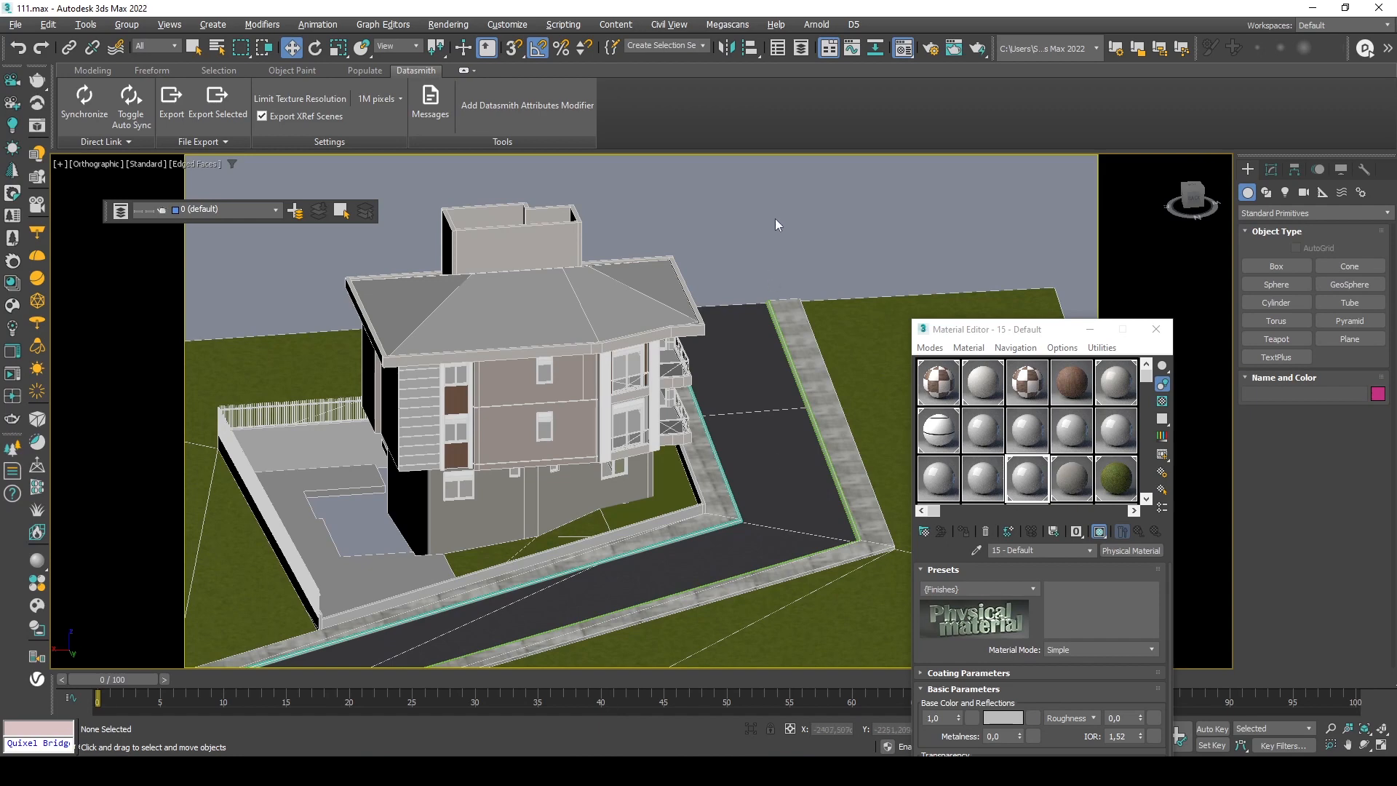
left_click(982, 478)
left_click(976, 550)
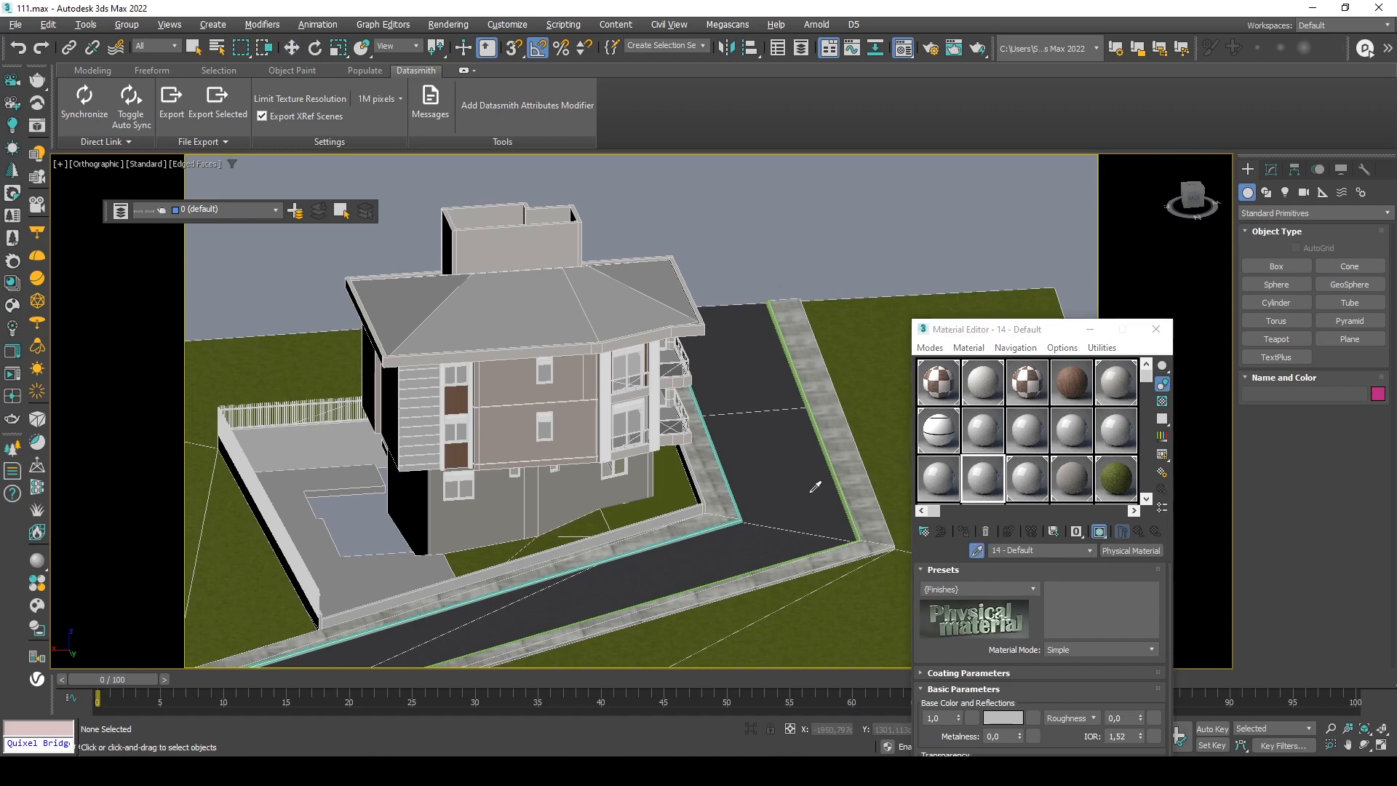
left_click(811, 491)
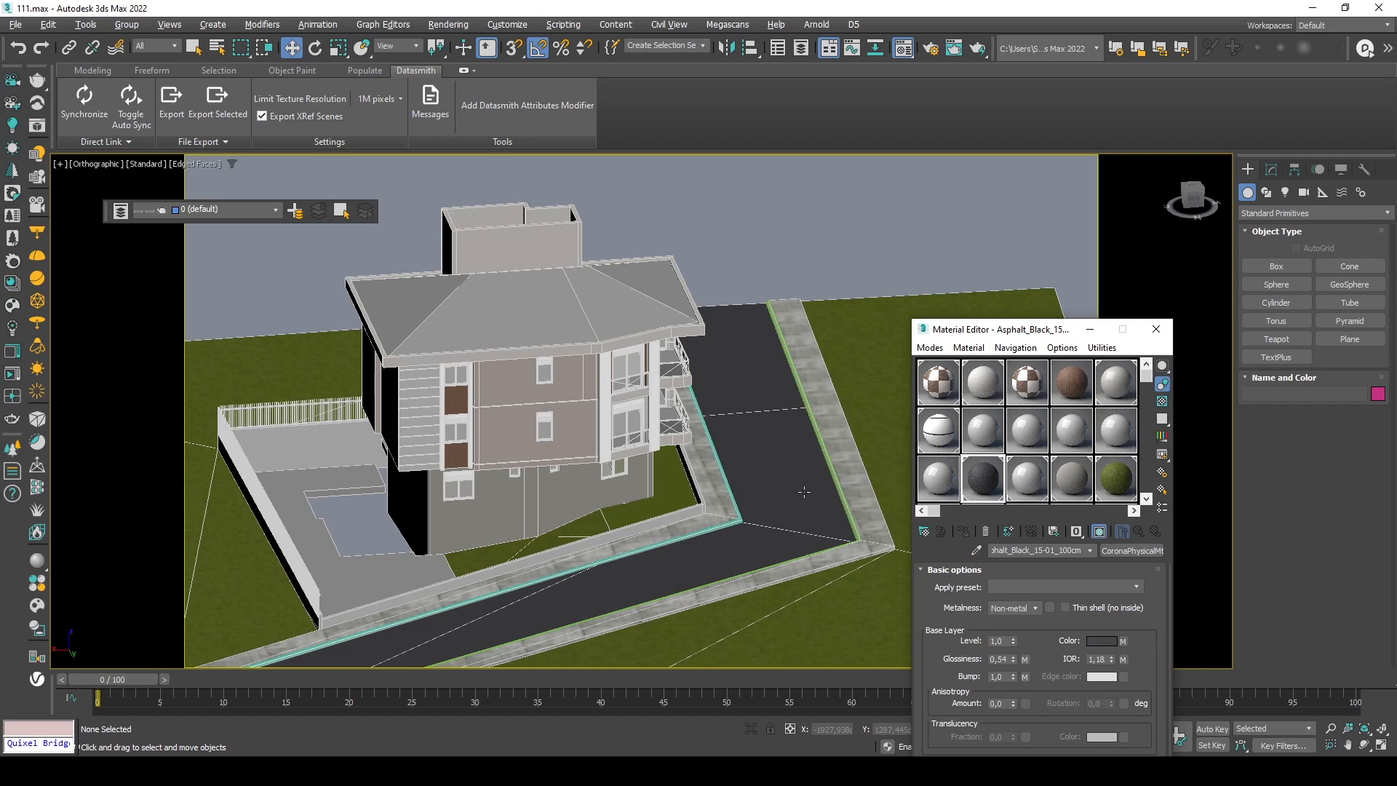
left_click(1124, 641)
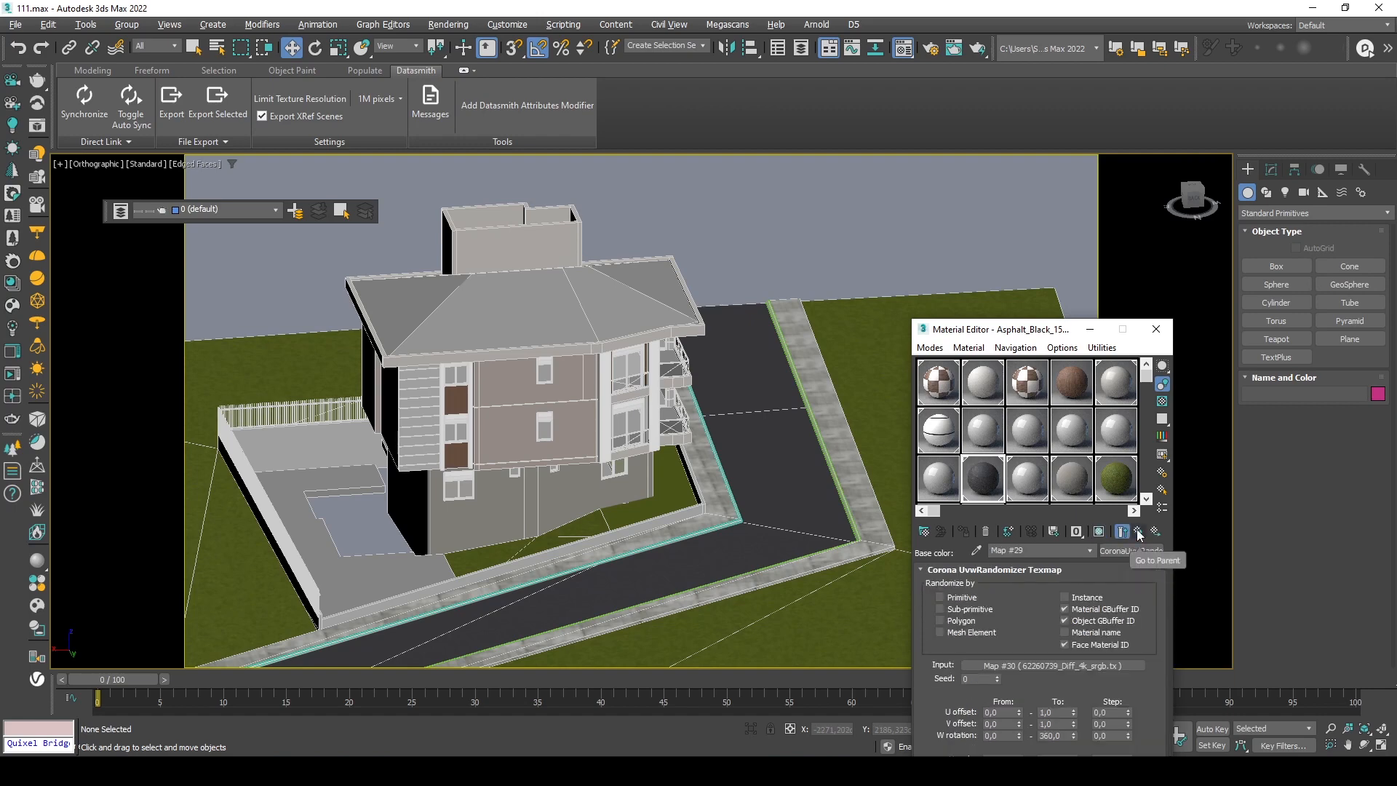
Assign the 13 - Default physical material to the road and load the bitmap Roads0138_18_S3.jpg as its base color map.
left_click_drag(938, 478, 775, 468)
left_click(774, 296)
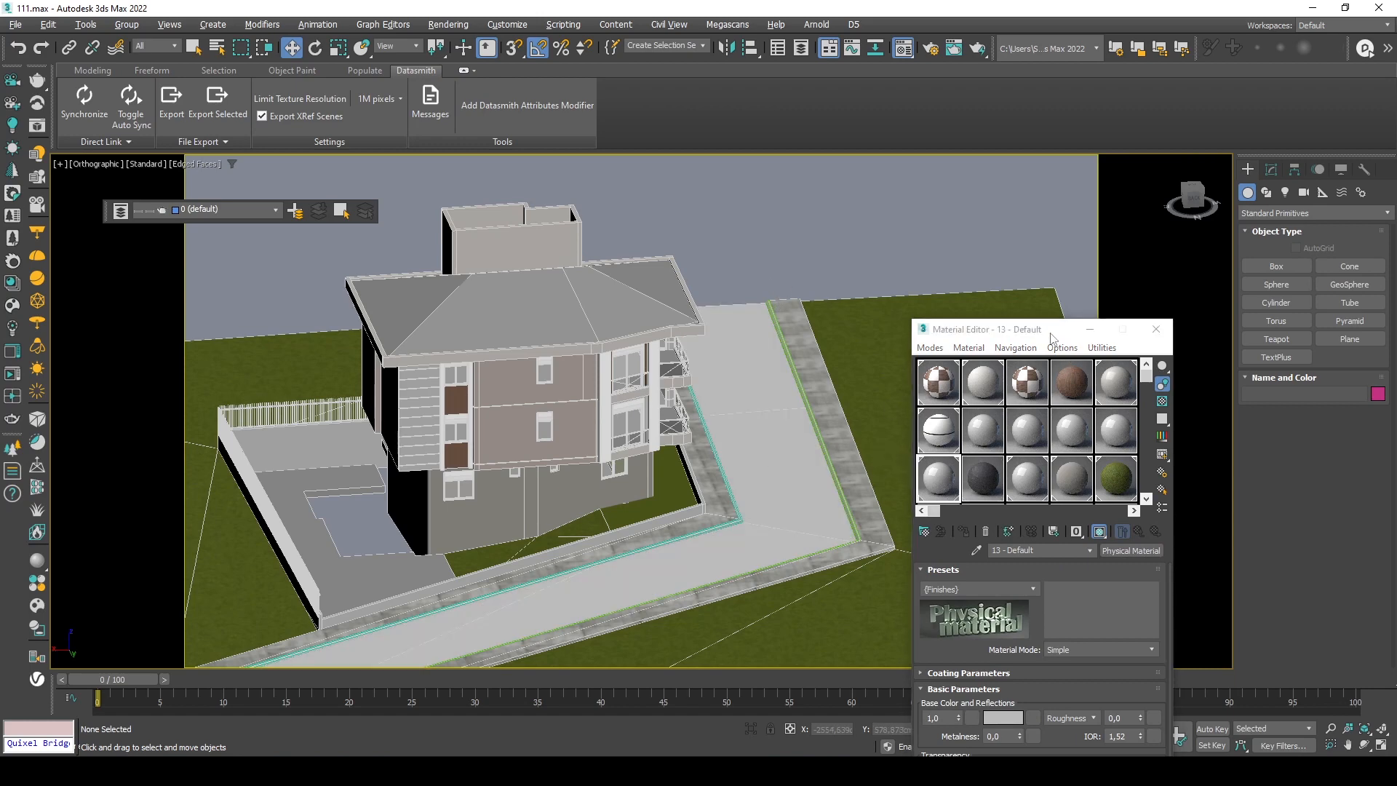
left_click_drag(1049, 336, 1062, 219)
left_click(1048, 603)
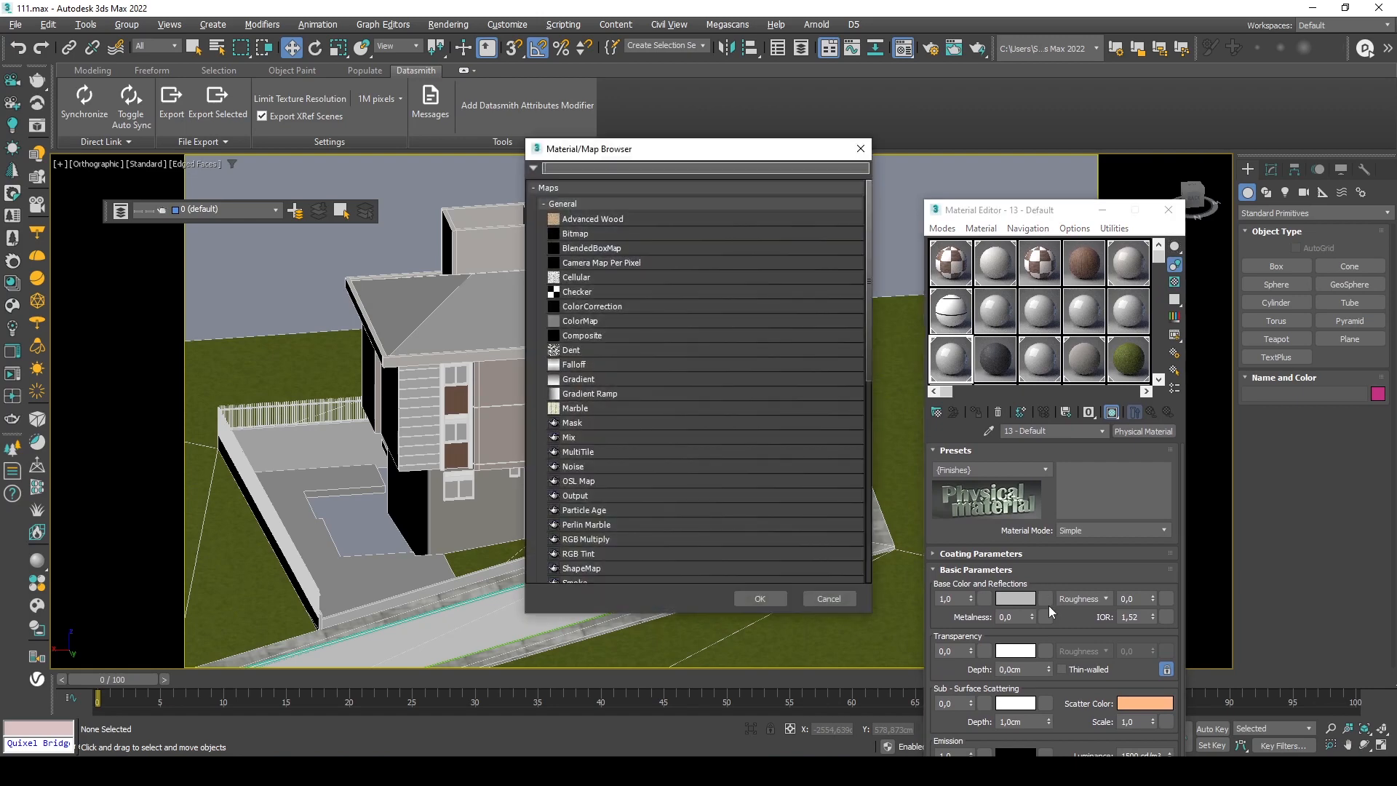
double_click(587, 233)
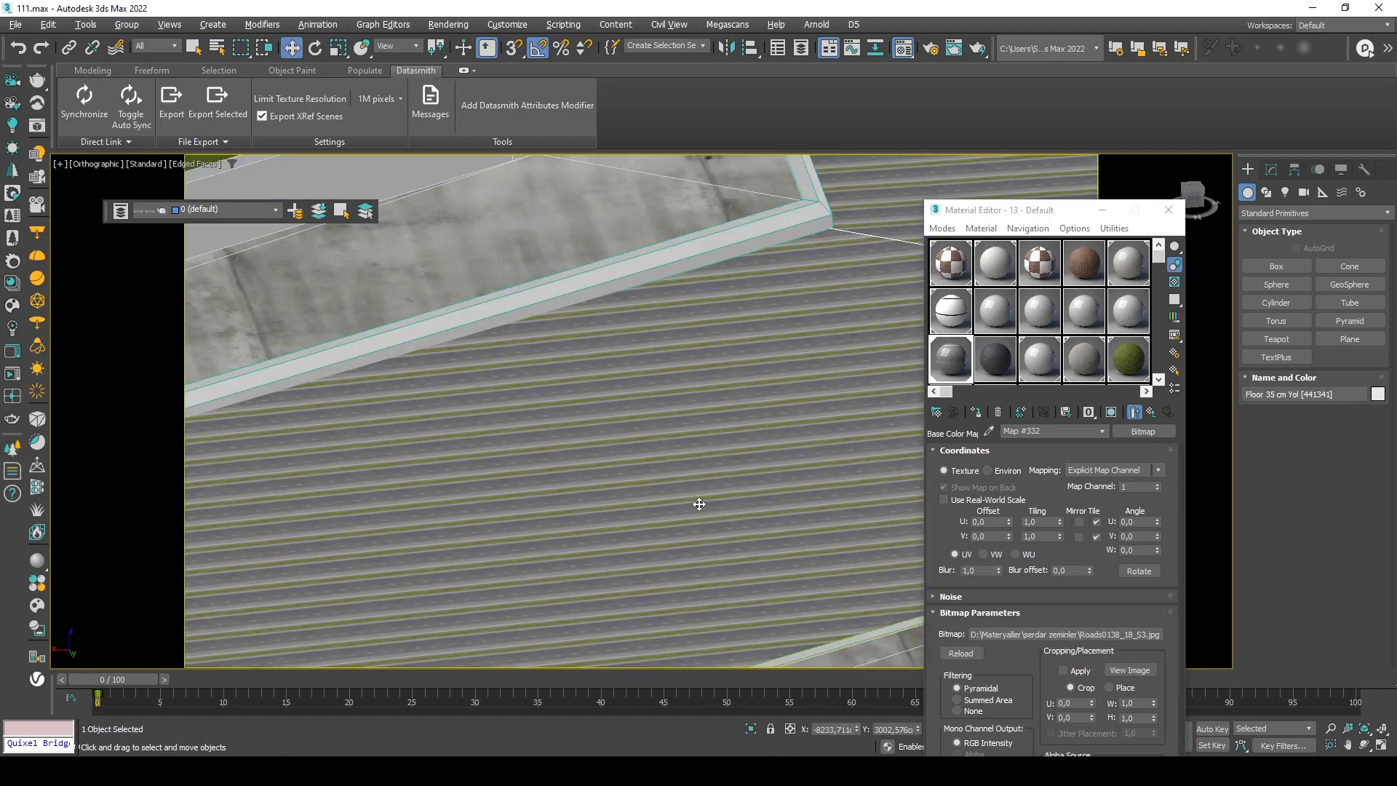
Add an Unwrap UVW modifier to the road mesh.
scroll(699, 504, "down", 2)
middle_click_drag(757, 439, 624, 474)
scroll(624, 474, "up", 2)
scroll(539, 454, "down", 1)
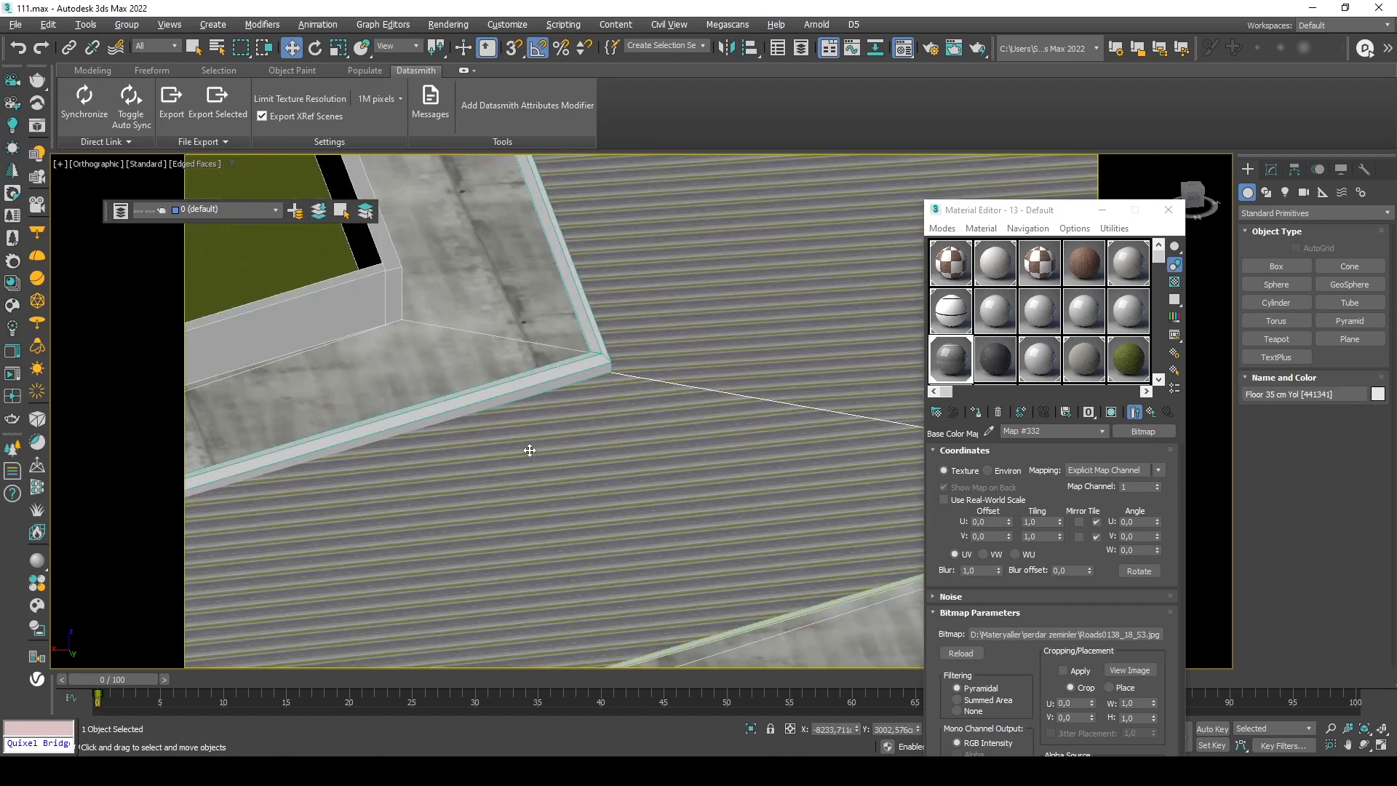
left_click(1271, 169)
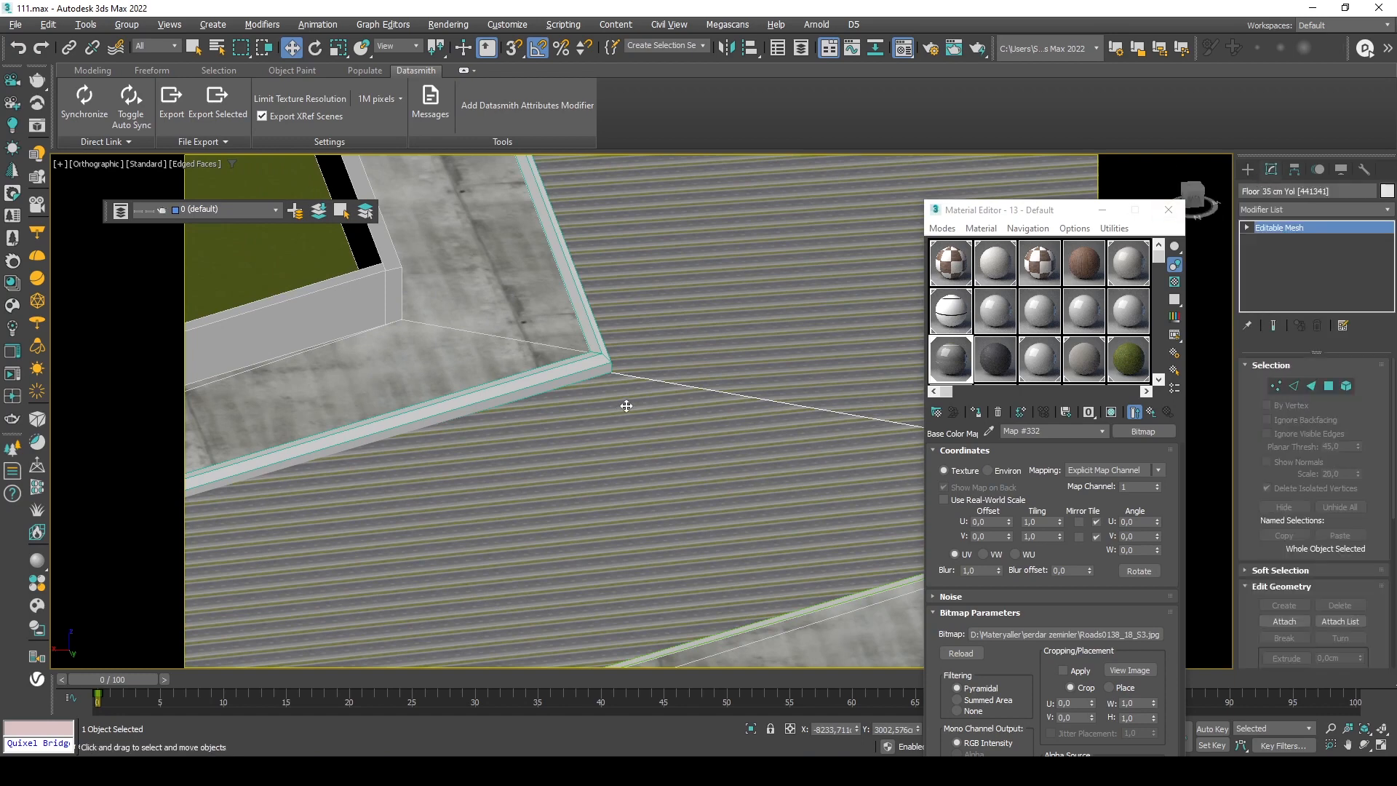
left_click(1387, 210)
scroll(1375, 585, "down", 10)
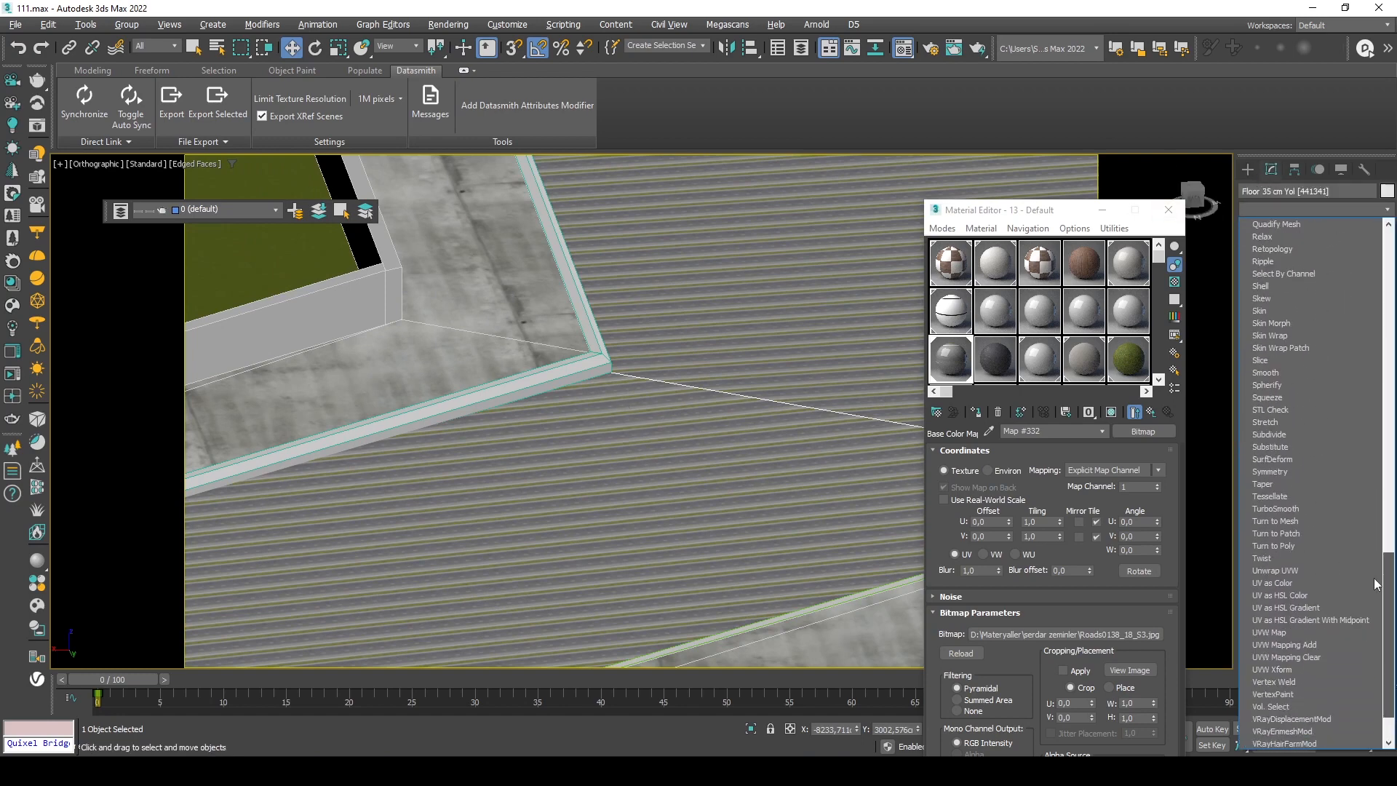
left_click(1269, 569)
scroll(641, 445, "down", 5)
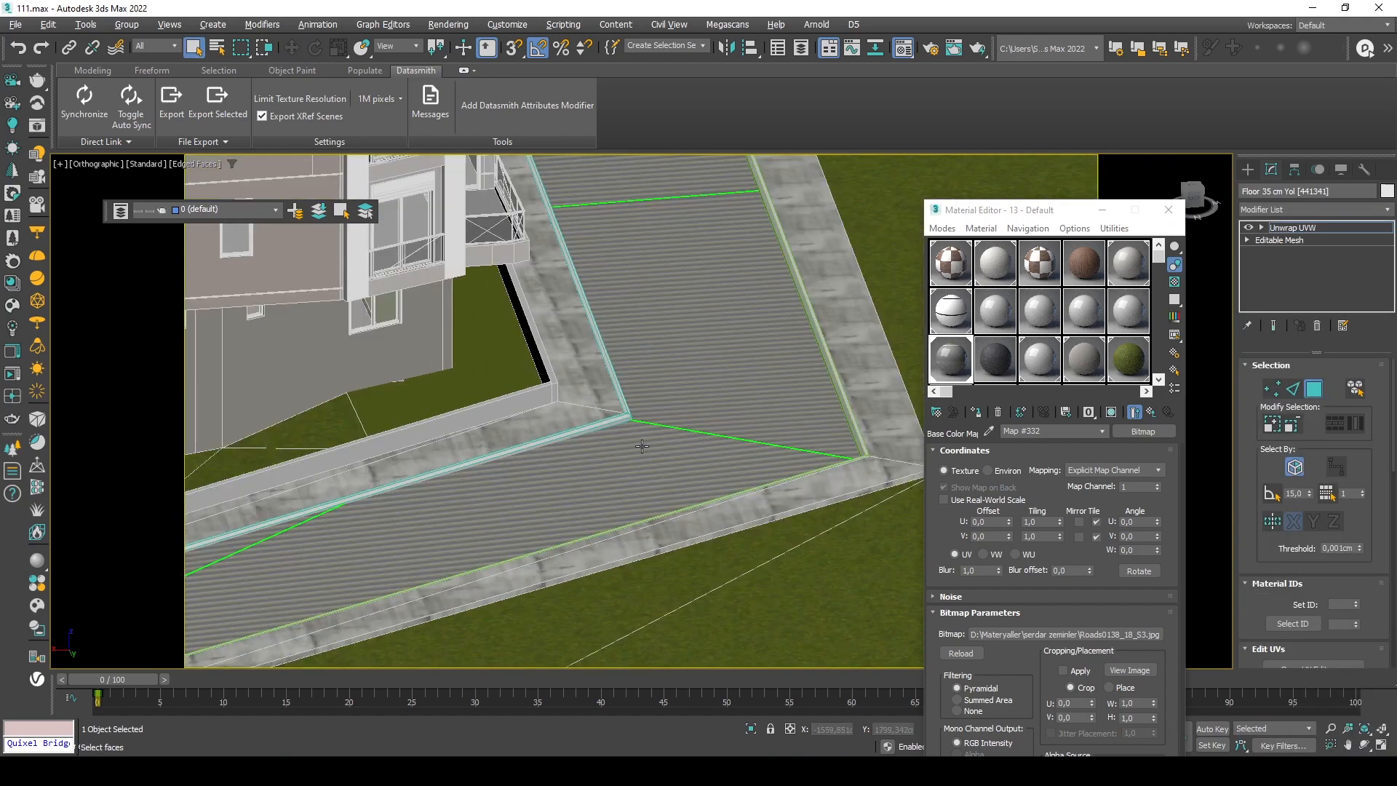
Select all top faces of the road along both of its arms in the Unwrap UVW modifier.
middle_click_drag(560, 496, 711, 452)
scroll(711, 452, "down", 3)
middle_click_drag(499, 439, 712, 390)
scroll(766, 410, "up", 2)
middle_click_drag(836, 381, 682, 444)
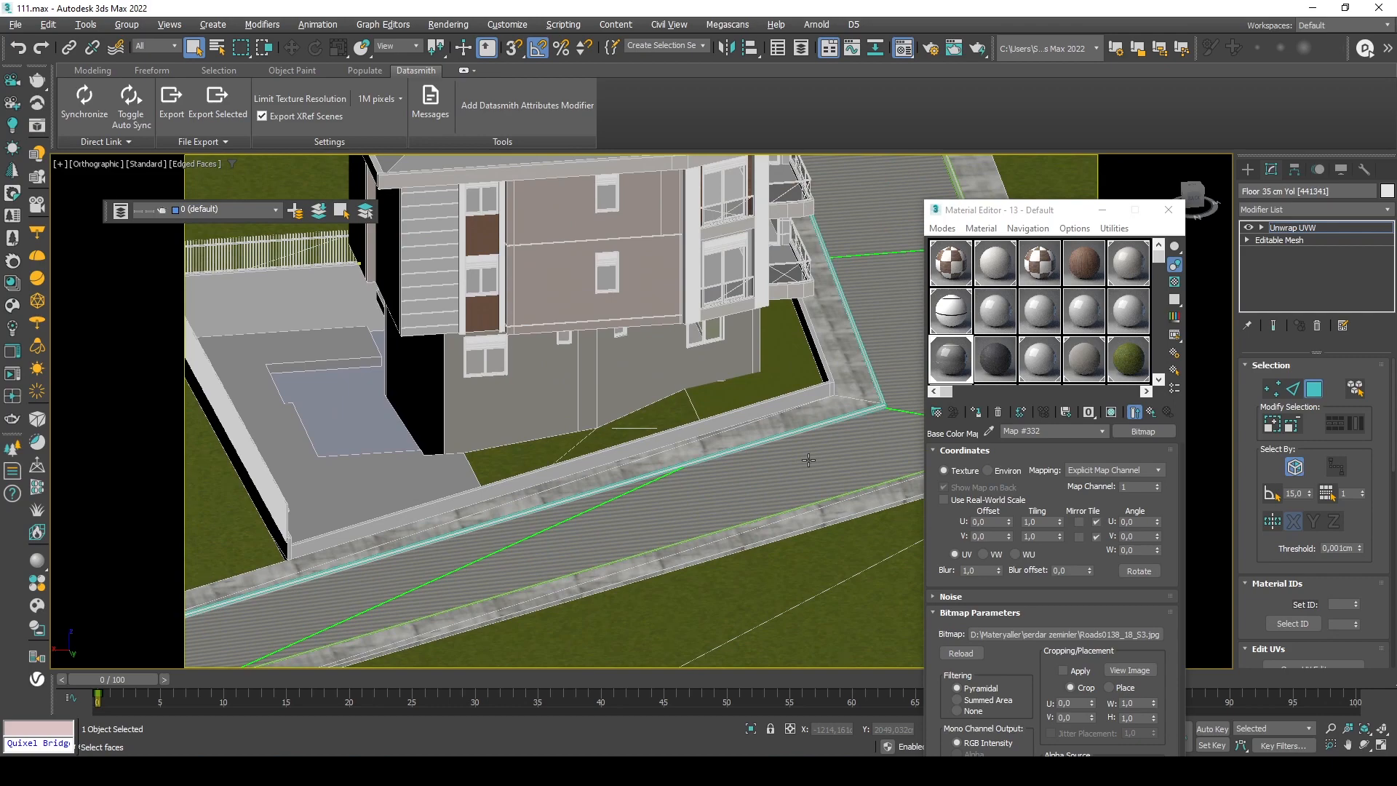
left_click(808, 459)
left_click(888, 351, "ctrl")
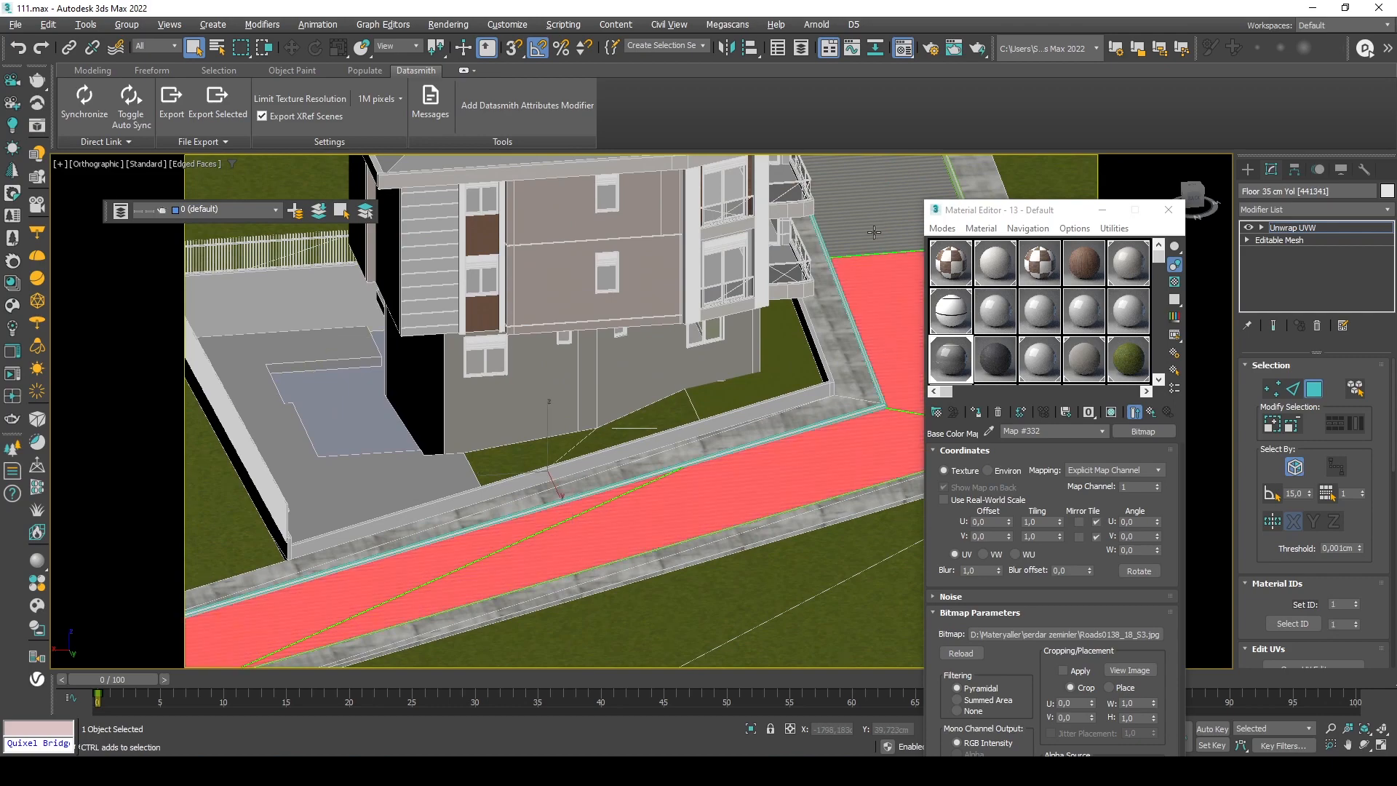
left_click(843, 235, "ctrl")
scroll(842, 236, "down", 3)
scroll(844, 290, "up", 2)
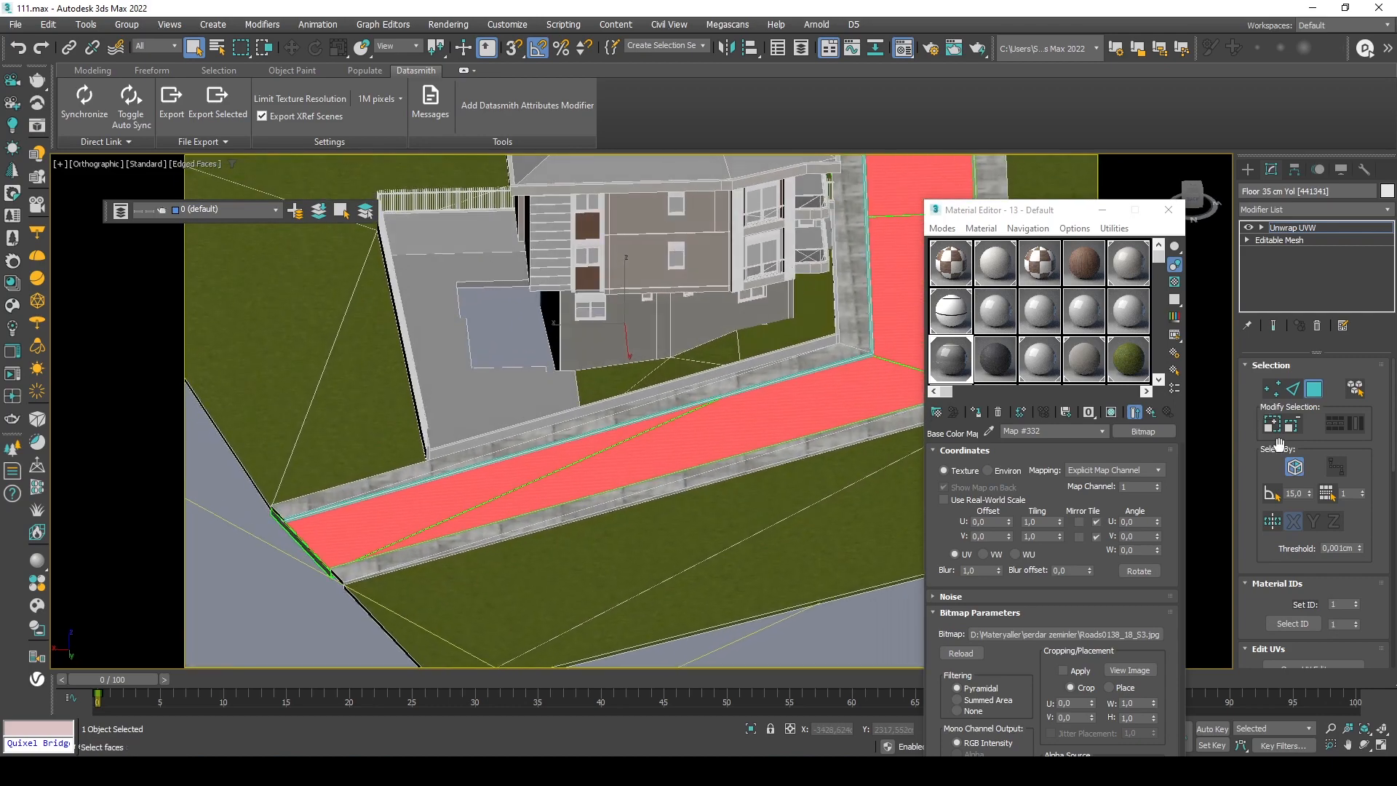
Apply a planar projection to the selected road faces and turn off selected-face shading to inspect the texture.
scroll(1259, 527, "down", 8)
scroll(1258, 527, "down", 2)
left_click(1283, 568)
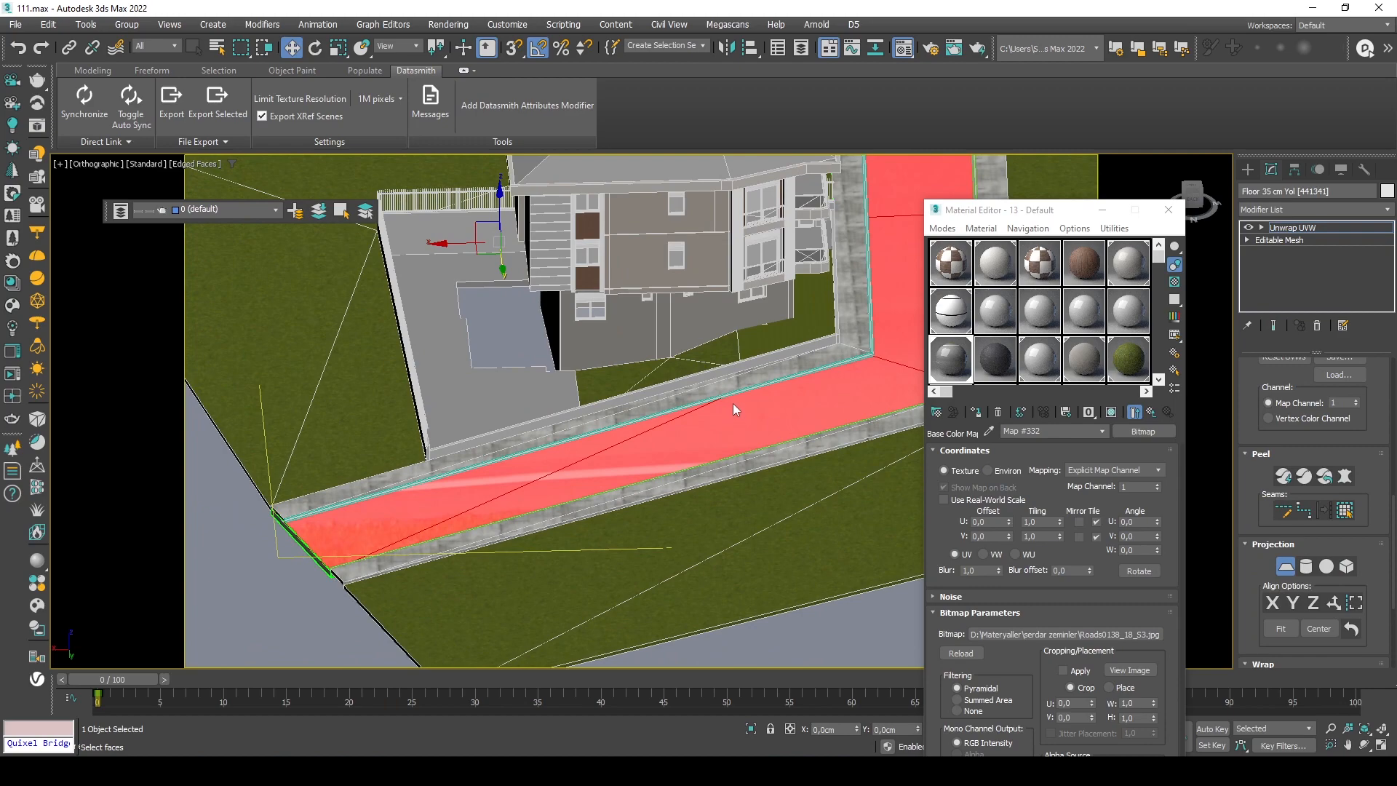
key("F2")
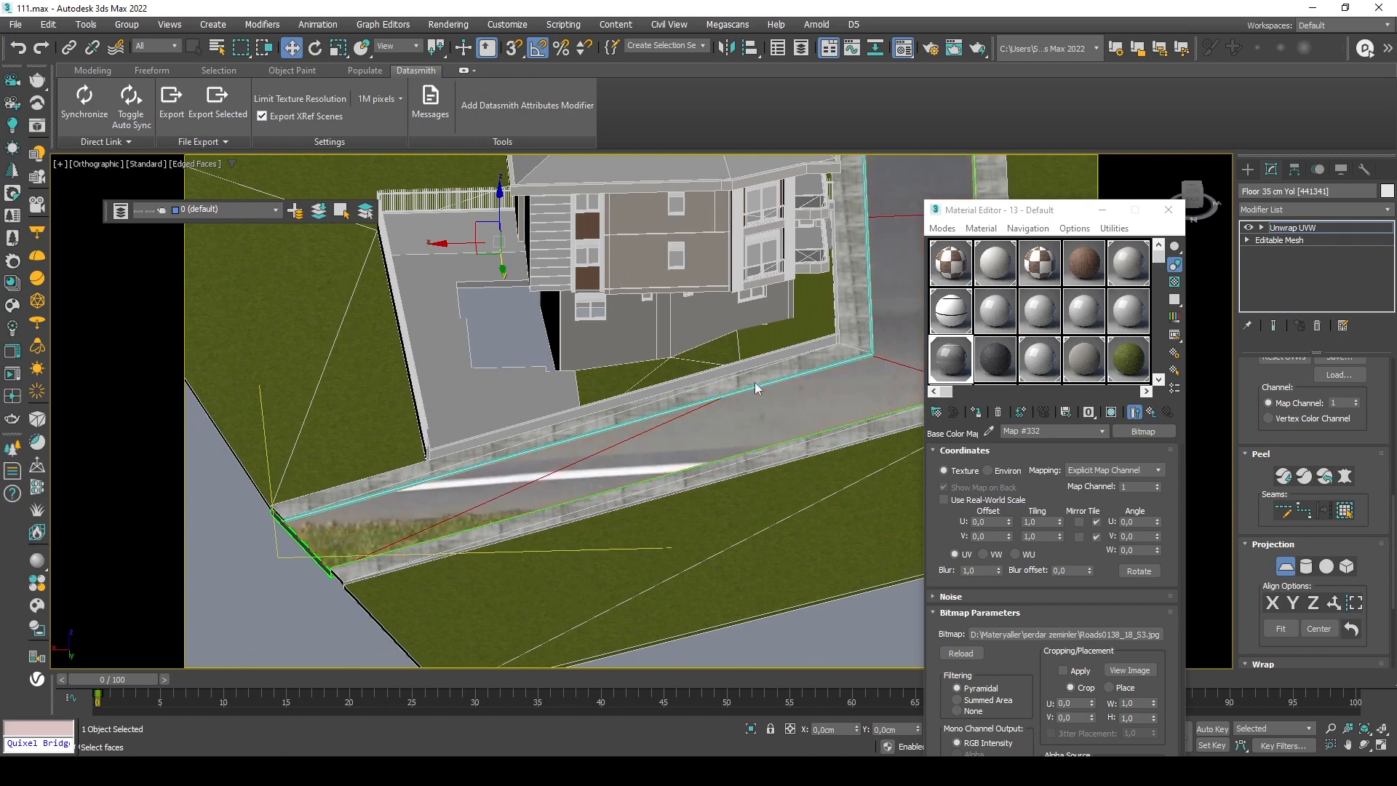
middle_click_drag(779, 372, 666, 351)
scroll(695, 365, "down", 5)
scroll(1250, 574, "up", 5)
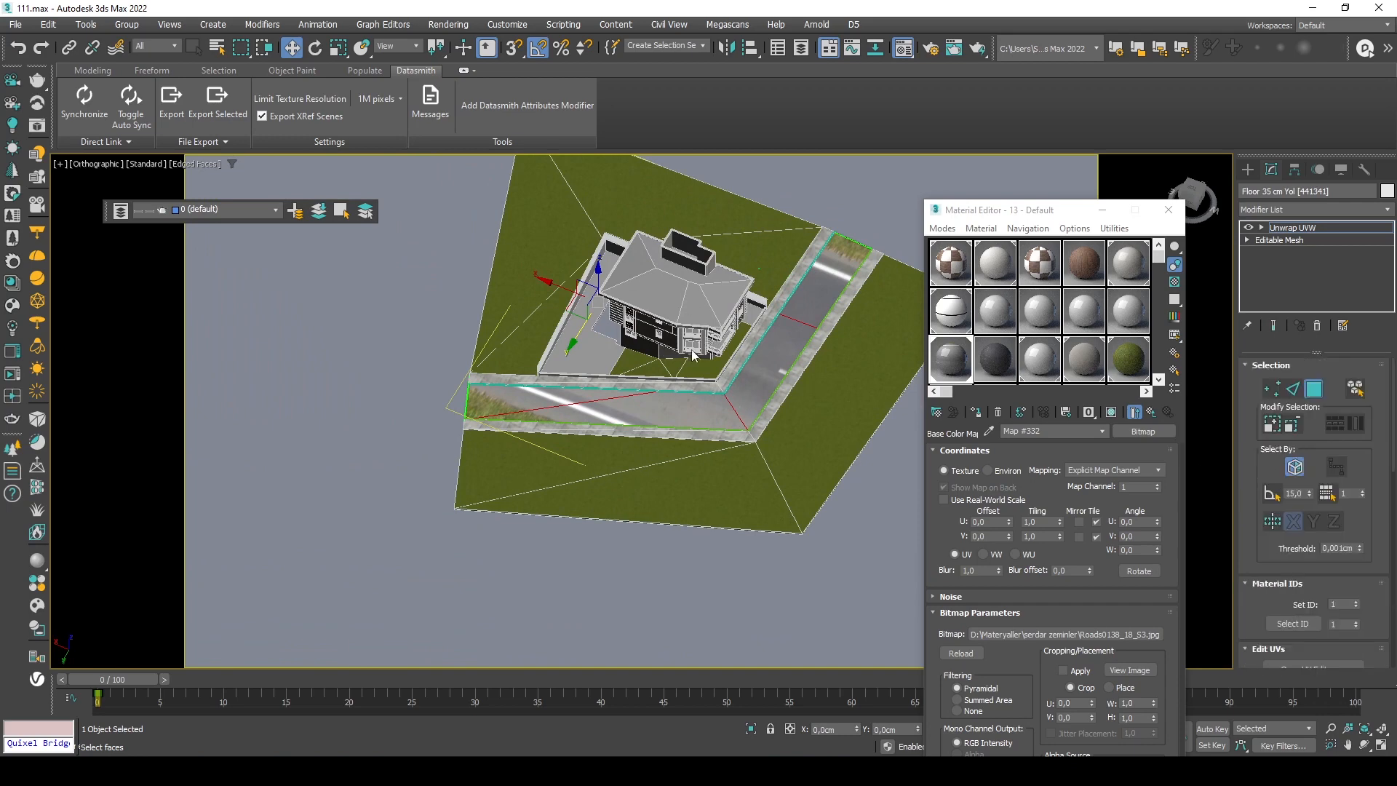
Open the UV editor for the road, place it beside the model, and leave planar projection mode.
scroll(1248, 468, "down", 3)
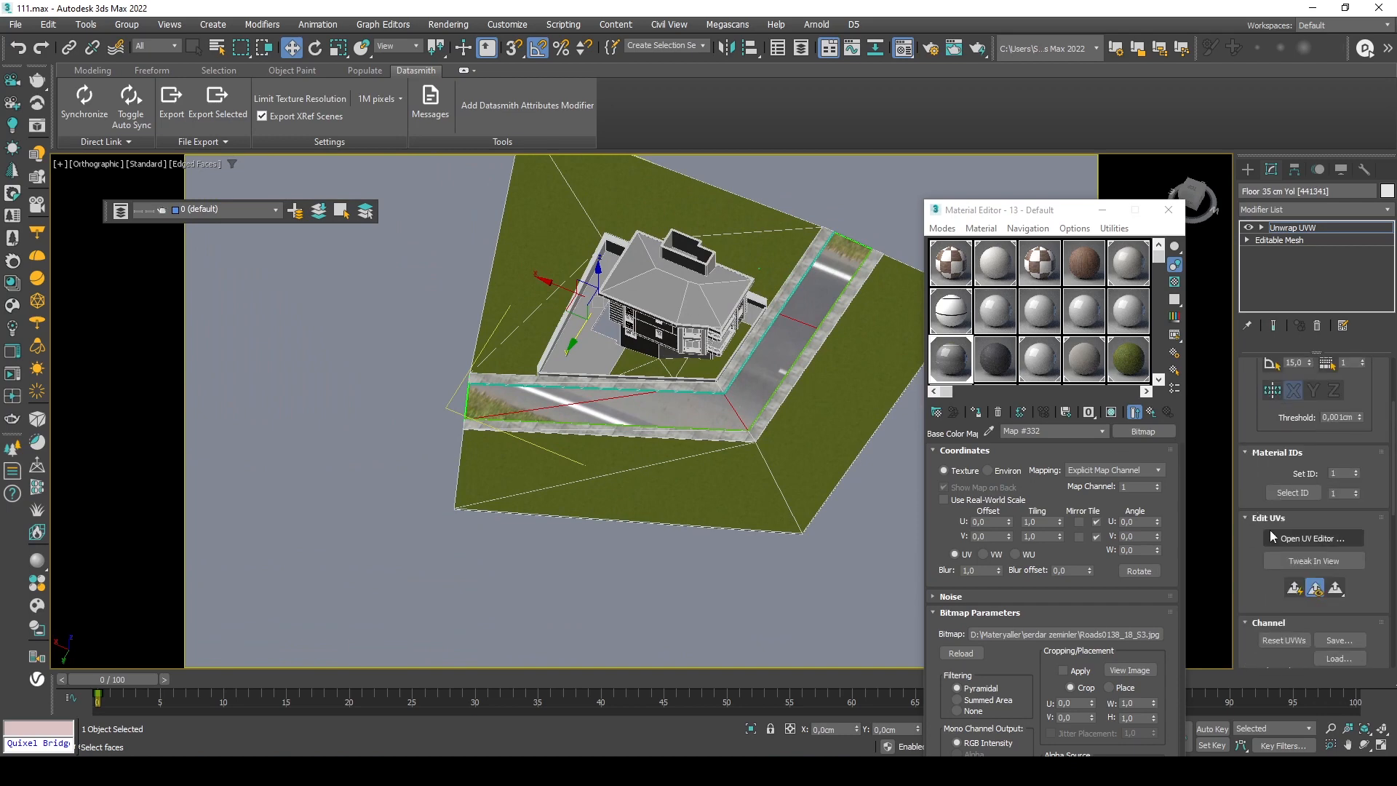
left_click(1288, 539)
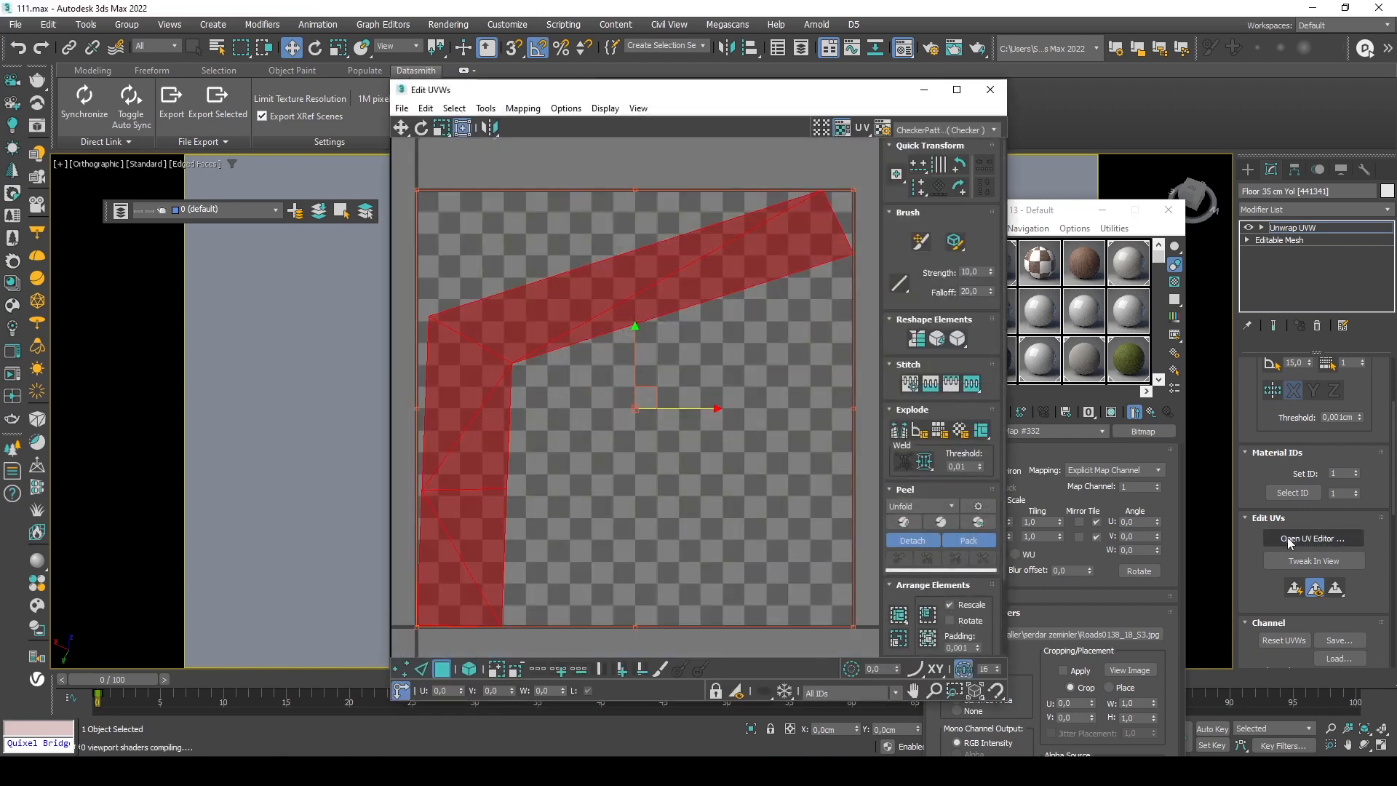
left_click_drag(732, 106, 399, 133)
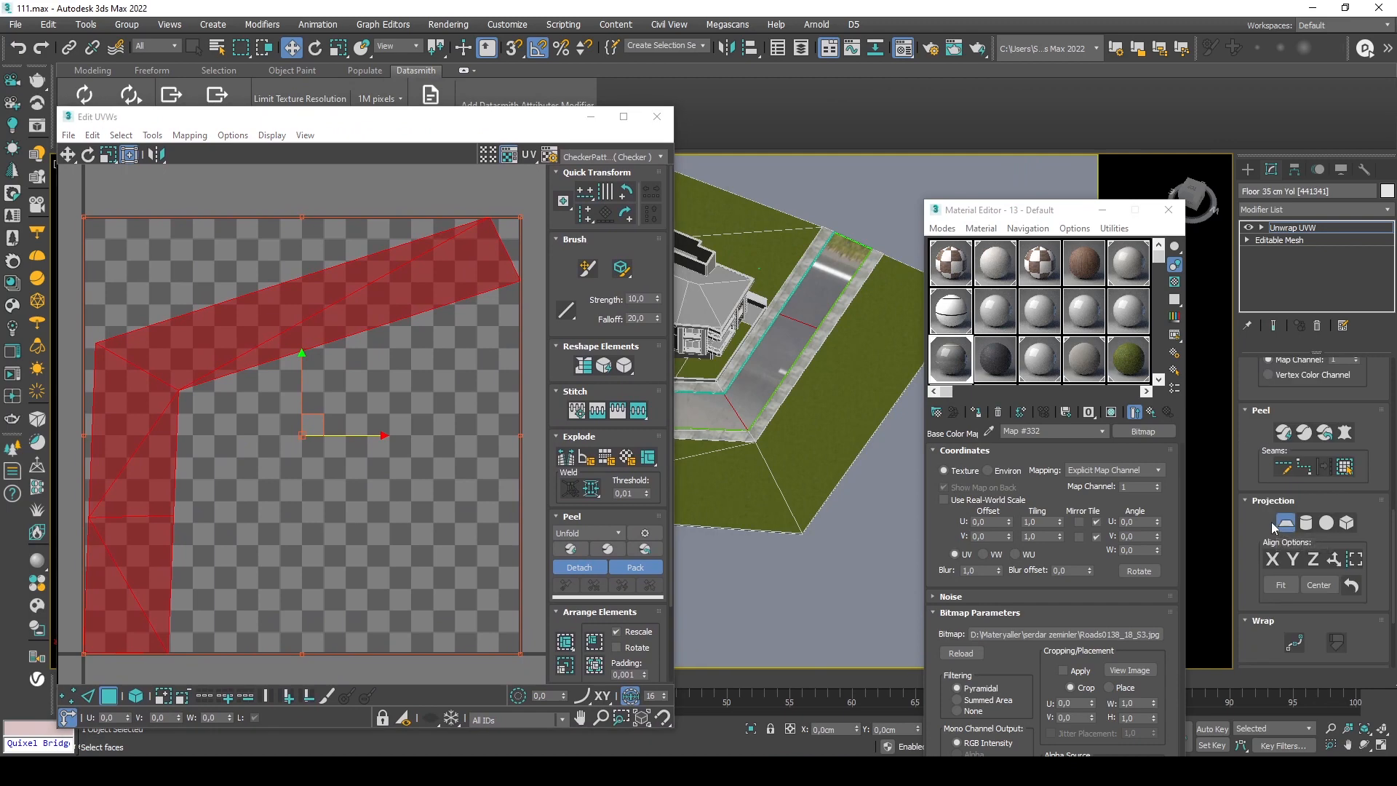
left_click(1286, 523)
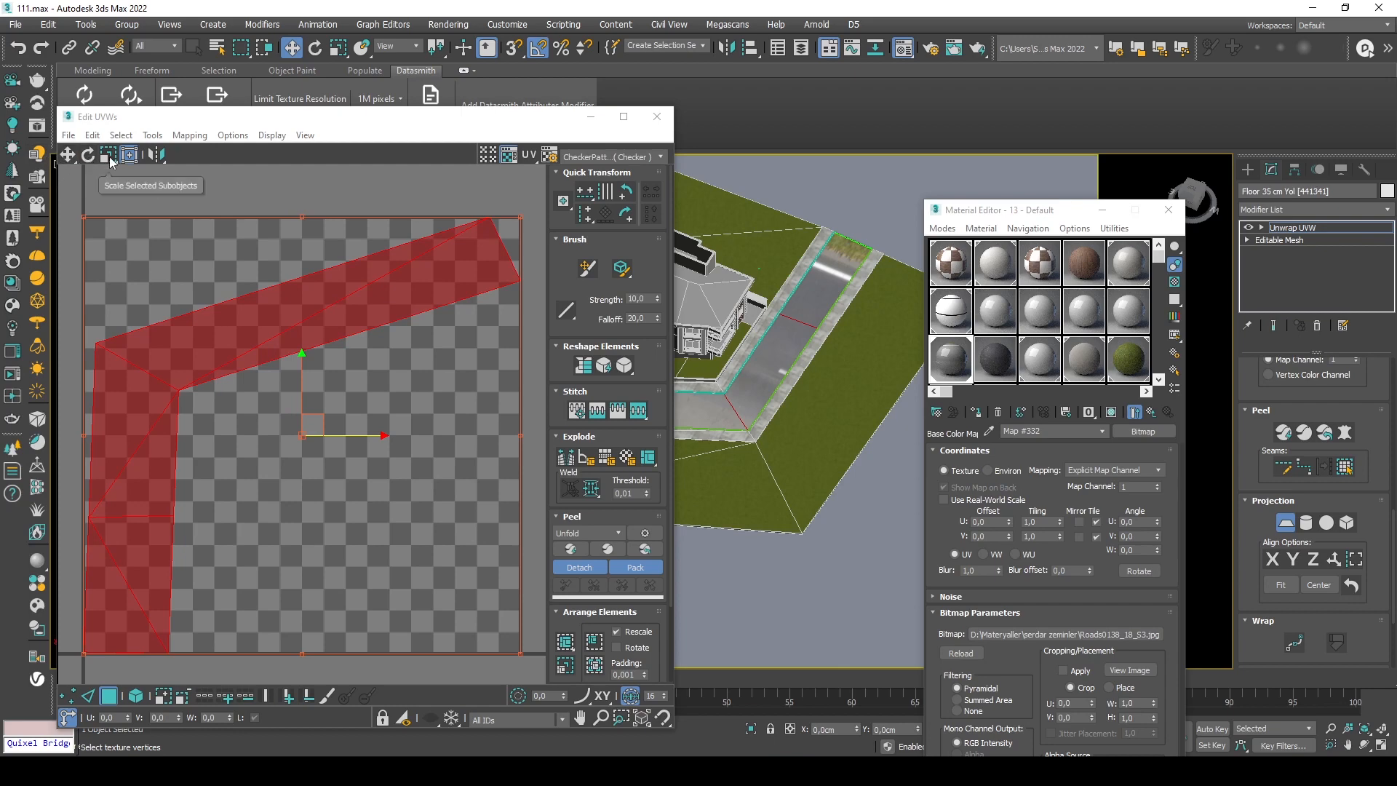
Scale up the whole road UV shell well beyond the texture tile in the UV editor.
scroll(350, 391, "down", 2)
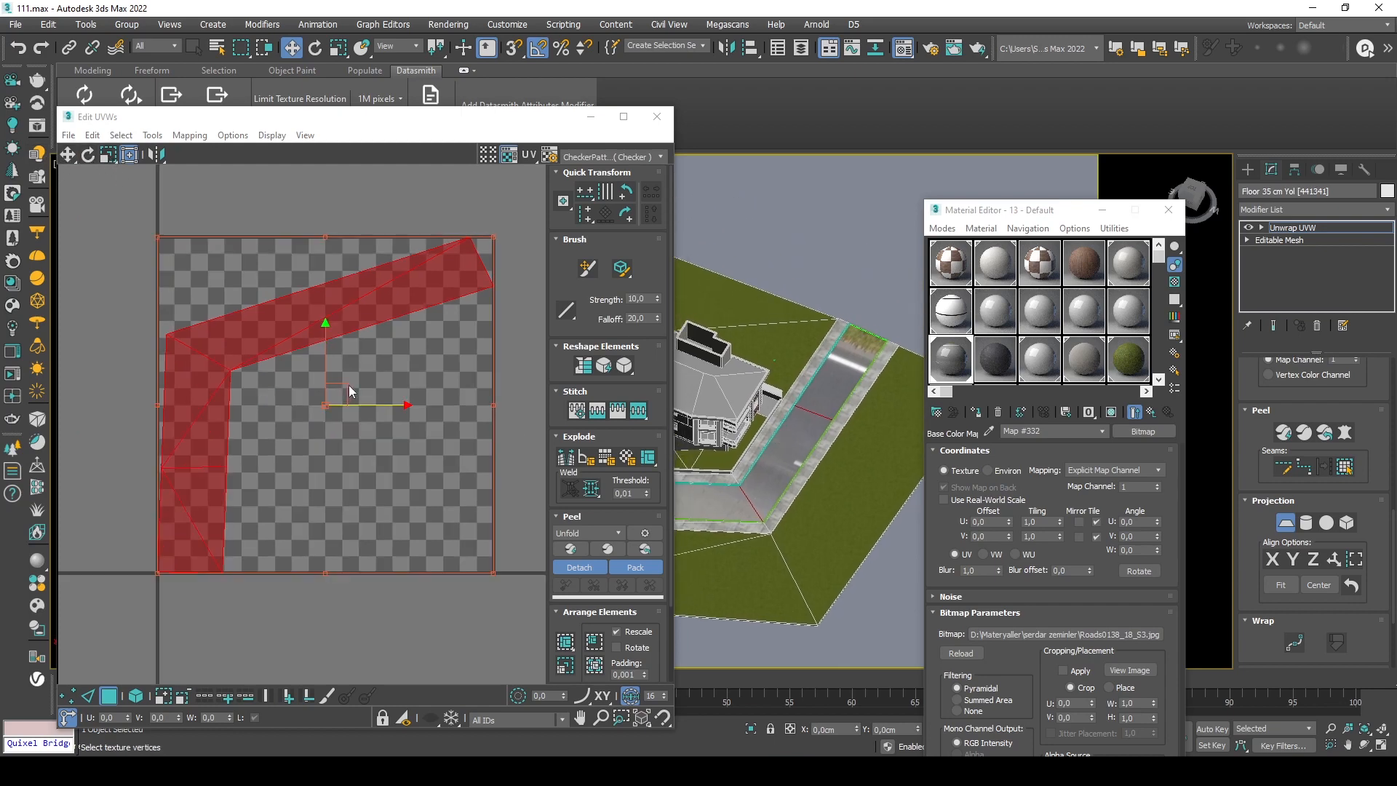
left_click(108, 697)
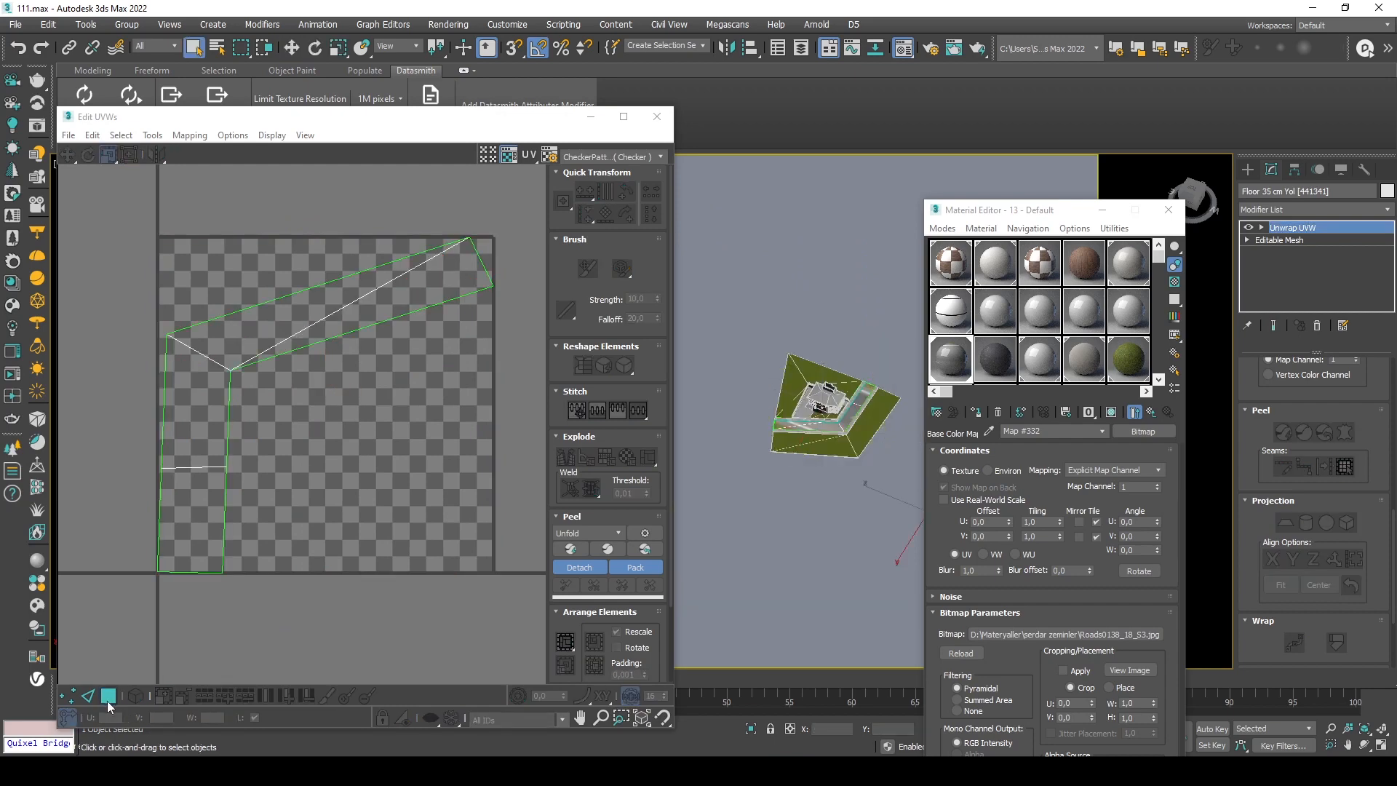
left_click(108, 697)
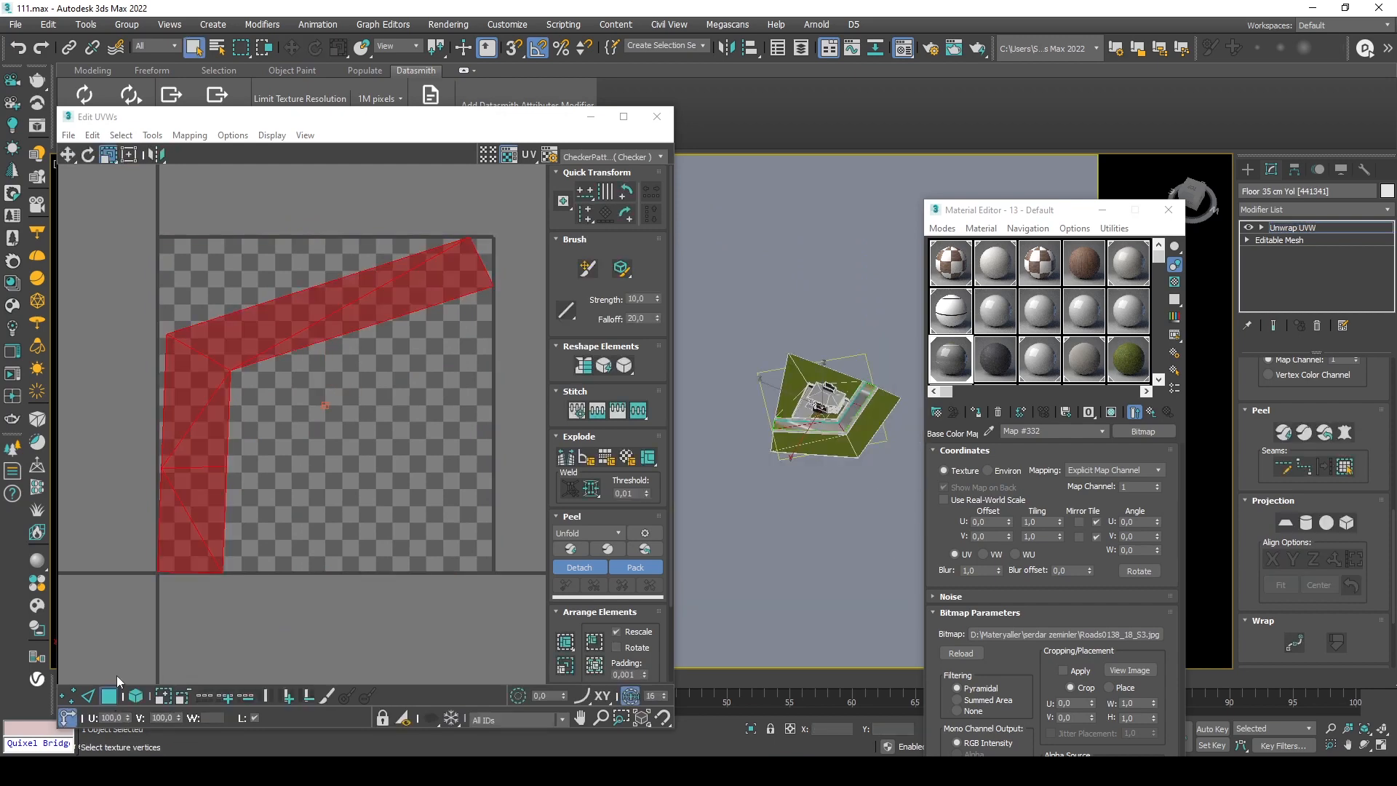
left_click_drag(311, 330, 318, 221)
scroll(783, 395, "up", 4)
middle_click_drag(806, 393, 793, 386)
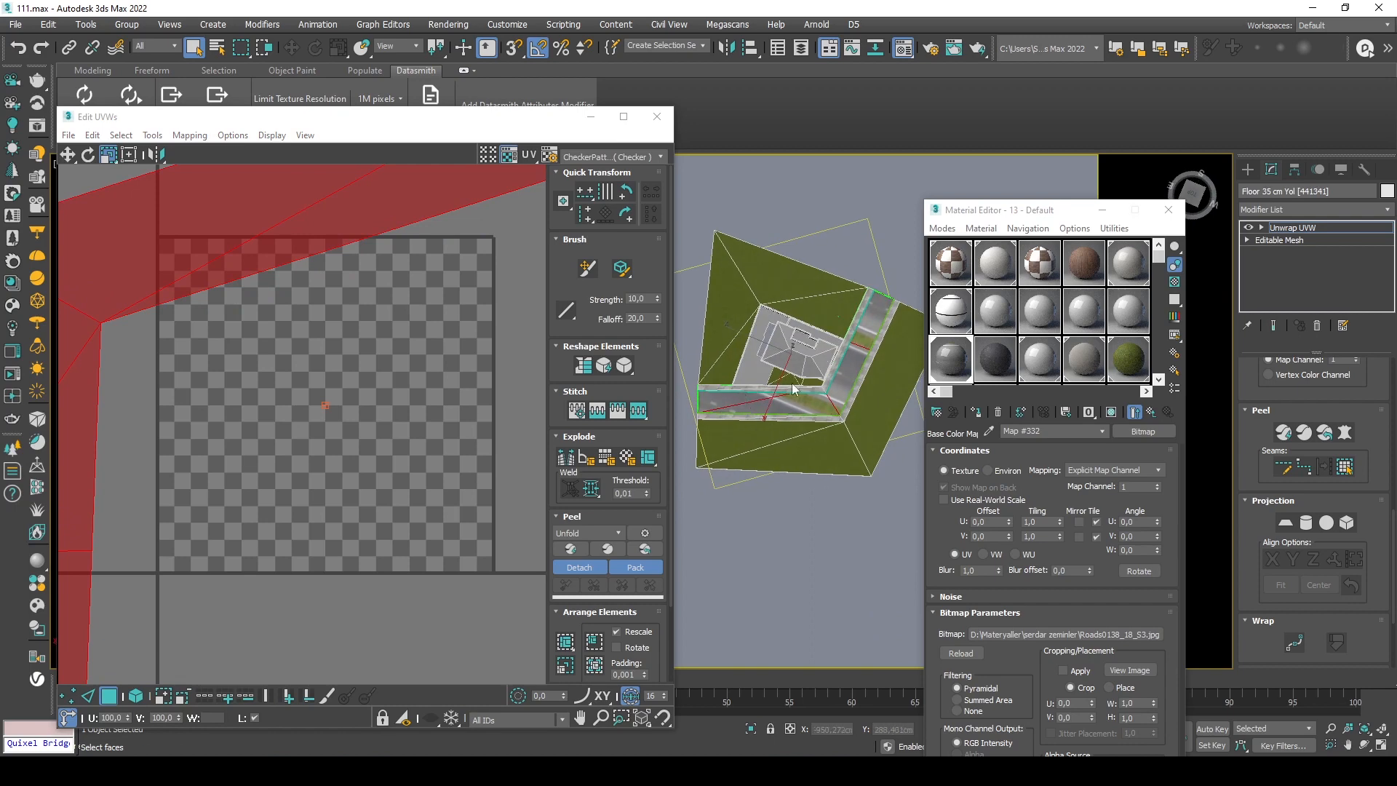
Switch to the top view, minimize the Material Editor and enlarge the road's UVs further to shrink the texture.
key("t")
scroll(792, 378, "down", 6)
scroll(790, 379, "up", 8)
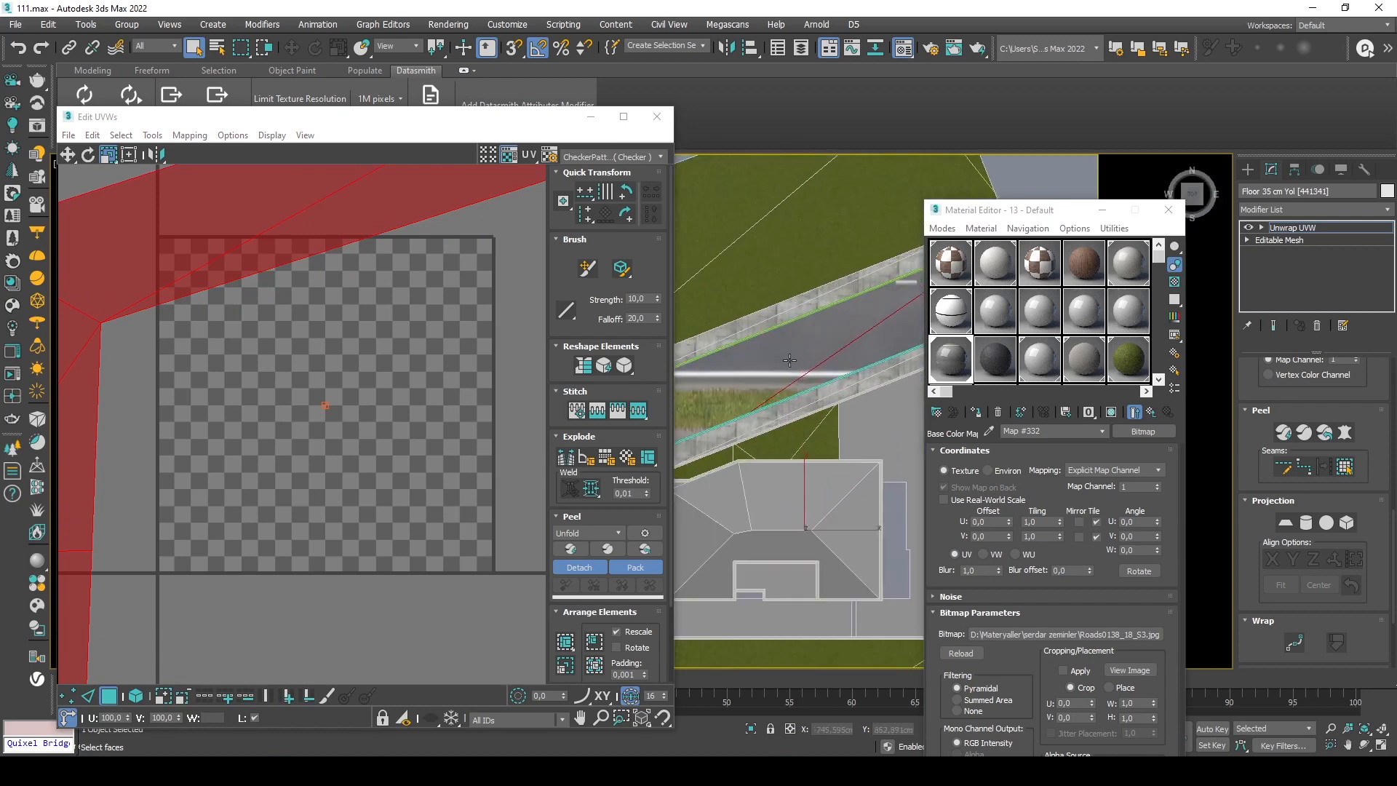
left_click(1103, 211)
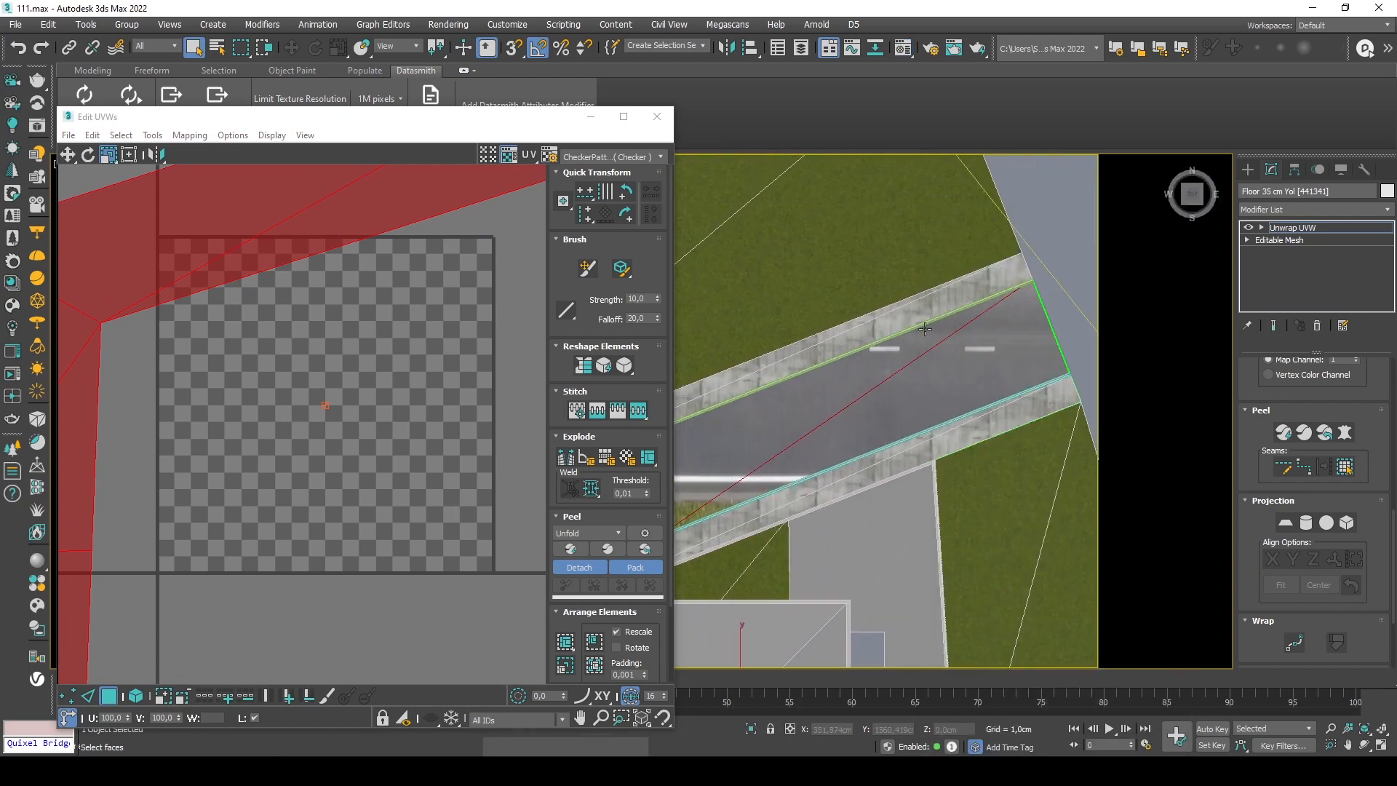
middle_click_drag(830, 309, 852, 356)
scroll(293, 243, "down", 3)
middle_click_drag(294, 244, 211, 371)
left_click_drag(211, 371, 243, 276)
scroll(786, 539, "down", 3)
middle_click_drag(785, 538, 885, 424)
scroll(853, 485, "down", 3)
scroll(611, 336, "down", 1)
scroll(491, 299, "down", 3)
middle_click_drag(490, 303, 358, 425)
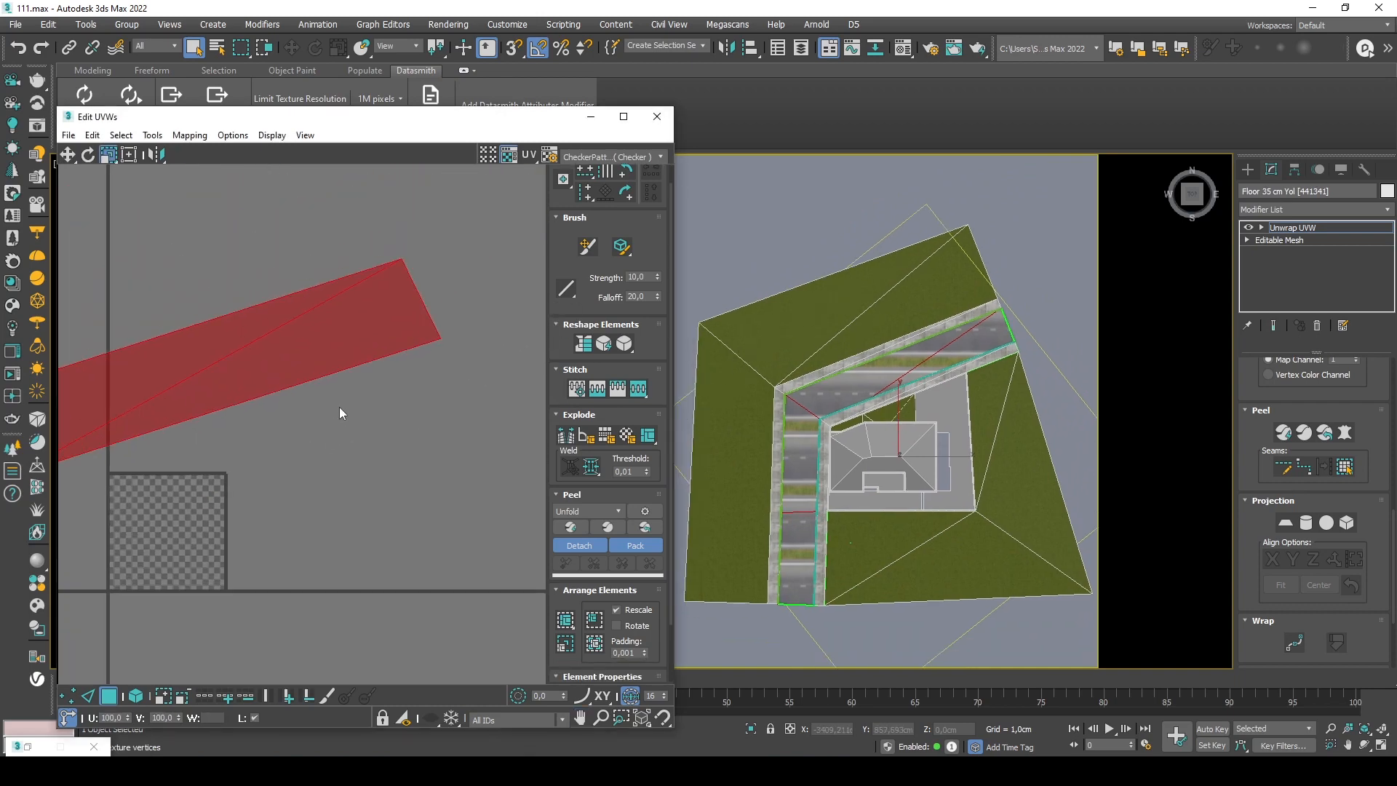
Select the UV faces of the road's slanted arm, rotate them level and shift them so the dashed line runs along the road.
scroll(353, 389, "down", 2)
scroll(306, 417, "down", 2)
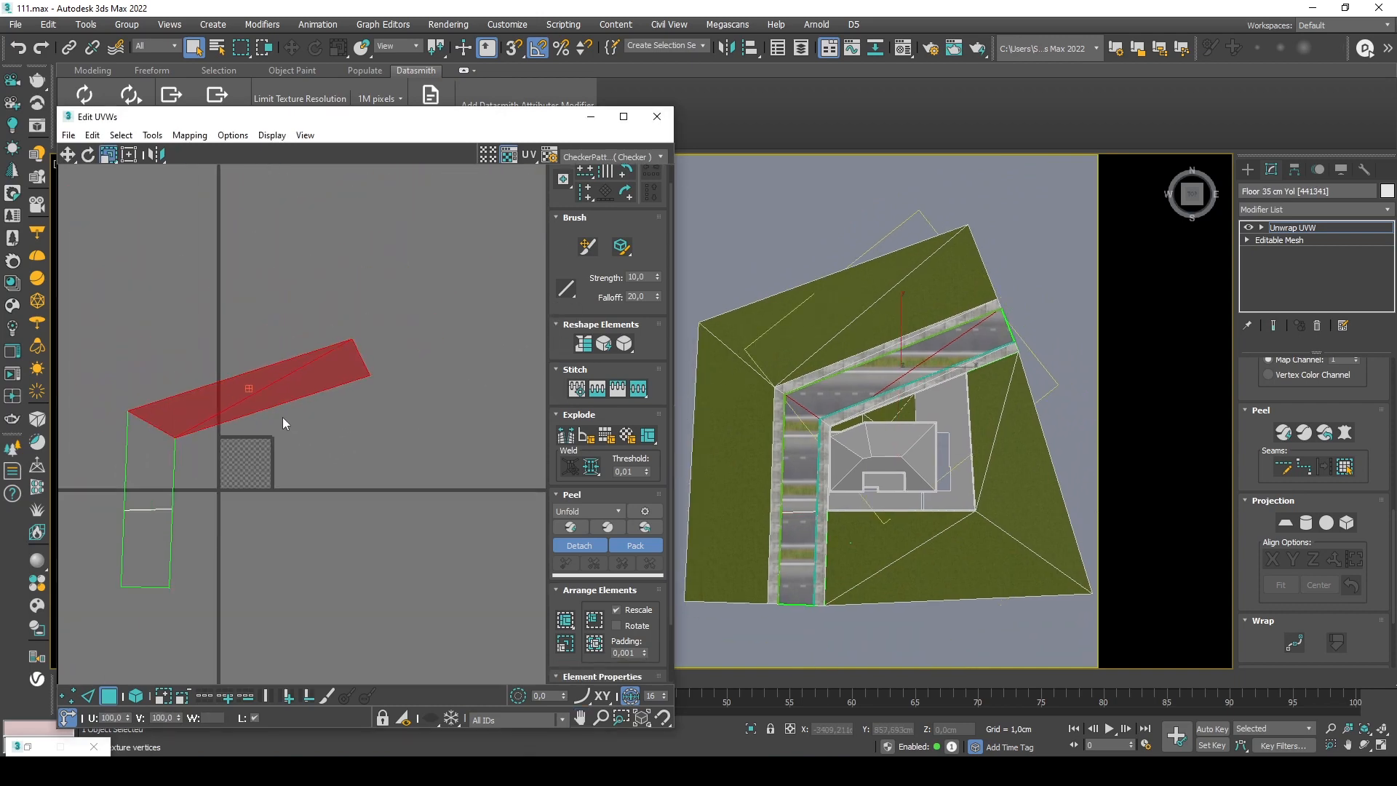
key("z")
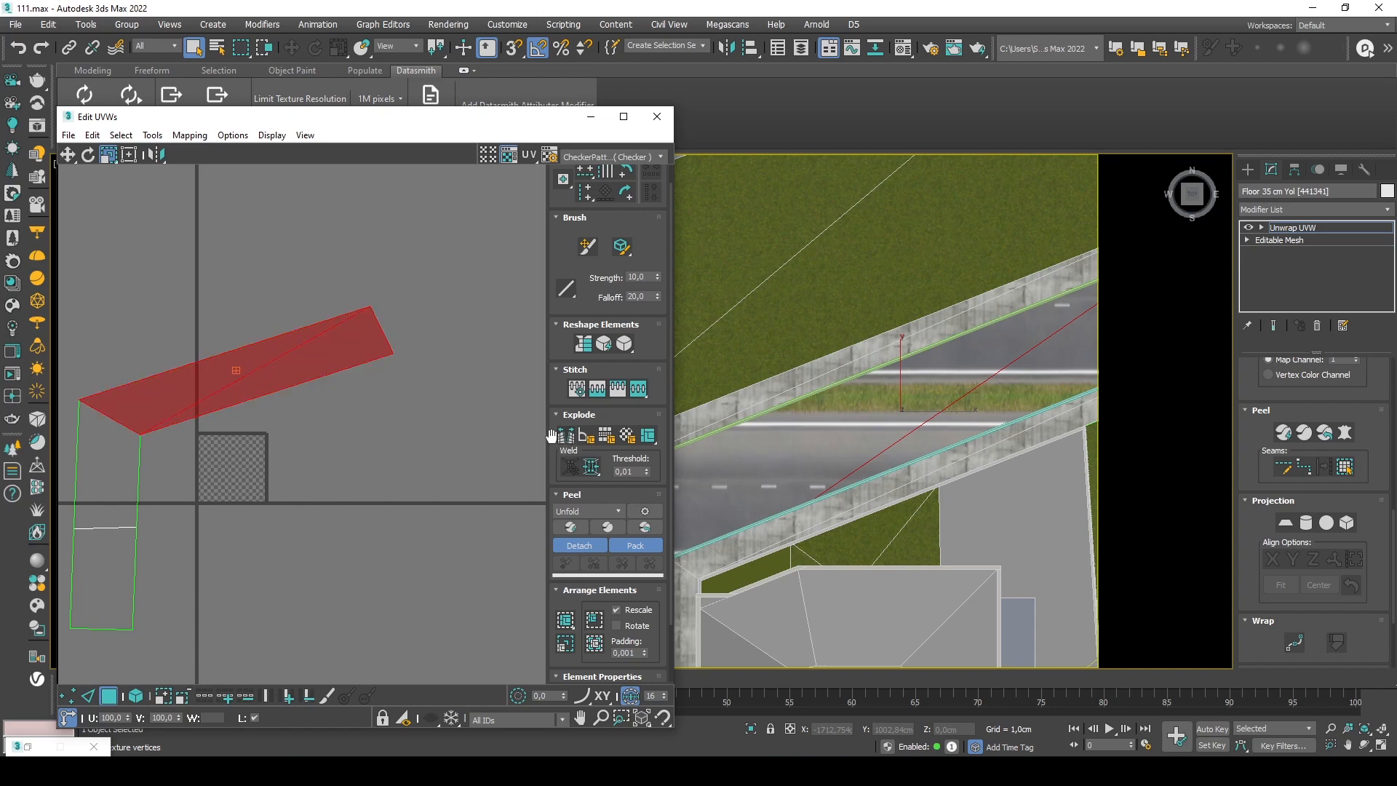
left_click(89, 154)
mouse_move(292, 320)
left_mouse_down()
mouse_move(326, 353)
mouse_move(332, 322)
mouse_move(377, 389)
mouse_move(313, 359)
mouse_move(325, 386)
mouse_move(309, 340)
left_mouse_up()
key("w")
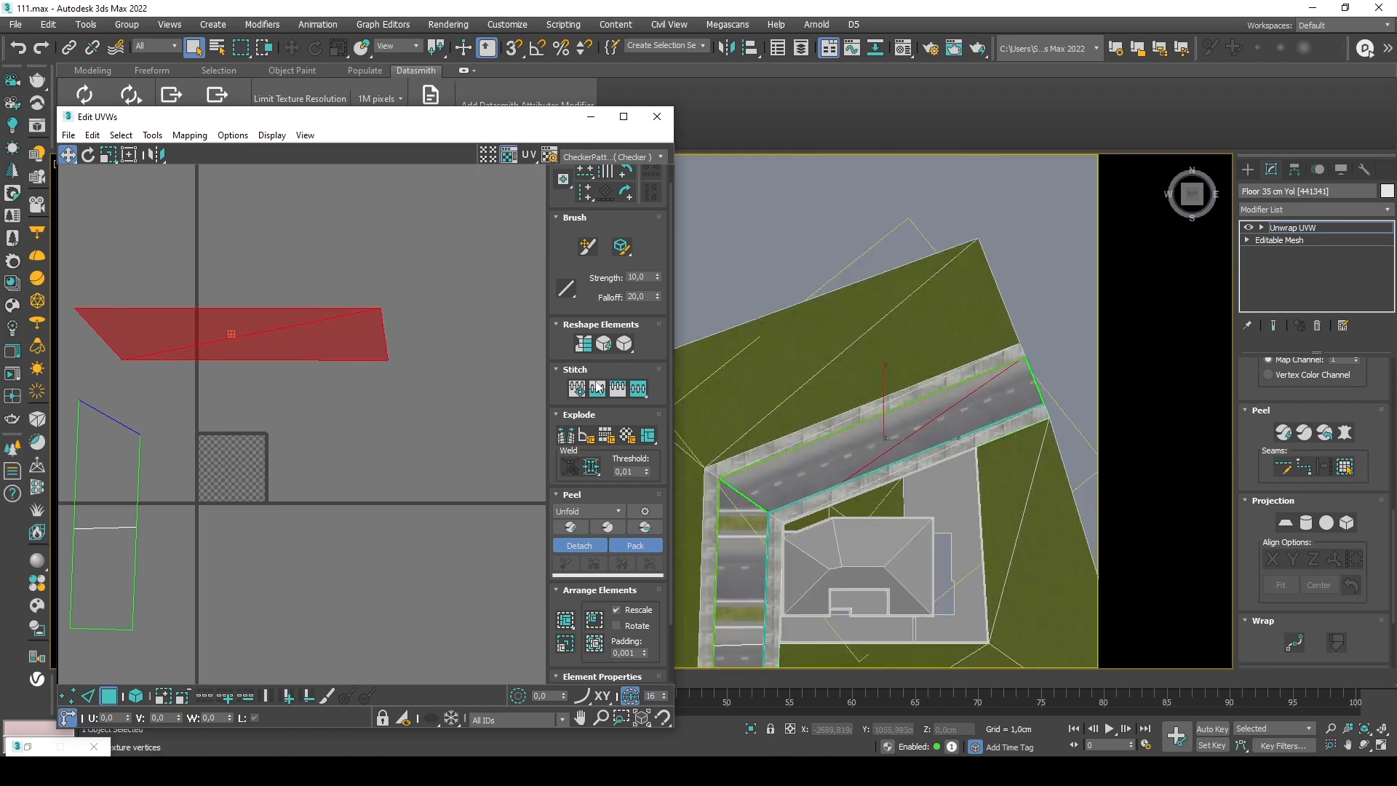
Select the UV faces of the road's straight vertical arm and rotate them to lie horizontally like the other arm.
middle_click_drag(754, 505, 859, 352)
middle_click_drag(246, 493, 348, 449)
left_click_drag(278, 620, 129, 340)
scroll(842, 436, "up", 3)
middle_click_drag(853, 486, 859, 434)
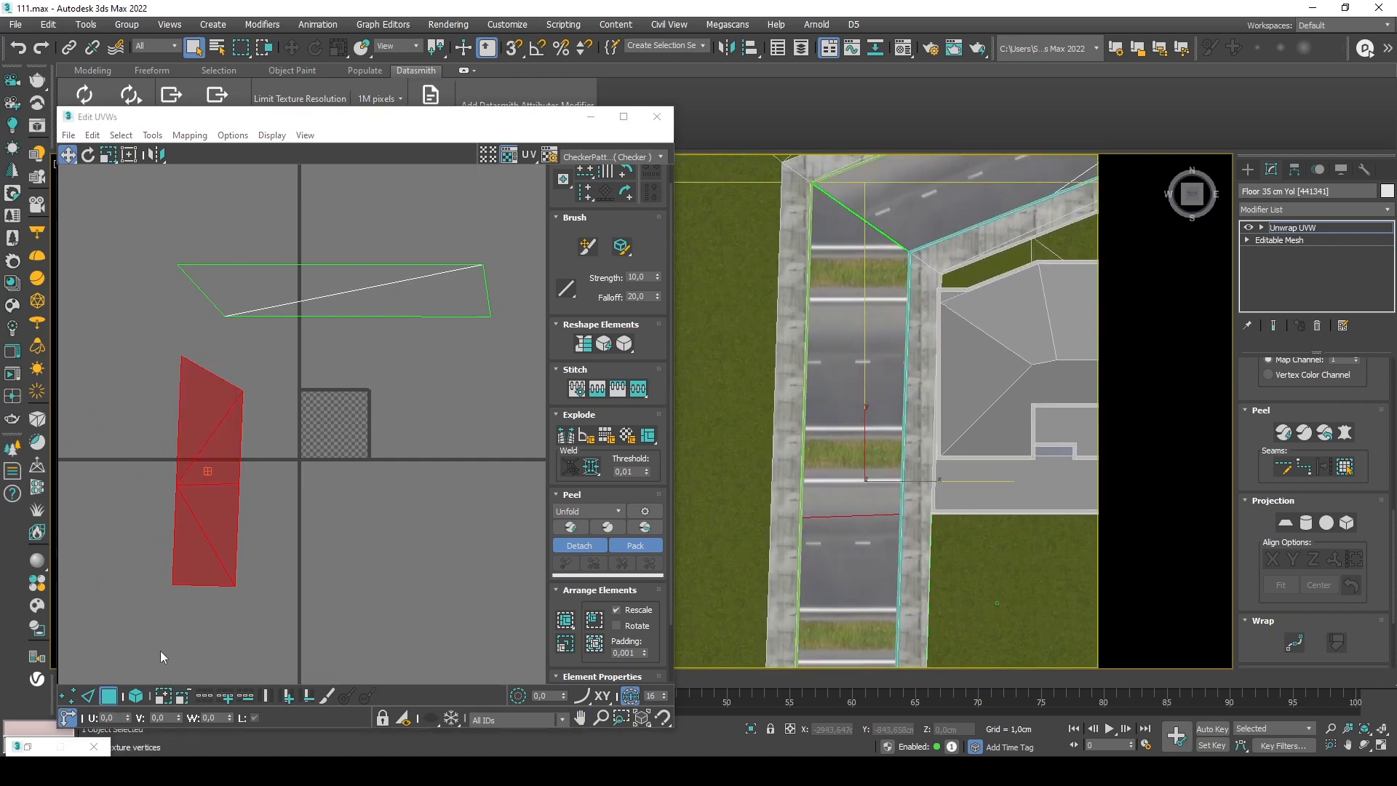
key("e")
left_click_drag(235, 460, 297, 668)
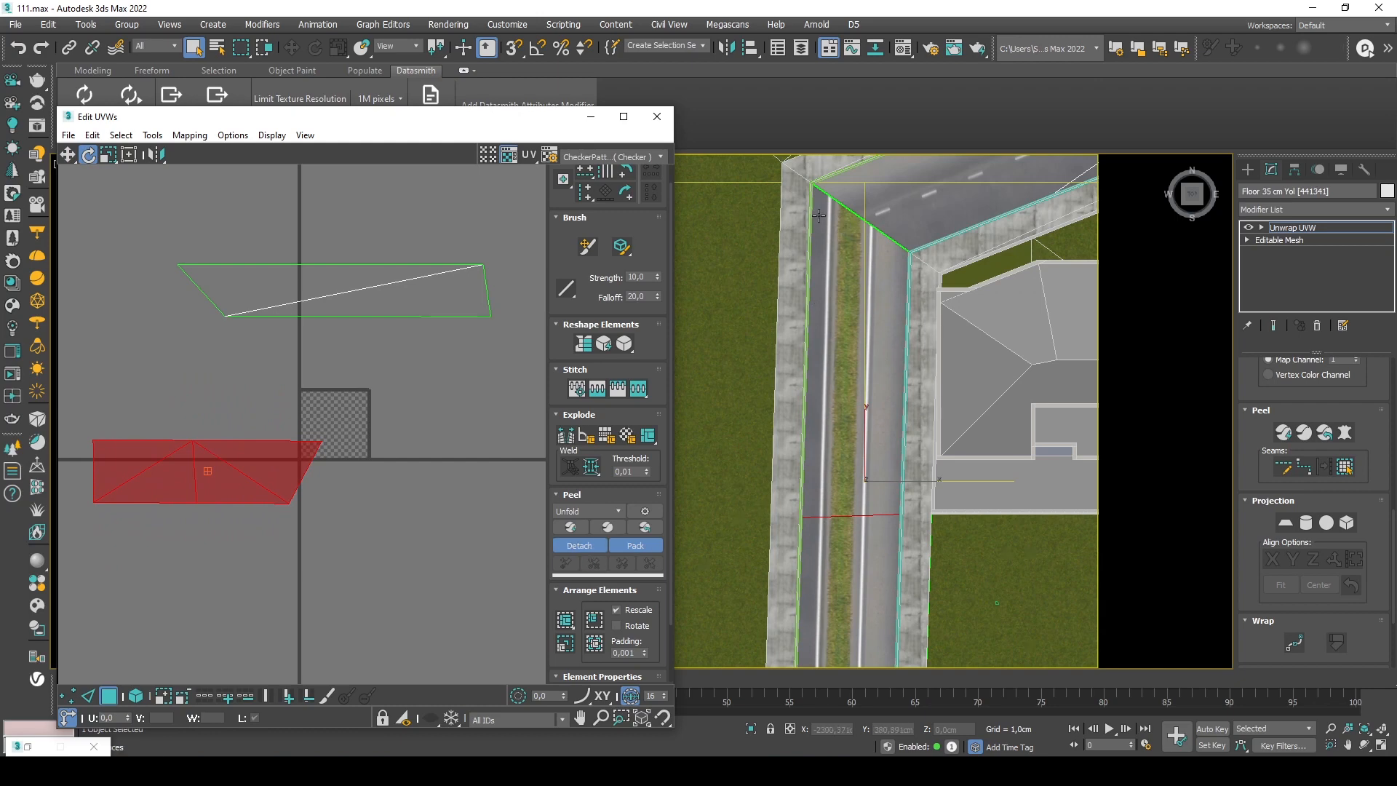
Move the straight arm's UVs until the dashed centre line sits in the middle of the road.
key("w")
left_click_drag(259, 465, 264, 474)
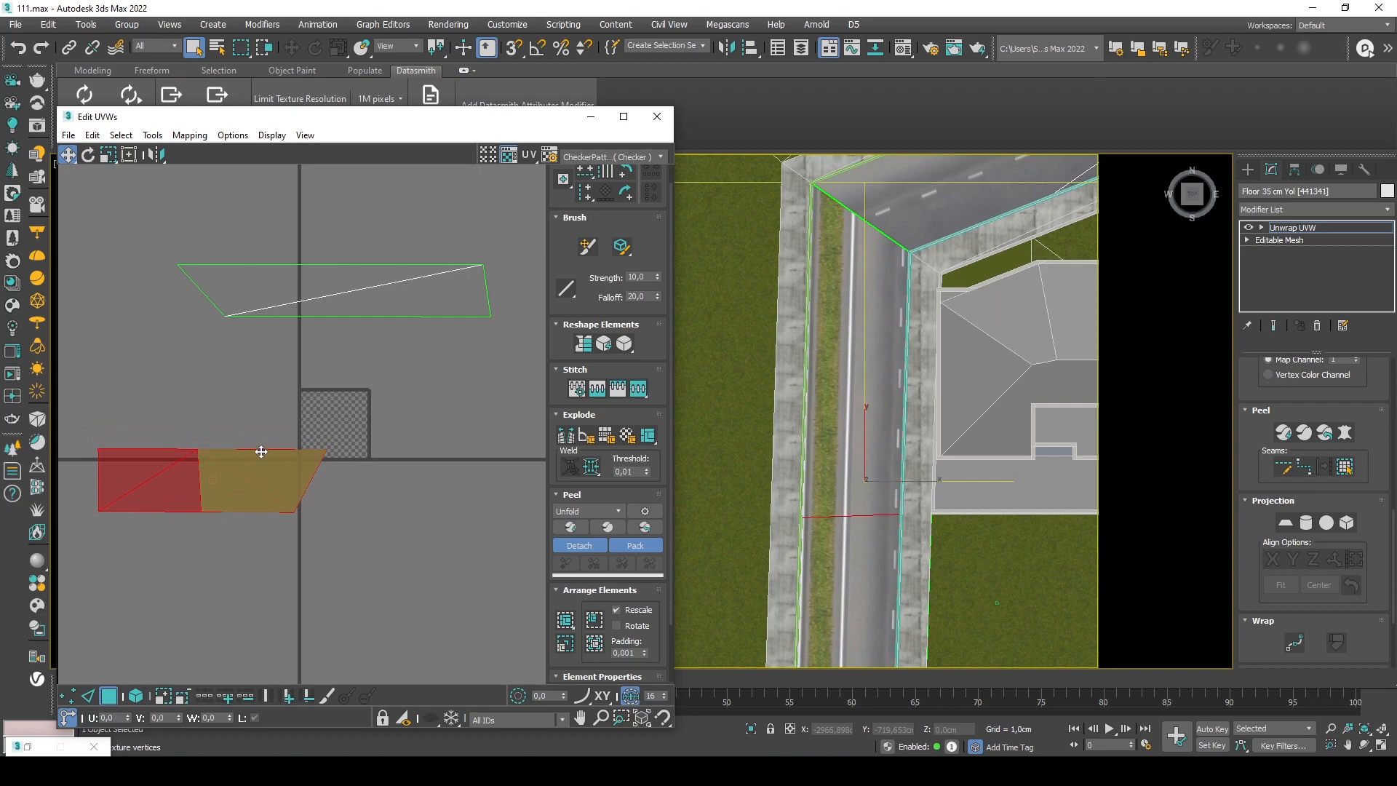
left_click_drag(276, 485, 281, 509)
scroll(865, 406, "down", 3)
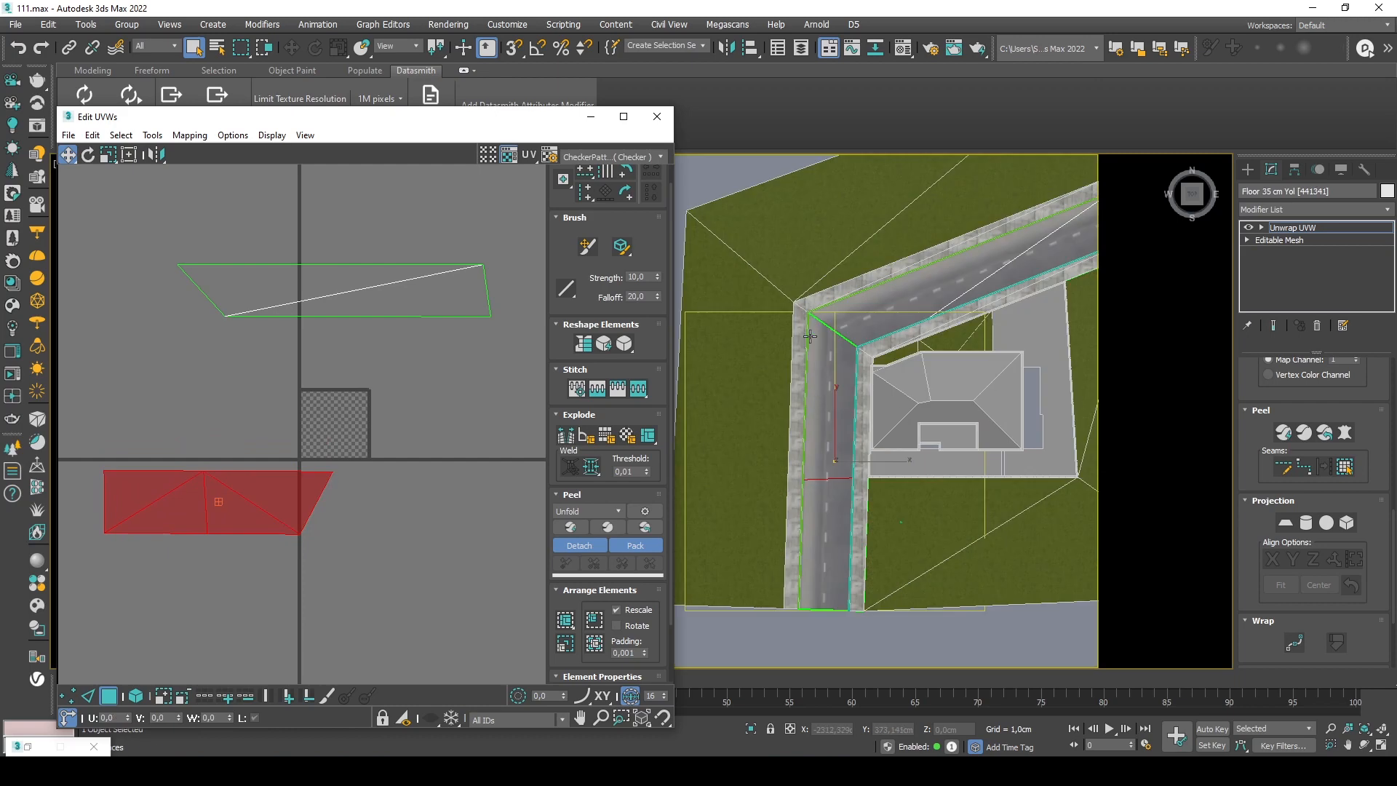
scroll(836, 487, "up", 8)
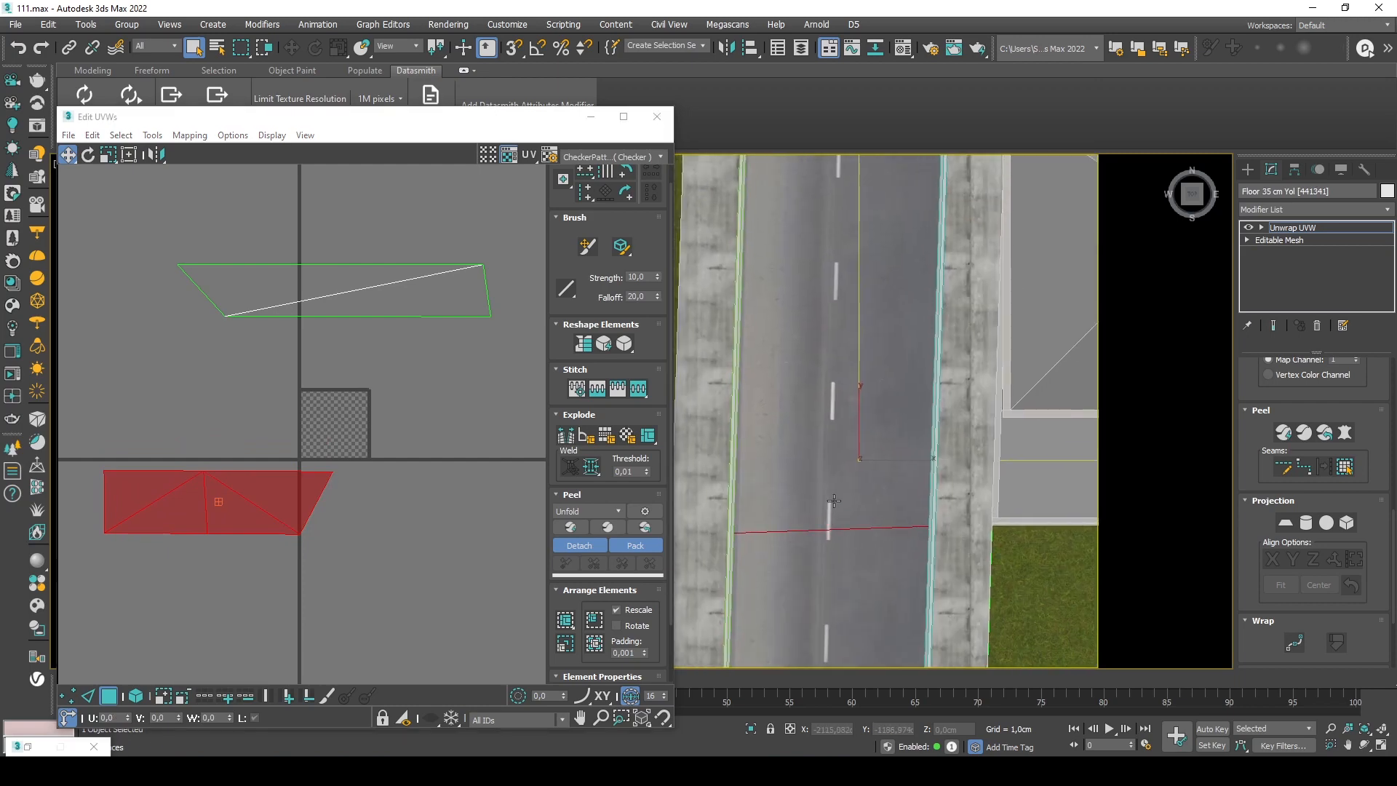
Scale up the UVs of both road arms slightly so the white edge lines run just inside the kerbs.
key("r")
mouse_move(264, 505)
left_mouse_down()
mouse_move(265, 493)
mouse_move(281, 502)
left_mouse_up()
key("w")
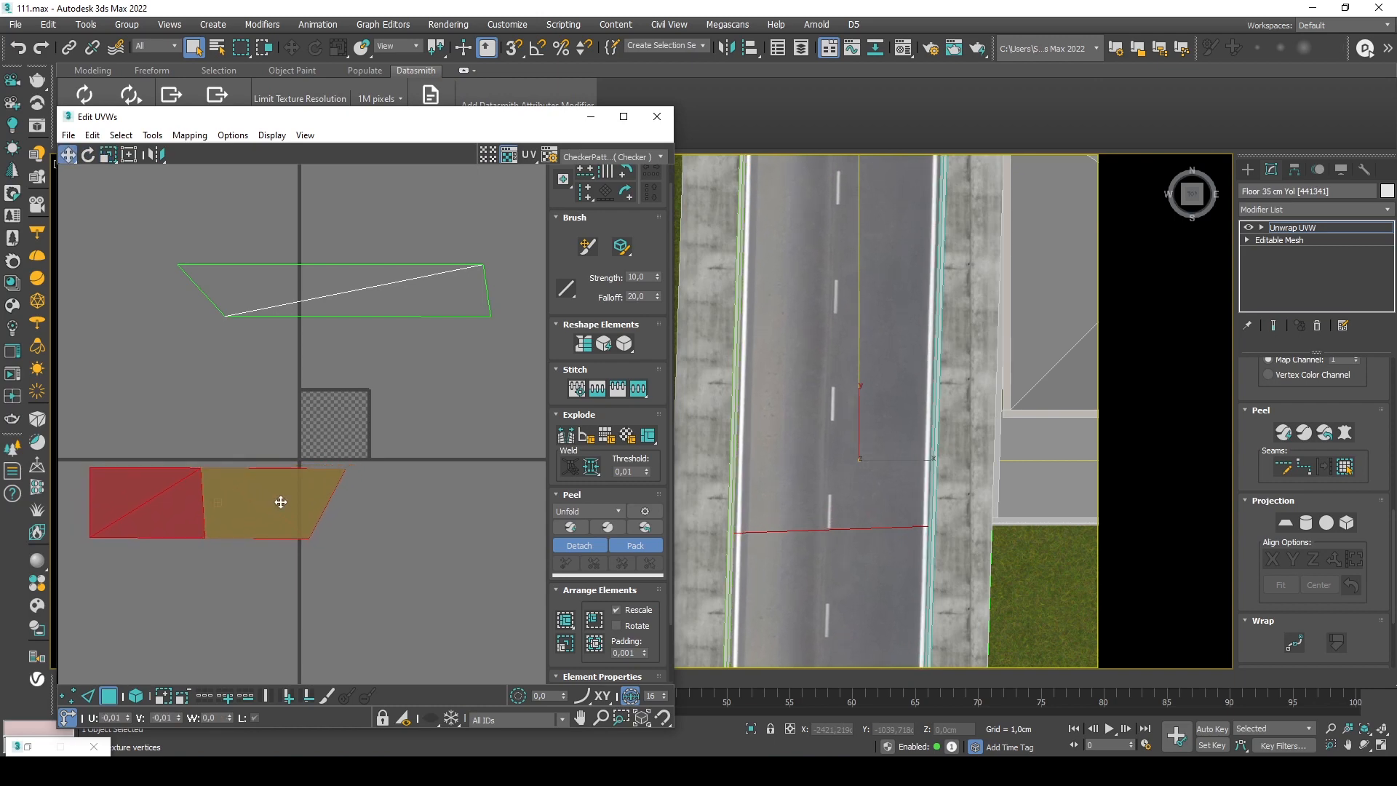
scroll(826, 337, "down", 7)
middle_click_drag(834, 327, 847, 430)
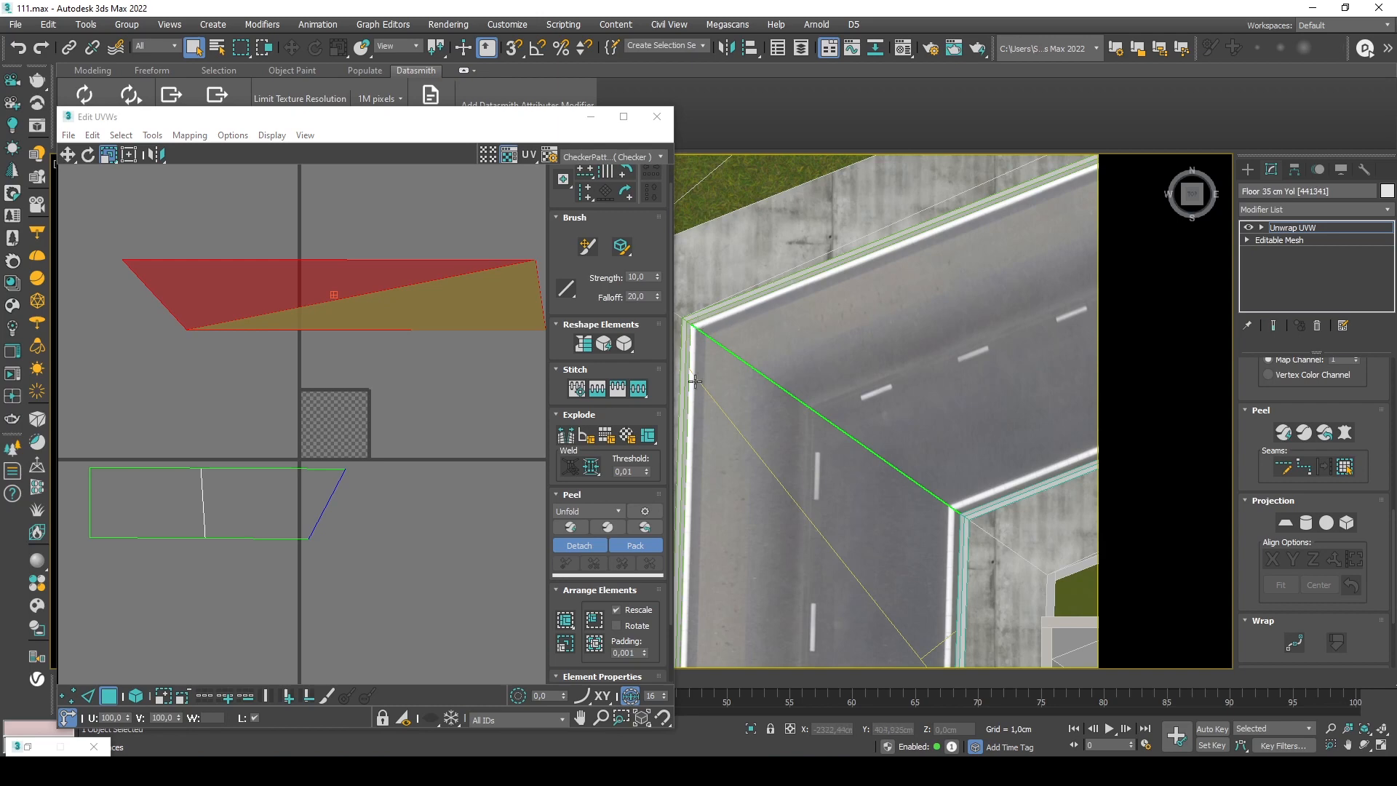
Close the UV editor, deselect the road and turn off edged faces to check the lane markings.
left_click_drag(560, 118, 509, 147)
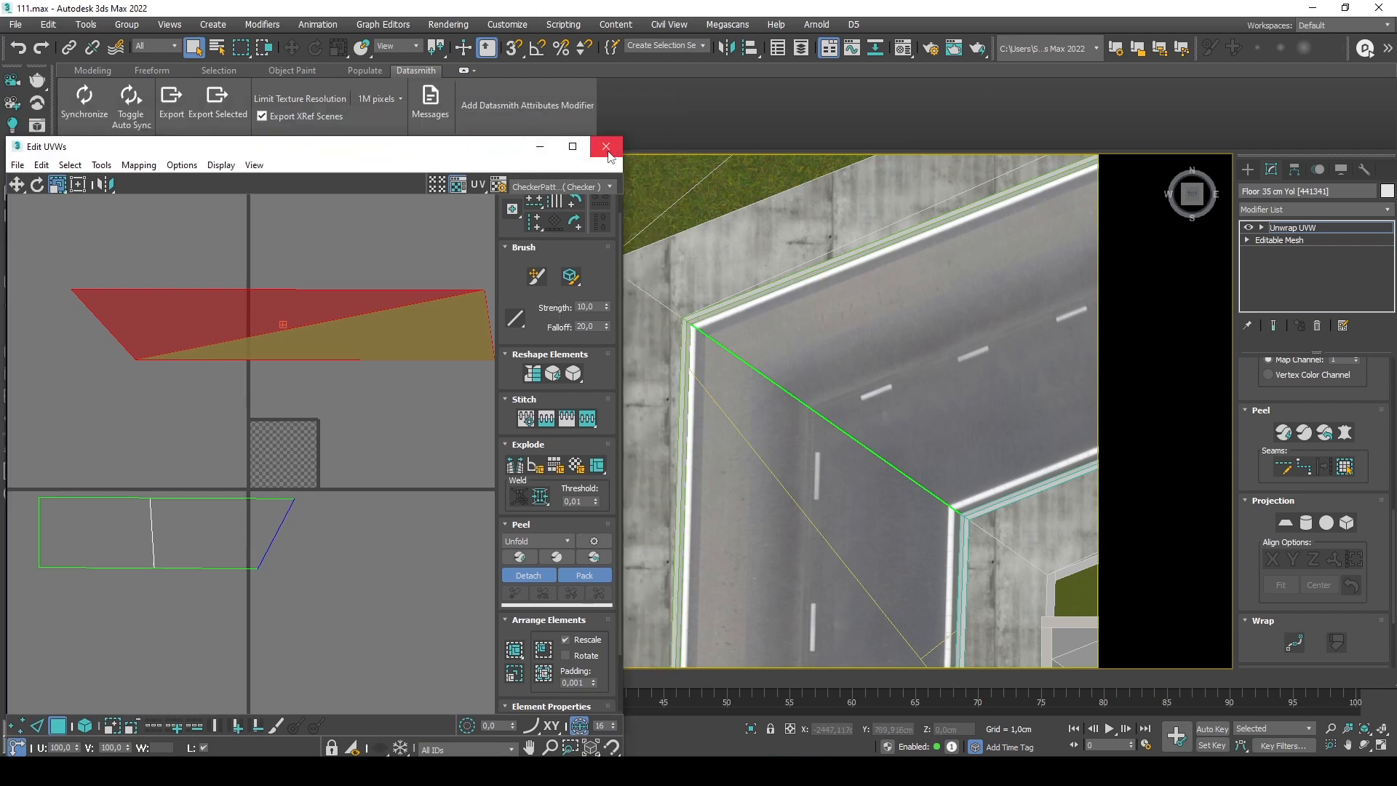
left_click(609, 155)
scroll(922, 264, "down", 4)
left_click(1281, 228)
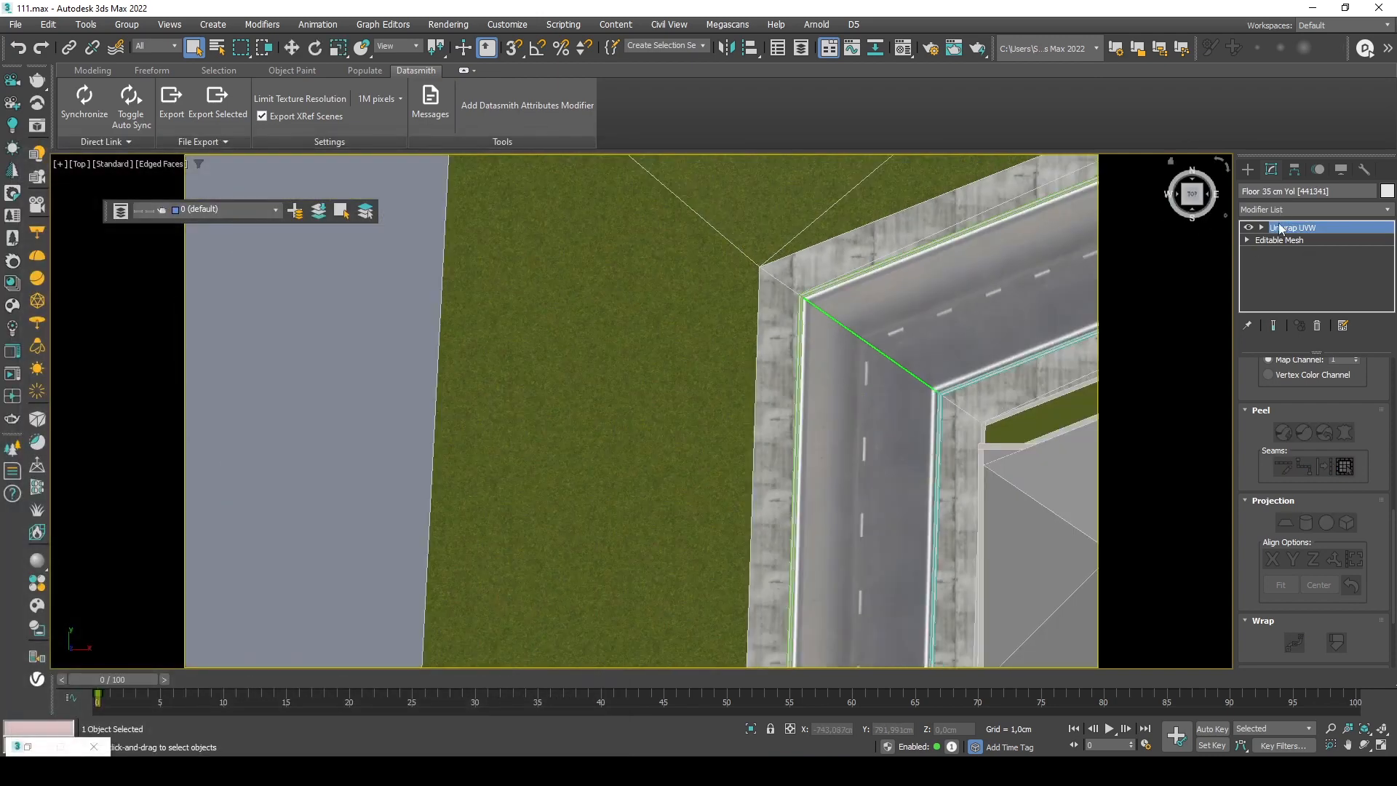
left_click(424, 334)
scroll(655, 337, "down", 5)
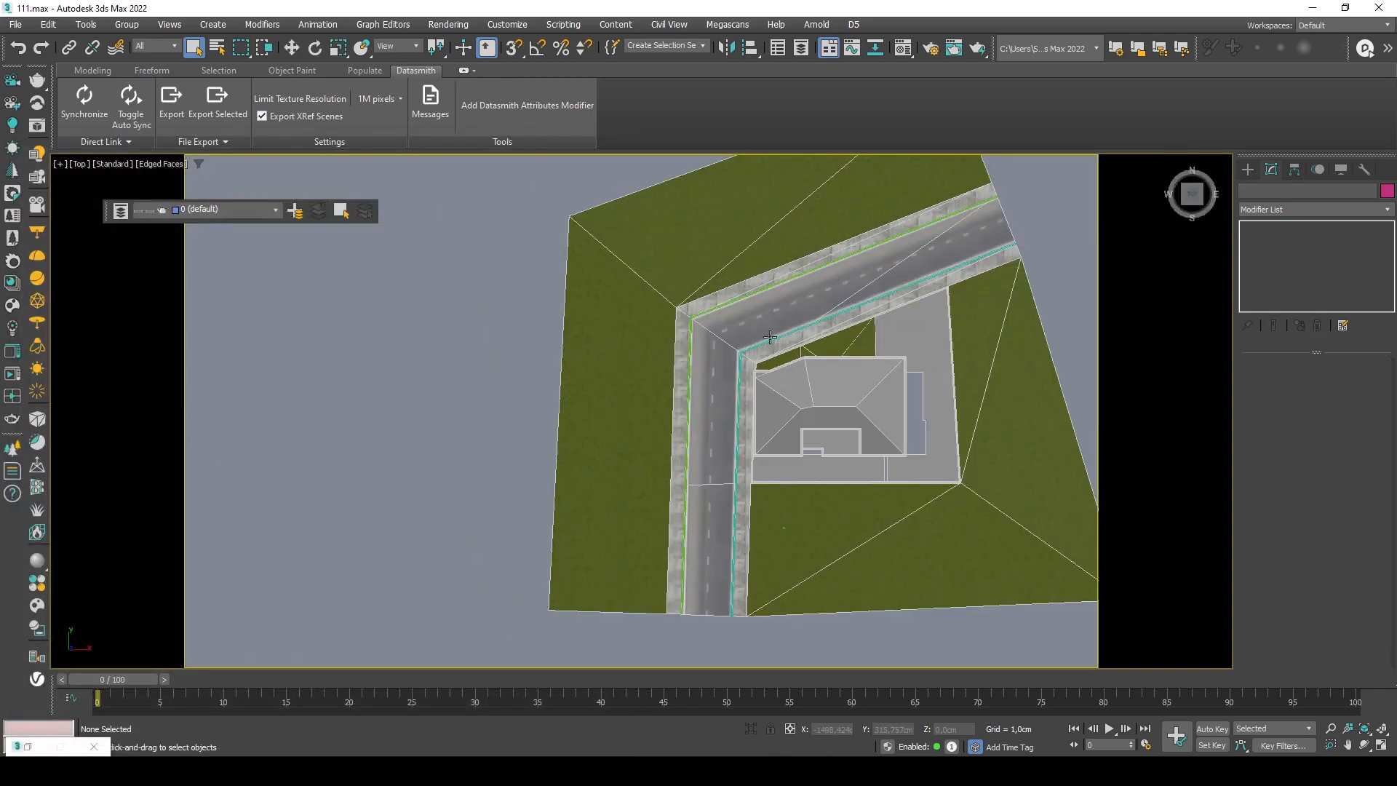
key("F4")
scroll(752, 329, "down", 5)
middle_click_drag(752, 328, 833, 300, "alt")
scroll(785, 318, "up", 6)
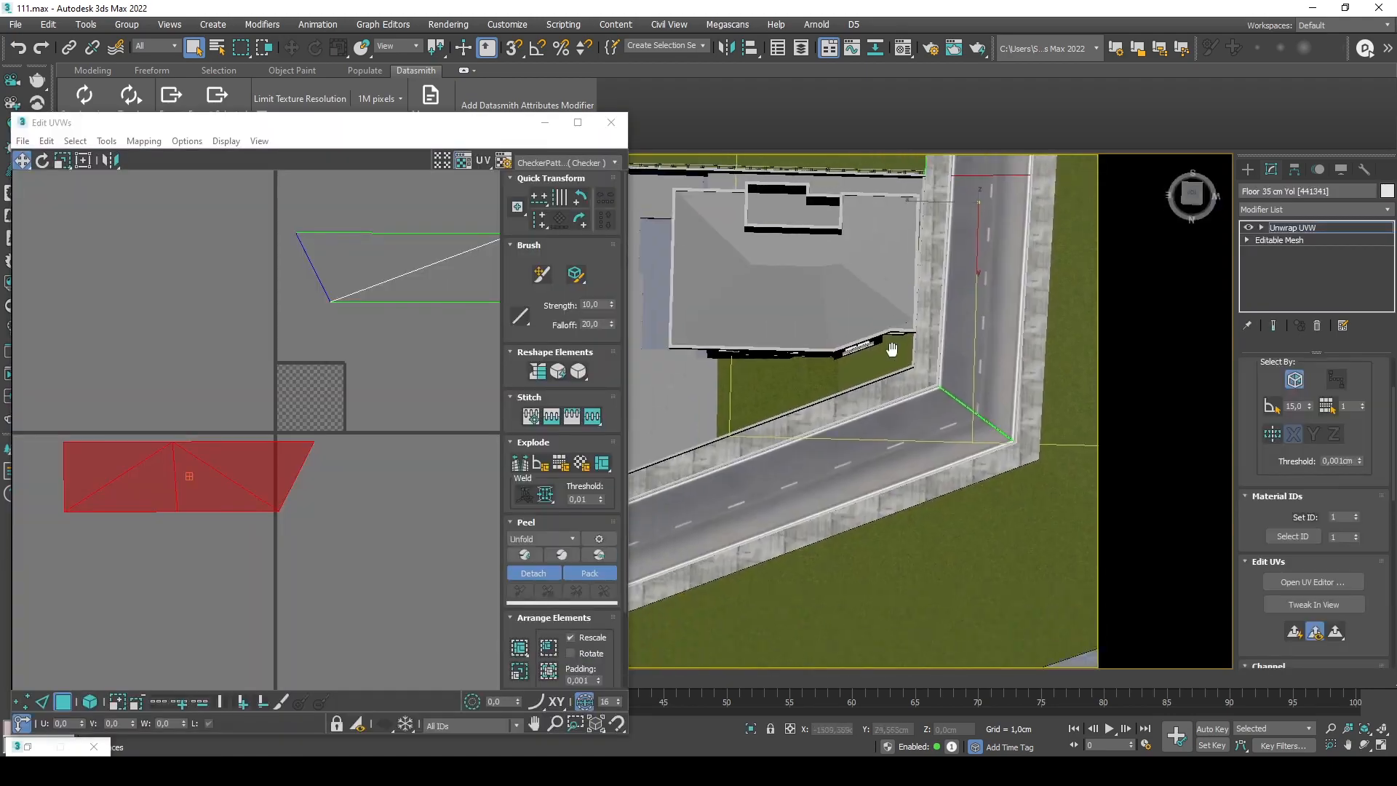
Close the reopened UV editor, leave the Unwrap UVW modifier and deselect the road.
middle_click_drag(892, 350, 909, 311)
left_click(610, 122)
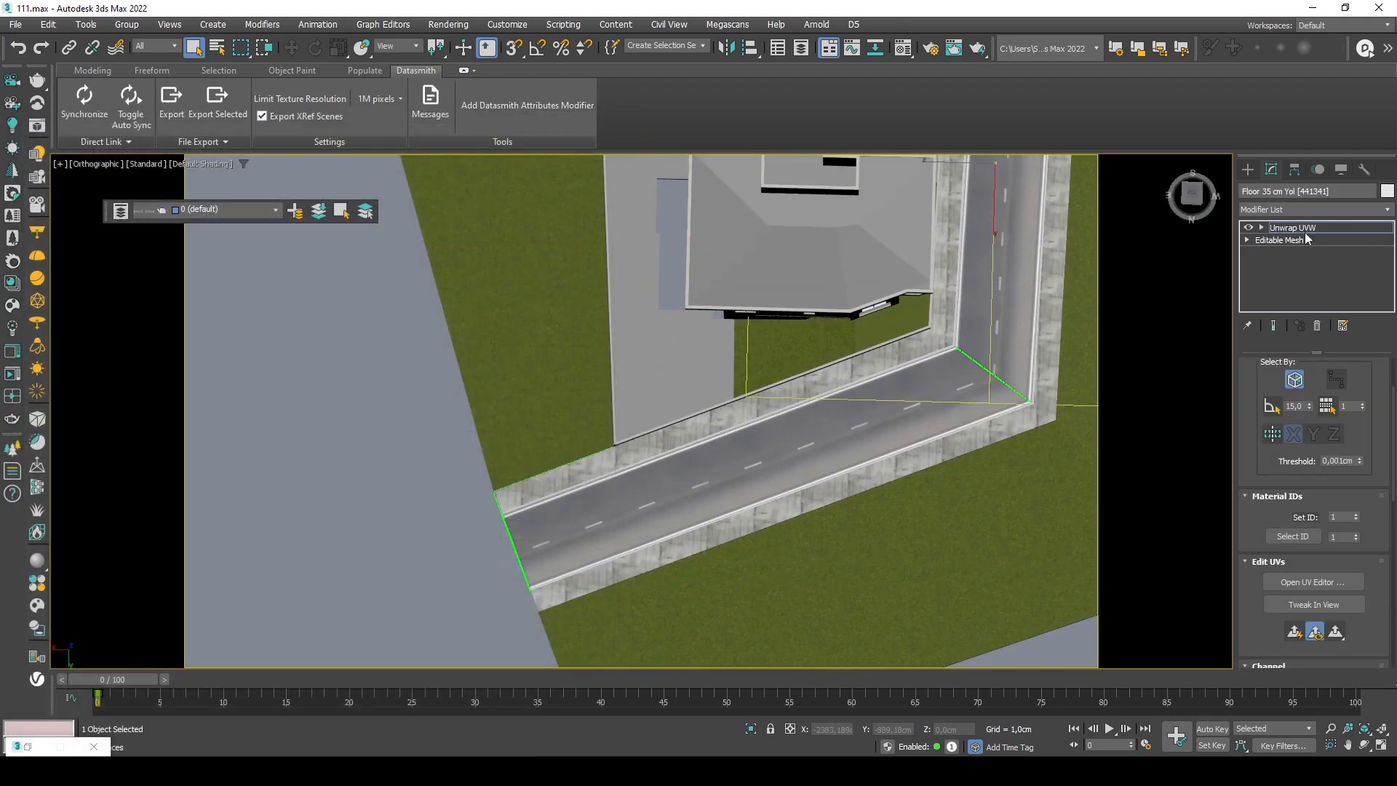
scroll(833, 321, "down", 4)
left_click(620, 402)
middle_click_drag(864, 291, 792, 302)
scroll(819, 364, "up", 2)
middle_click_drag(819, 364, 814, 393, "alt")
Export the scene with Datasmith, then refresh the Tut217 import in Twinmotion and view the road corner.
left_click(172, 102)
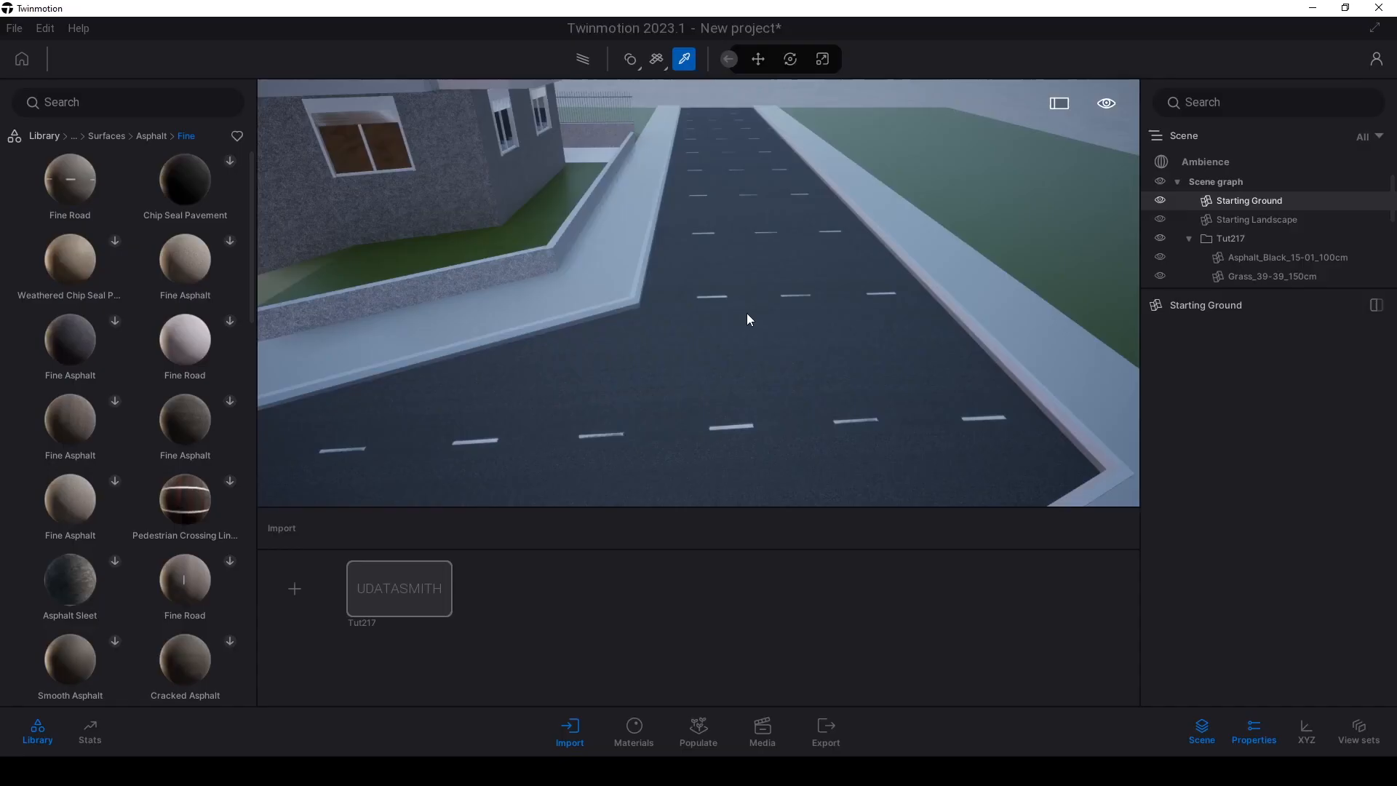
mouse_move(451, 585)
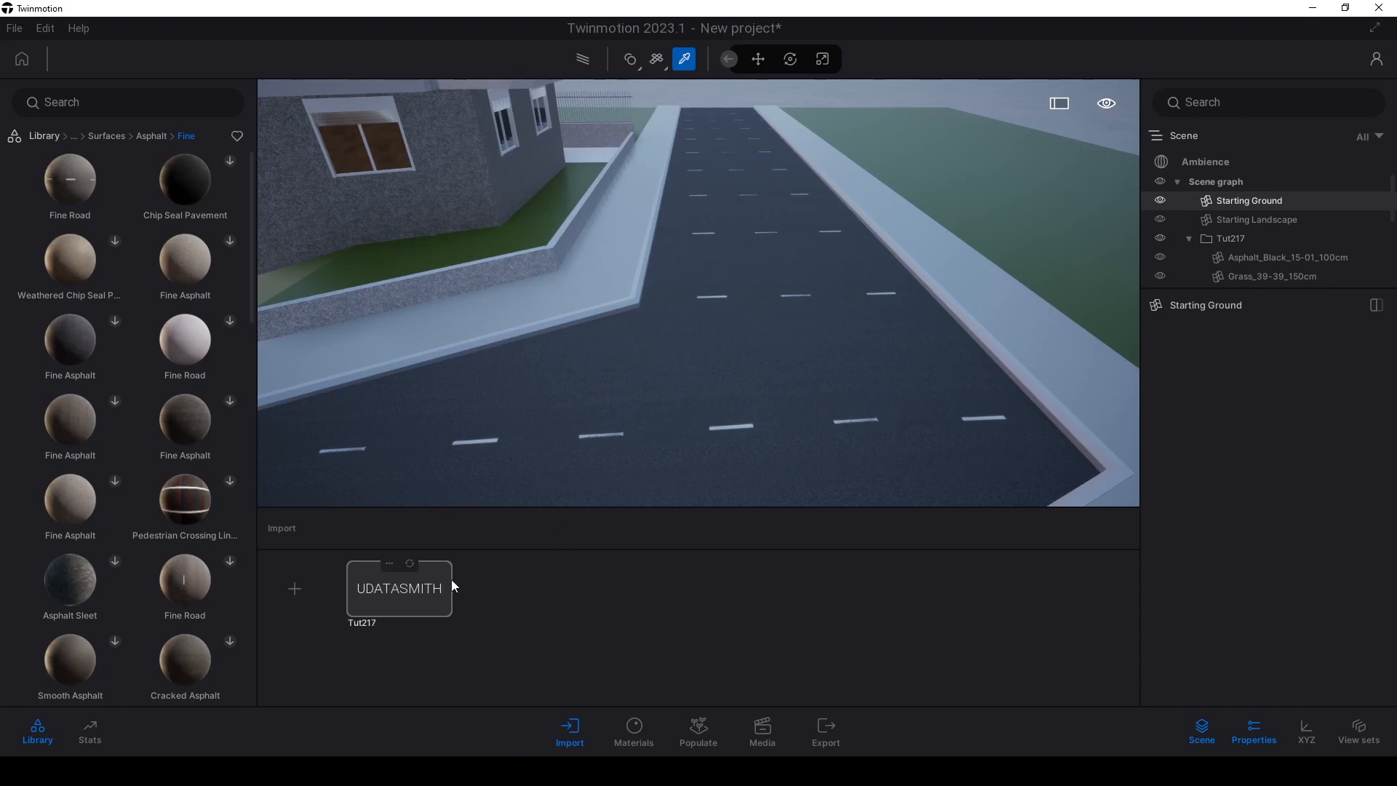
left_click(412, 565)
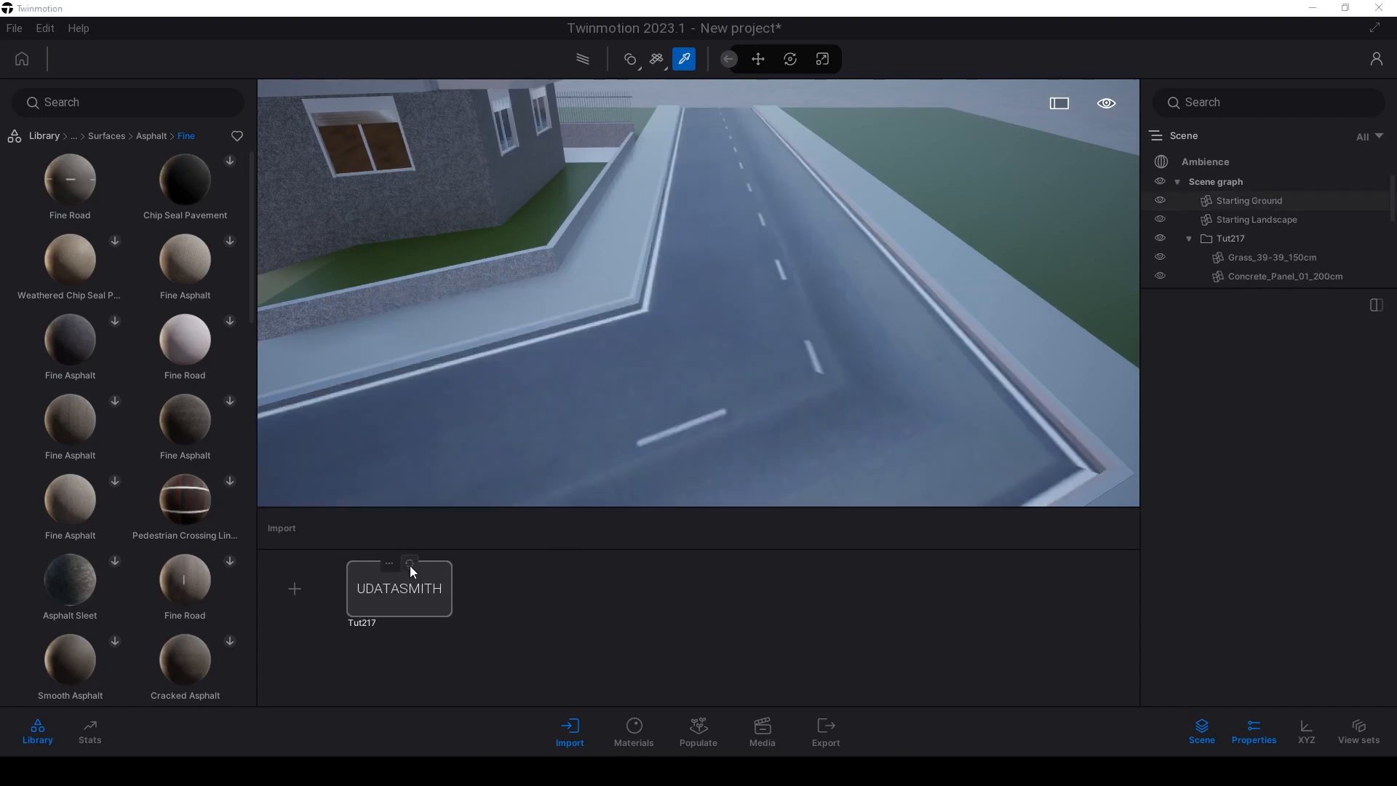
right_click_drag(698, 292, 619, 280)
right_click_drag(713, 350, 891, 324)
right_click_drag(777, 331, 772, 393)
right_click_drag(778, 333, 689, 301)
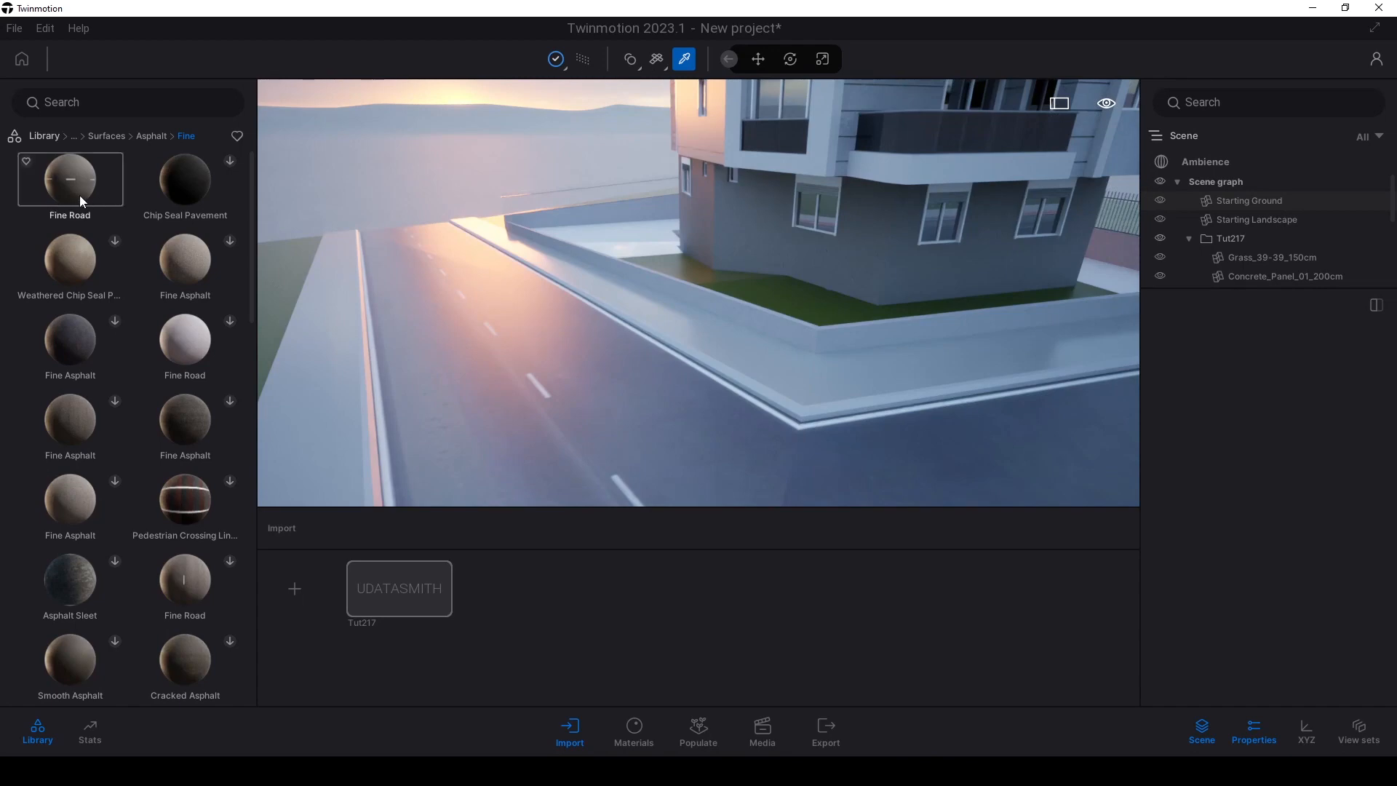
Apply the Fine Road asphalt material from the library to the reimported road.
left_click_drag(58, 197, 560, 374)
right_click_drag(561, 375, 669, 419)
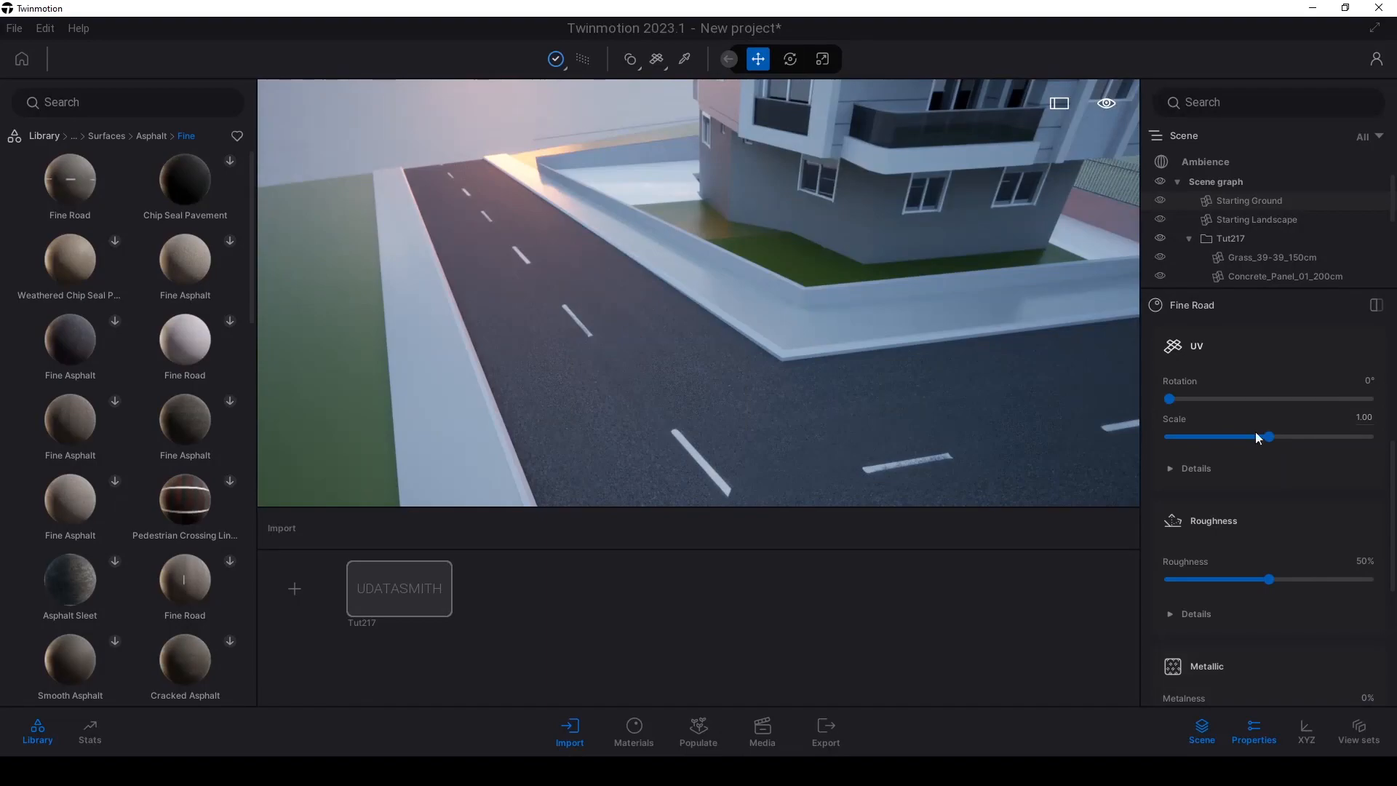
Try a UV scale of 0.96 on the Fine Road material and return it to 1.00.
mouse_move(1268, 437)
left_mouse_down()
mouse_move(1224, 439)
mouse_move(1276, 438)
mouse_move(1265, 441)
left_mouse_up()
left_click_drag(1264, 443, 1263, 440)
middle_click_drag(800, 364, 1019, 364, "shift")
middle_click_drag(698, 305, 659, 281, "shift")
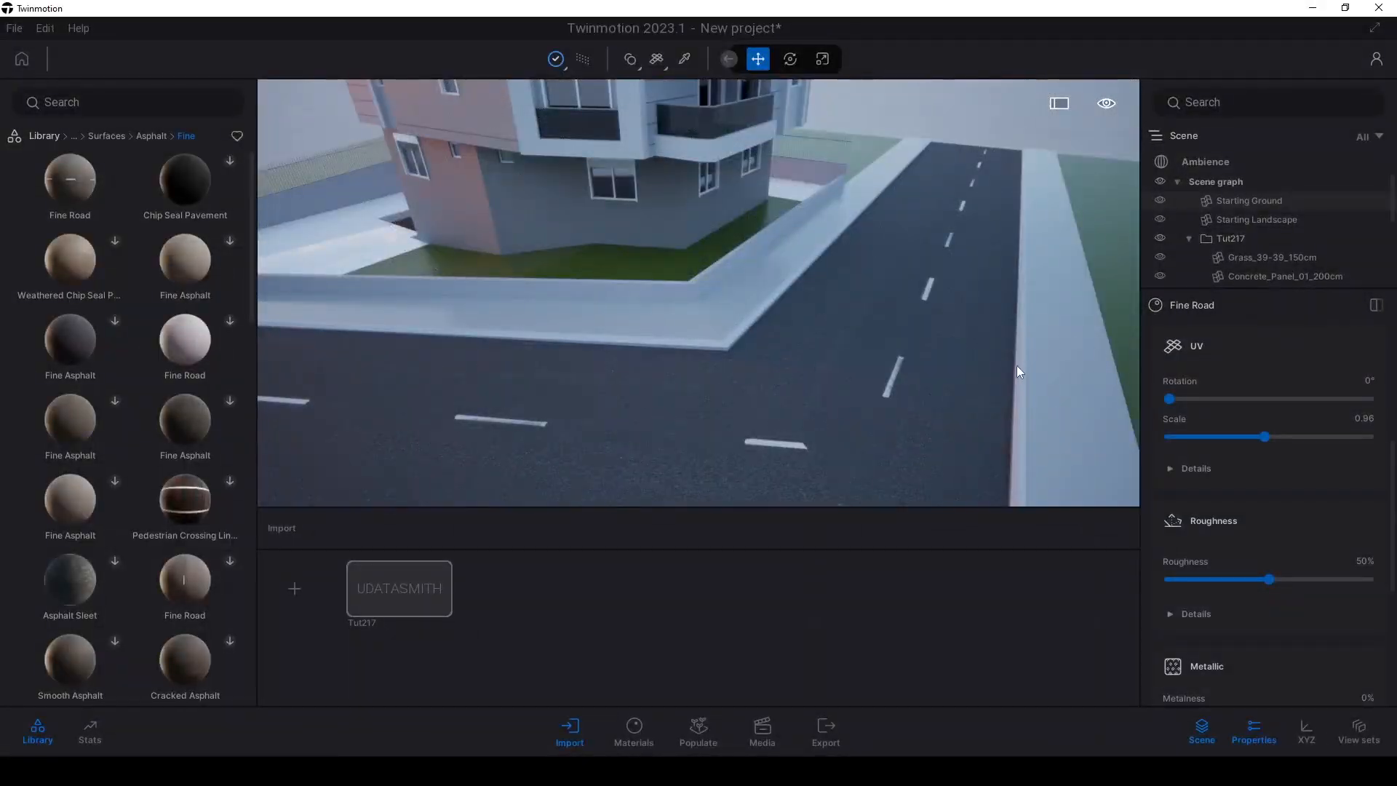
left_click_drag(1264, 436, 1268, 436)
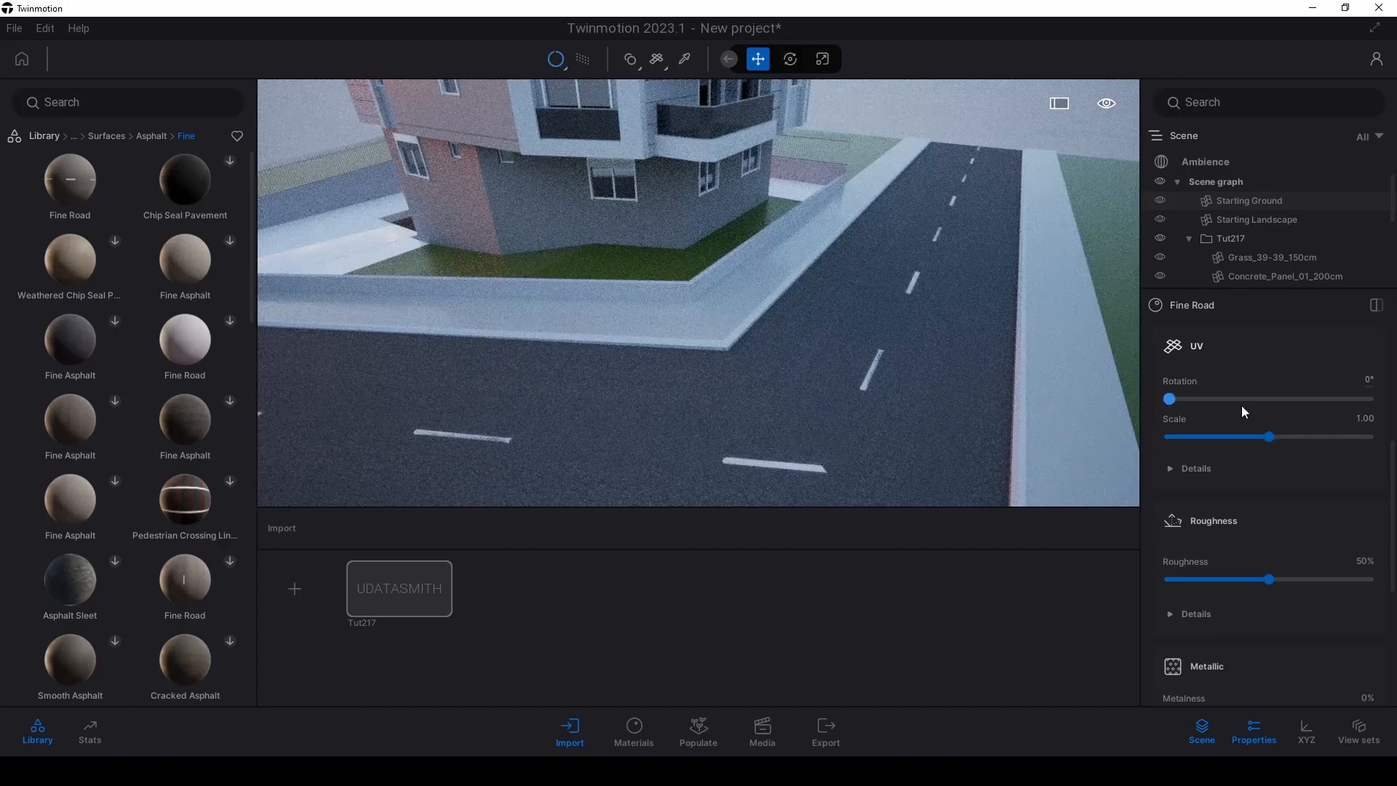
Expand the Fine Road material's UV details and set Offset X to 0.40 to shift the lane markings.
right_click_drag(918, 344, 958, 373)
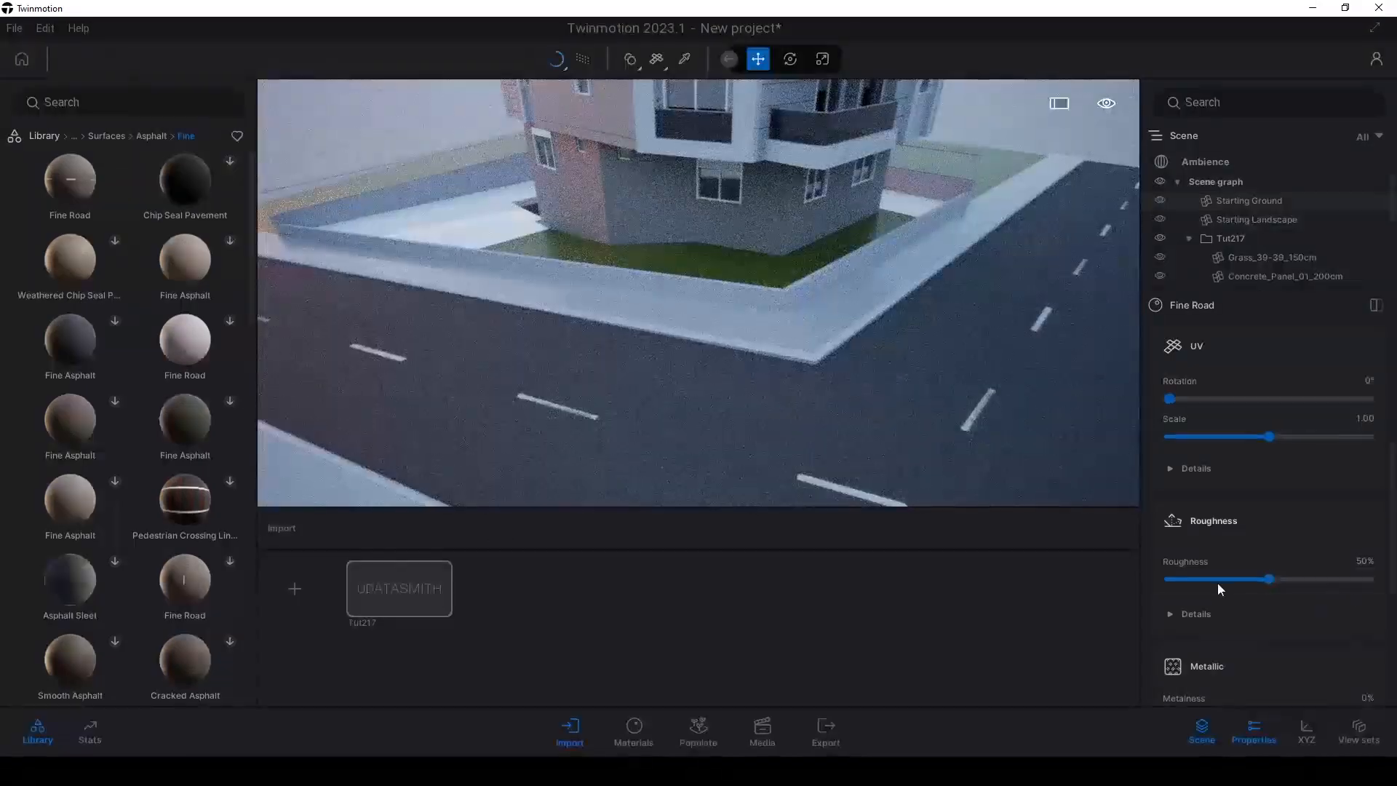
left_click(1171, 469)
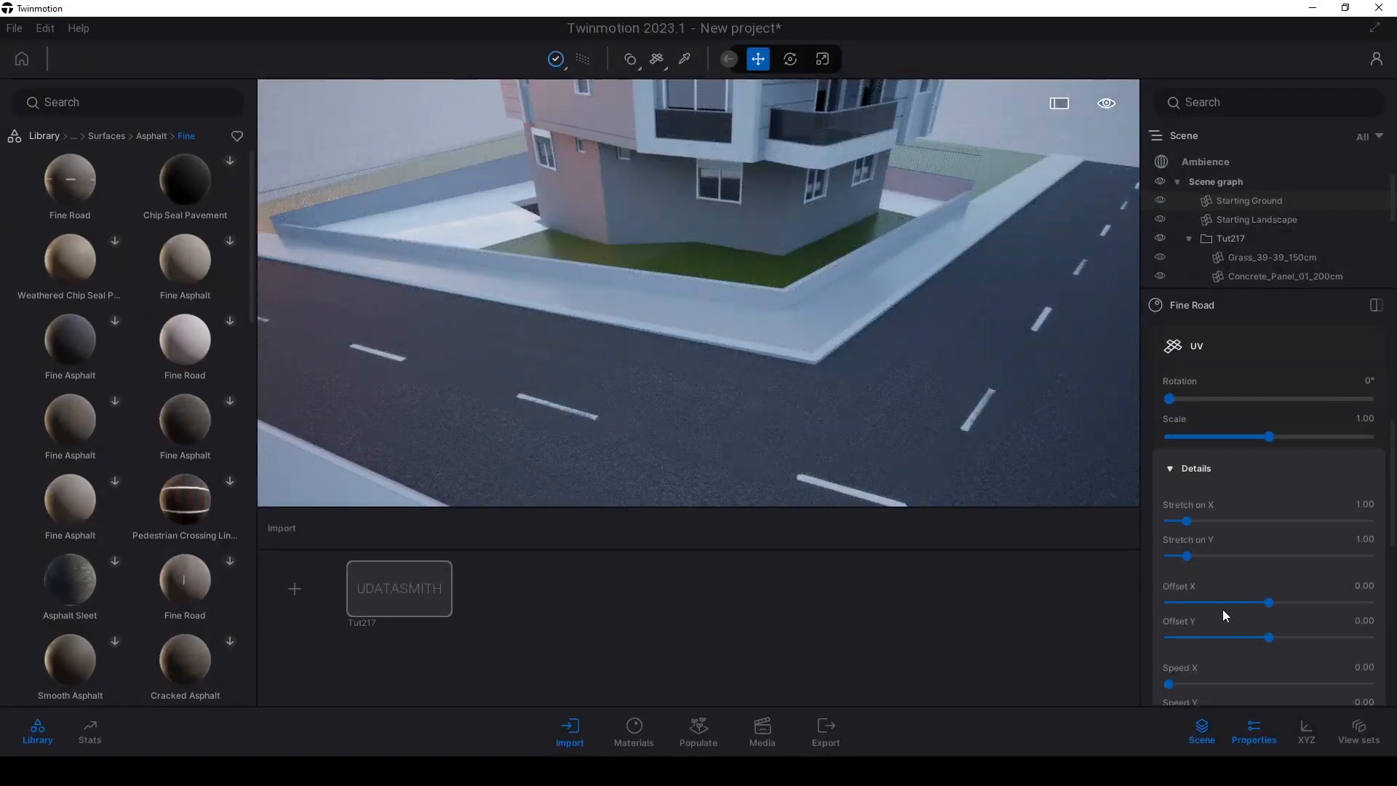
left_click_drag(1272, 601, 1278, 602)
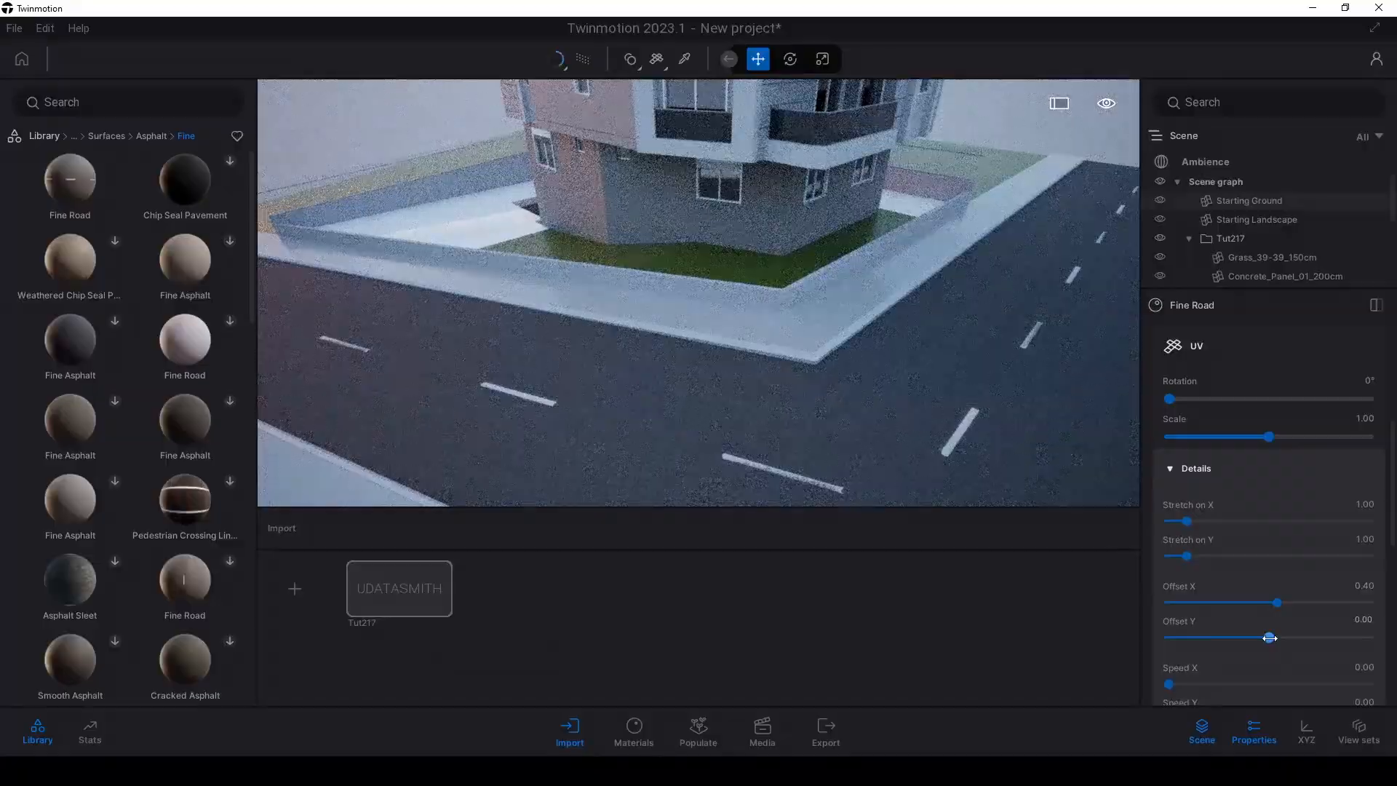
right_click_drag(946, 379, 852, 351)
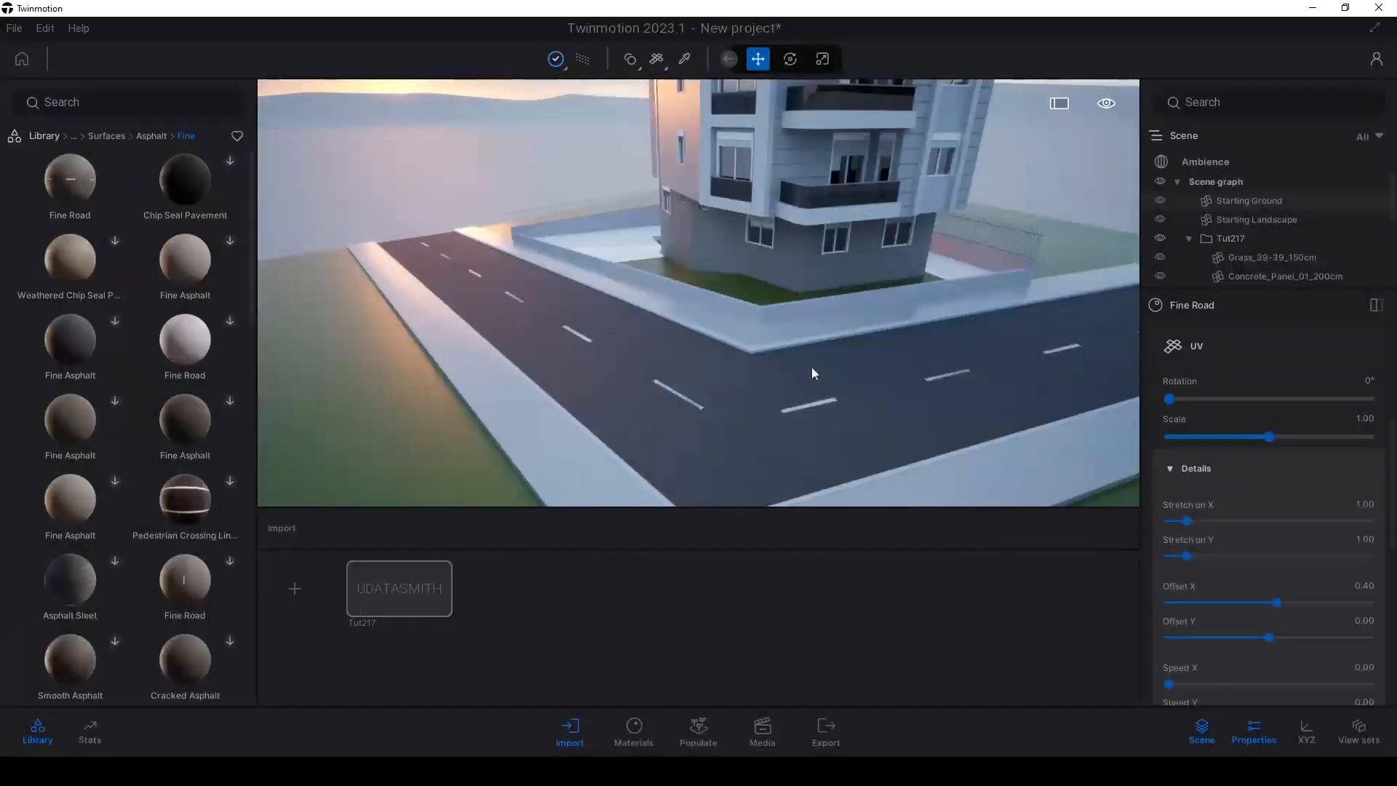
scroll(700, 318, "up", 2)
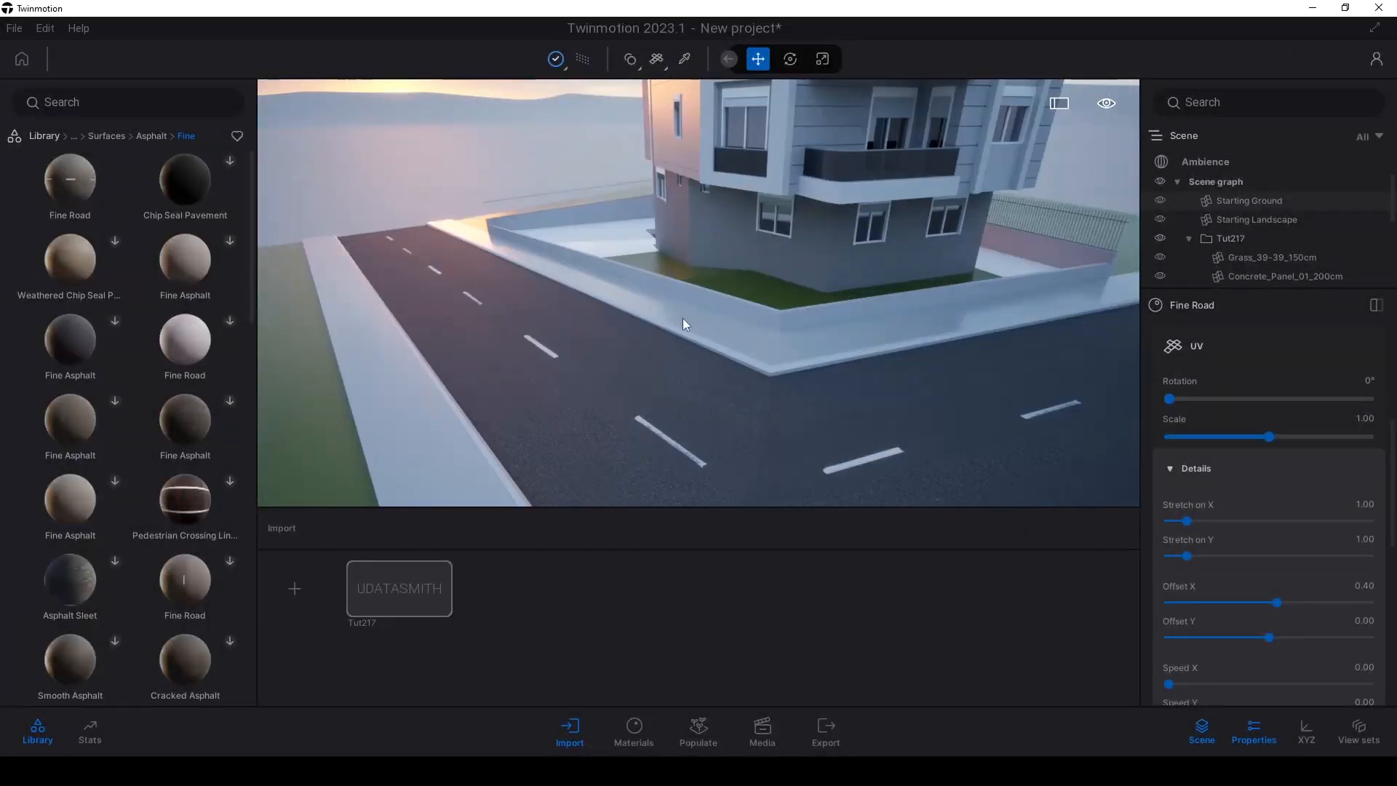
middle_click_drag(682, 317, 432, 309, "shift")
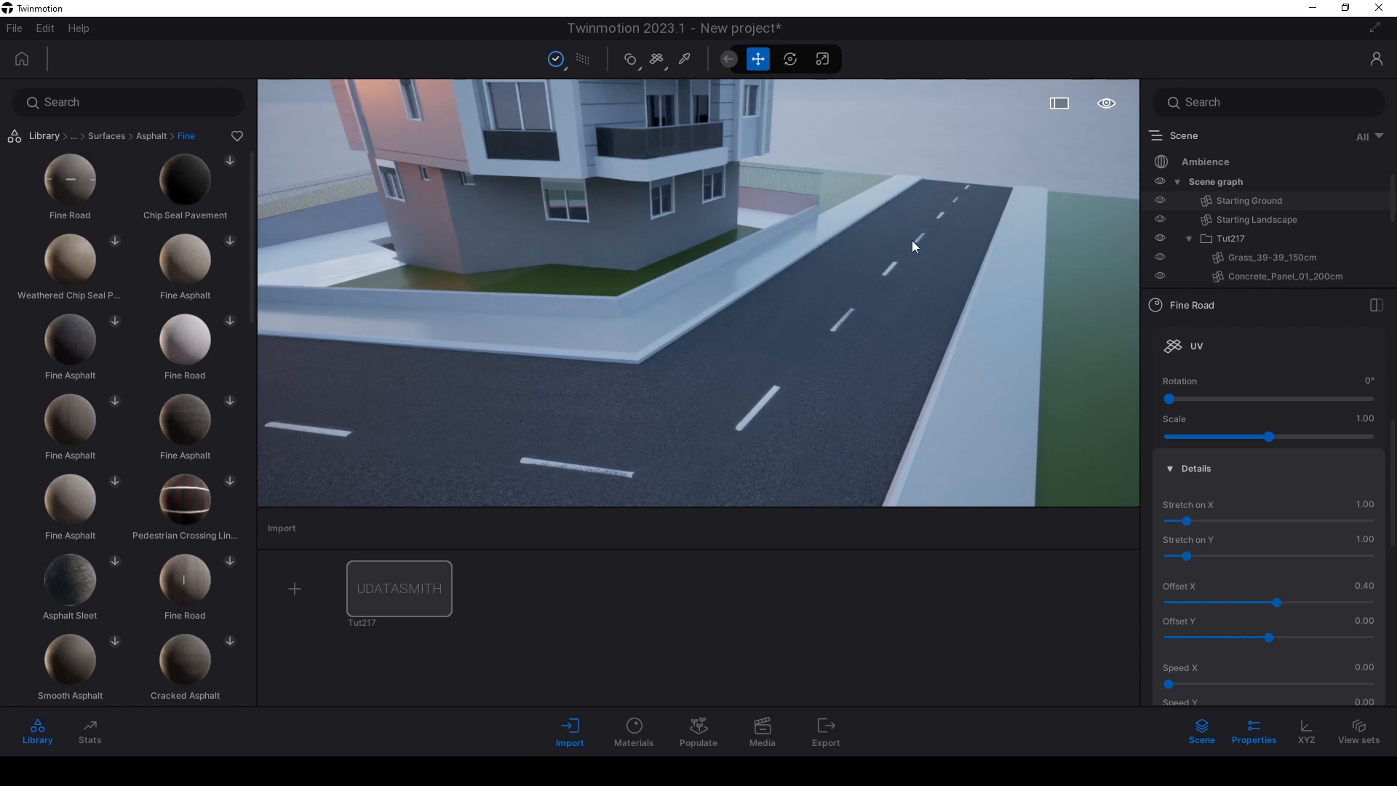
Open the Pavestone category under Tile in the Megascans surfaces library.
left_click(142, 137)
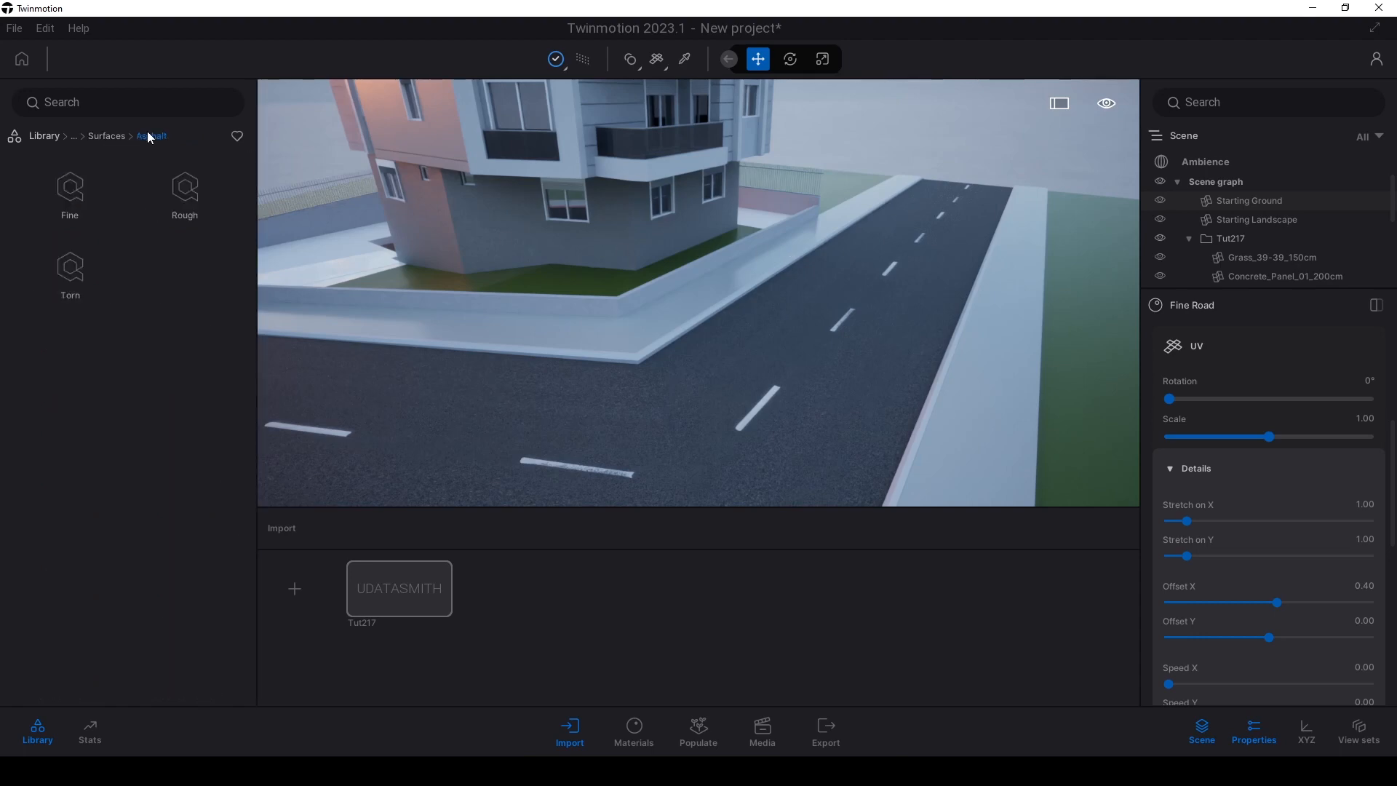
left_click(104, 136)
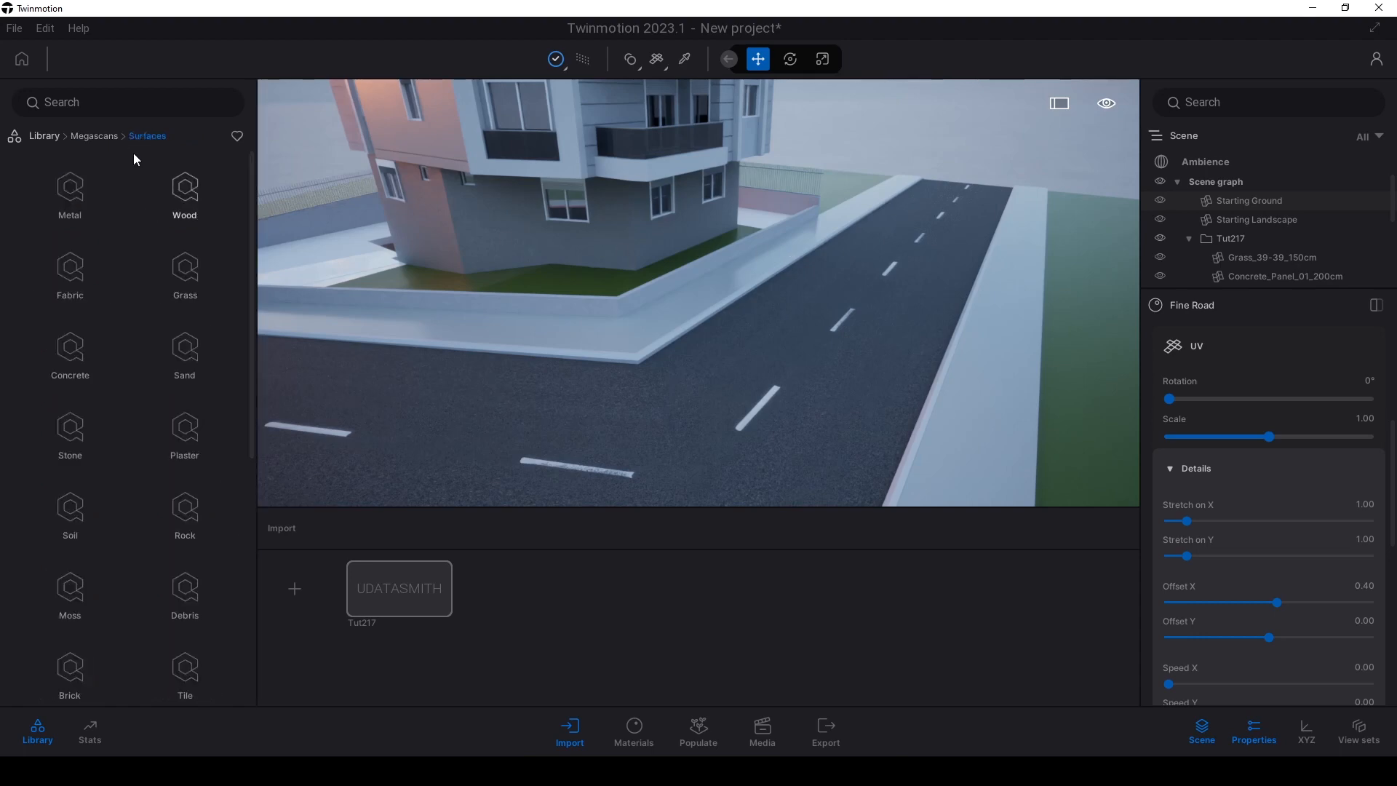
left_click(185, 681)
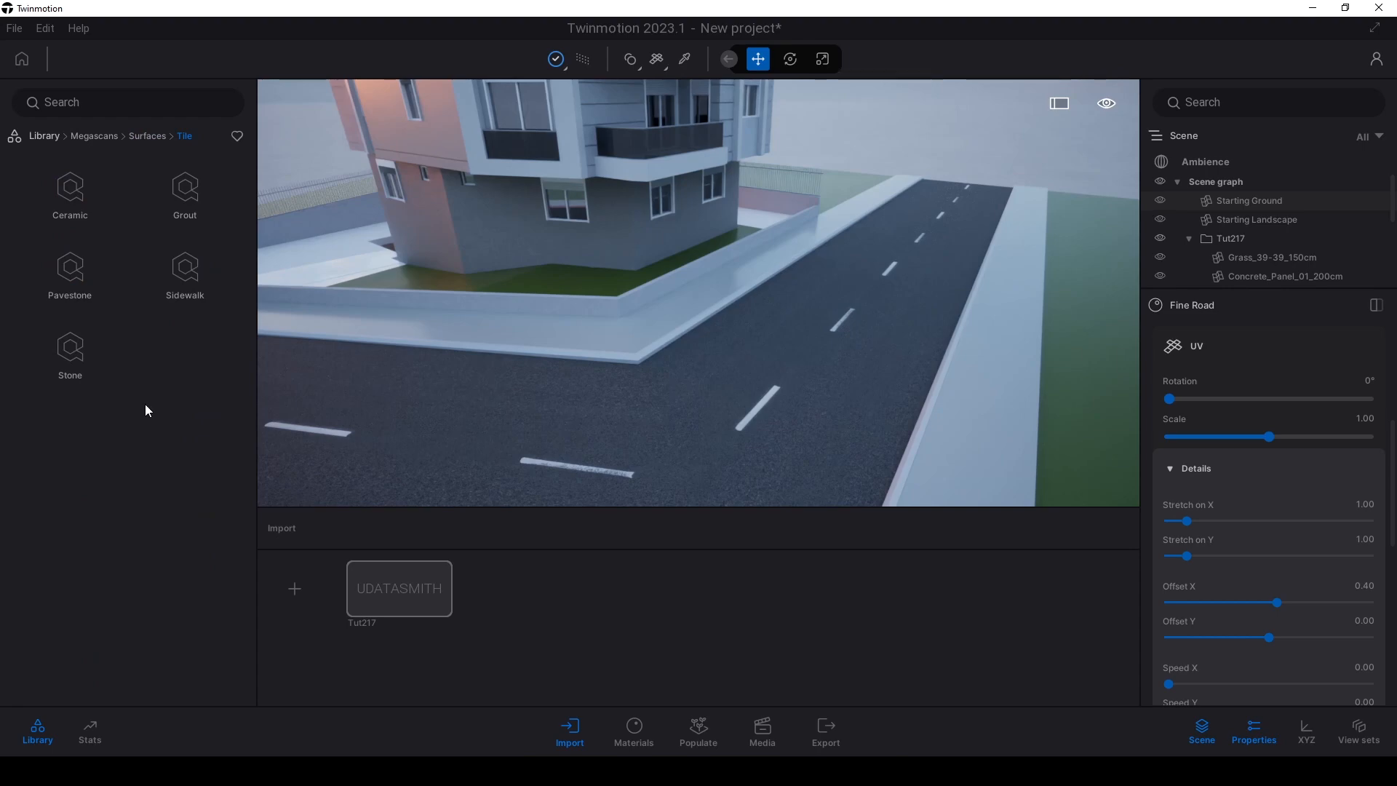
left_click(79, 269)
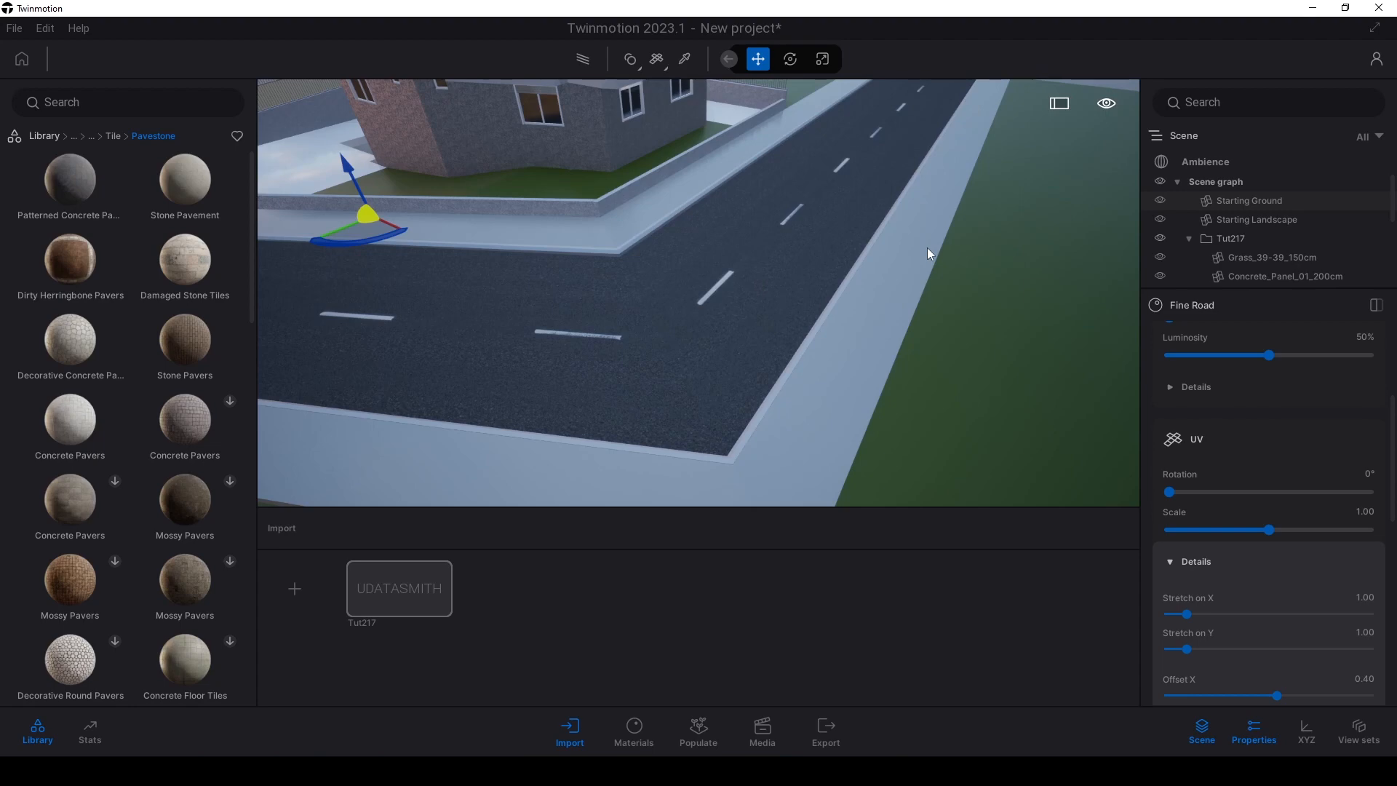
Try the Concrete Pavers material on the sidewalks and inspect them on both sides of the road.
left_click_drag(67, 420, 823, 426)
right_click_drag(822, 427, 430, 182)
key("w")
key("s")
key("w")
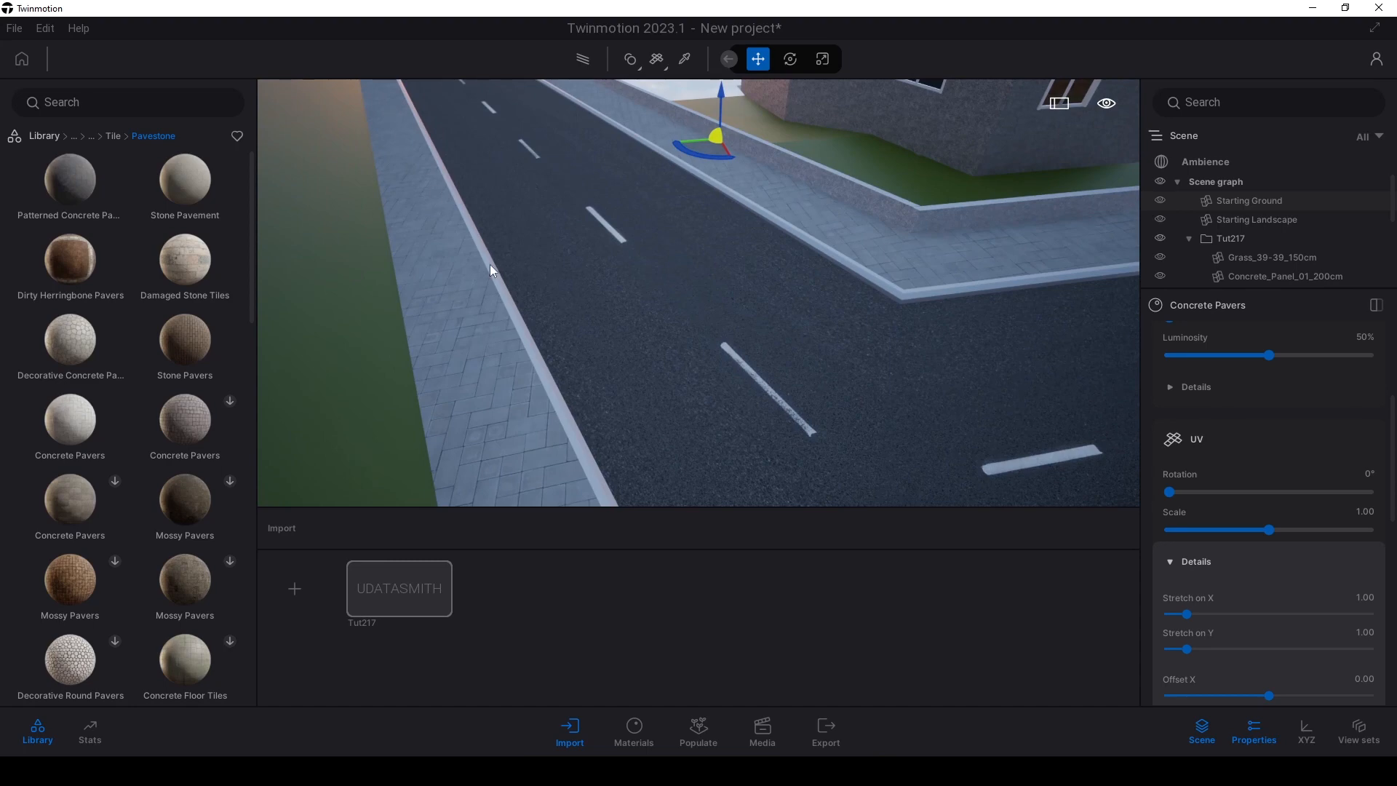
right_click_drag(490, 264, 750, 207)
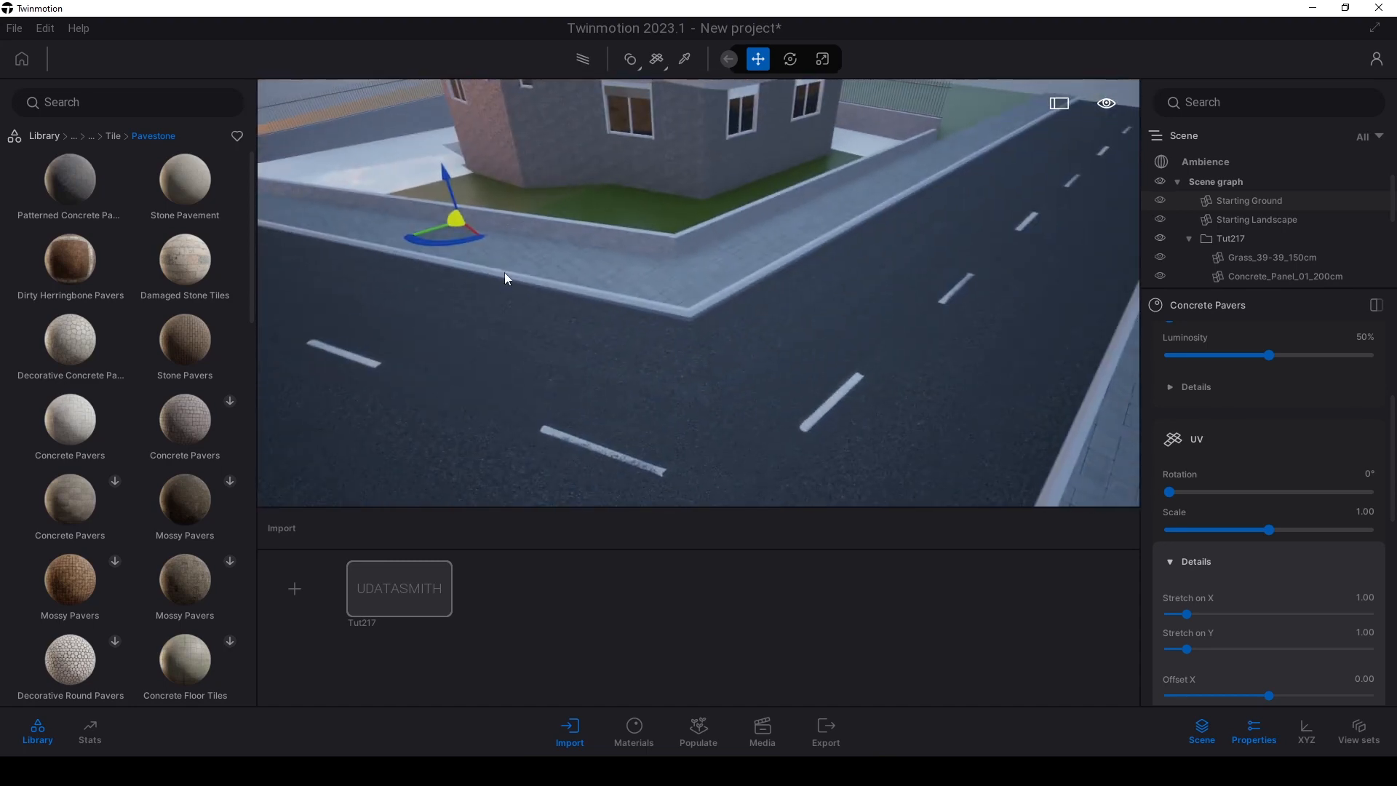
right_click_drag(434, 224, 591, 330)
key("s")
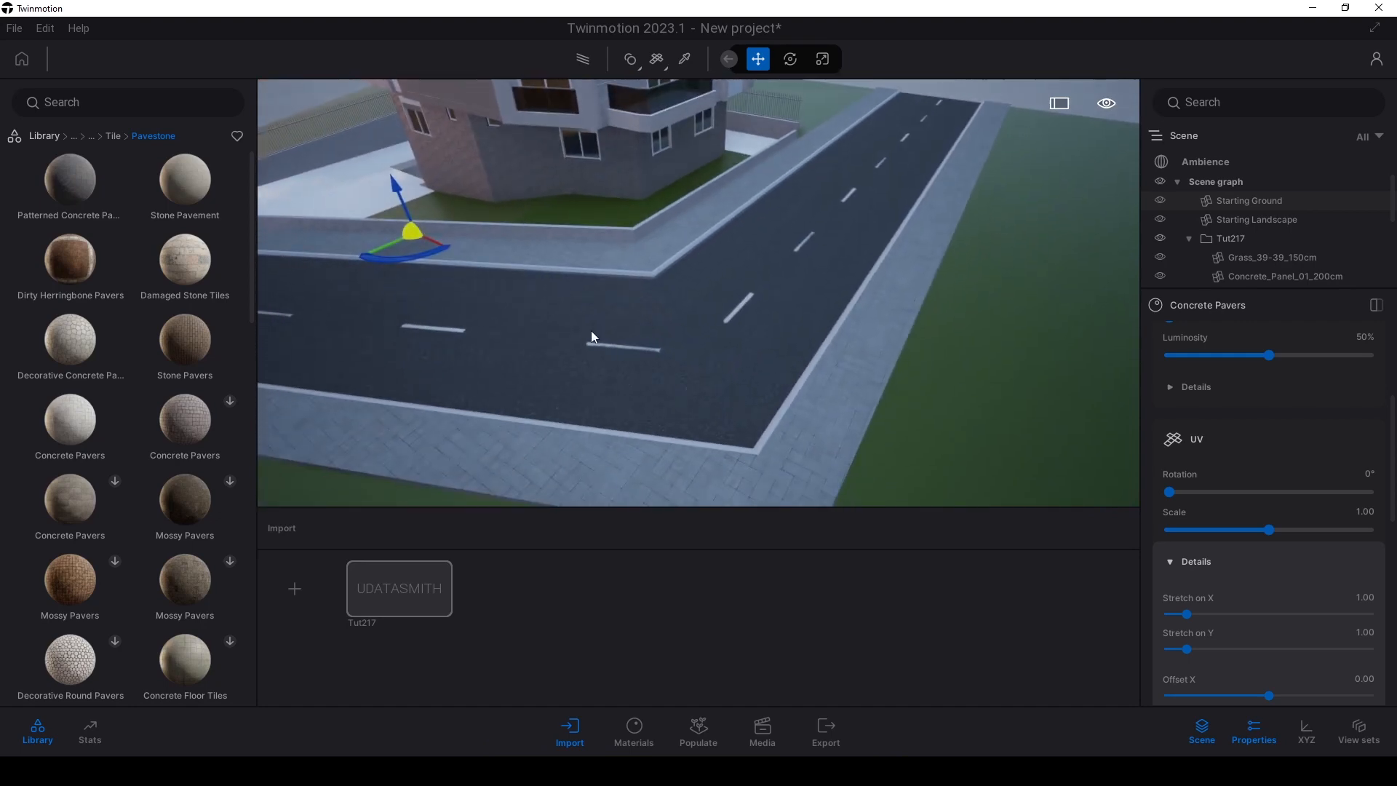
Apply the Decorative Concrete Pavers material to the sidewalks along both road arms.
left_click_drag(146, 317, 521, 449)
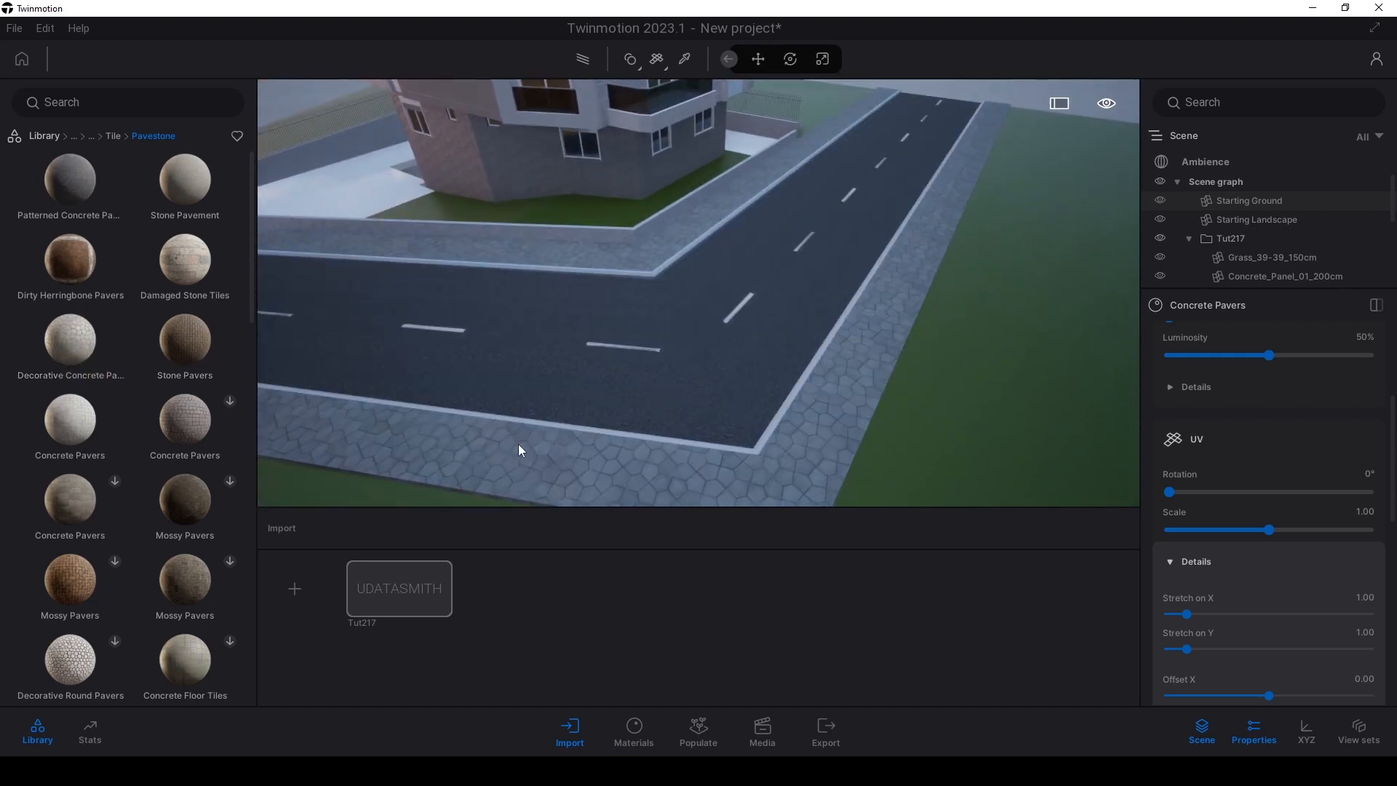
right_click_drag(590, 342, 735, 324)
key("w")
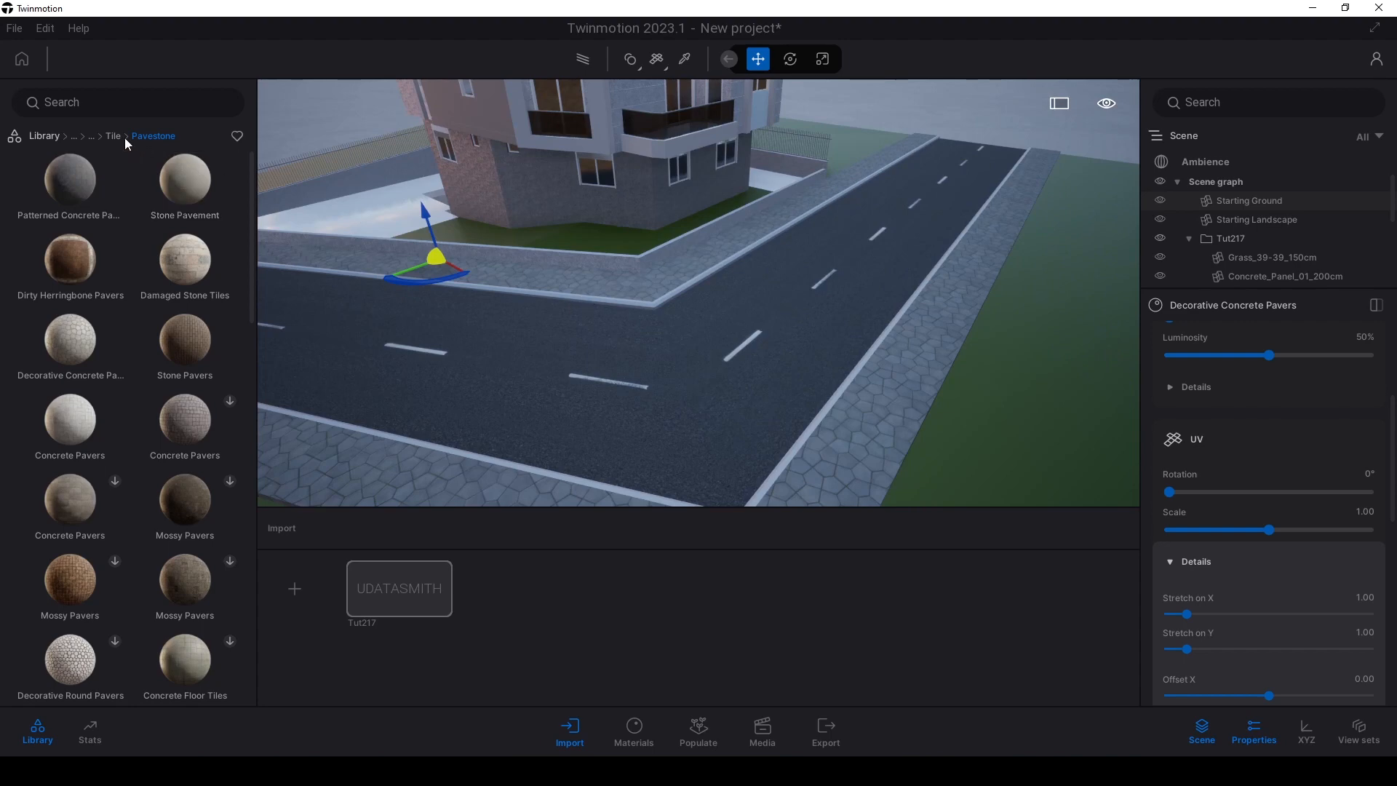
Apply the Concrete Wall material from the Megascans Cast In Situ concrete surfaces to the sidewalk kerbs.
left_click(115, 136)
left_click(141, 136)
left_click(76, 347)
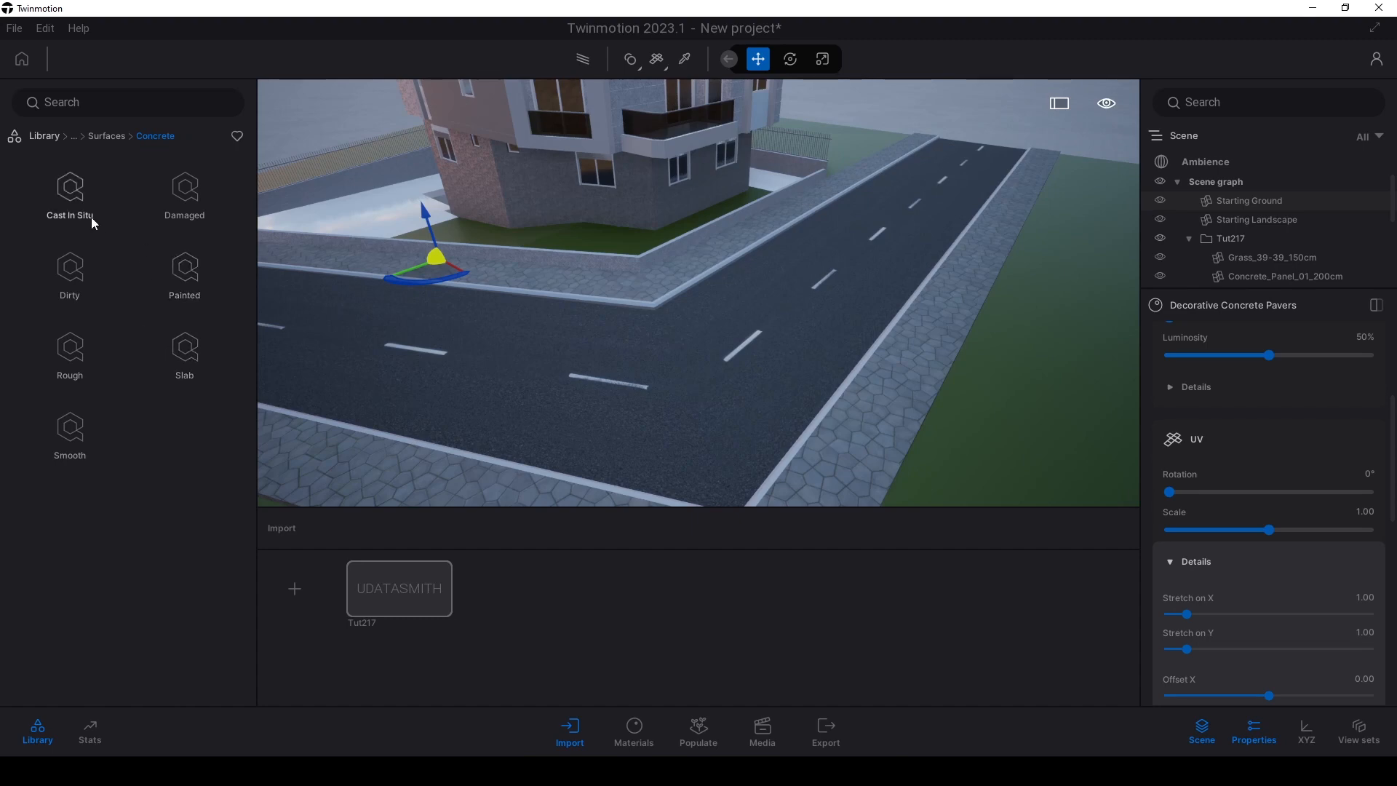
left_click(70, 191)
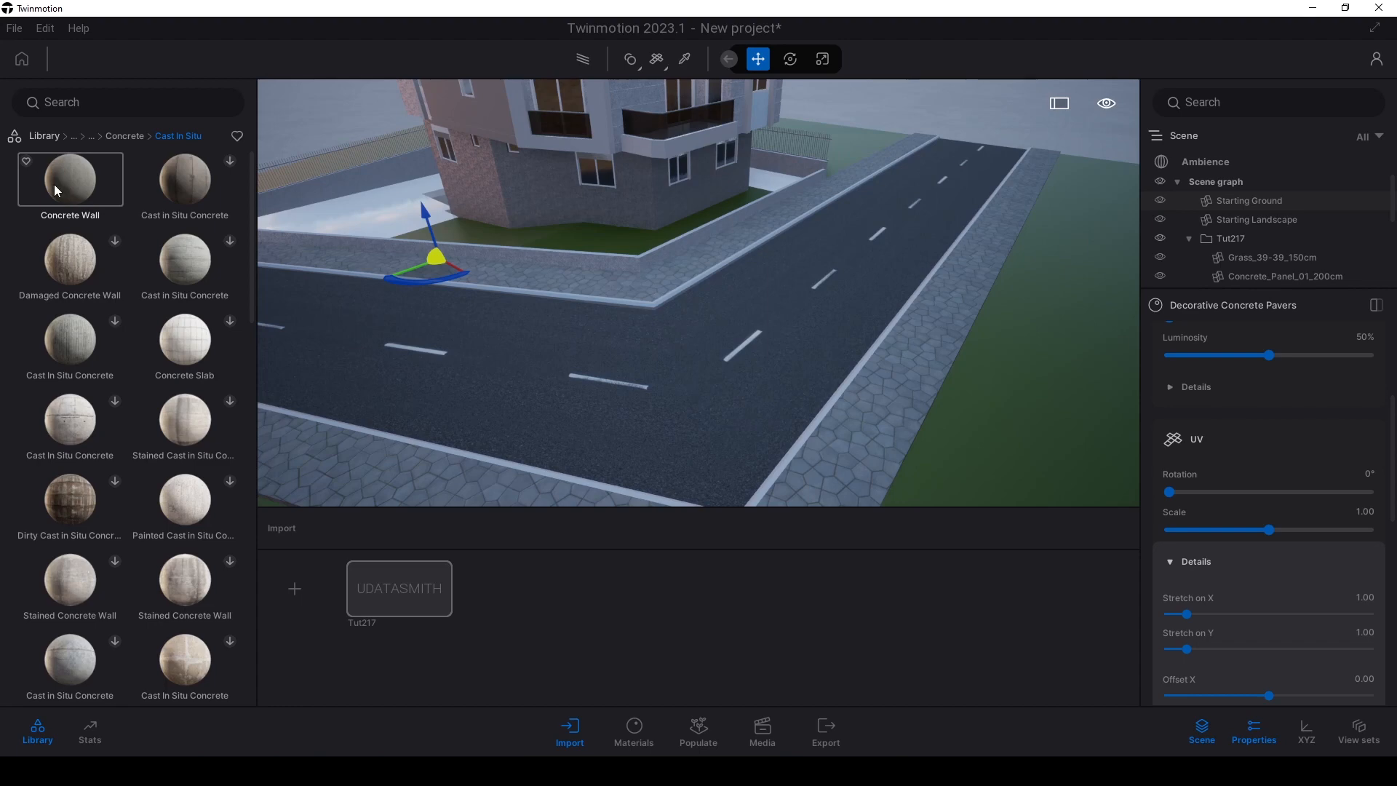
left_click_drag(53, 176, 785, 460)
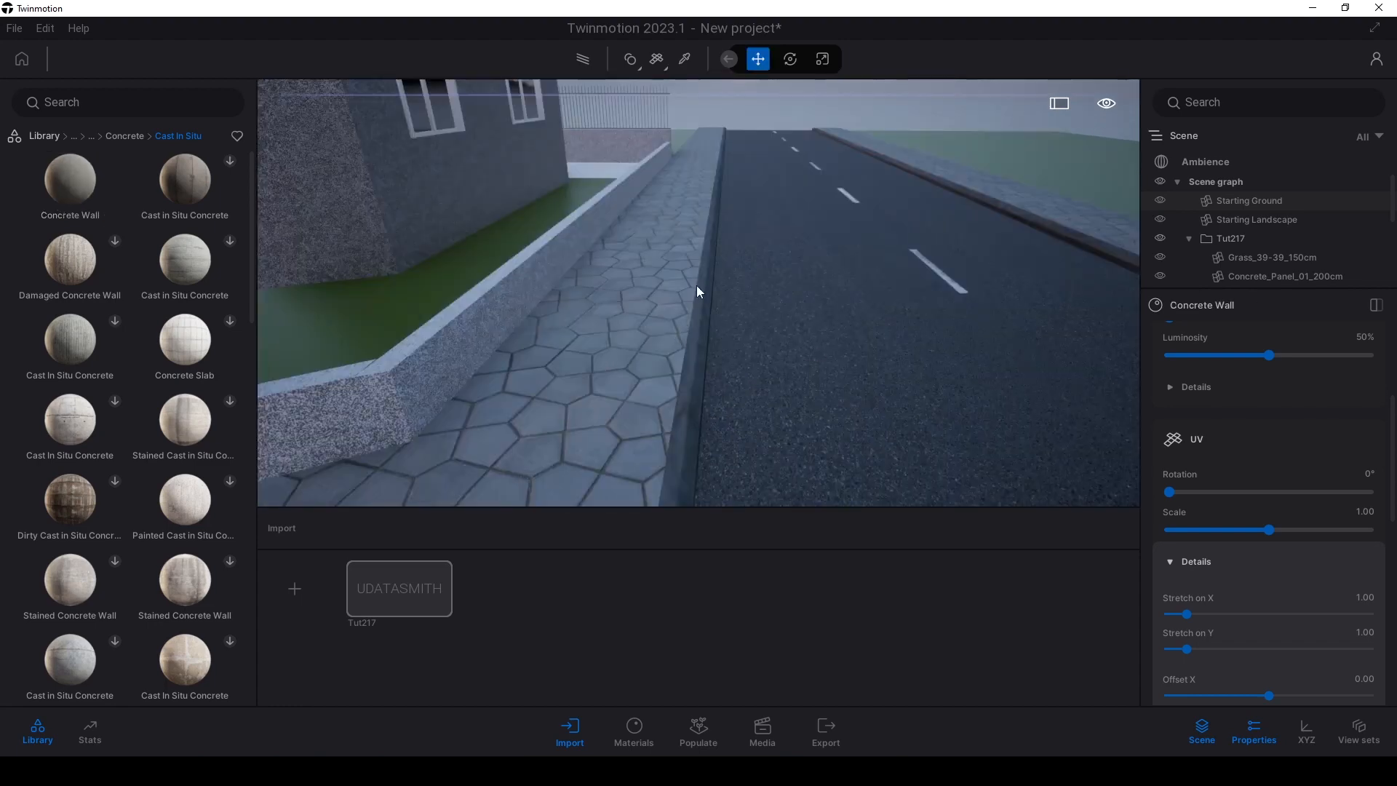
middle_click_drag(775, 352, 761, 341, "shift")
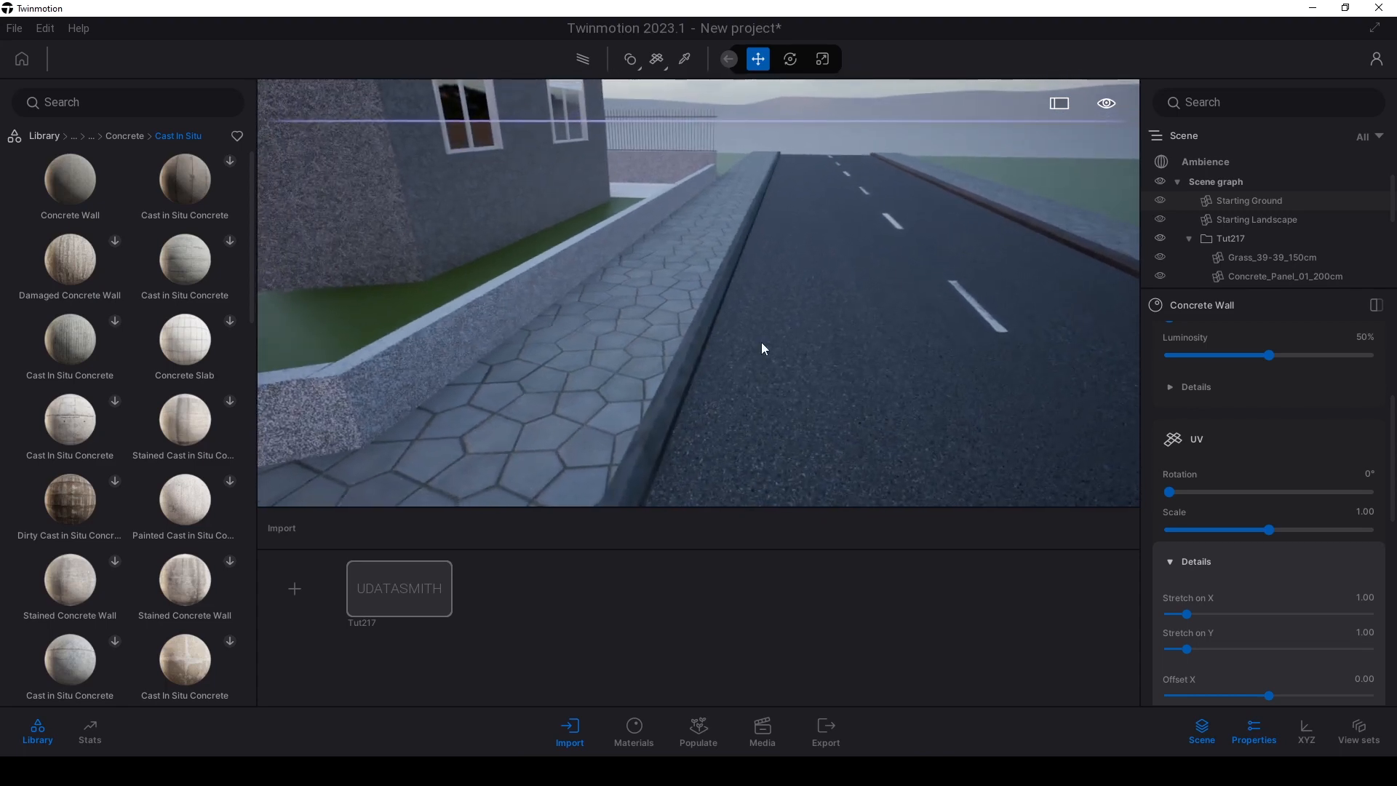
Expand the Concrete Wall material's color details and darken the kerbs by setting Gamma to 0.7.
scroll(1242, 435, "up", 3)
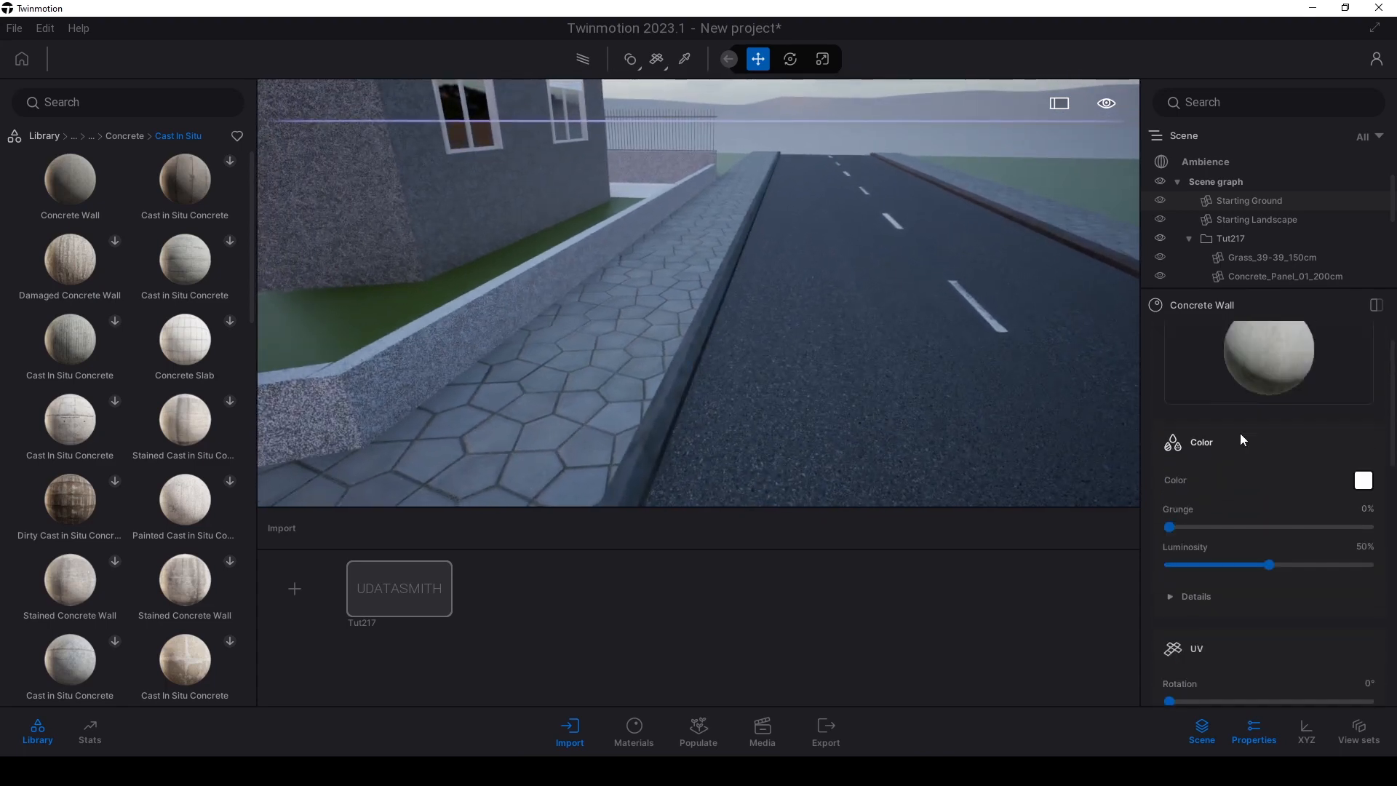
scroll(1169, 548, "down", 2)
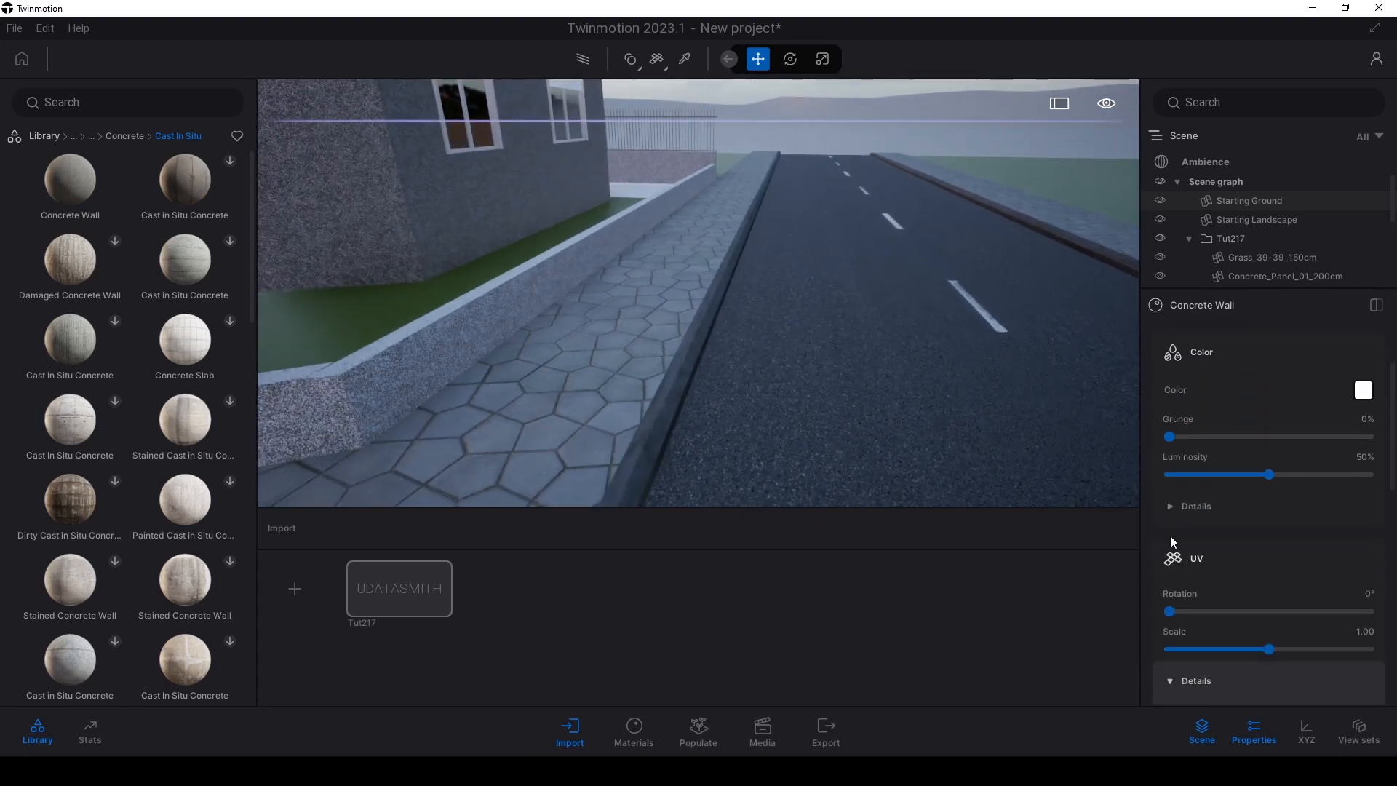
left_click(1169, 530)
scroll(1167, 528, "down", 1)
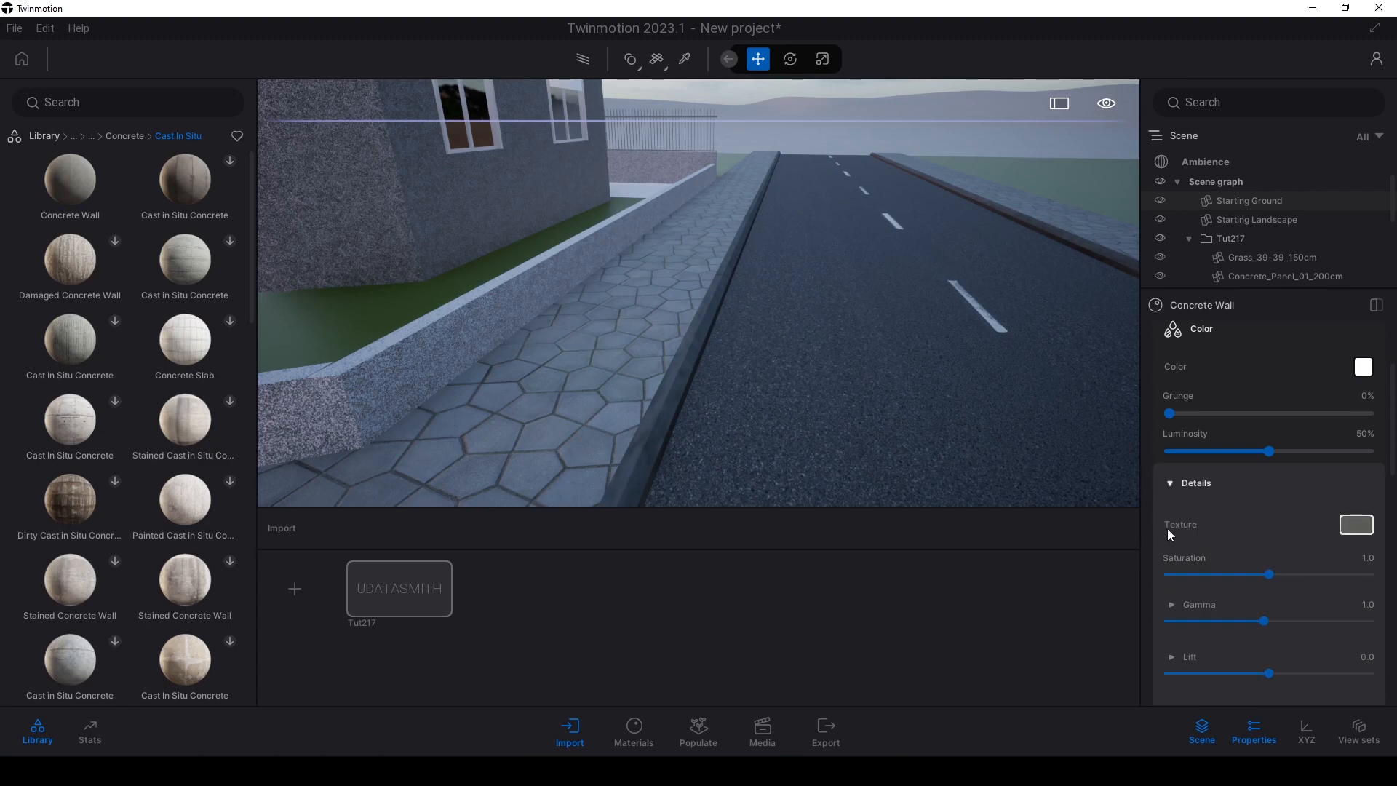
scroll(1182, 516, "down", 3)
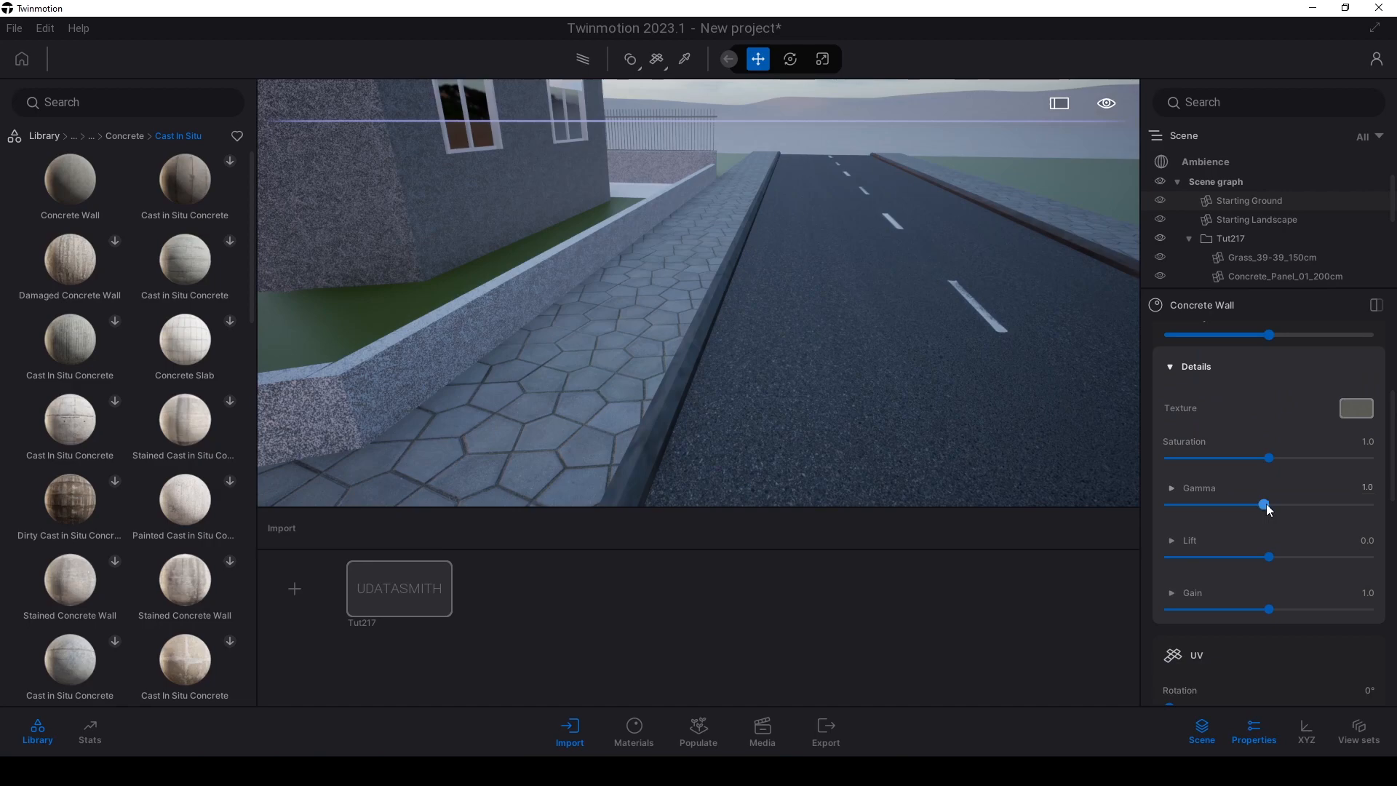
left_click_drag(1265, 502, 1233, 502)
right_click_drag(975, 270, 947, 258)
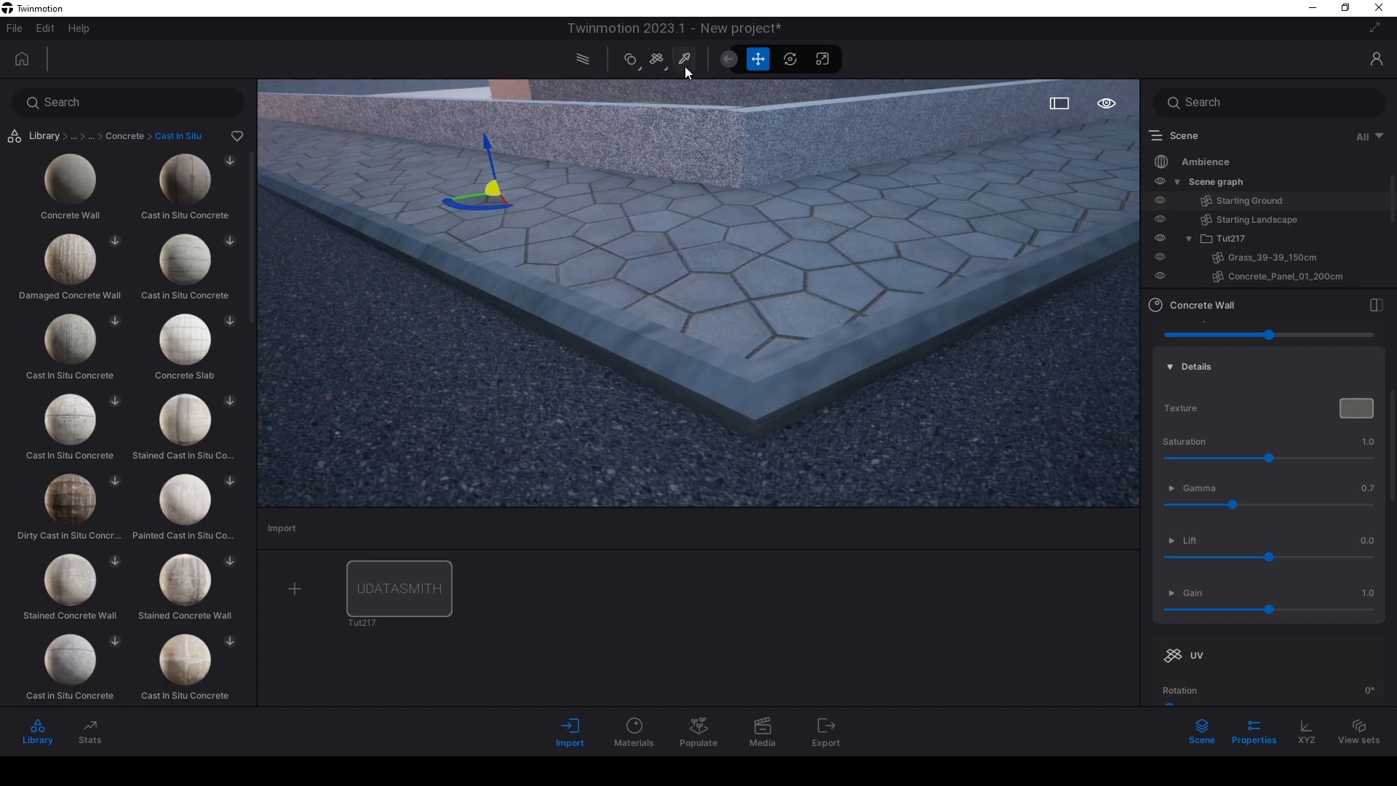
Reapply the Concrete Wall material to the kerbs with Cubic UVs and set its Gamma to 0.7.
left_click(658, 63)
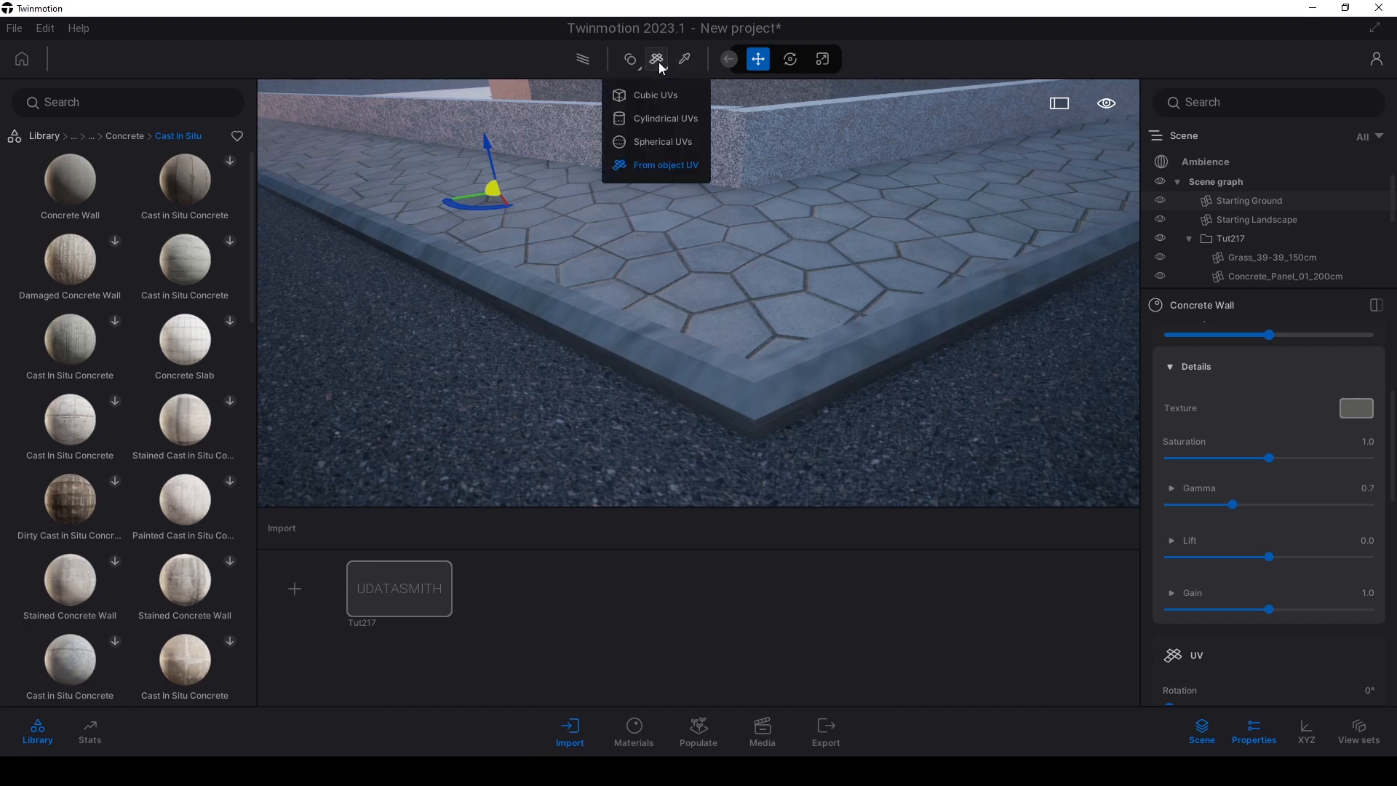
left_click(647, 96)
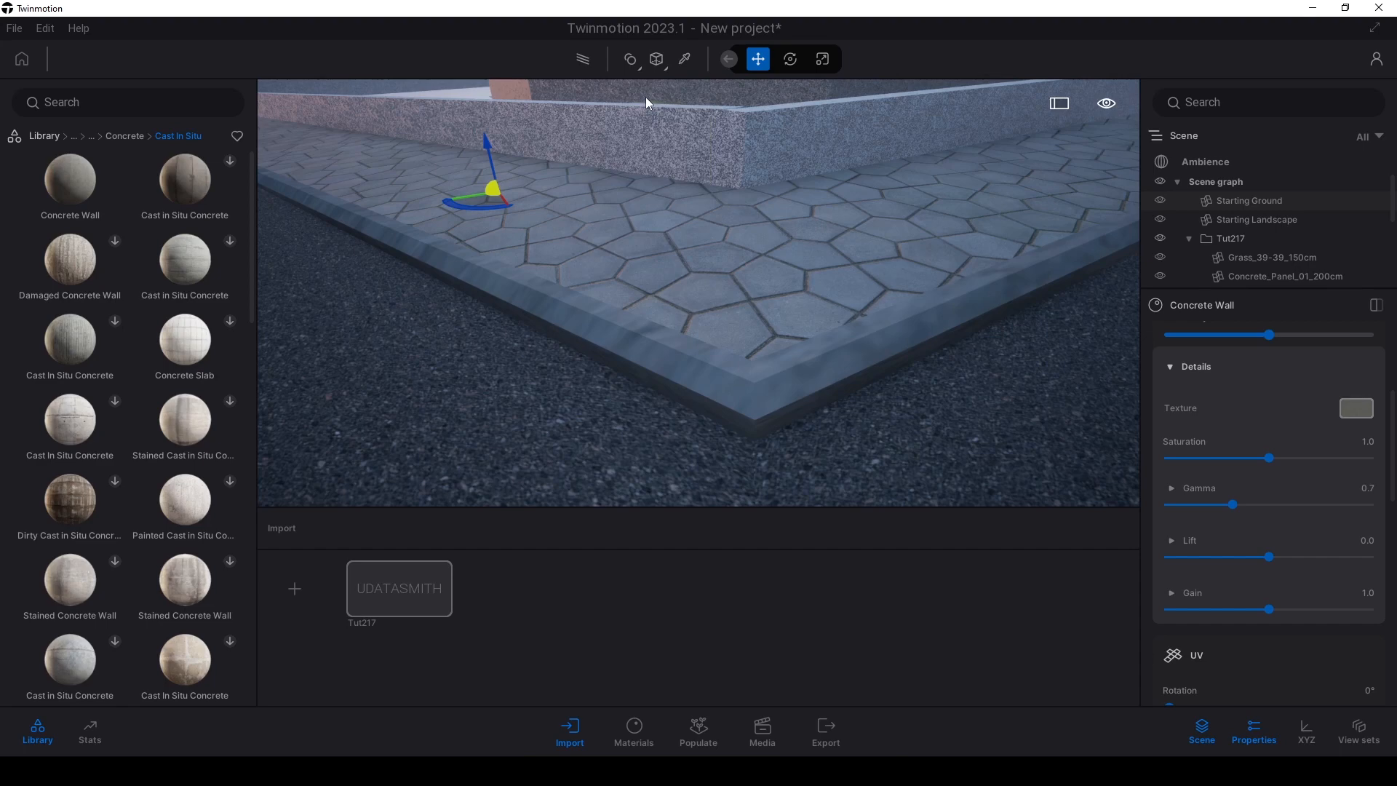
left_click_drag(51, 186, 700, 385)
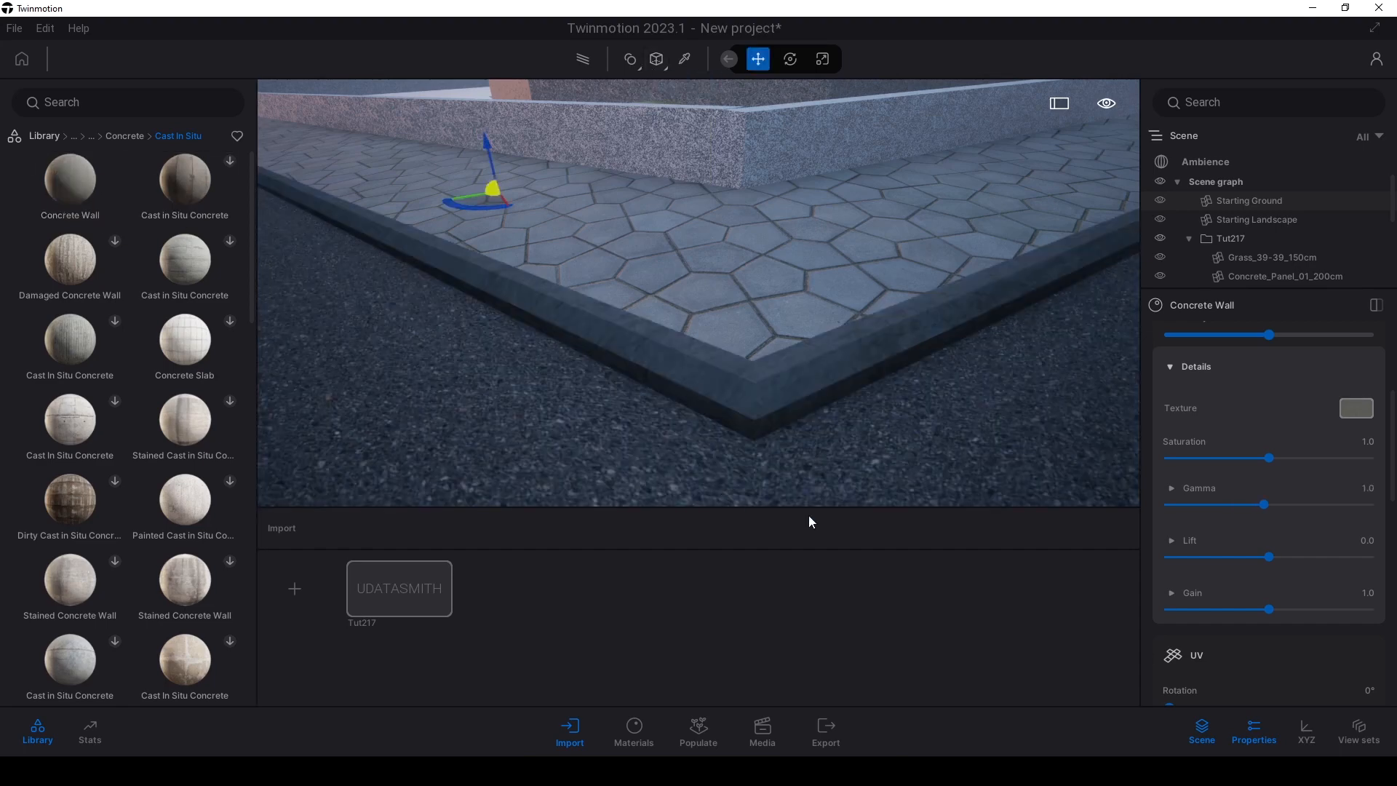
left_click_drag(1262, 503, 1227, 502)
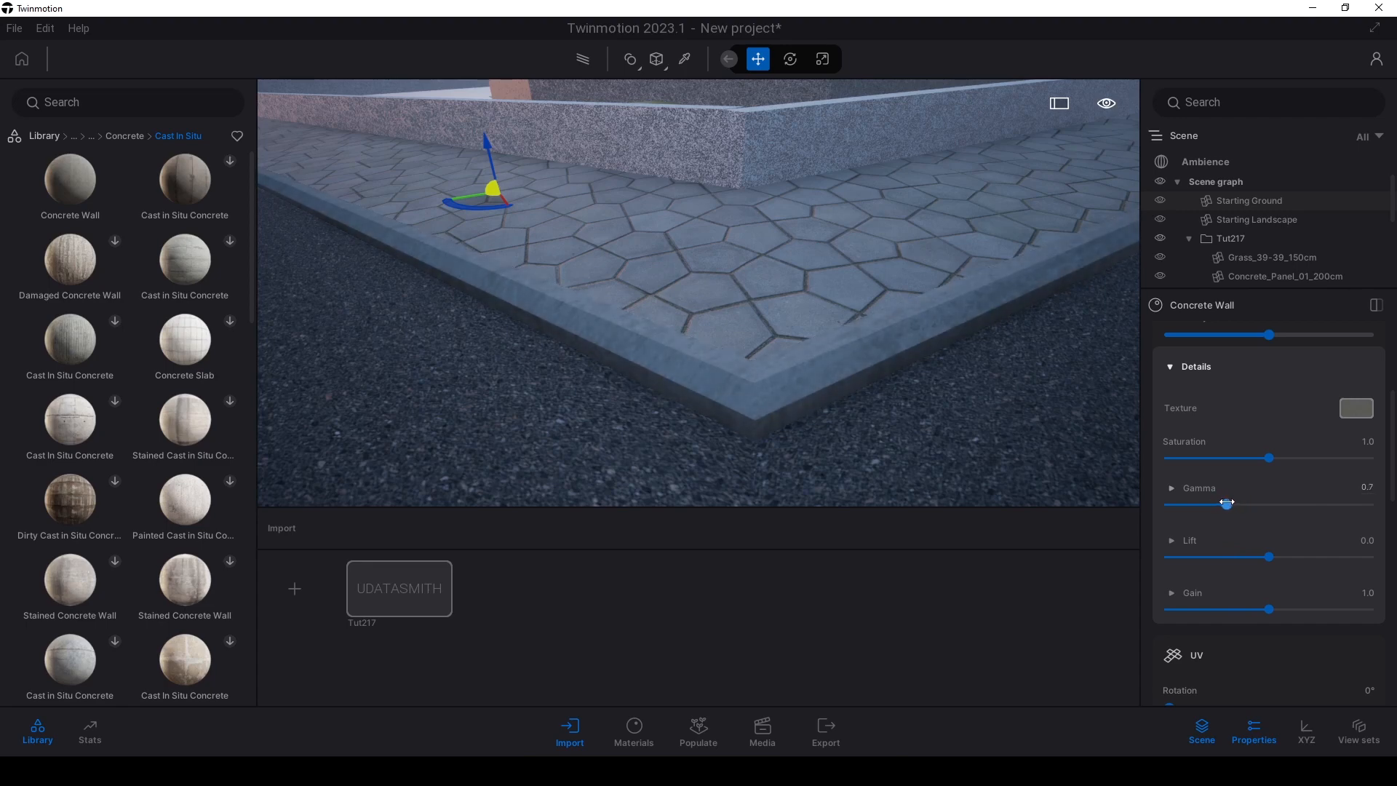
Frame the building corner and road from street level and save the view as a media image.
right_click_drag(873, 306, 953, 298)
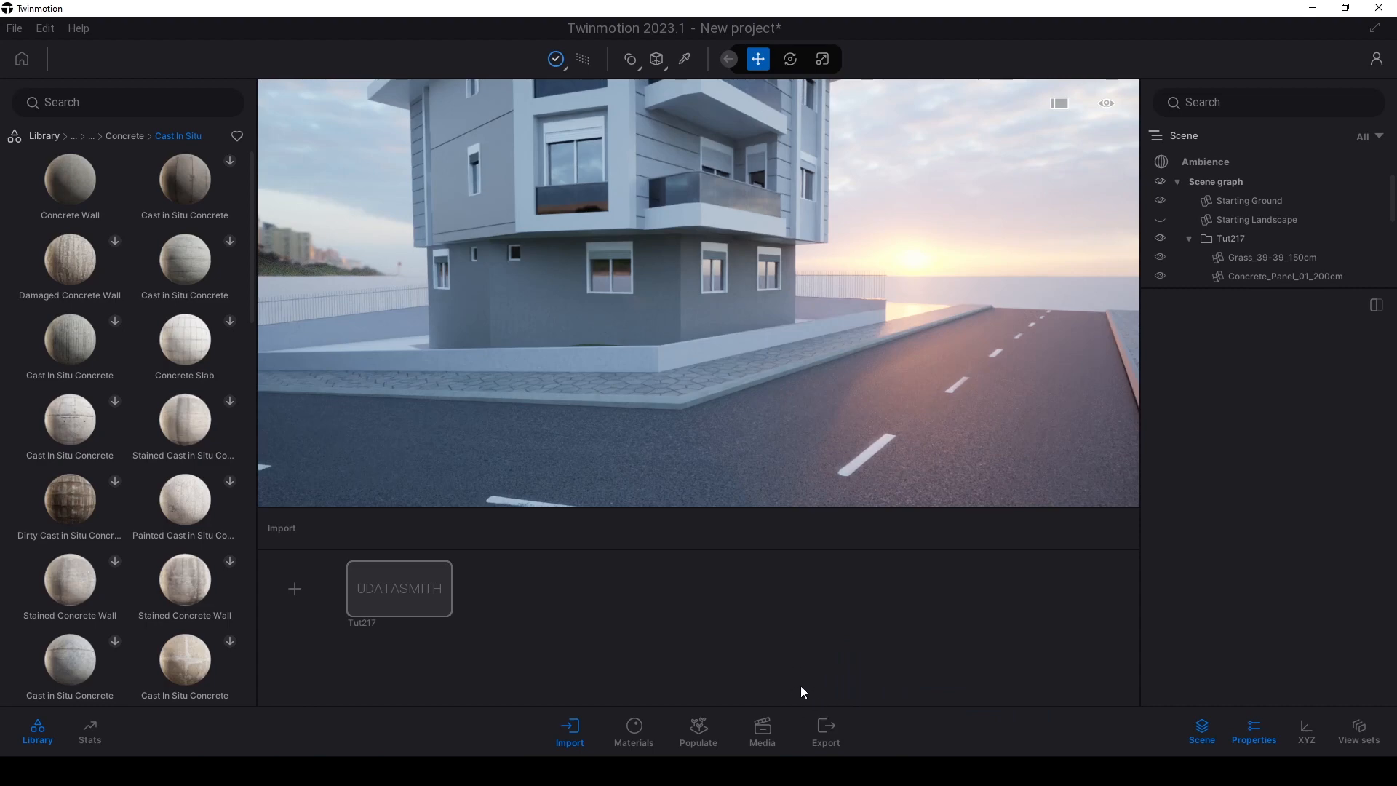
left_click(765, 728)
left_click(295, 588)
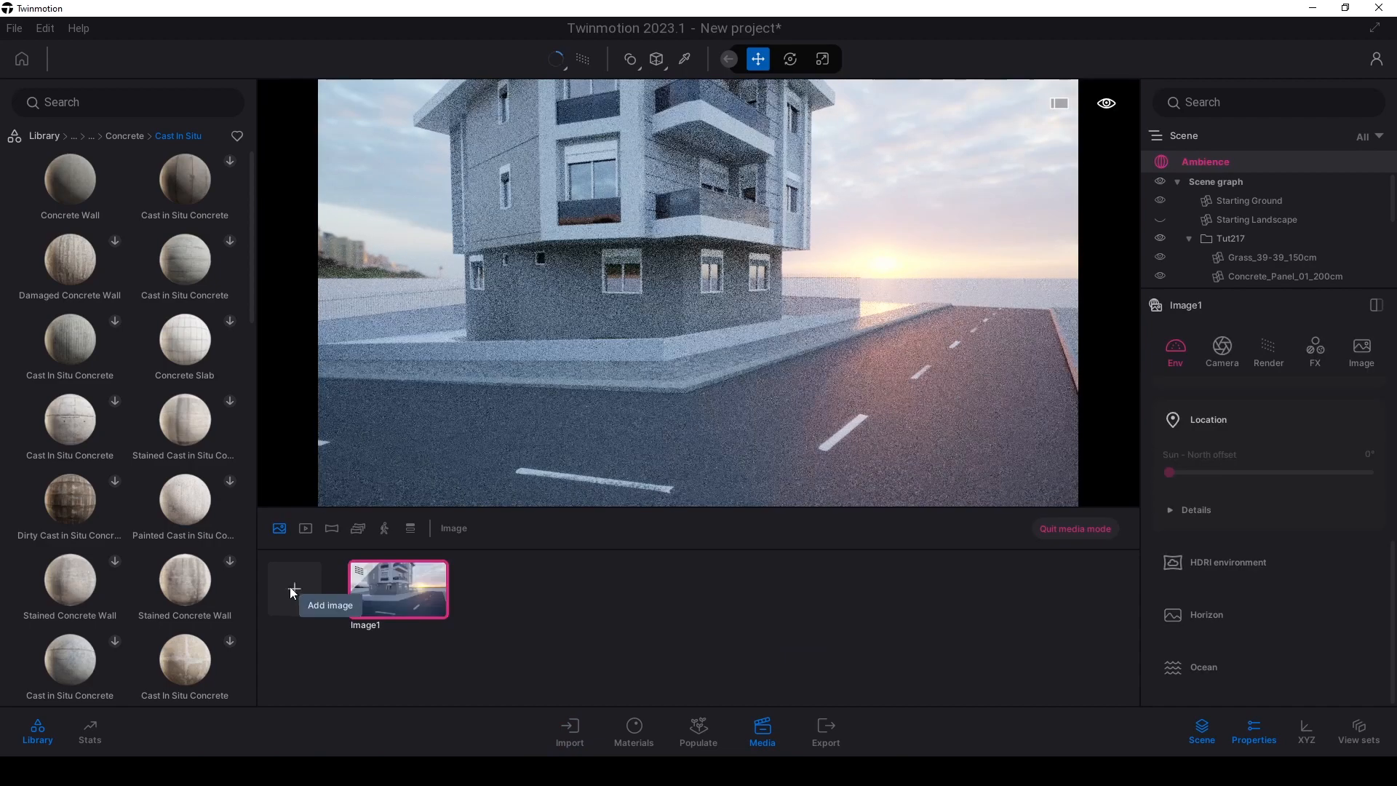
left_click(848, 304)
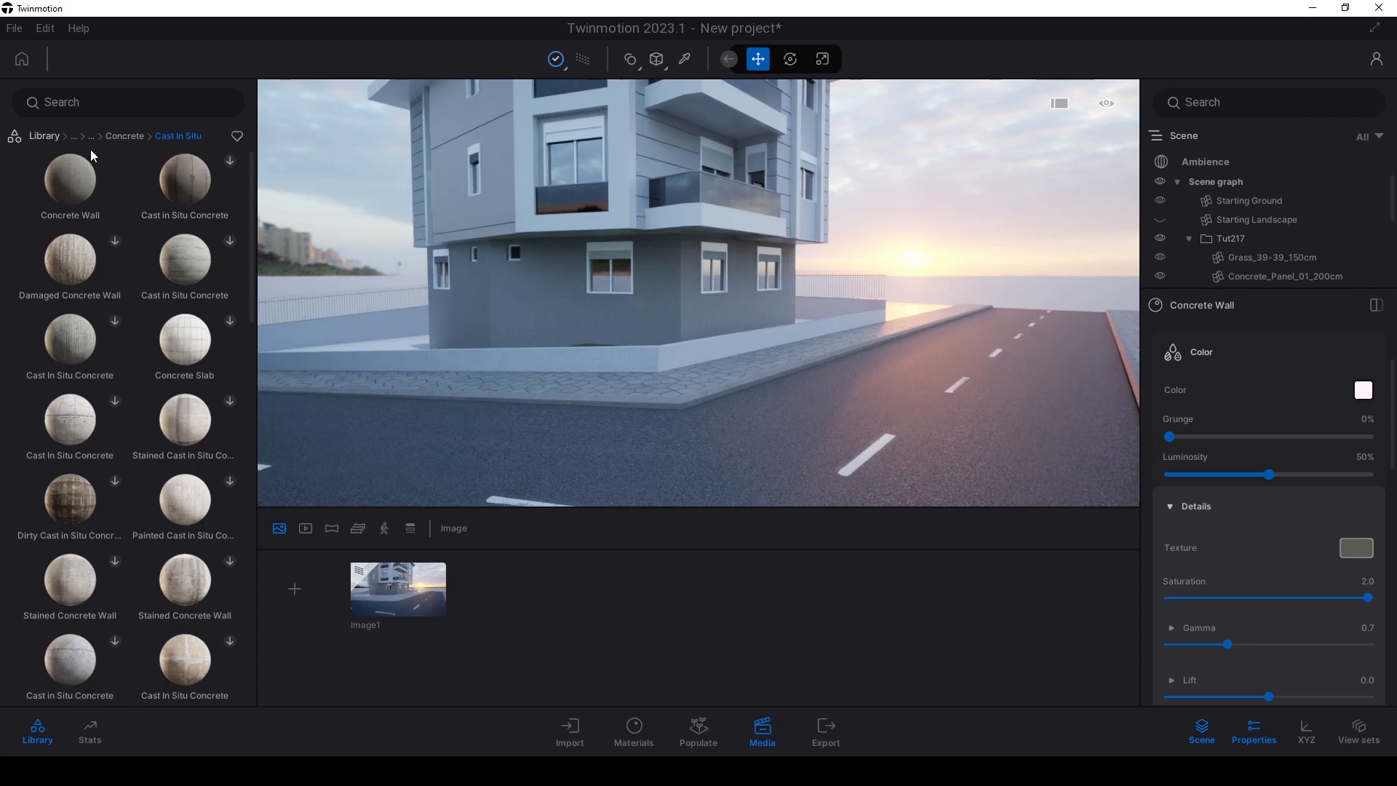
Place a Cork Oak from the Vegetation library's Trees on the sidewalk beside the building, along the road toward the sunset.
left_click(45, 136)
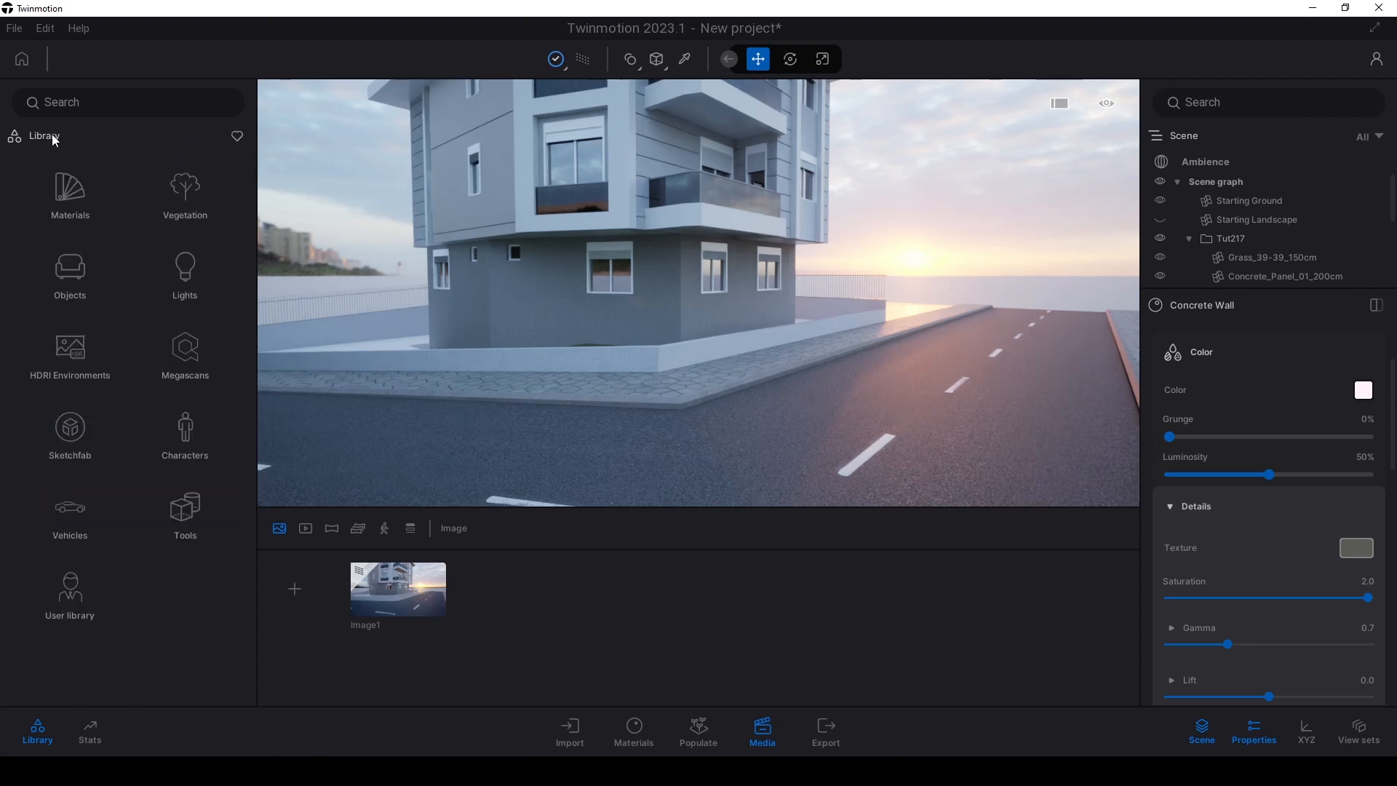
left_click(181, 186)
left_click(180, 190)
scroll(251, 229, "down", 3)
left_click_drag(251, 229, 250, 334)
left_click_drag(112, 495, 898, 321)
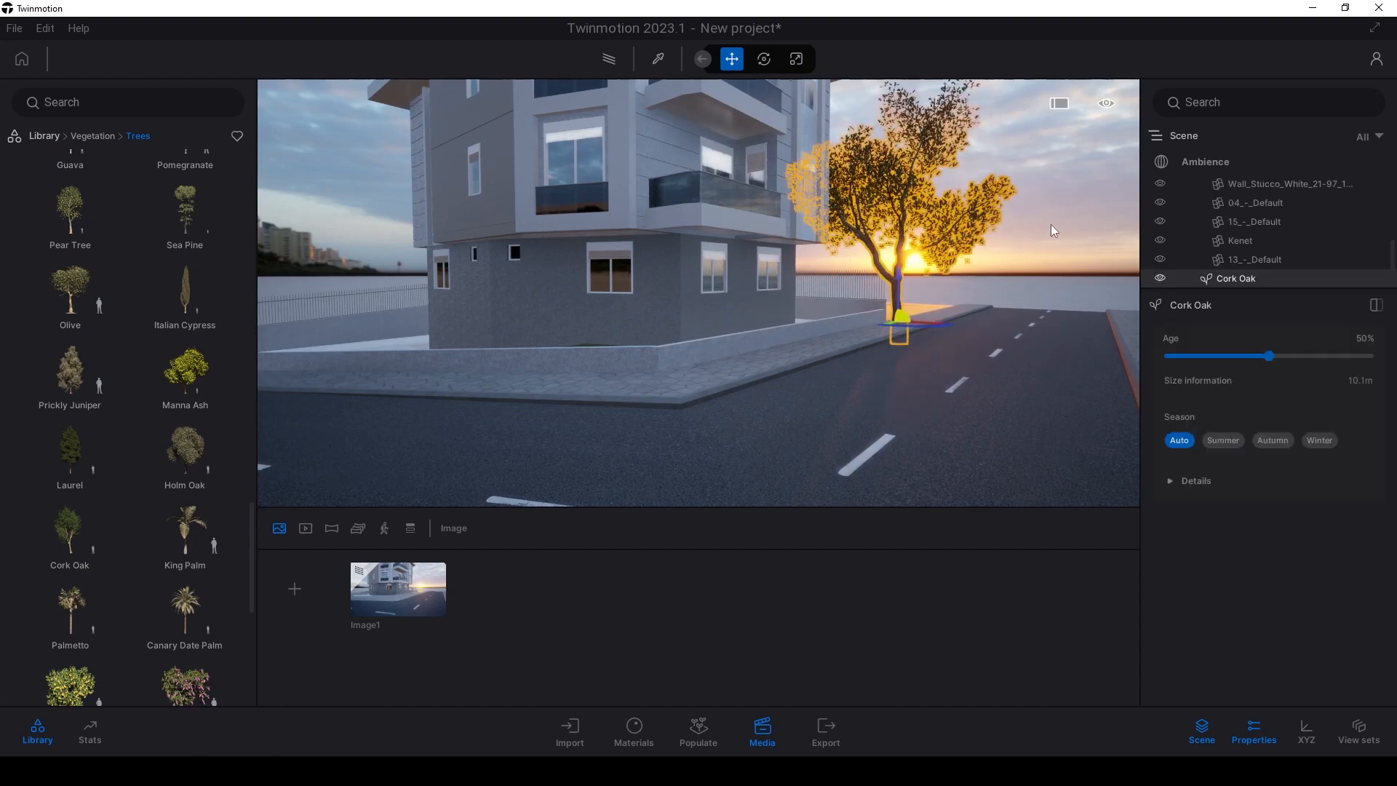
Make an instance copy of the Cork Oak beside the building along the other road arm.
right_click_drag(907, 312, 909, 186)
left_click_drag(903, 230, 940, 287, "shift")
left_click(674, 468)
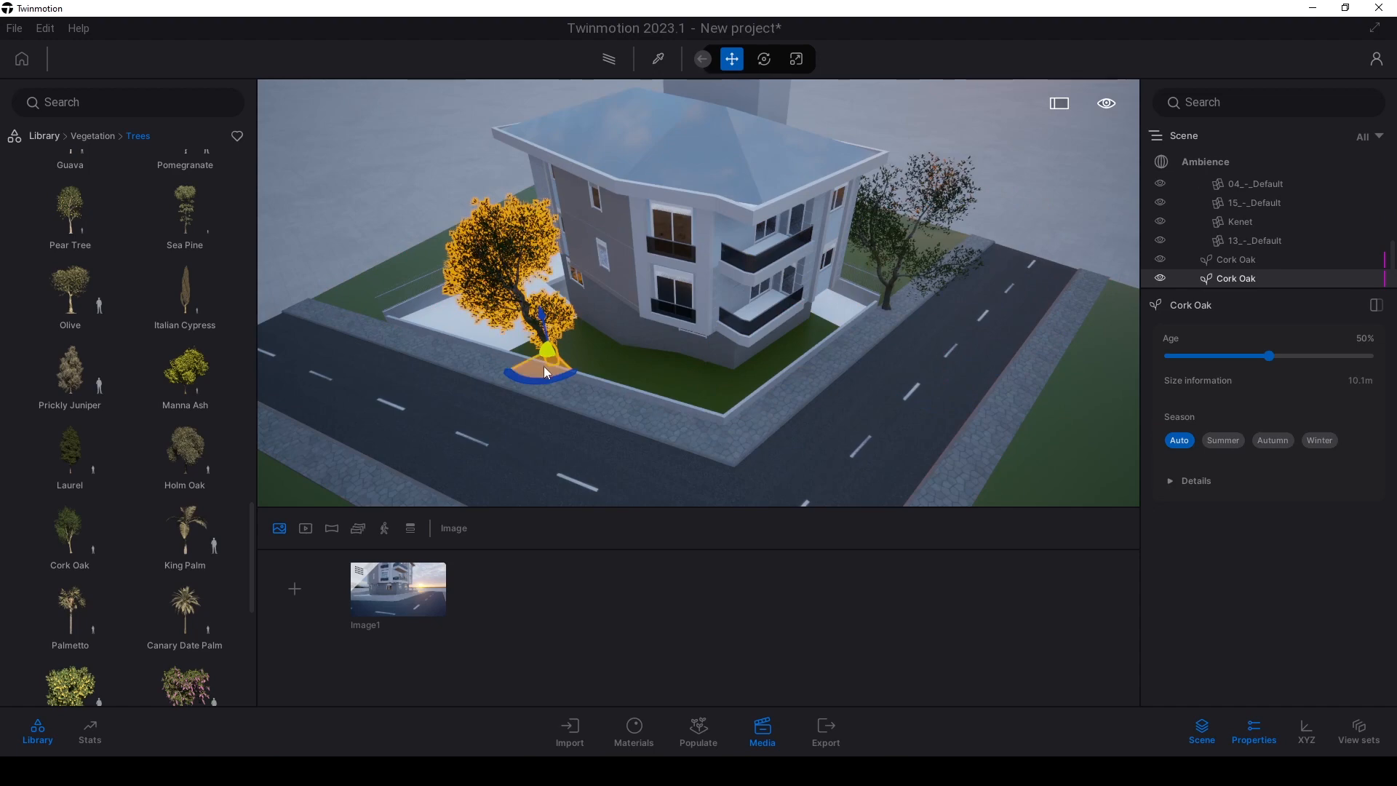
Make another Cork Oak instance, move it across the road opposite the building corner, and return to the saved image view.
left_click_drag(546, 373, 472, 406, "shift")
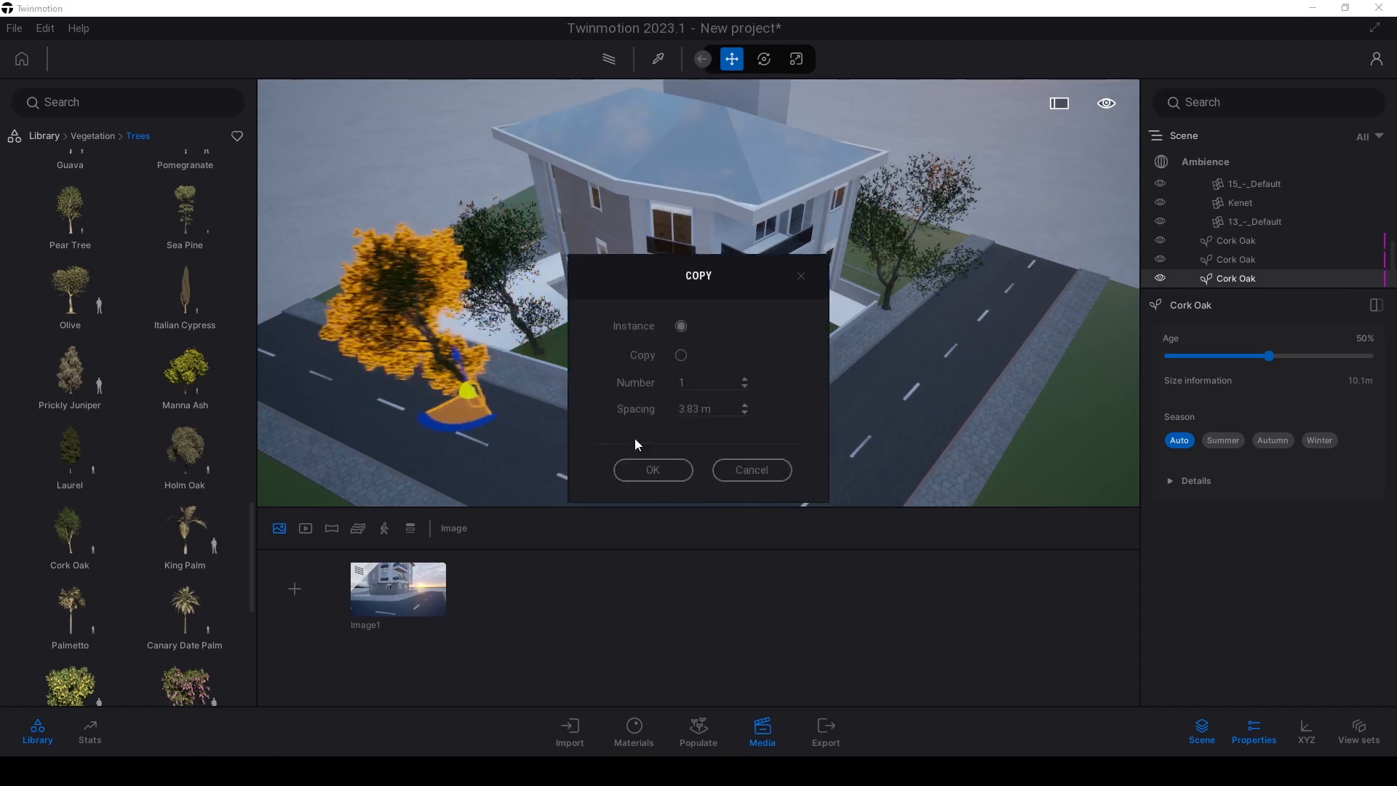
left_click(648, 475)
right_click_drag(600, 385, 676, 386)
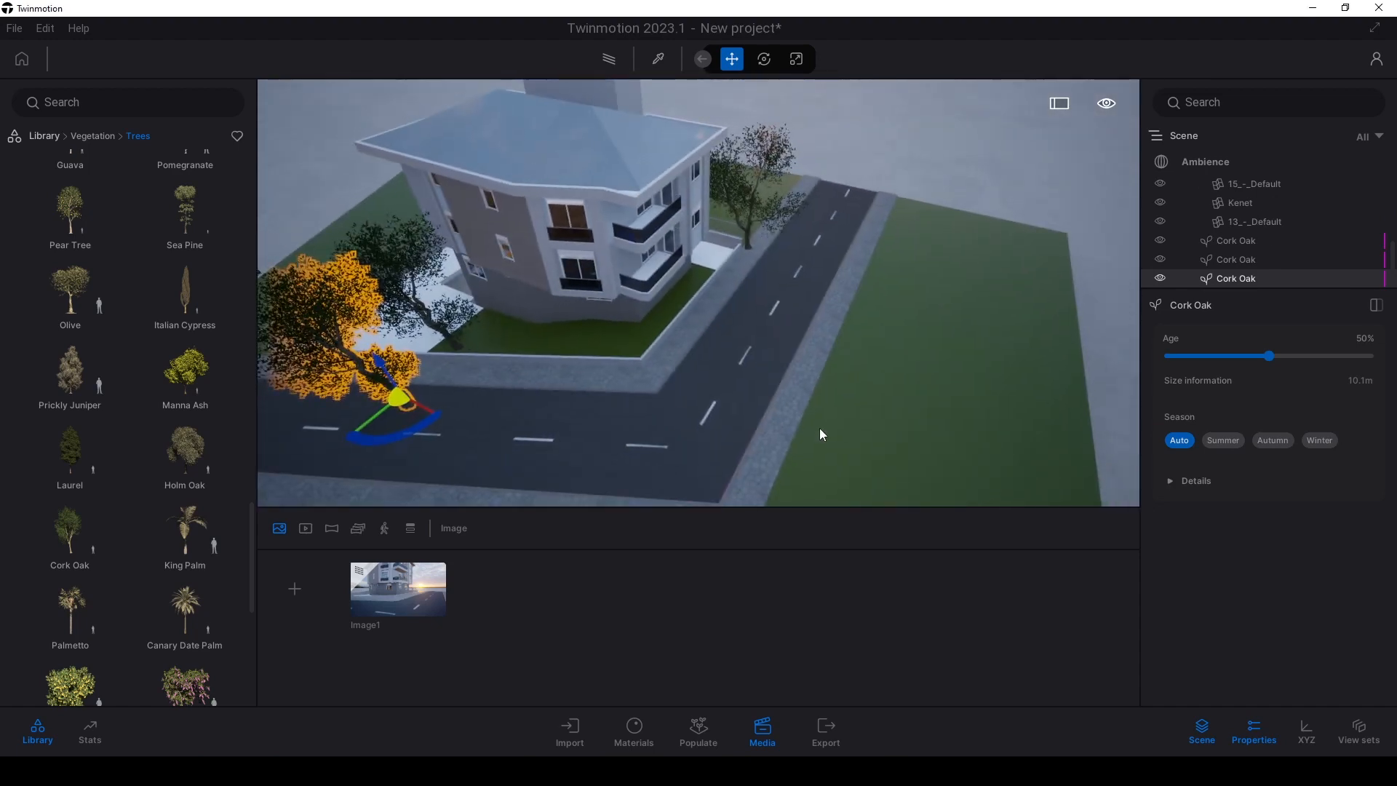
left_click_drag(803, 460, 797, 457)
left_click(880, 160)
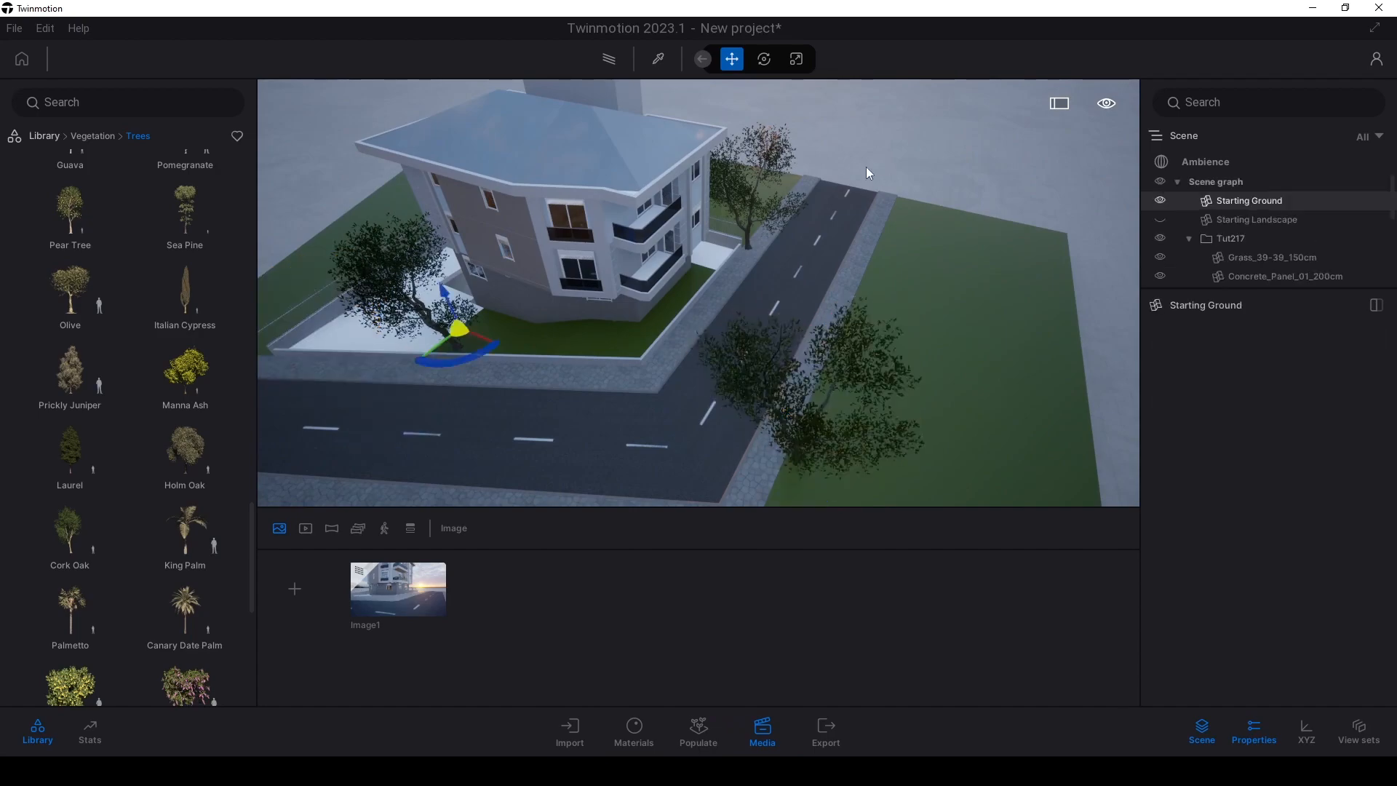
left_click(424, 579)
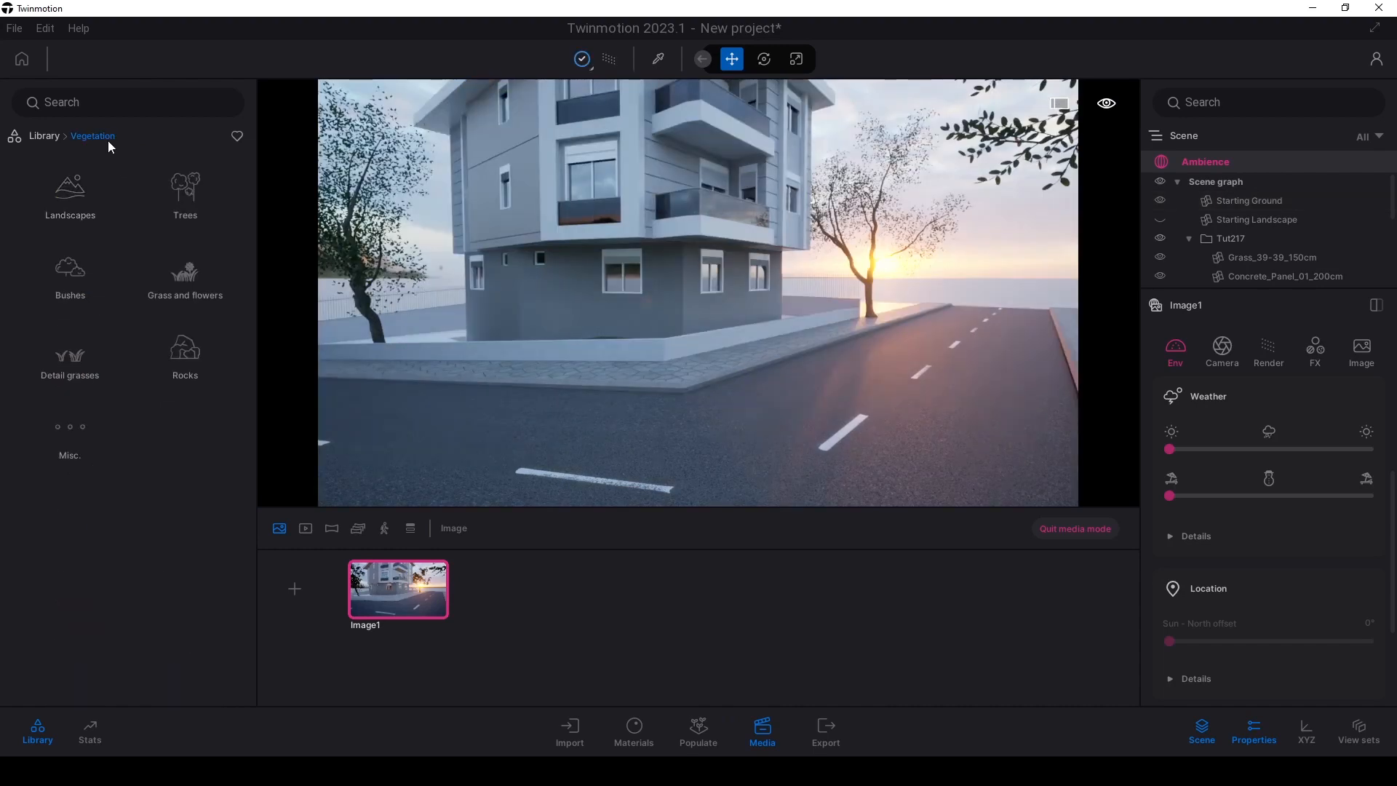
Place a Laurel hedge from the Vegetation library's Misc. category on the lawn inside the building's boundary wall.
left_click(67, 267)
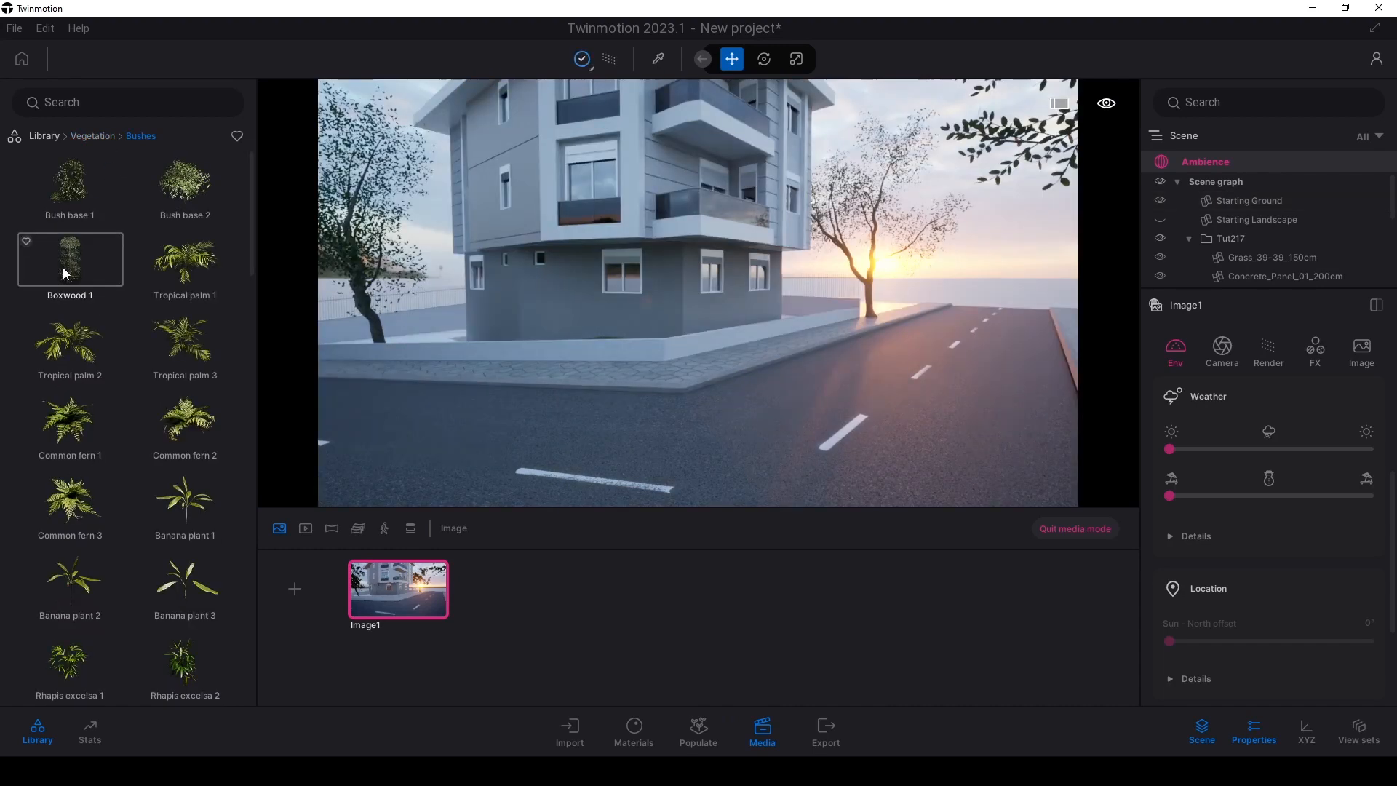
left_click(89, 136)
left_click(68, 429)
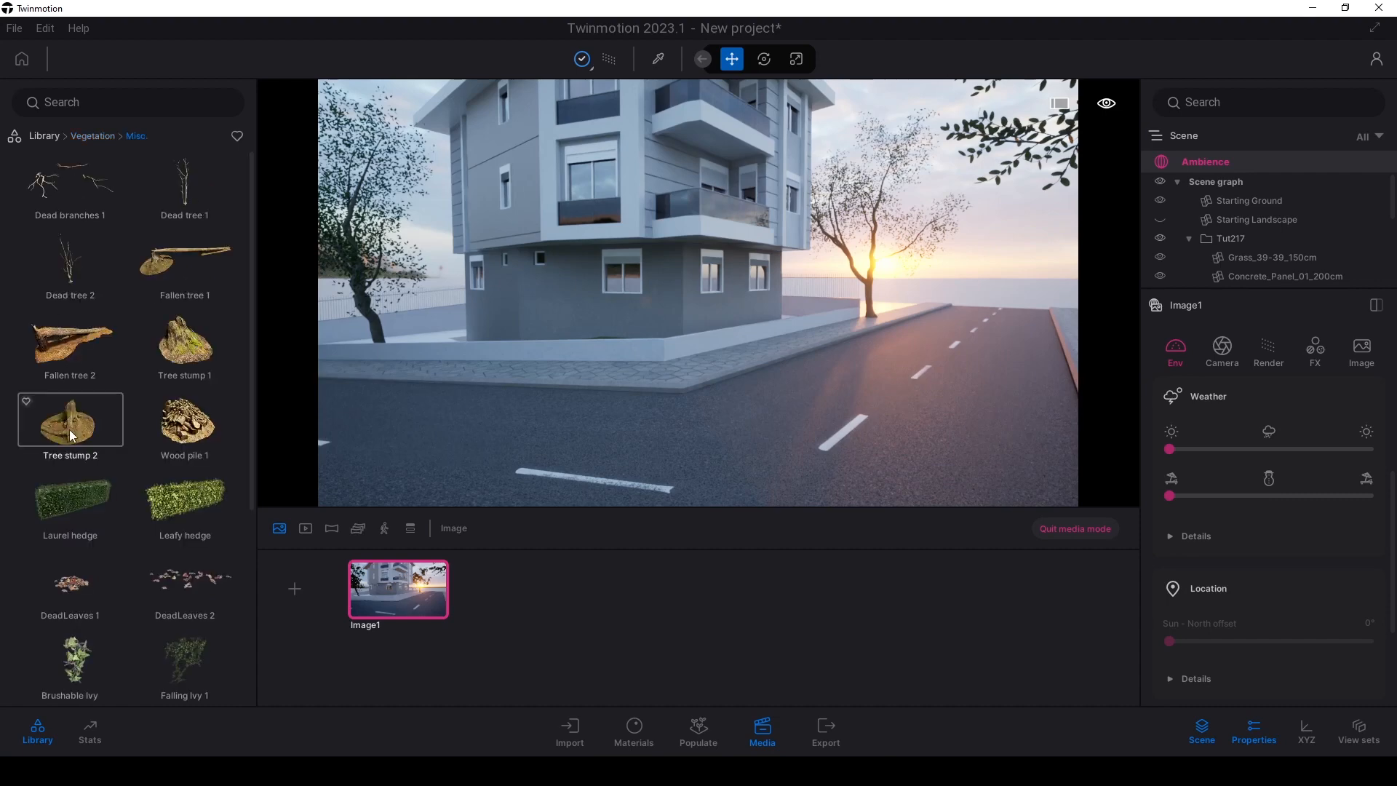
left_click_drag(66, 509, 609, 326)
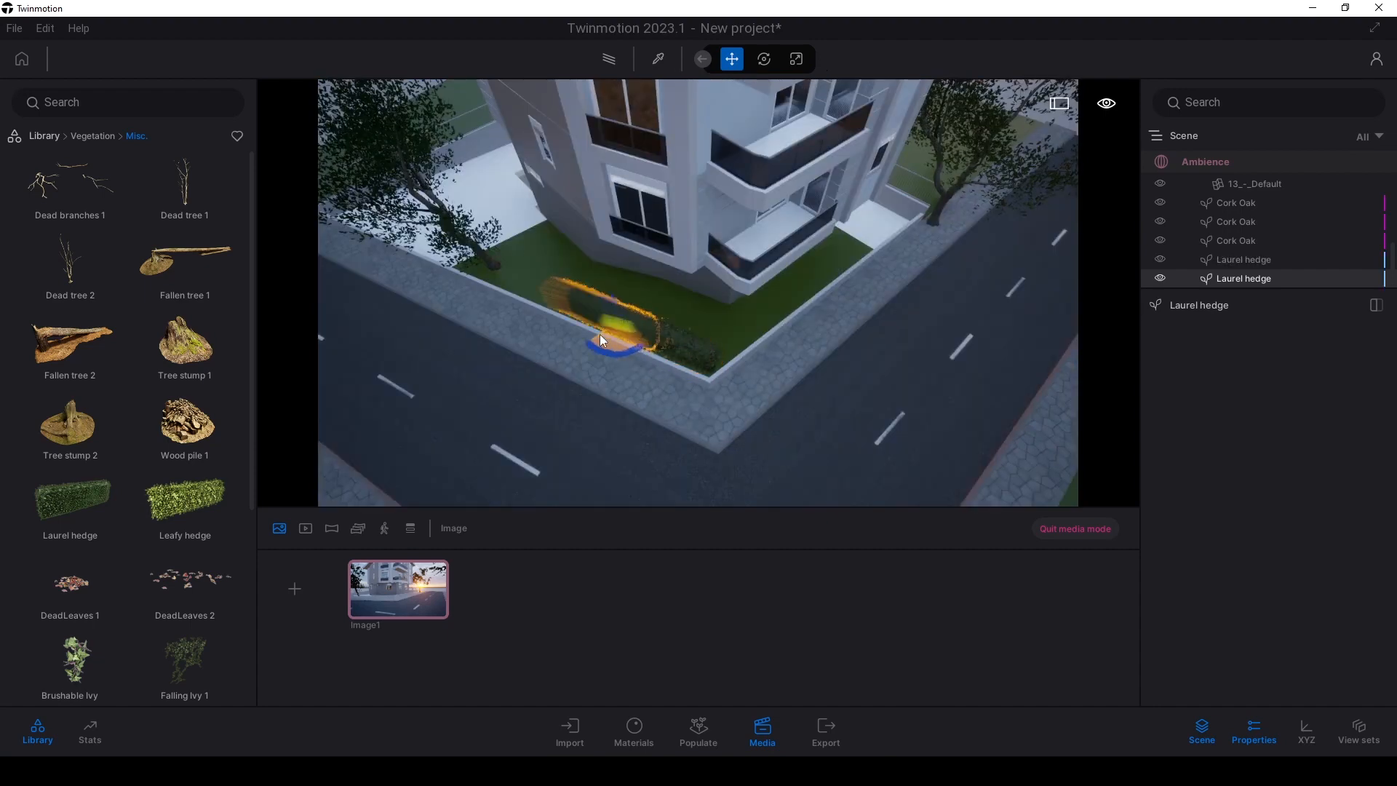
Extend the Laurel hedge along both arms of the boundary wall with instance copies: three at 3.52 m spacing, one at 2.85 m.
left_click_drag(600, 334, 583, 330, "alt")
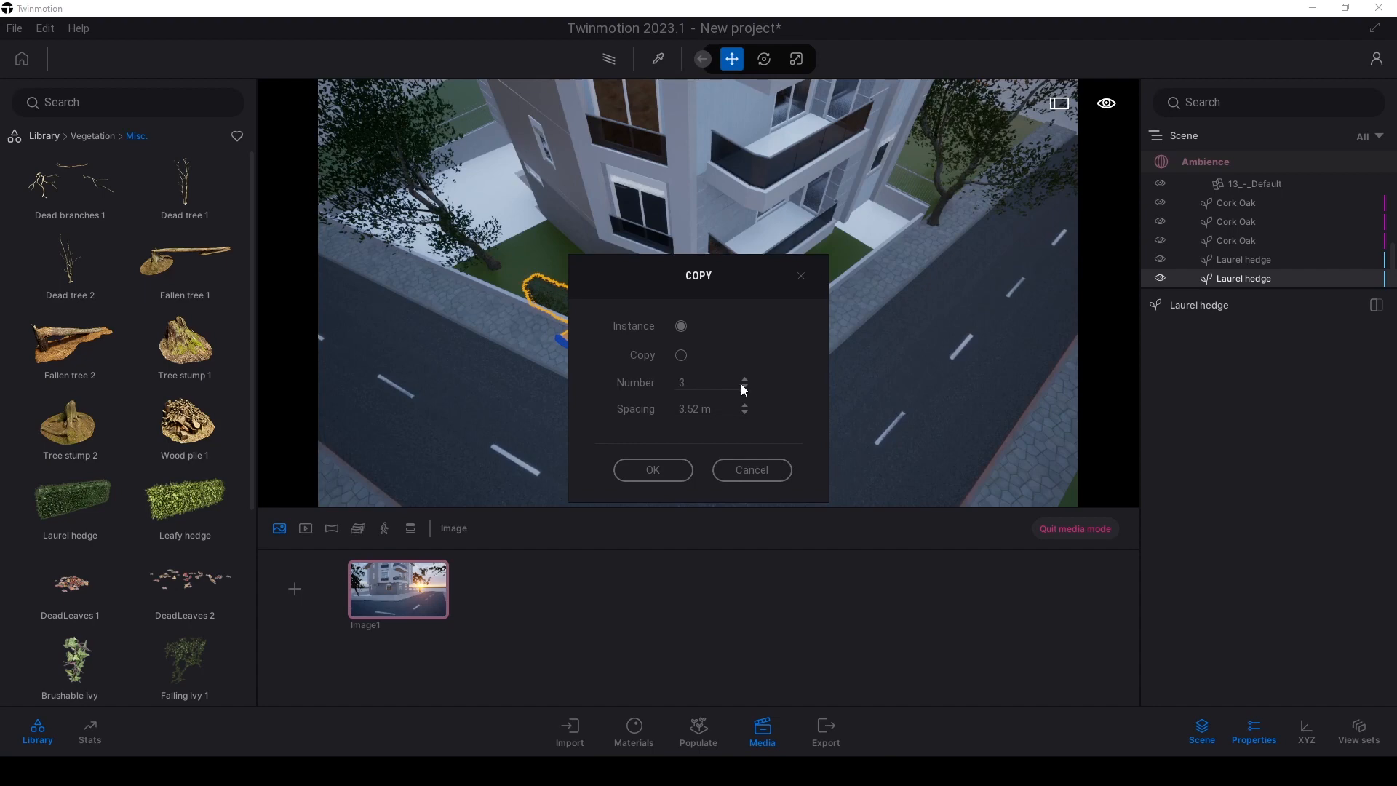
left_click(672, 470)
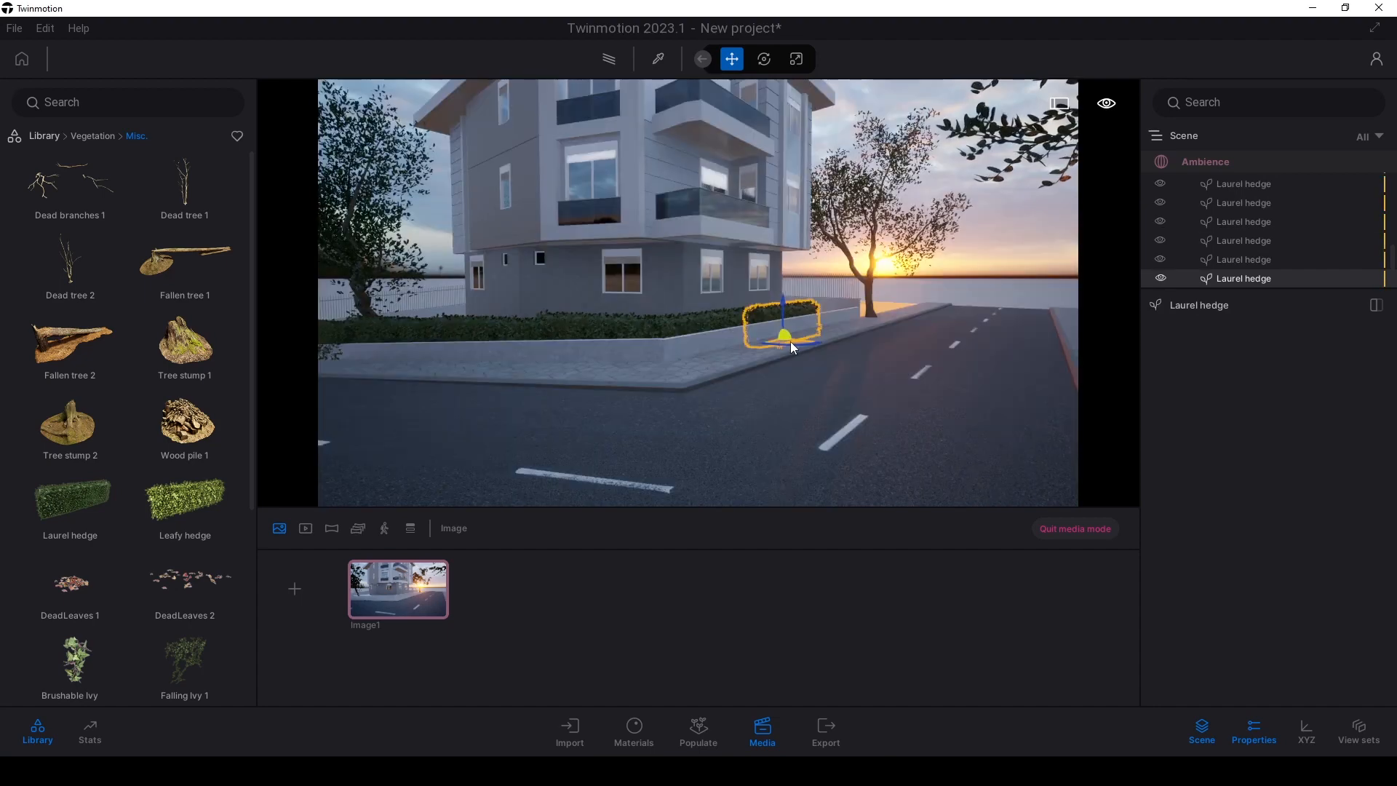
left_click_drag(790, 342, 874, 312, "alt")
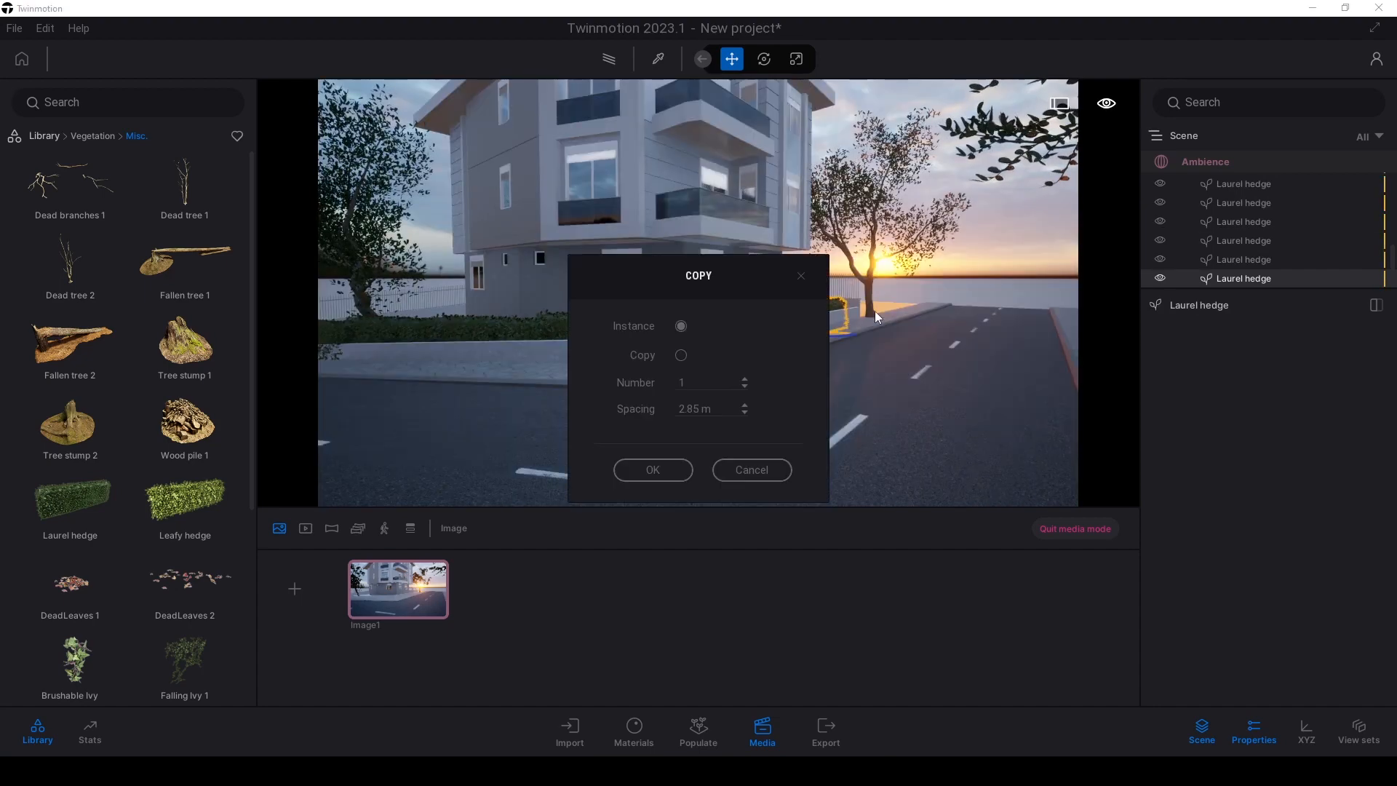
left_click(647, 471)
left_click(988, 256)
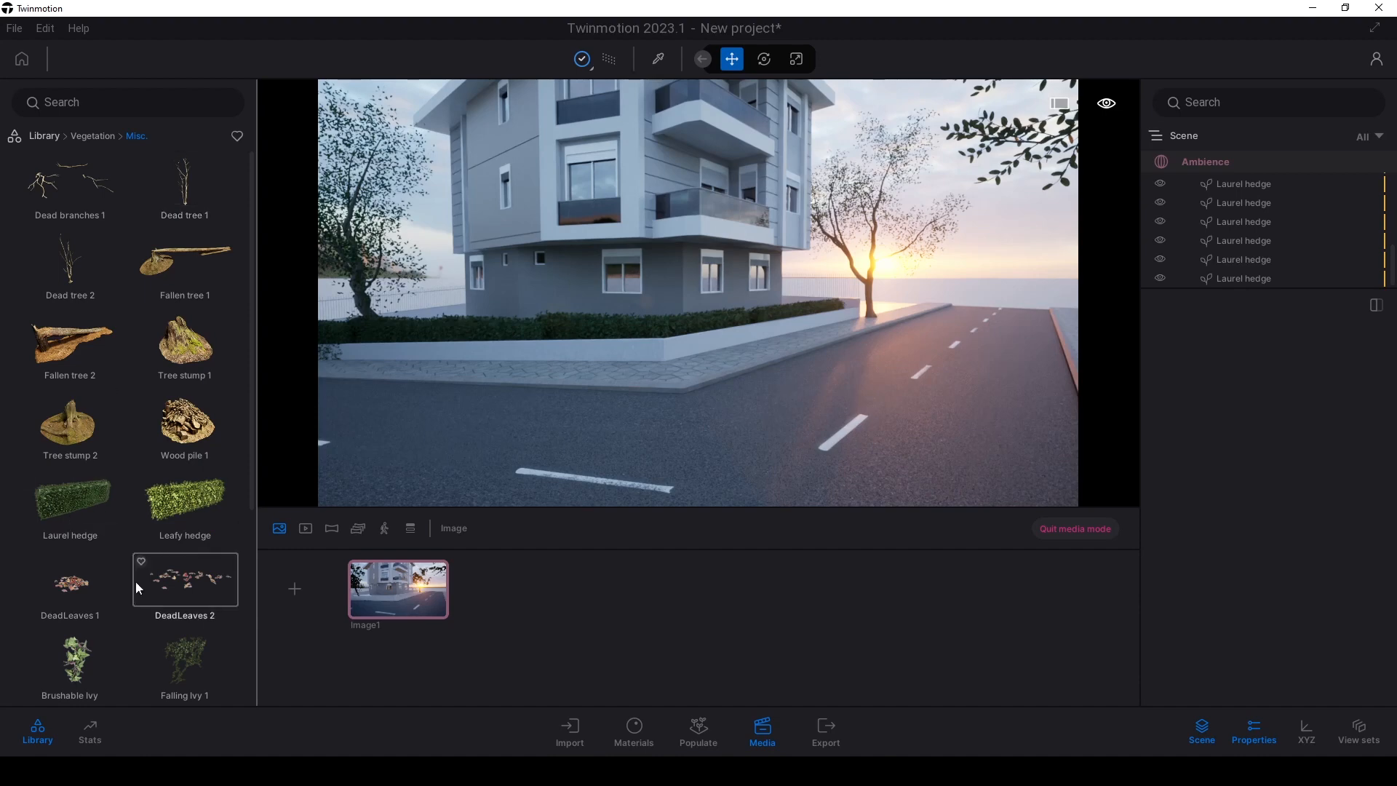
Place a Zebra crossing from the library's Objects > Decals category across the road beside the building.
right_click(122, 409)
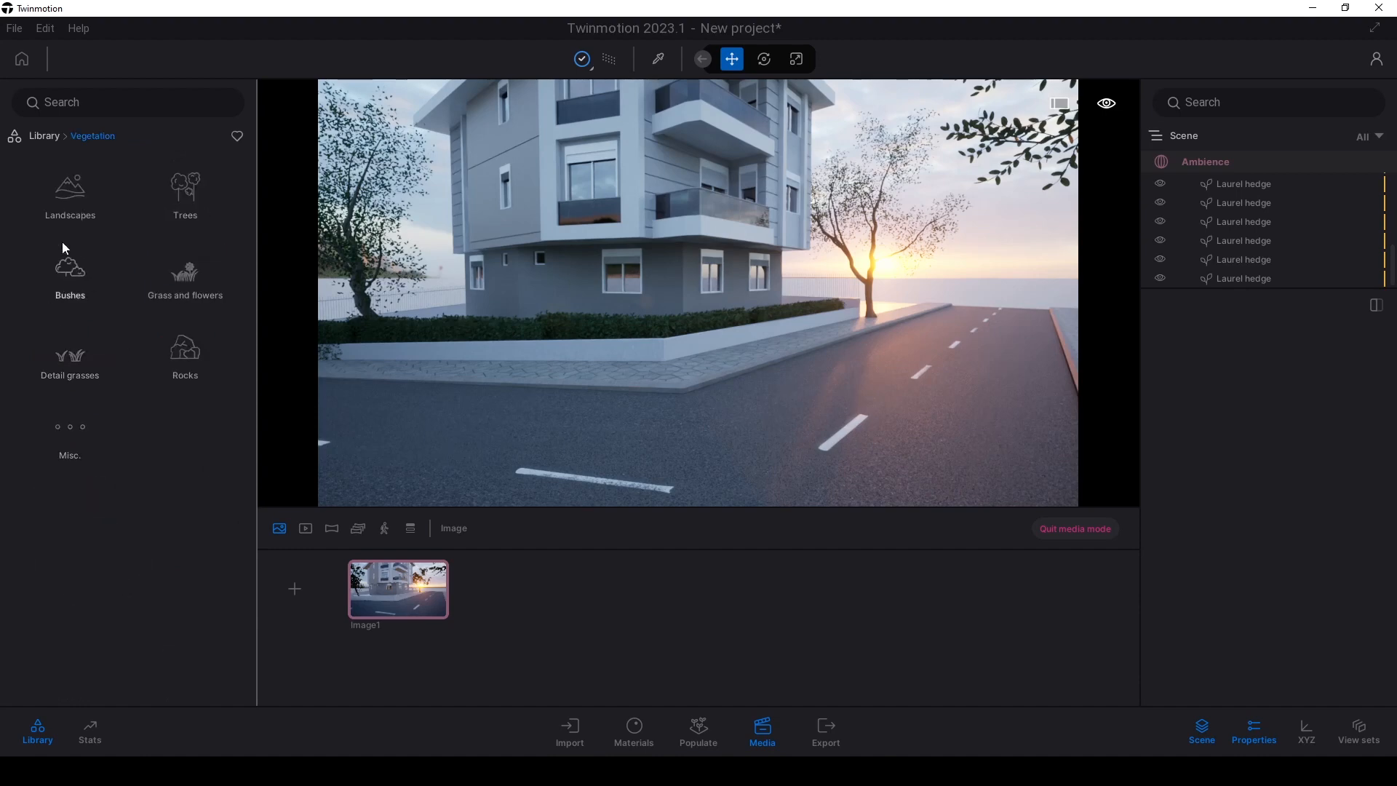
left_click(53, 141)
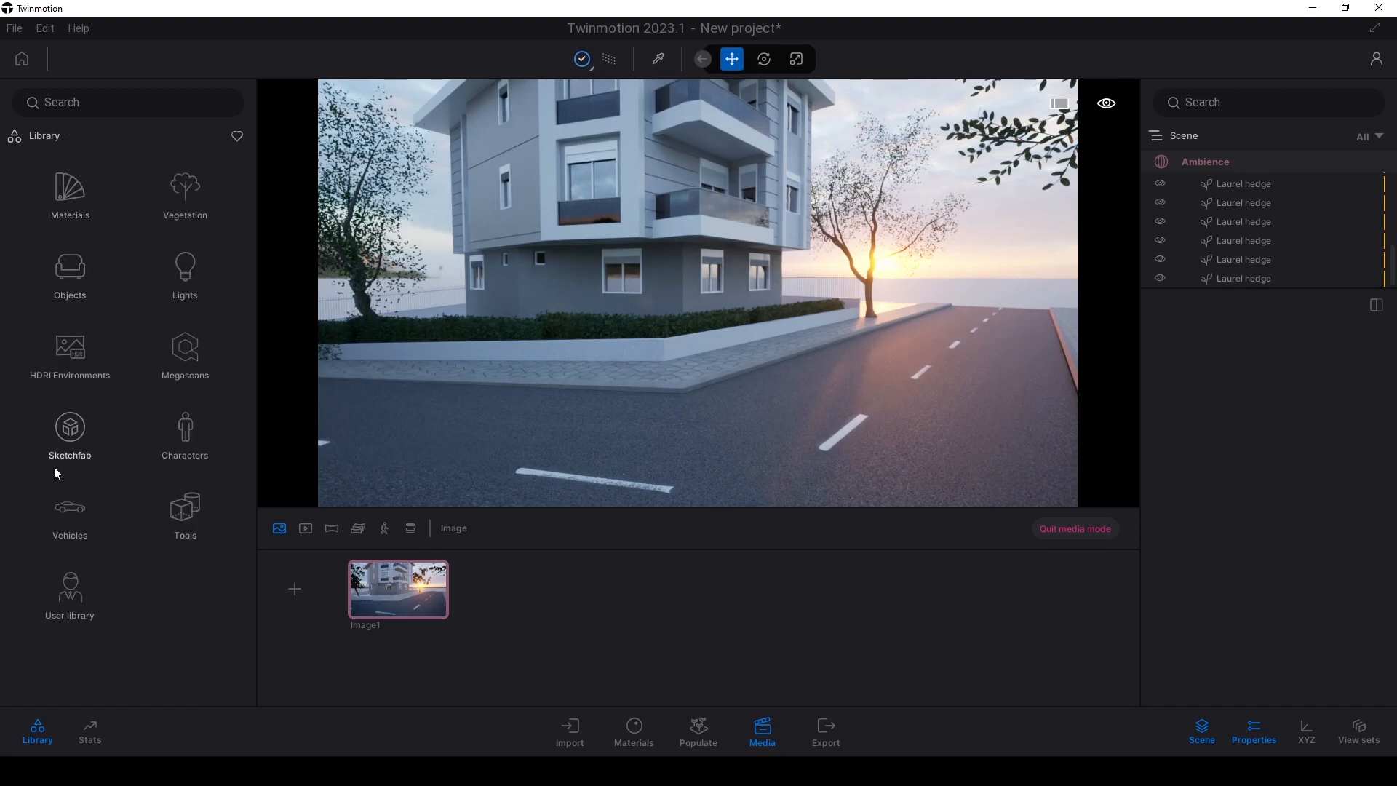
left_click(72, 282)
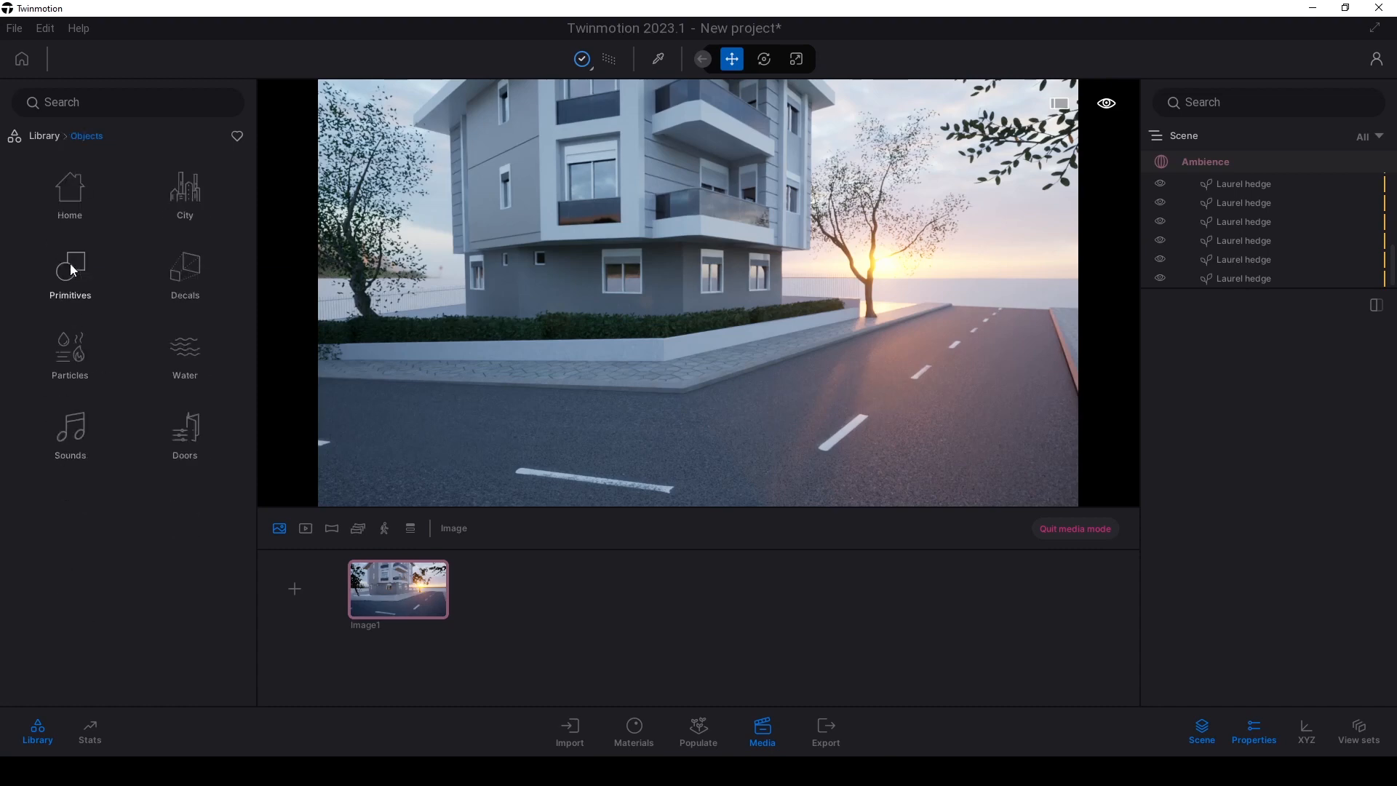
left_click(186, 269)
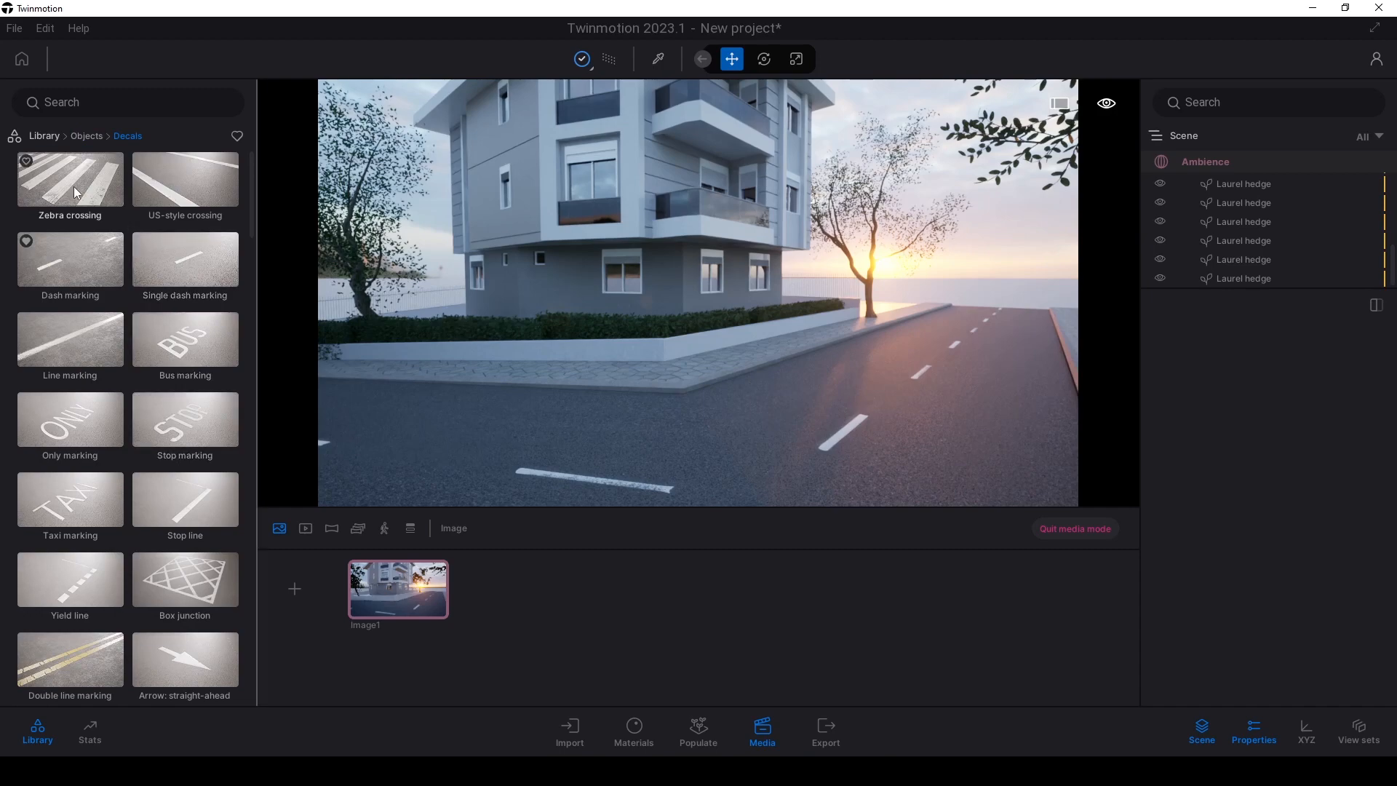
left_click_drag(71, 188, 1021, 429)
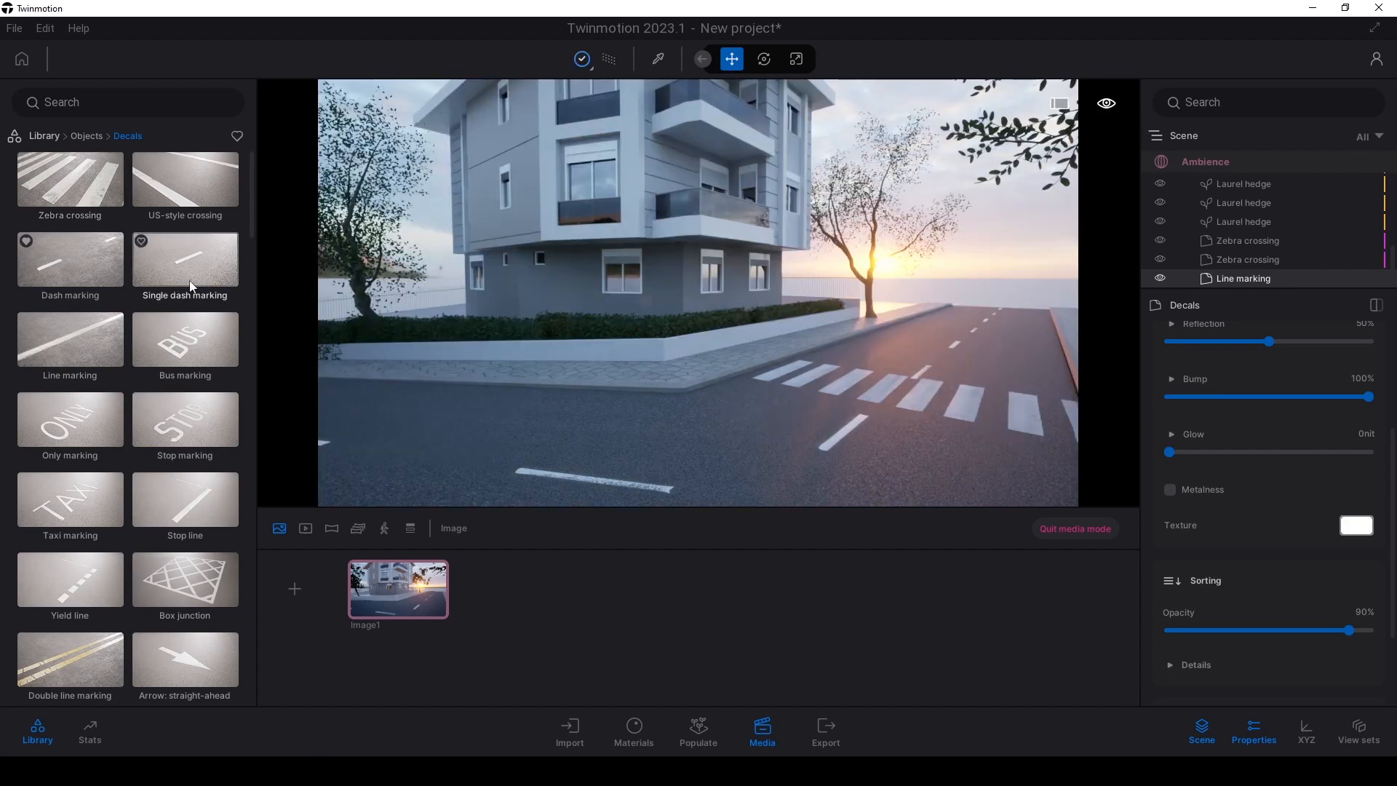
Place a Dead leaves 03 decal on the paved sidewalk beside the hedge, below the tree.
left_click_drag(249, 193, 244, 685)
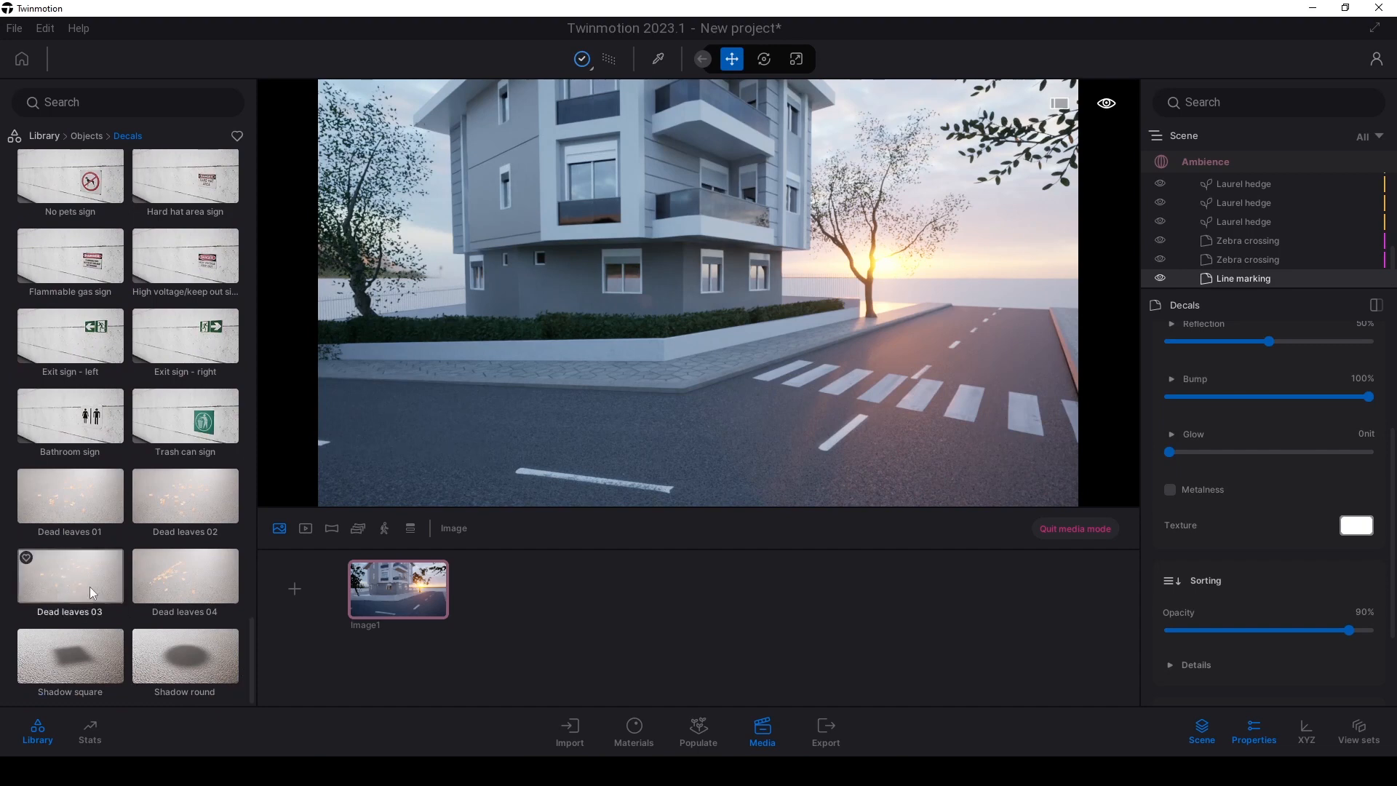
left_click_drag(61, 602, 715, 456)
left_click_drag(541, 406, 362, 367)
right_click_drag(364, 370, 221, 429)
key("w")
left_click_drag(747, 415, 584, 380)
right_click_drag(630, 381, 575, 380)
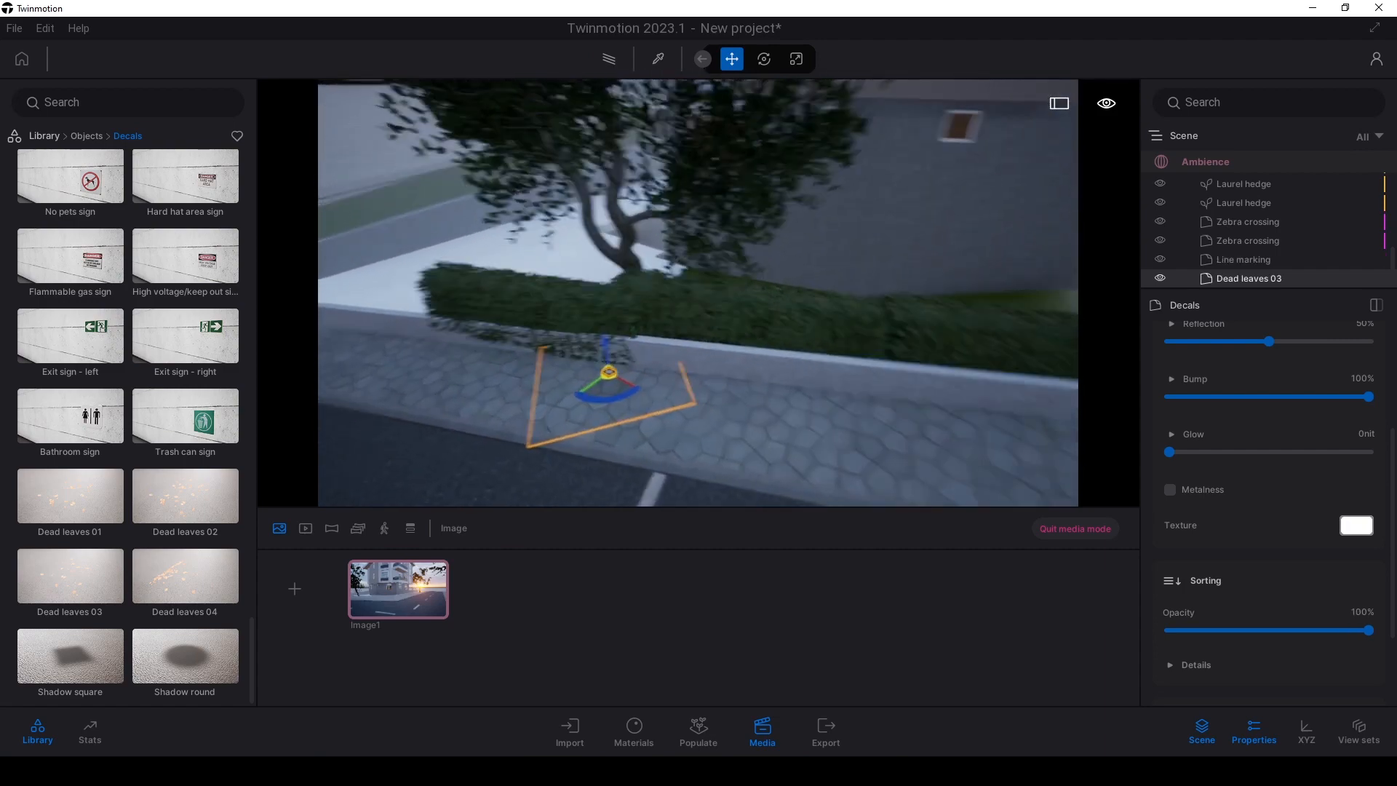
Set the Dead leaves 03 decal's sorting offset to 17.76 and adjust its height on the sidewalk.
right_click_drag(698, 350, 682, 358)
scroll(682, 359, "up", 3)
left_click_drag(653, 282, 656, 286)
scroll(1234, 468, "up", 2)
scroll(1230, 468, "down", 4)
left_click(1191, 530)
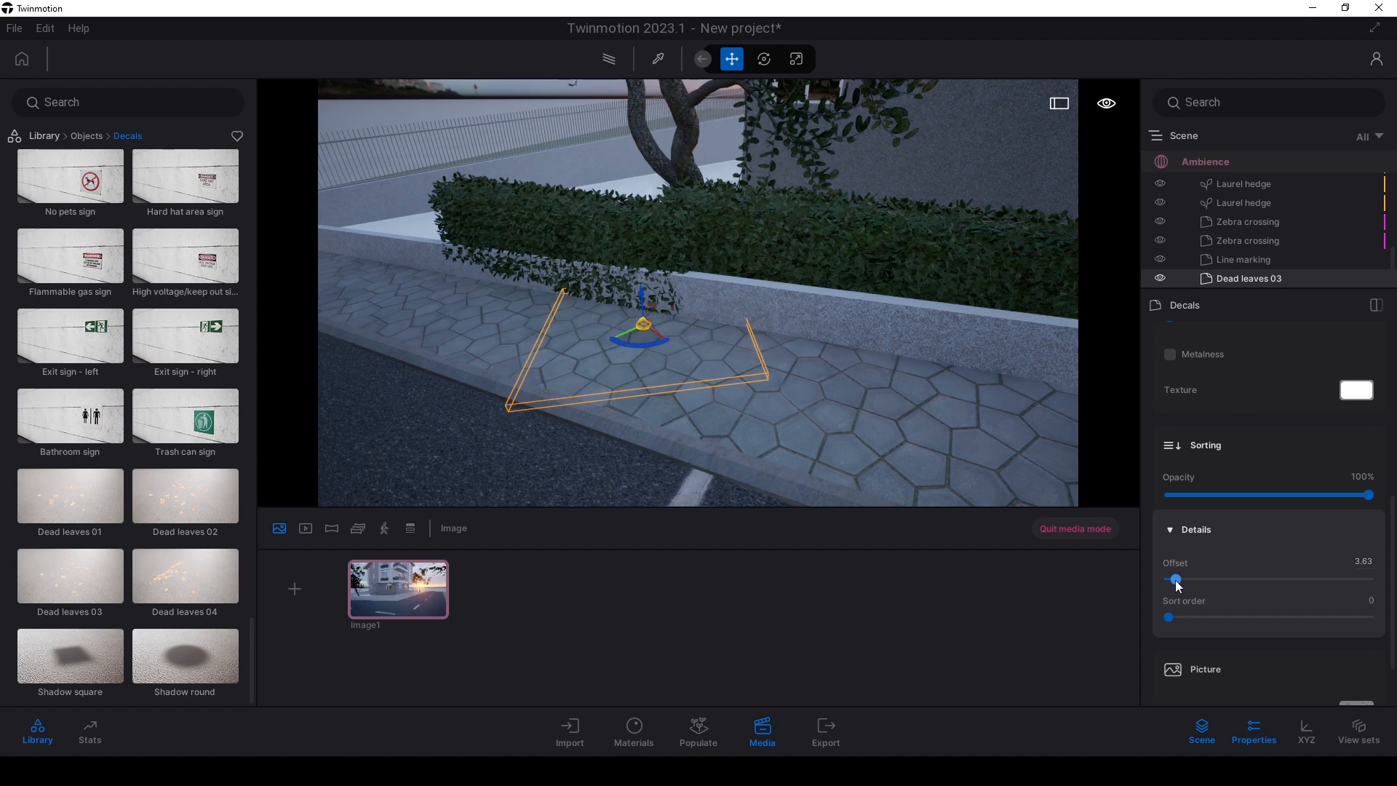
left_click_drag(1176, 580, 1205, 578)
left_click_drag(643, 292, 646, 307)
Make one instance copy of the Dead leaves 03 decal along the sidewalk at 1.59 m spacing.
scroll(662, 309, "down", 8)
left_click_drag(563, 270, 624, 293, "shift")
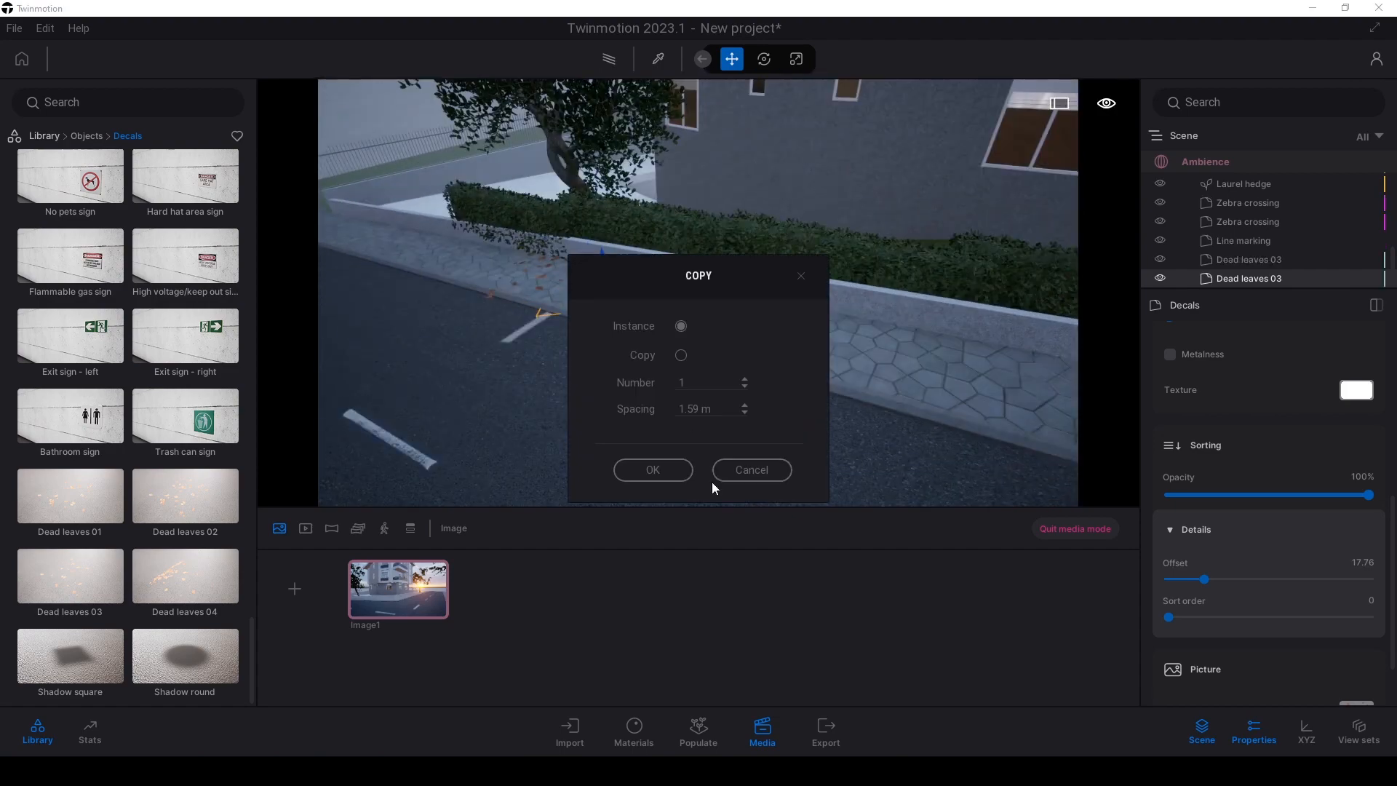
left_click(713, 479)
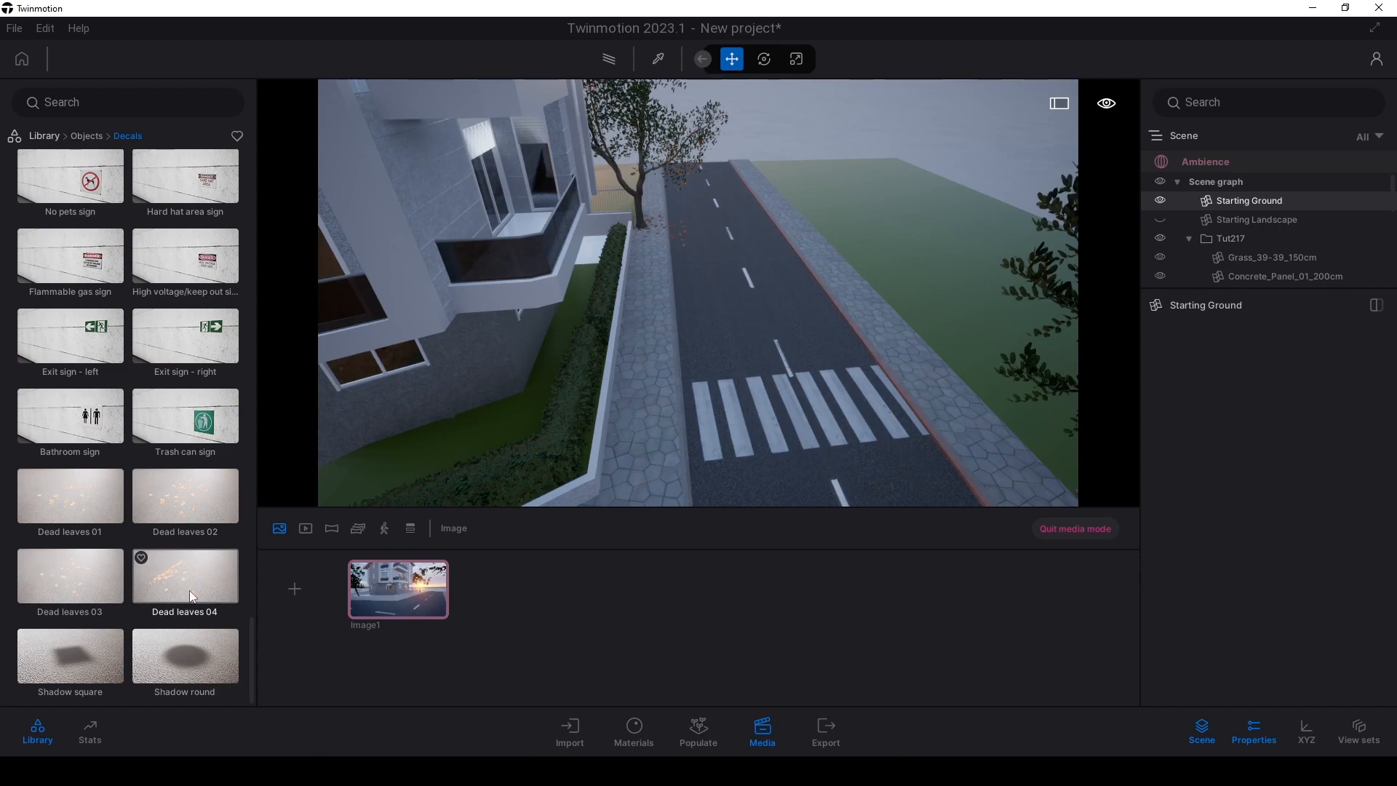
Place a Dead leaves 04 decal on the road in front of the zebra crossing and make an instance copy of it.
left_click_drag(178, 584, 513, 543)
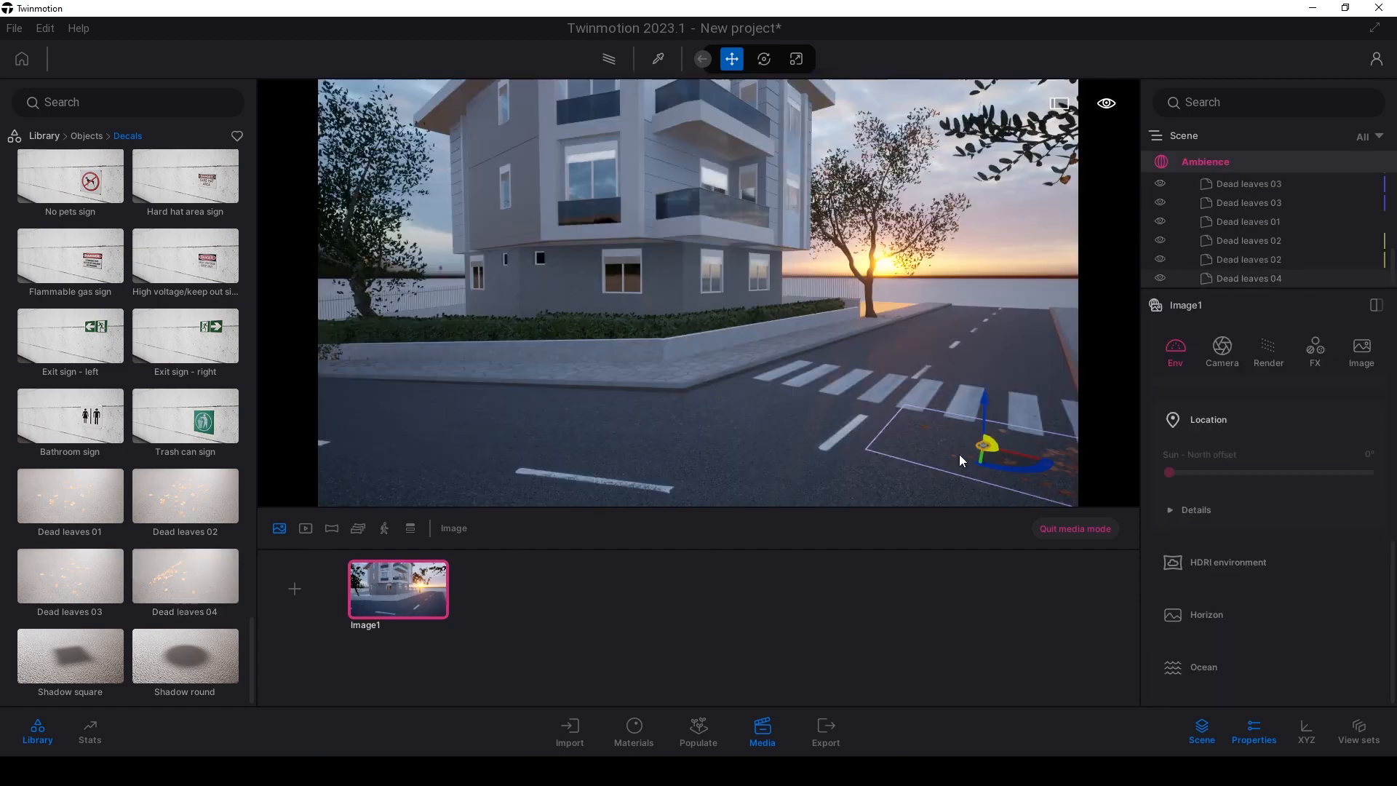
left_click_drag(987, 476, 988, 477, "shift")
left_click(667, 471)
left_click(1021, 261)
key("r")
Place Road damage 01 and Road damage 03 decals on the asphalt road.
scroll(123, 451, "up", 15)
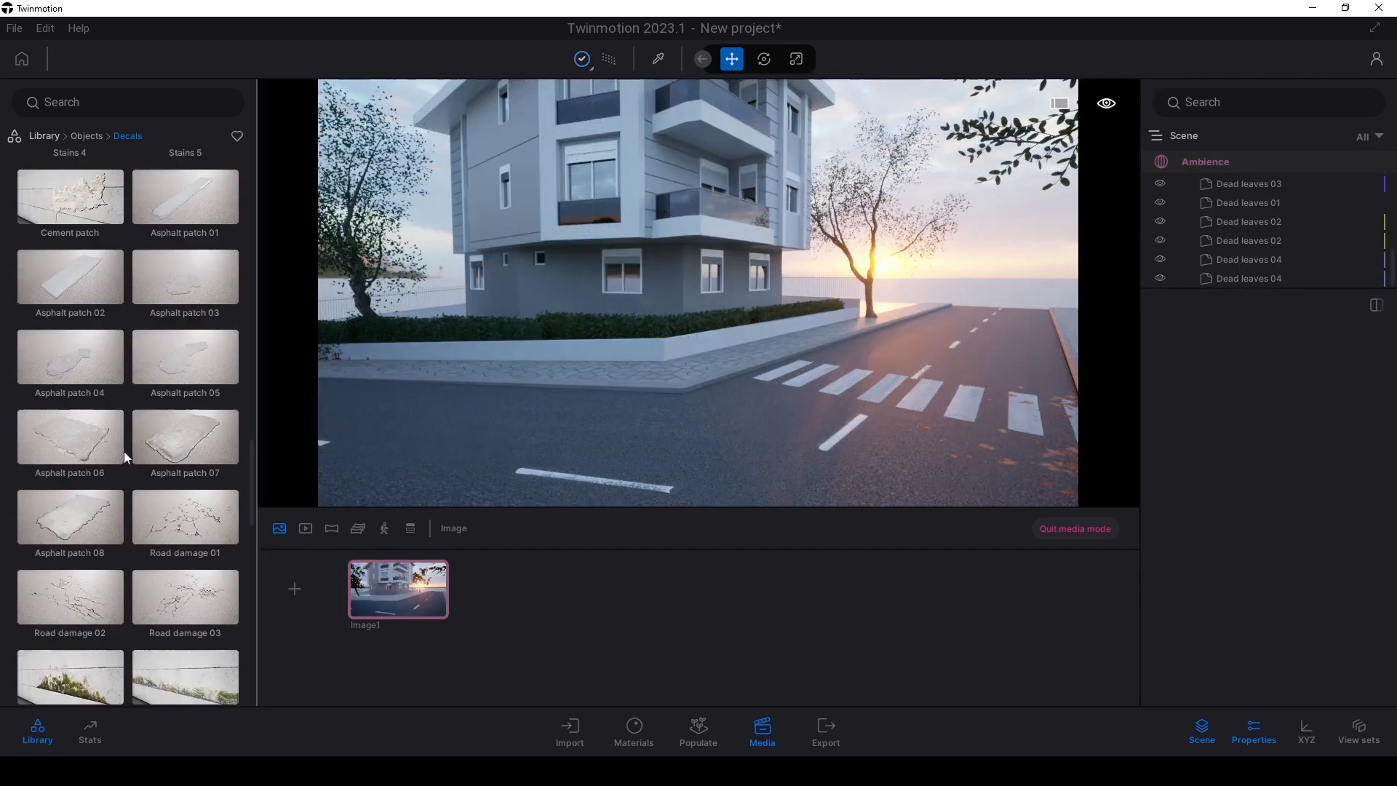
left_click_drag(185, 531, 997, 336)
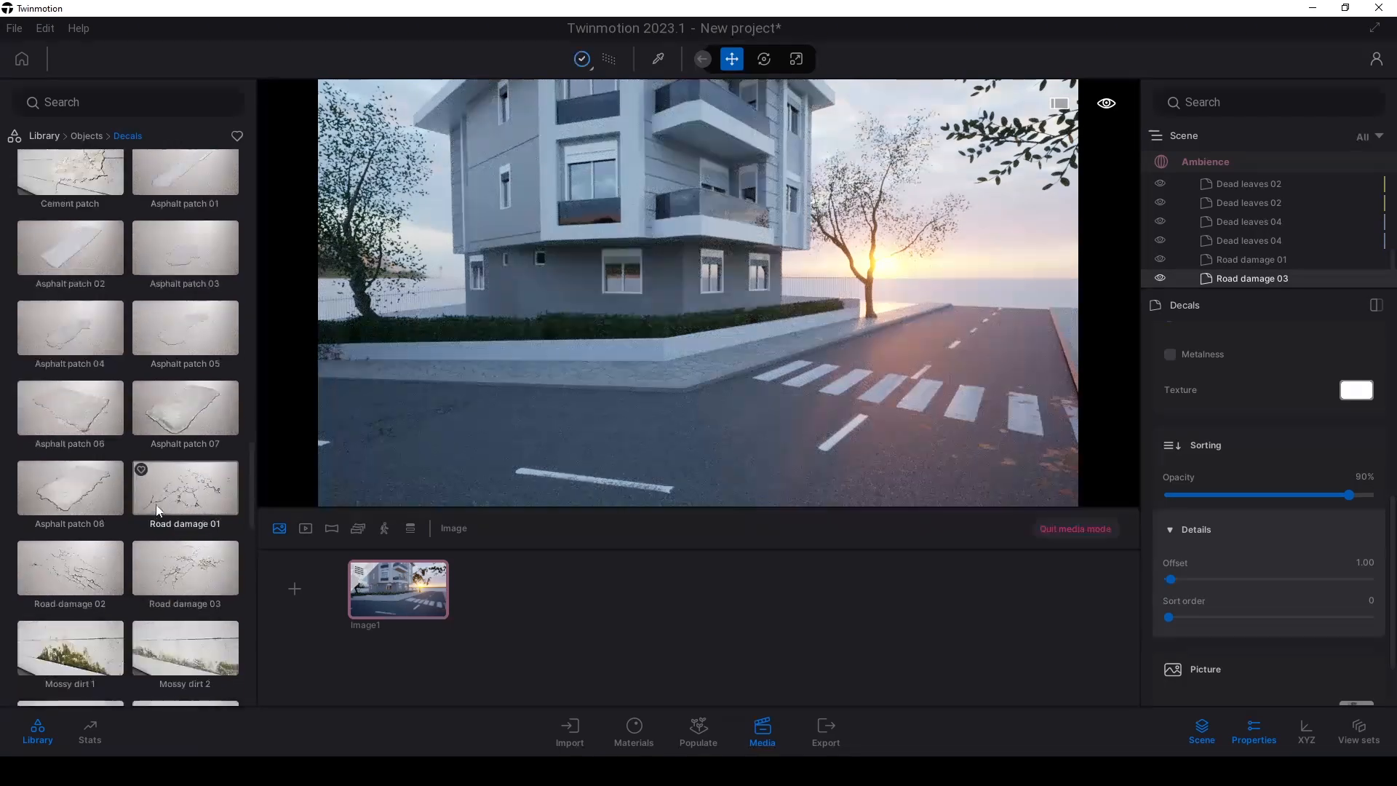
Place a Stains 1 decal on the road in front of the building corner, near the dashed marking.
scroll(159, 512, "up", 5)
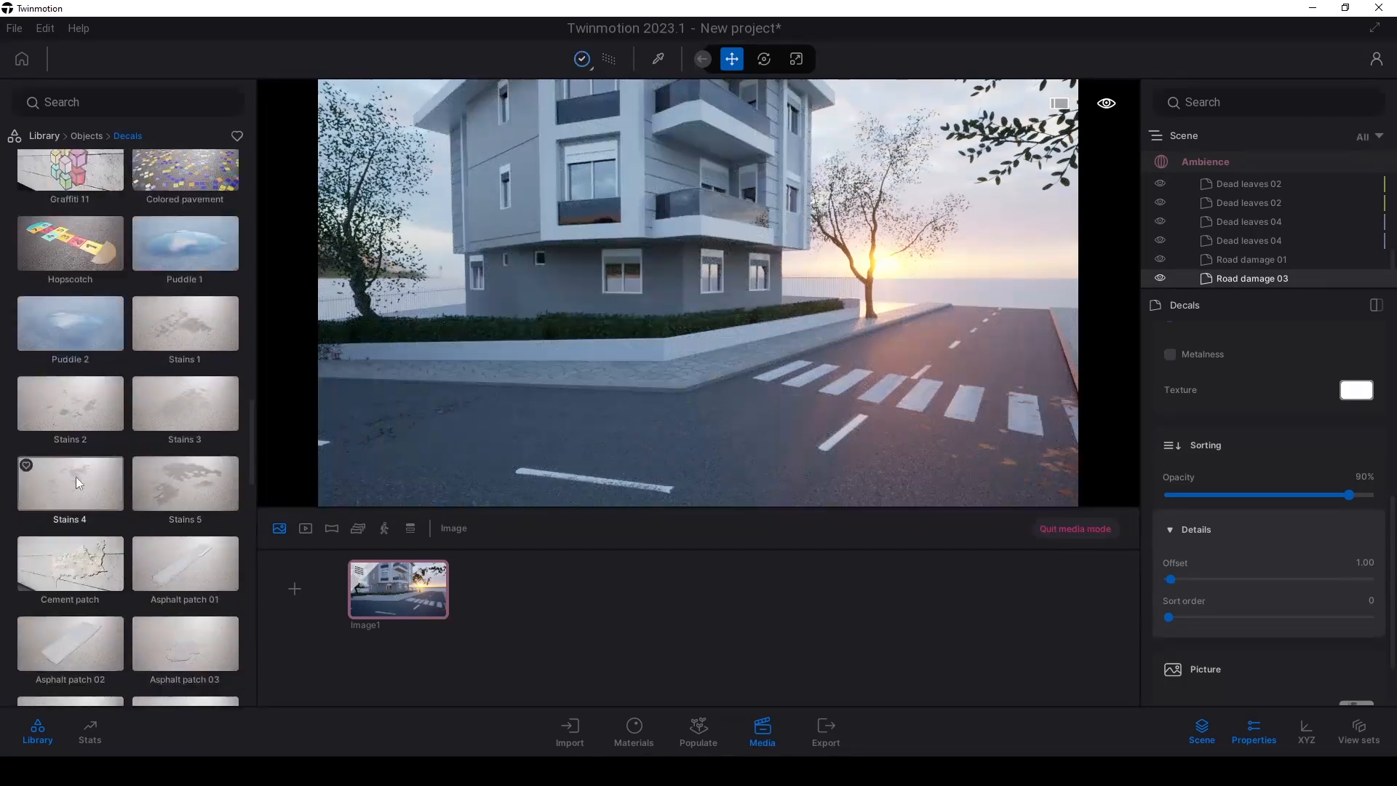
mouse_move(73, 475)
left_mouse_down()
mouse_move(706, 455)
mouse_move(132, 430)
left_mouse_up()
left_click_drag(185, 327, 591, 426)
Lower the Stains 1 decal's opacity to 24% and deselect it.
scroll(1235, 562, "down", 1)
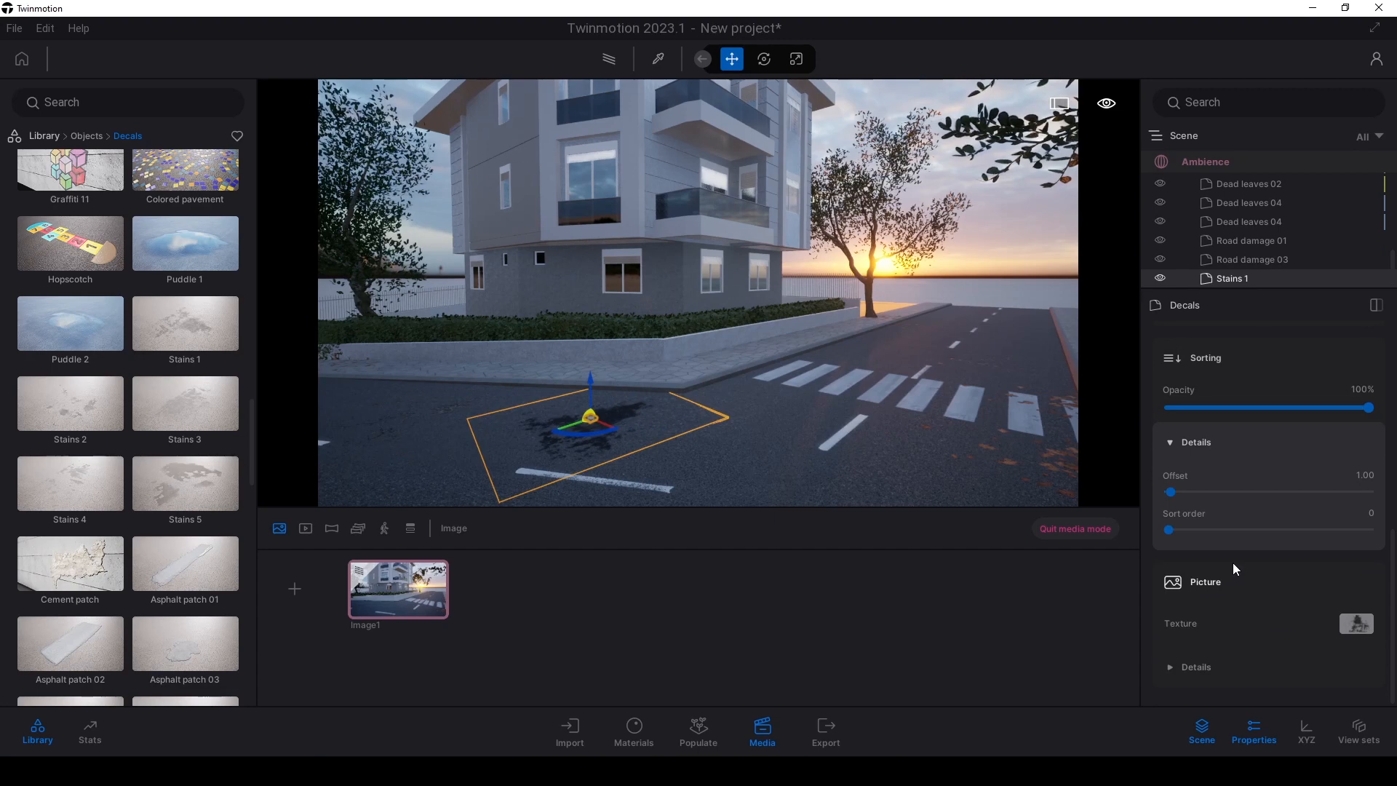
scroll(1232, 562, "down", 5)
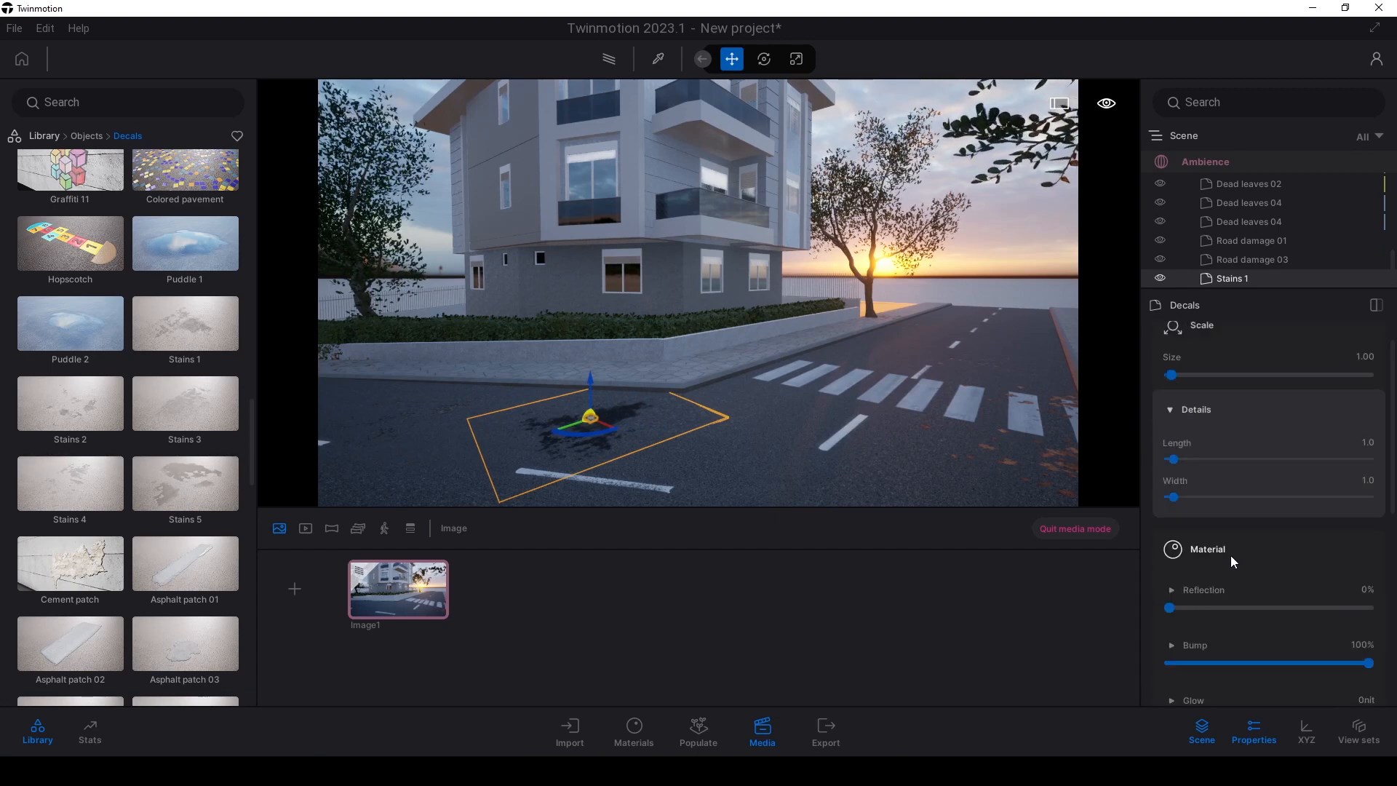
scroll(1208, 495, "down", 4)
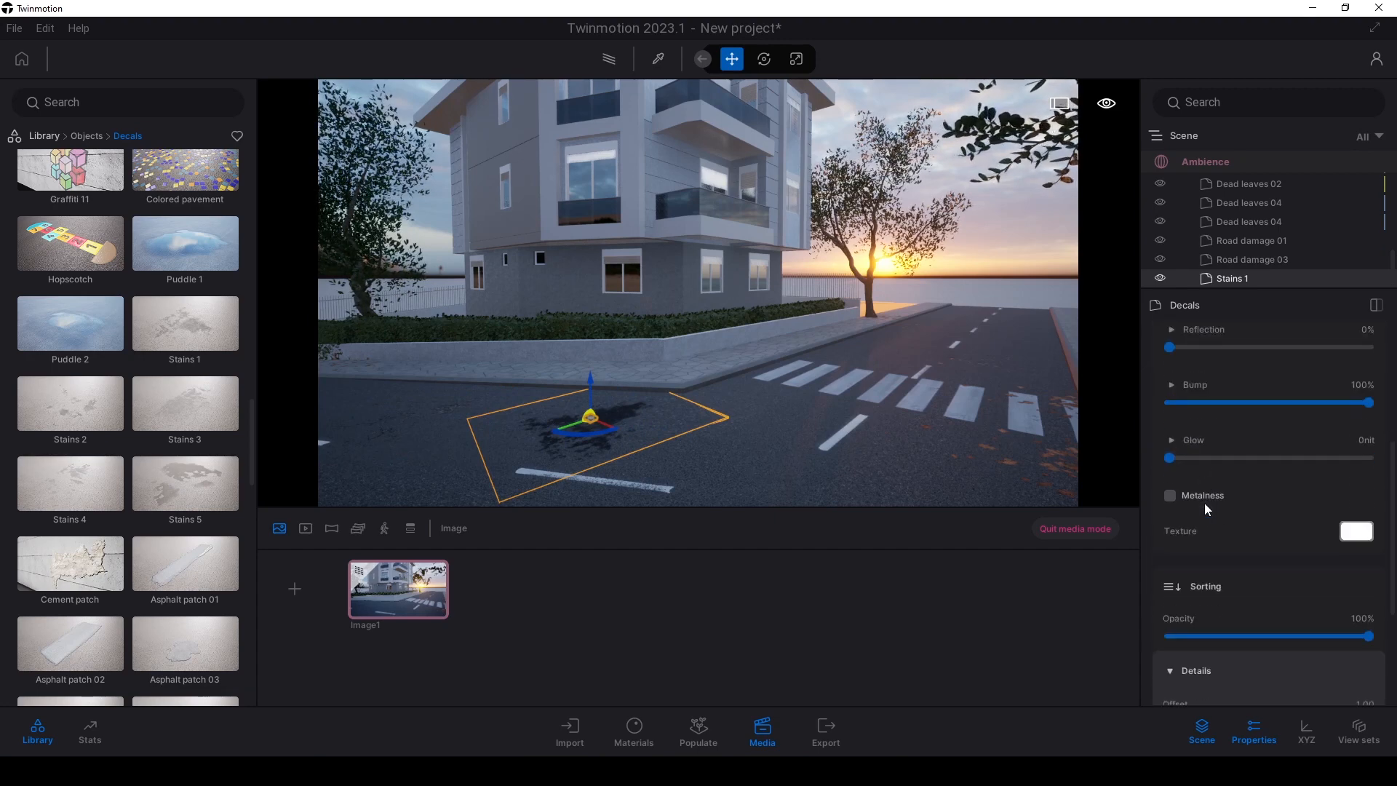
scroll(1204, 505, "down", 2)
left_click_drag(1368, 519, 1216, 519)
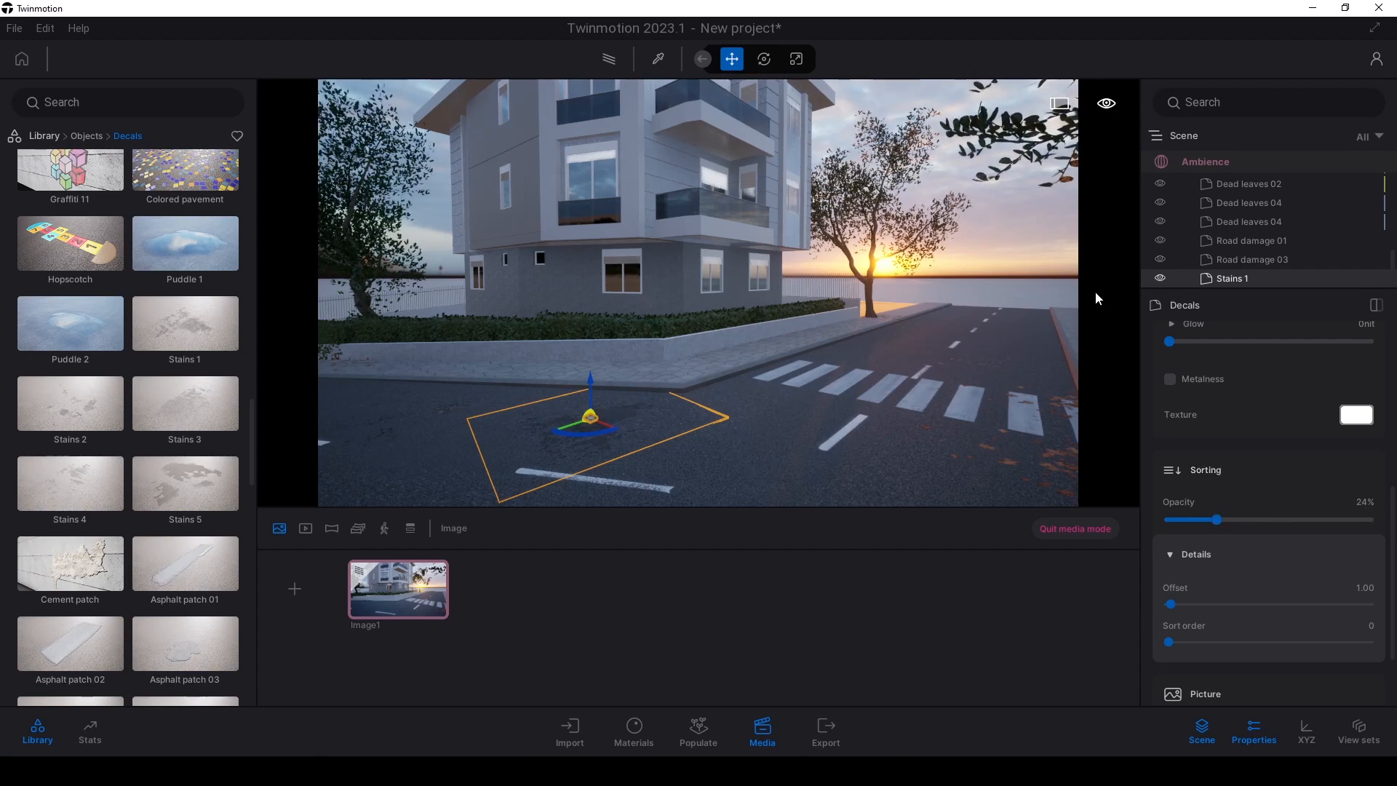
left_click(1013, 250)
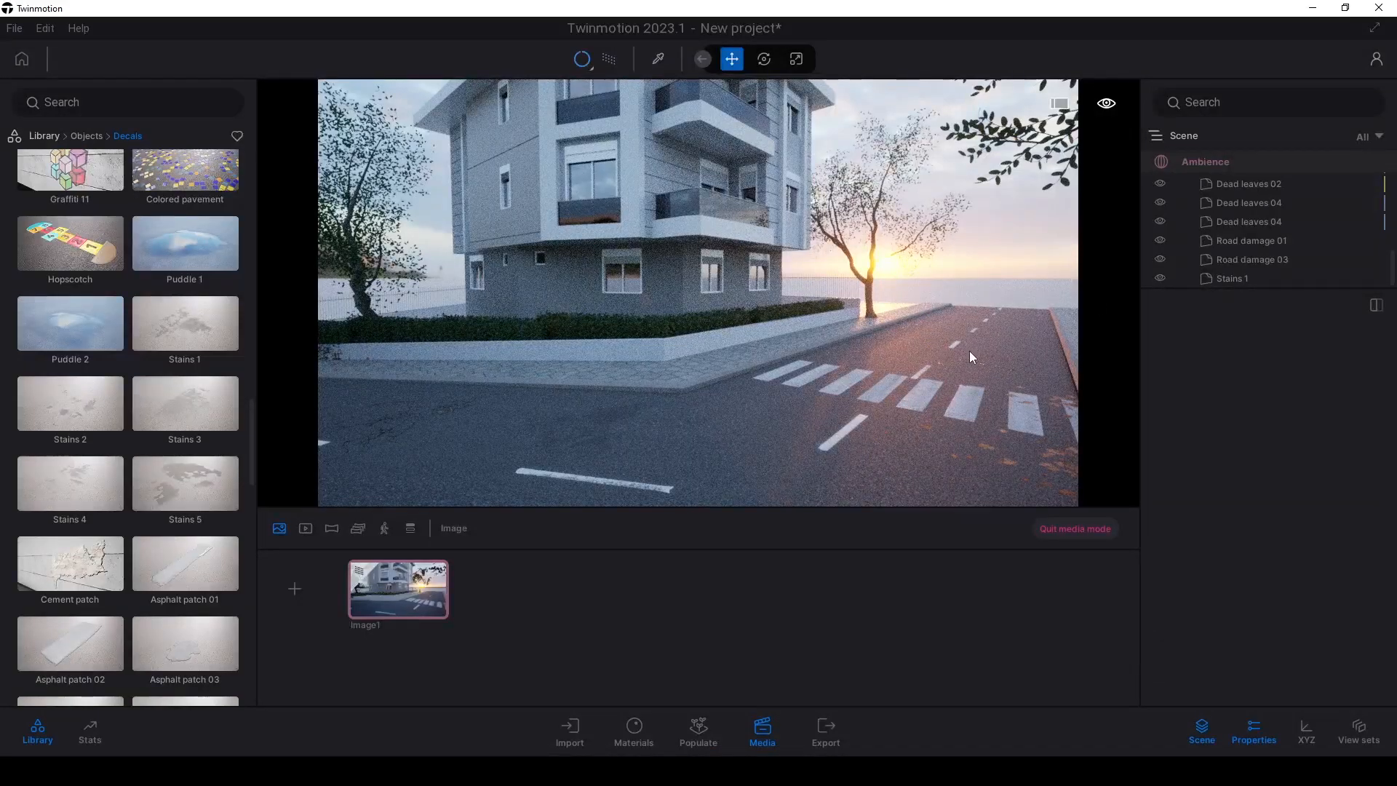
Pick the road's Fine Road material and set its grunge to 34%.
left_click(997, 341)
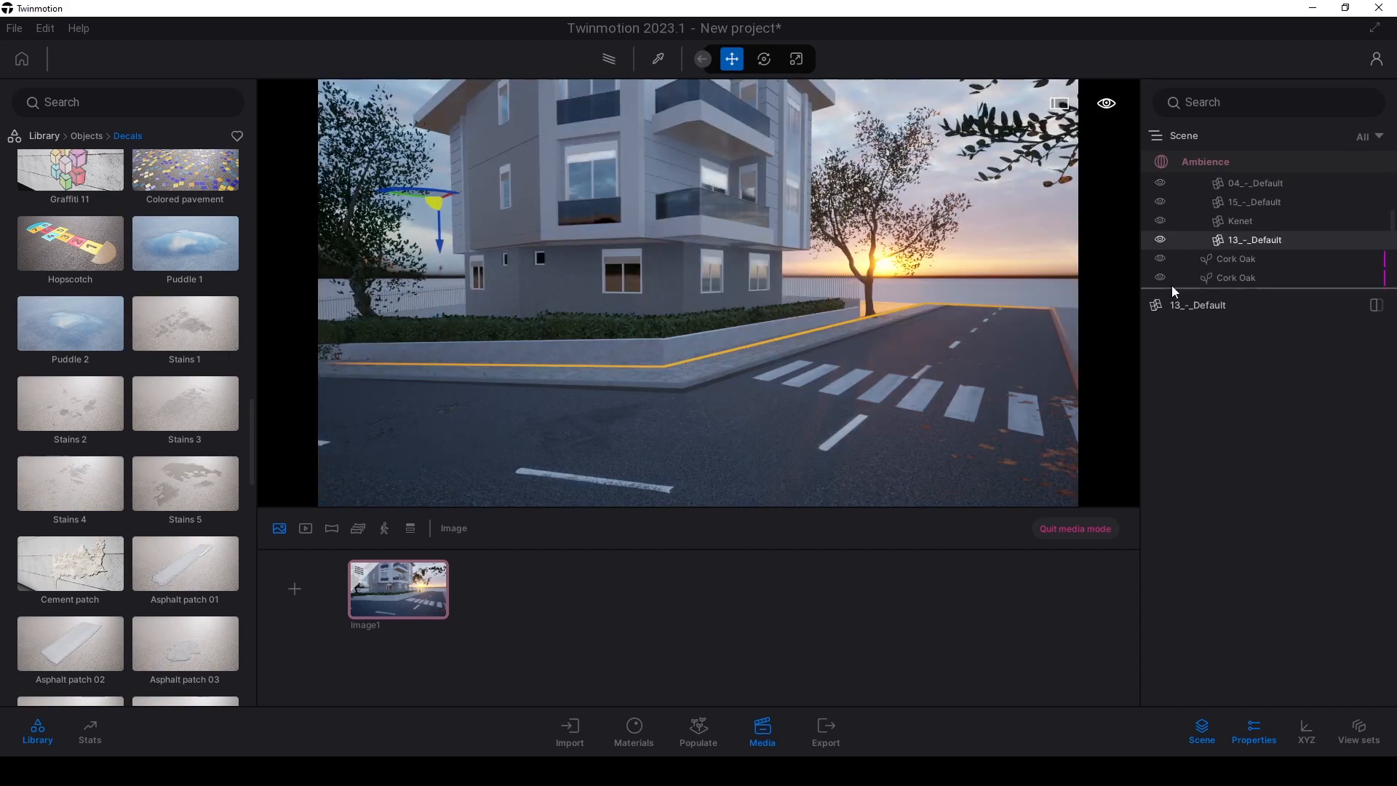
left_click(1011, 222)
key("t")
left_click(996, 379)
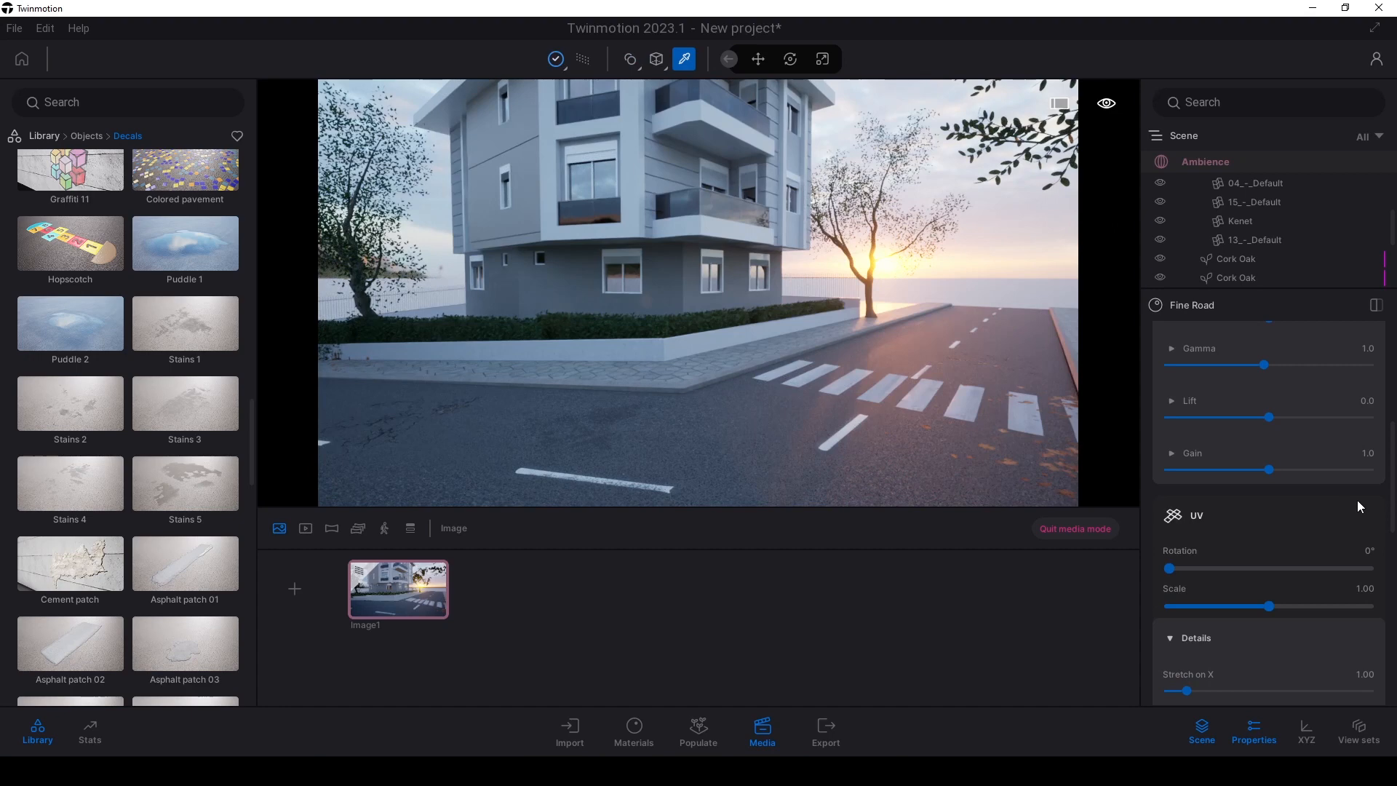
scroll(1392, 429, "up", 10)
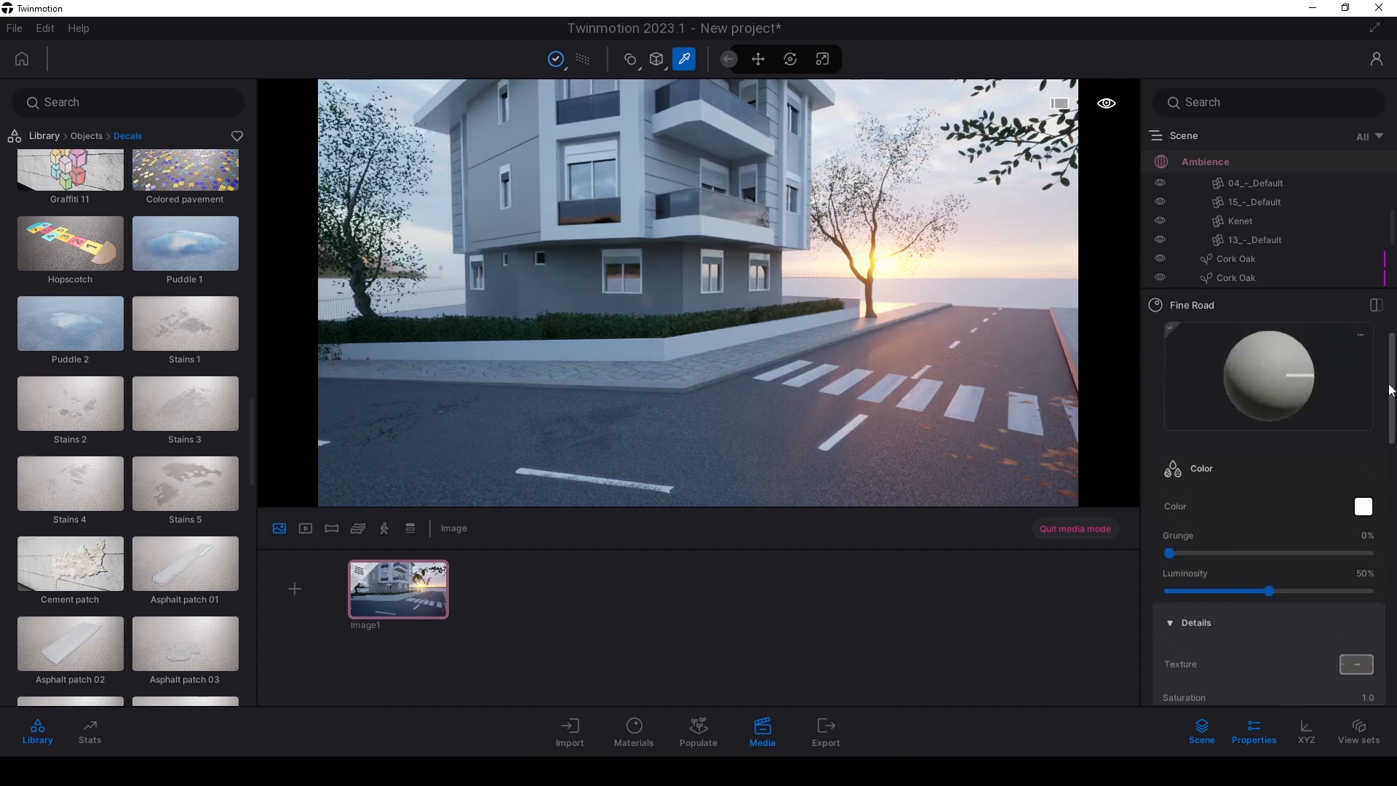
left_click_drag(1393, 371, 1394, 437)
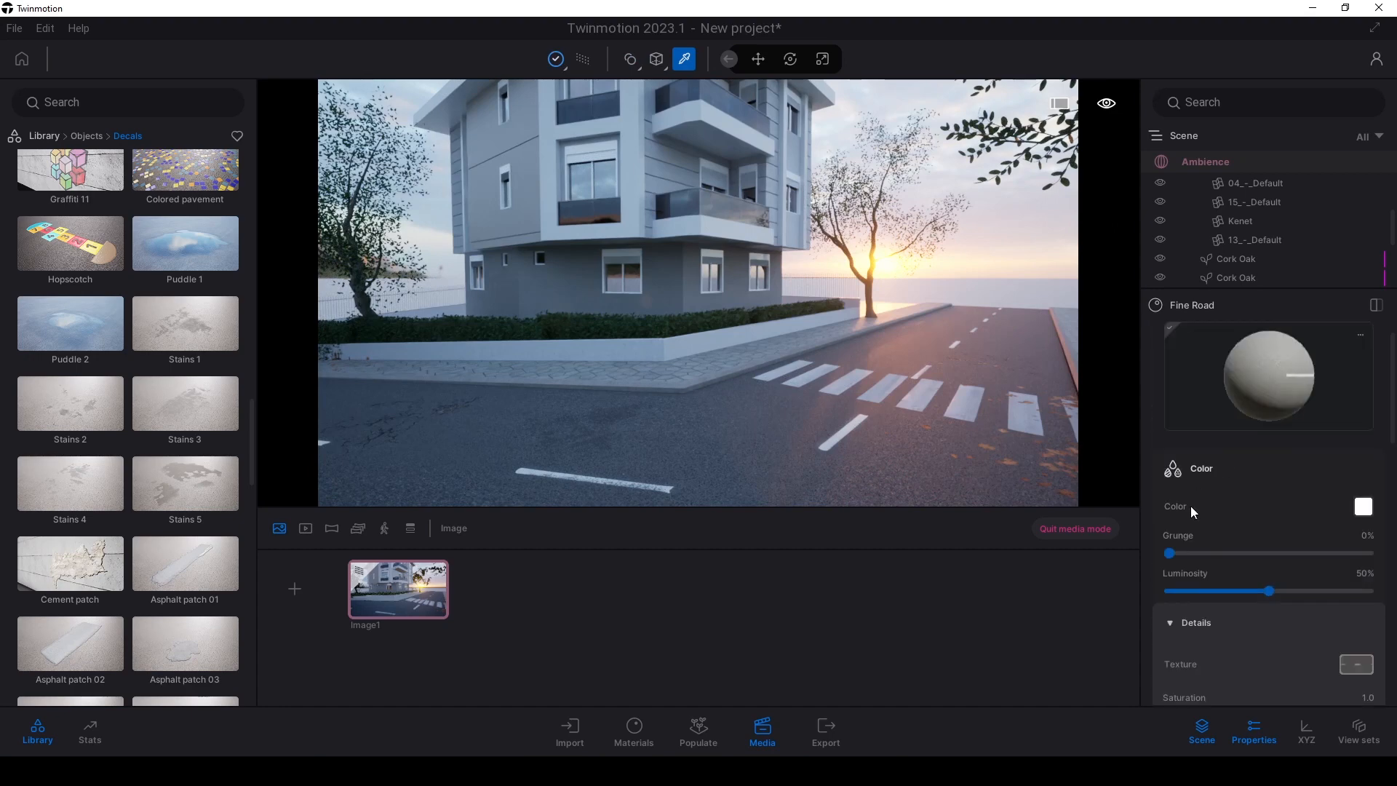
left_click_drag(1169, 554, 1209, 553)
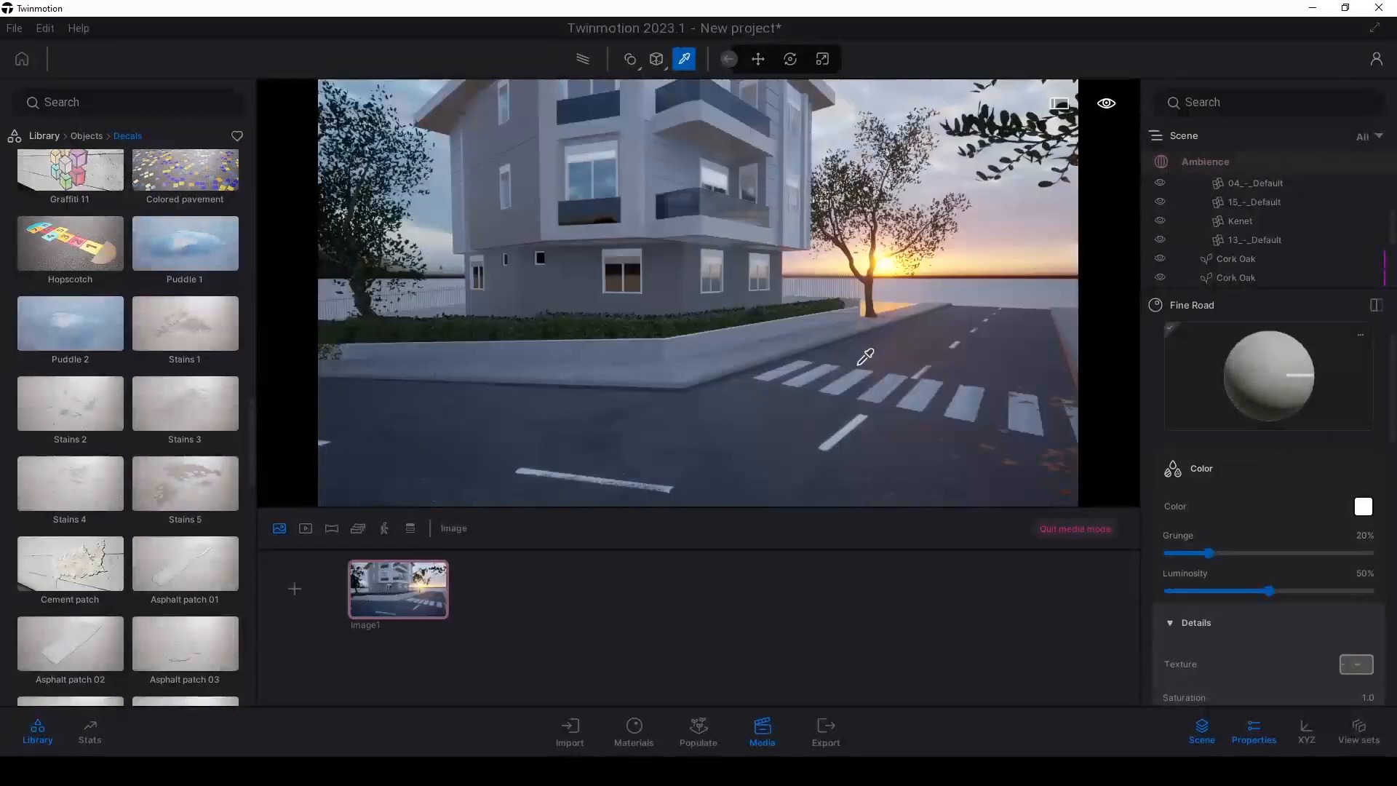
left_click_drag(1209, 553, 1237, 549)
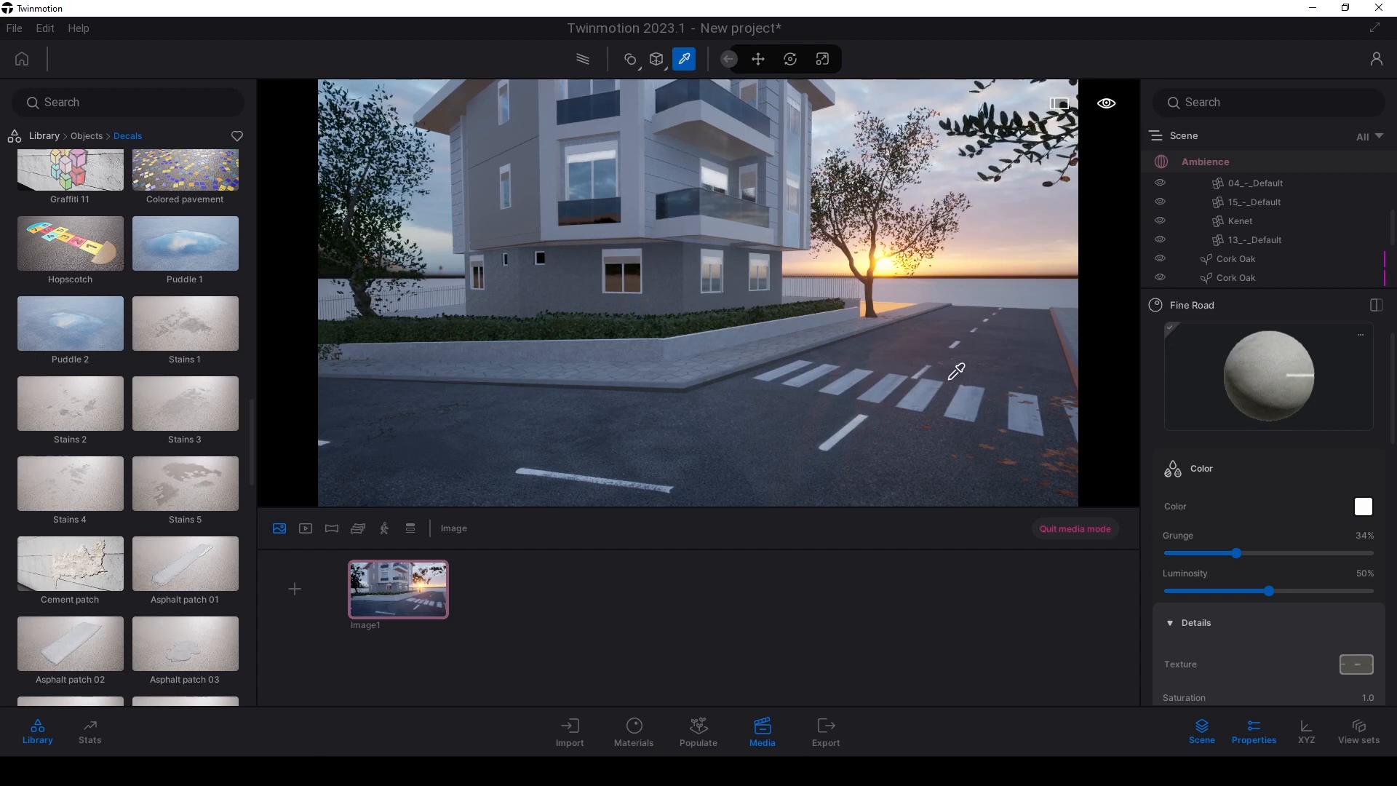
key("Escape")
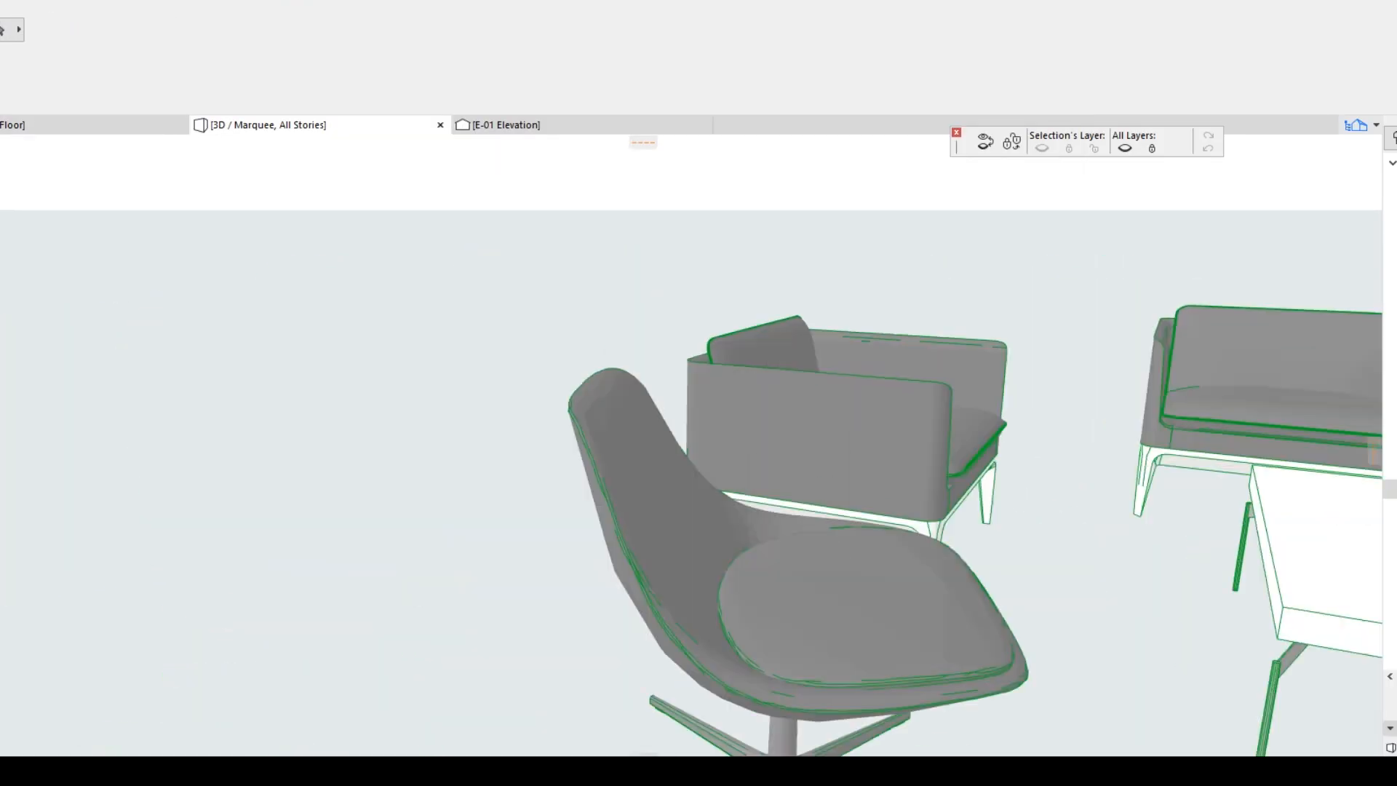
key("Right")
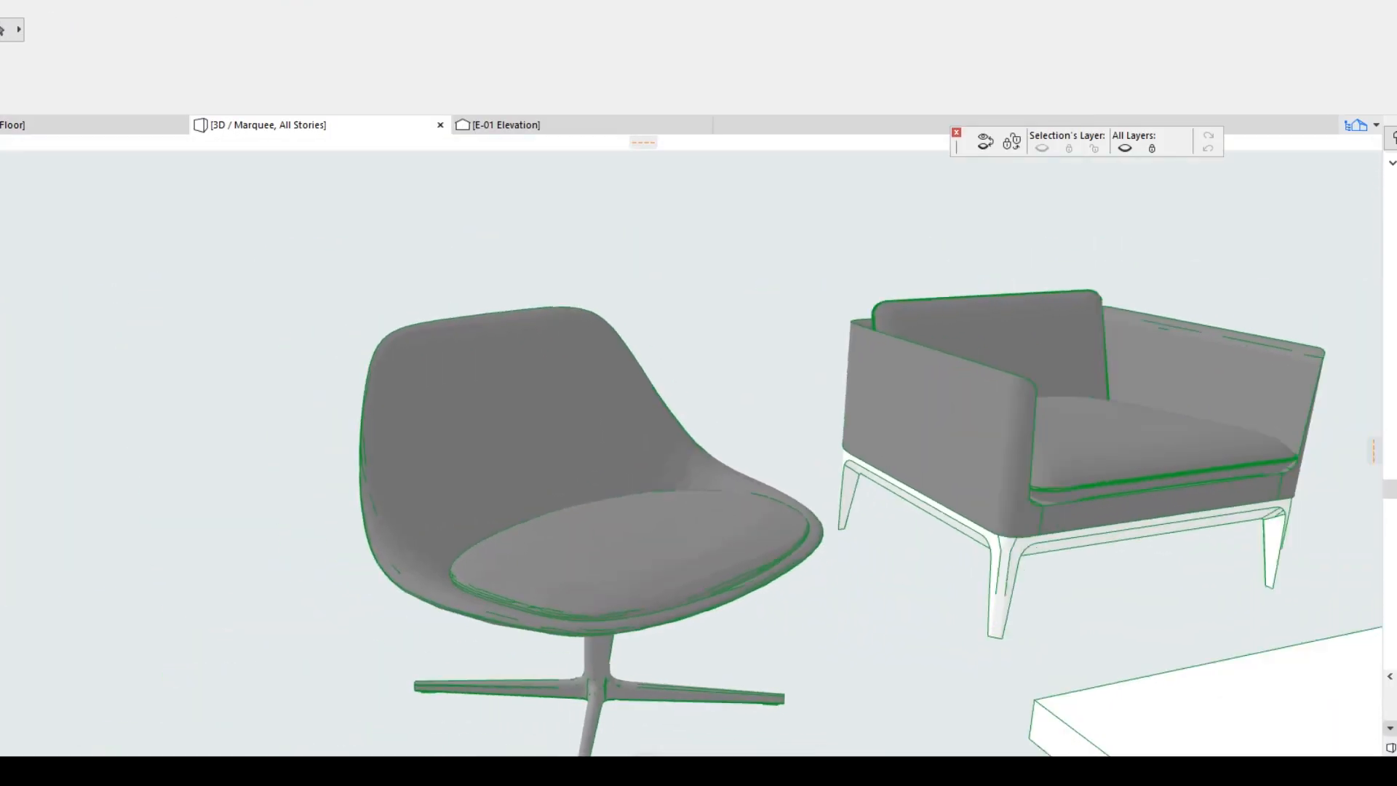
key("Up")
key("Left")
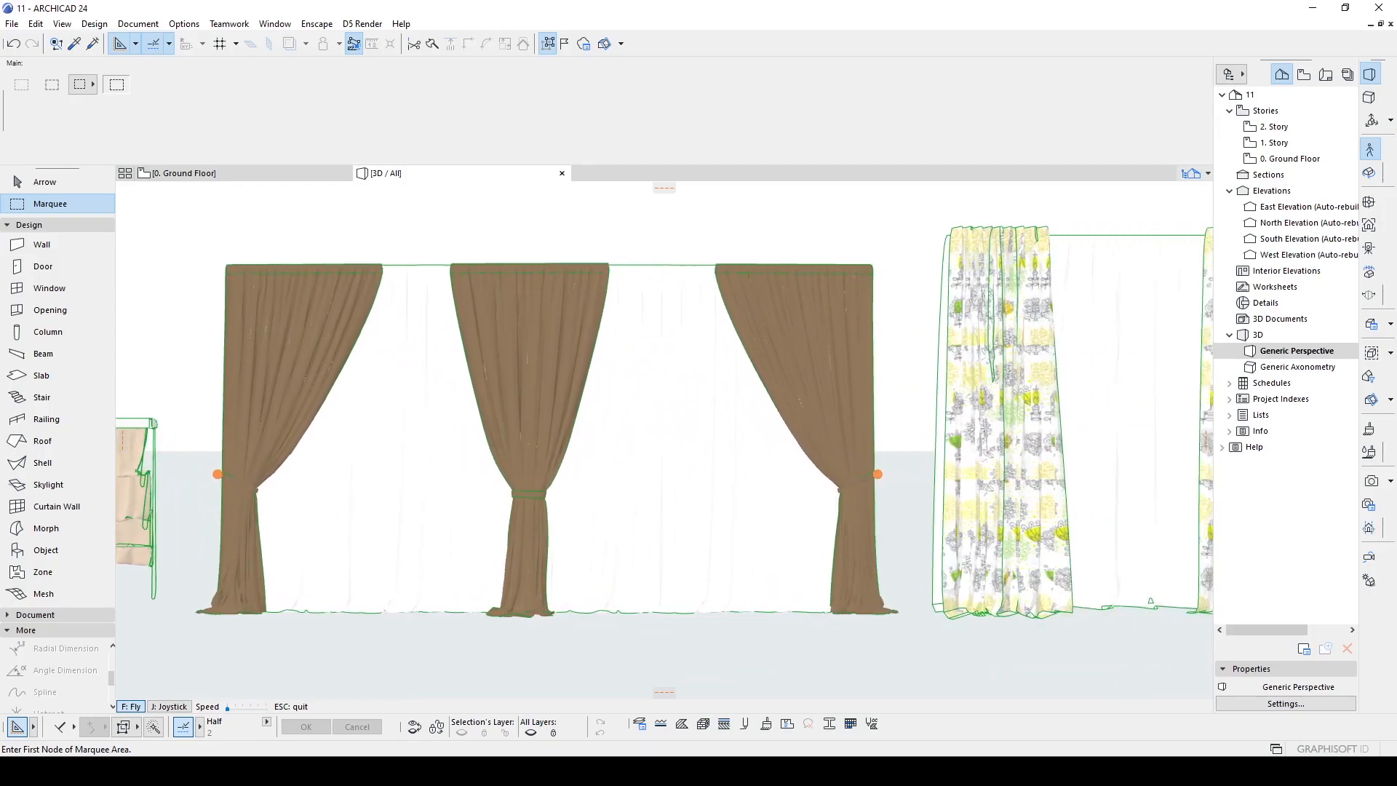
key("Right")
key("Right")
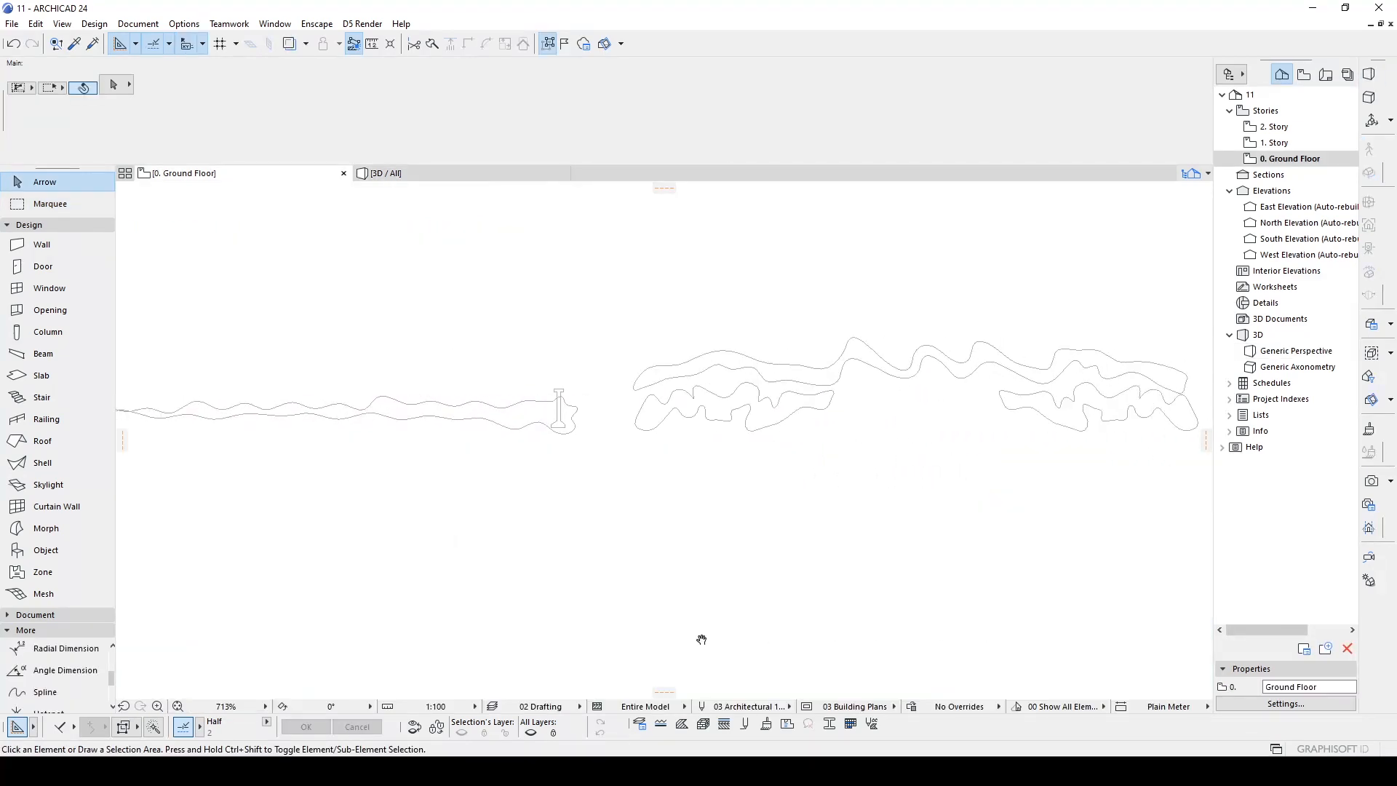